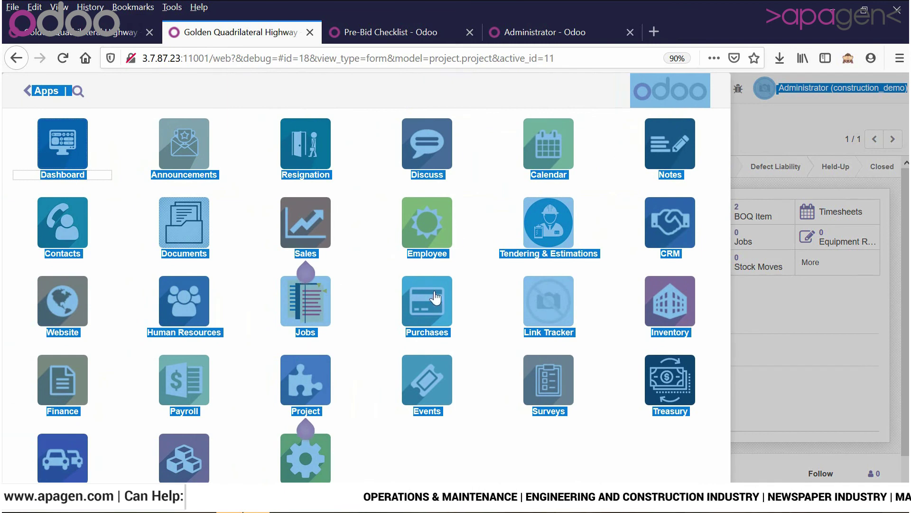
Step: Open the Project app's project list and close the Pre-Bid Checklist and Administrator browser pages
{"action": "left_click", "coordinate": [482, 132]}
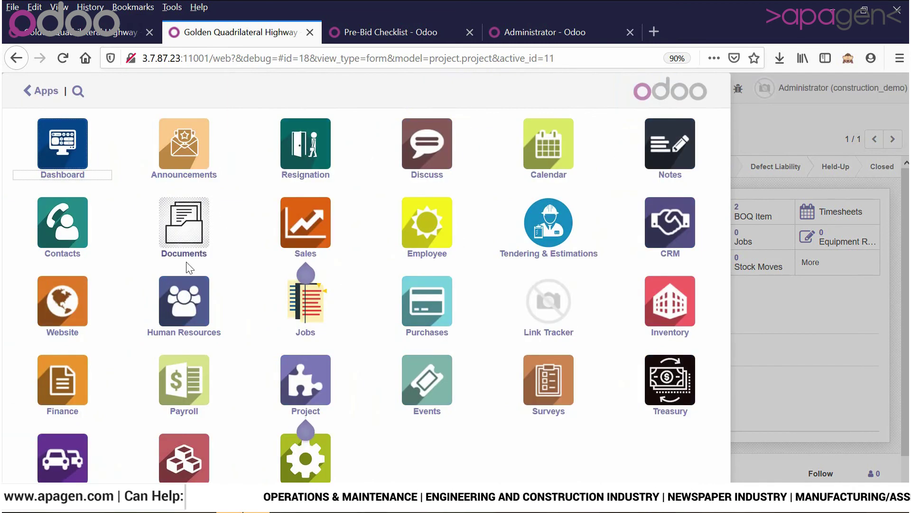
{"action": "left_click", "coordinate": [317, 390]}
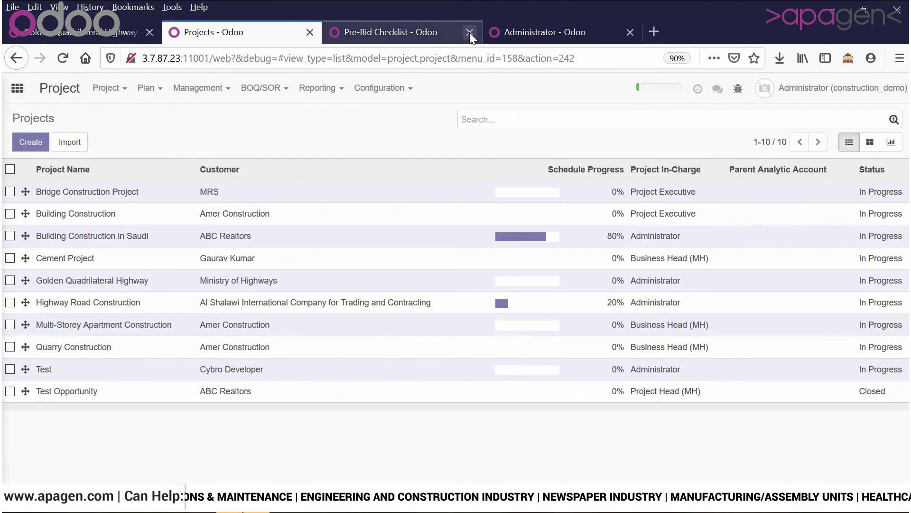
{"action": "left_click", "coordinate": [470, 32]}
{"action": "left_click", "coordinate": [469, 32]}
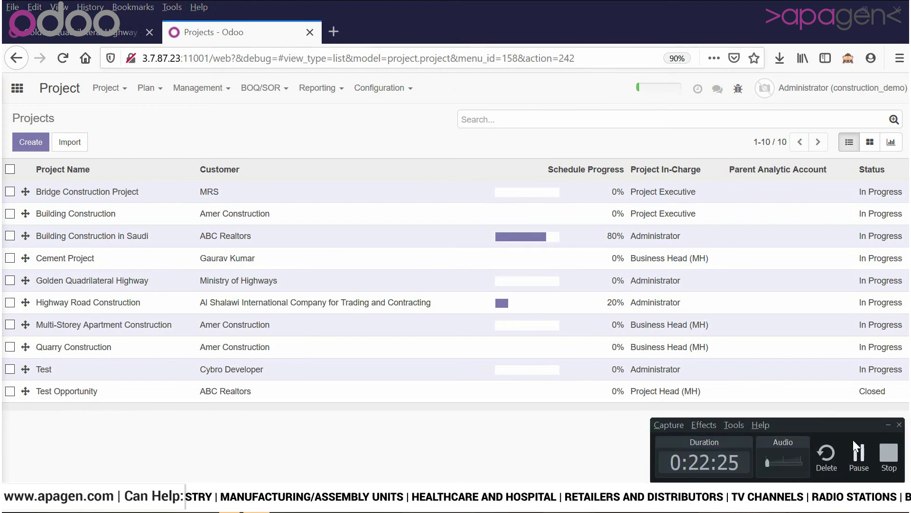
Step: Open the Golden Quadrilateral Highway project for editing and enter "efnv mc" as its project purpose
{"action": "left_click", "coordinate": [885, 426]}
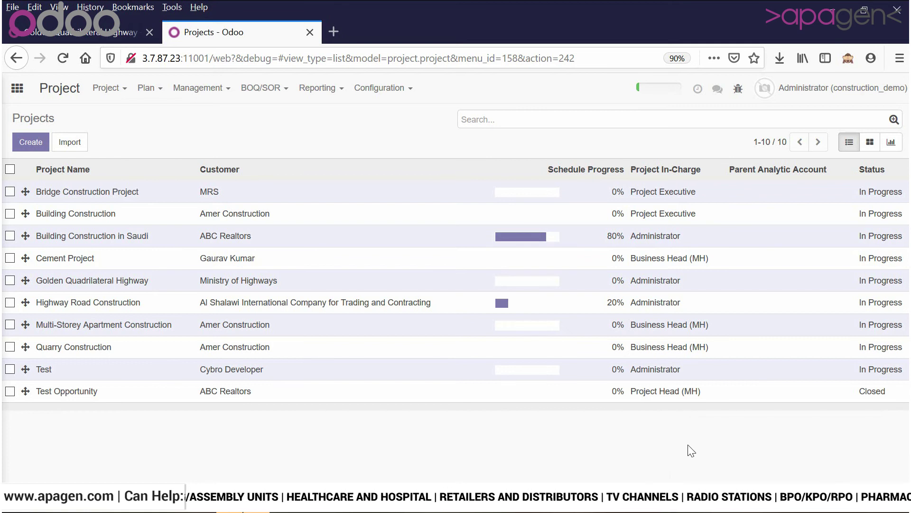
{"action": "left_click", "coordinate": [591, 284]}
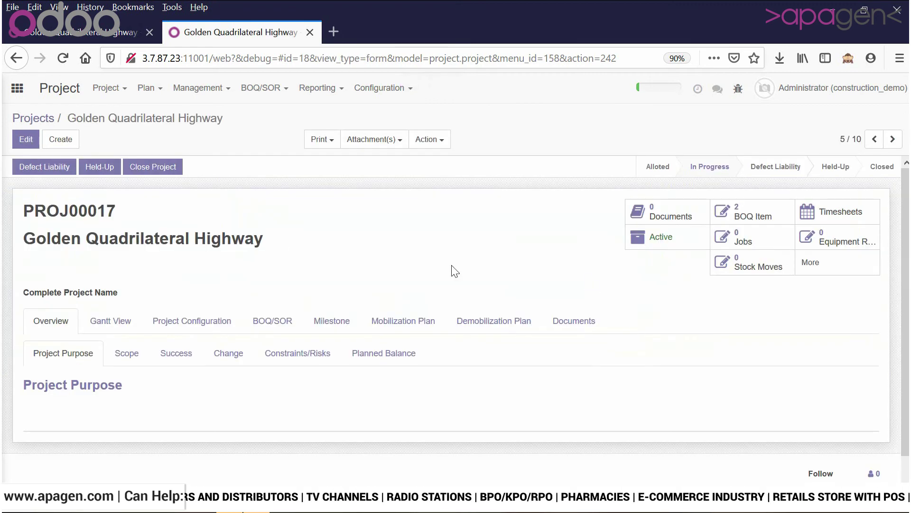
{"action": "key", "text": "alt+shift+a"}
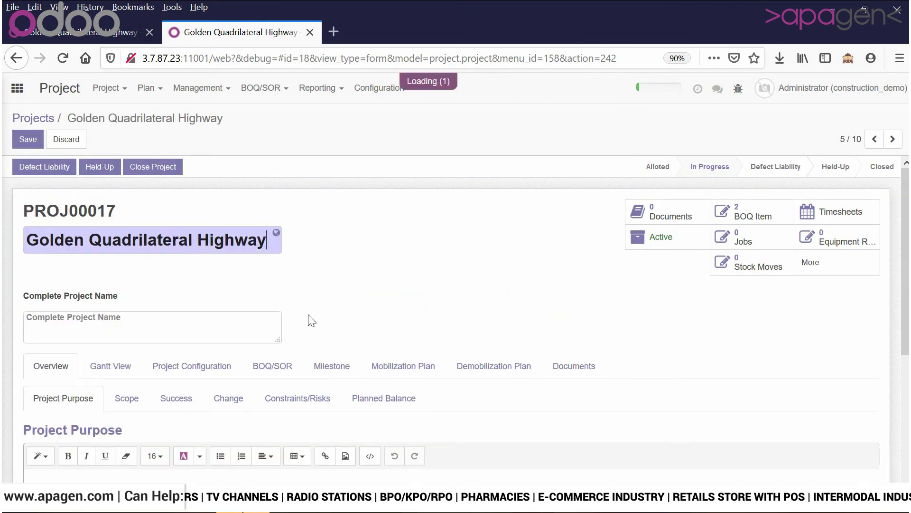
{"action": "scroll", "coordinate": [310, 319], "scroll_direction": "down", "scroll_amount": 2}
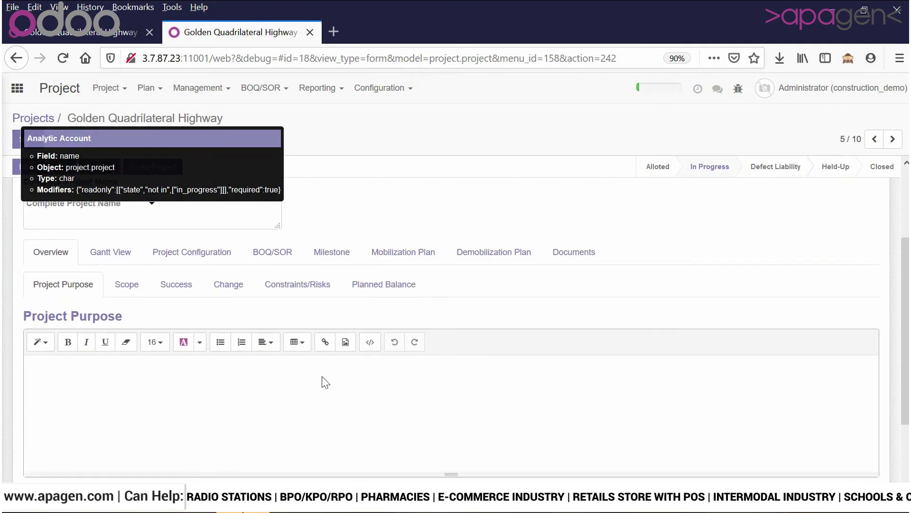
{"action": "left_click", "coordinate": [332, 418]}
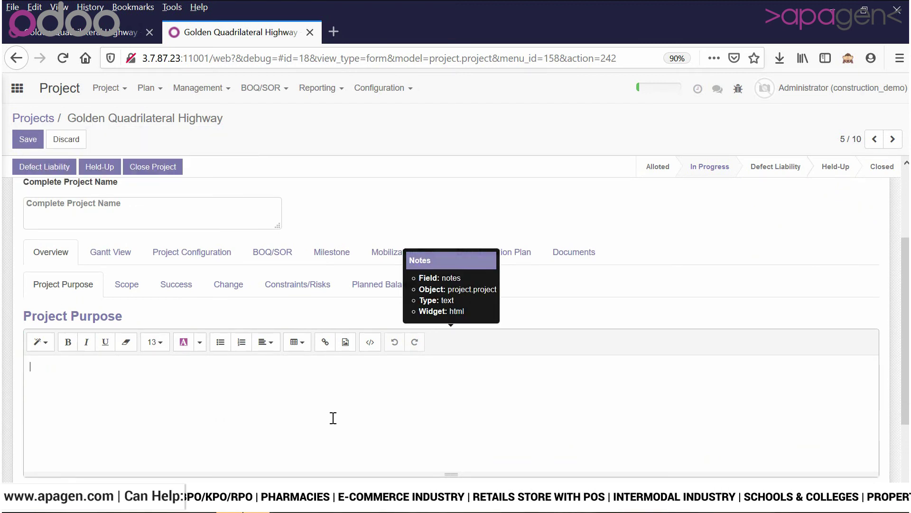
{"action": "type", "text": "efnv mc"}
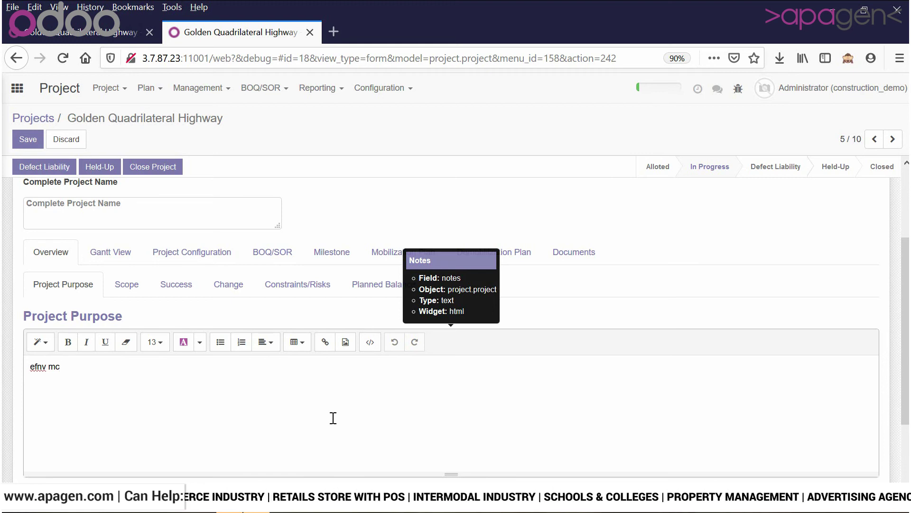
Step: In the project's scope overview, add the scope item "jndk" and the out-of-scope item "dedq"
{"action": "left_click", "coordinate": [129, 289]}
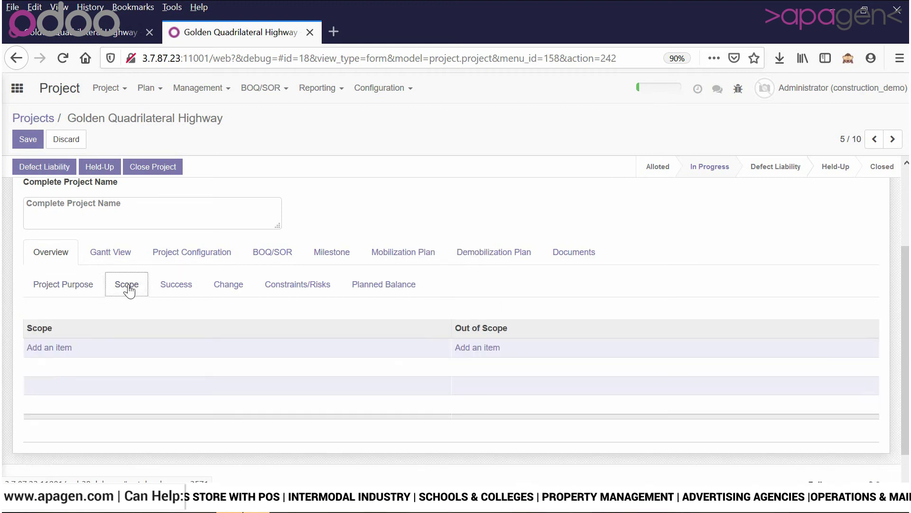
{"action": "left_click", "coordinate": [55, 348]}
{"action": "type", "text": "jndk"}
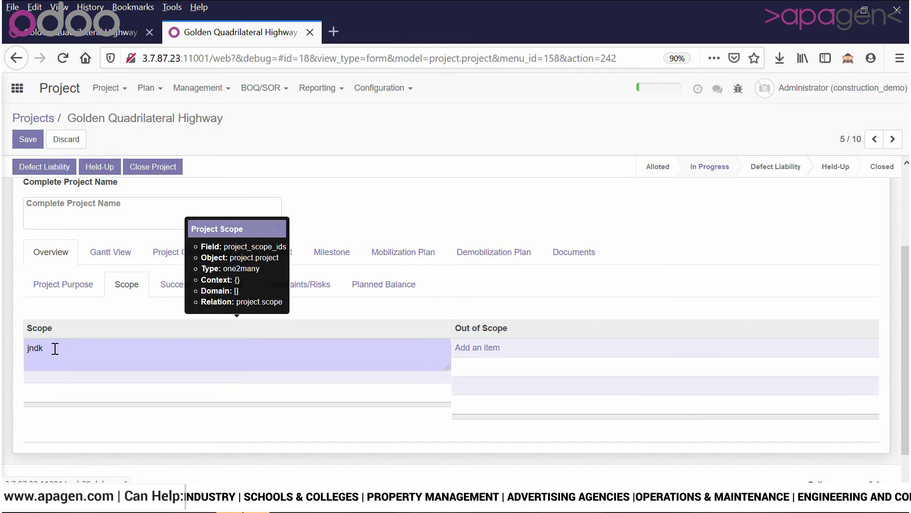
{"action": "left_click", "coordinate": [480, 350]}
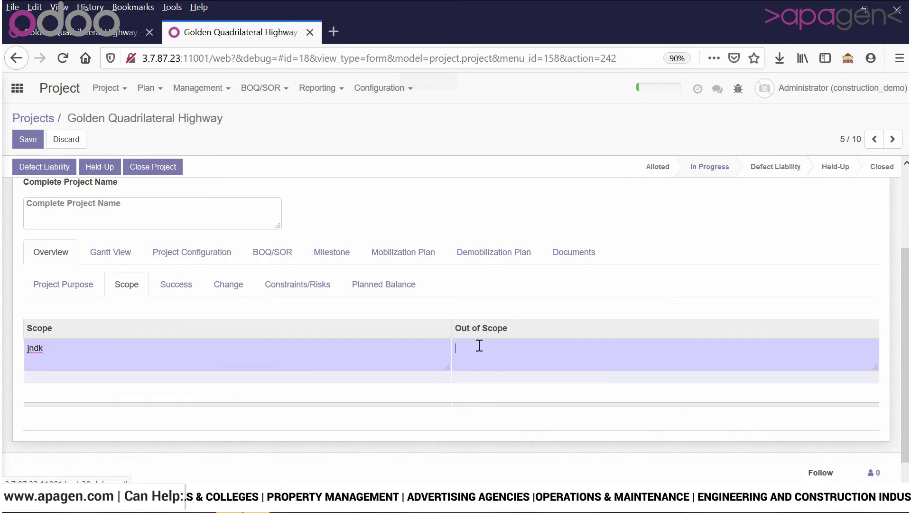
{"action": "type", "text": "dedq"}
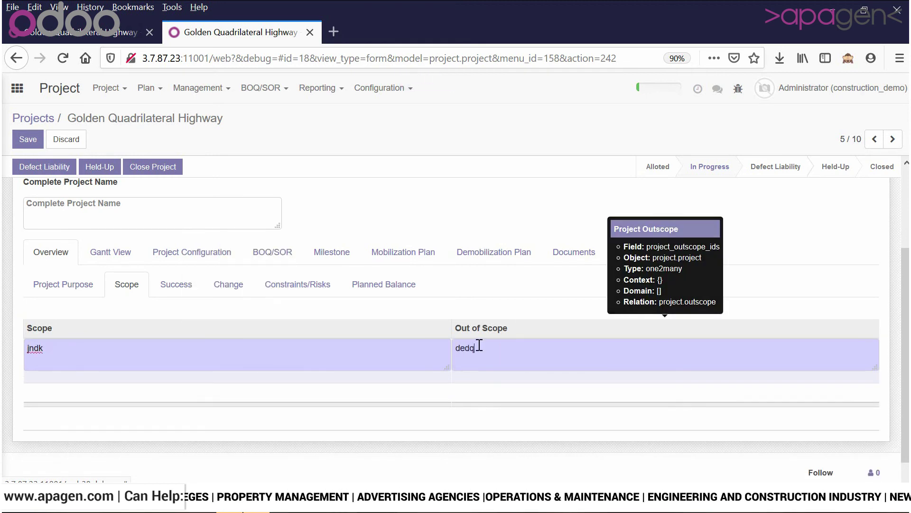
{"action": "left_click", "coordinate": [452, 311]}
Step: Add two more scope items, "efdedceqcdq" and "dcwdc"
{"action": "left_click", "coordinate": [60, 369]}
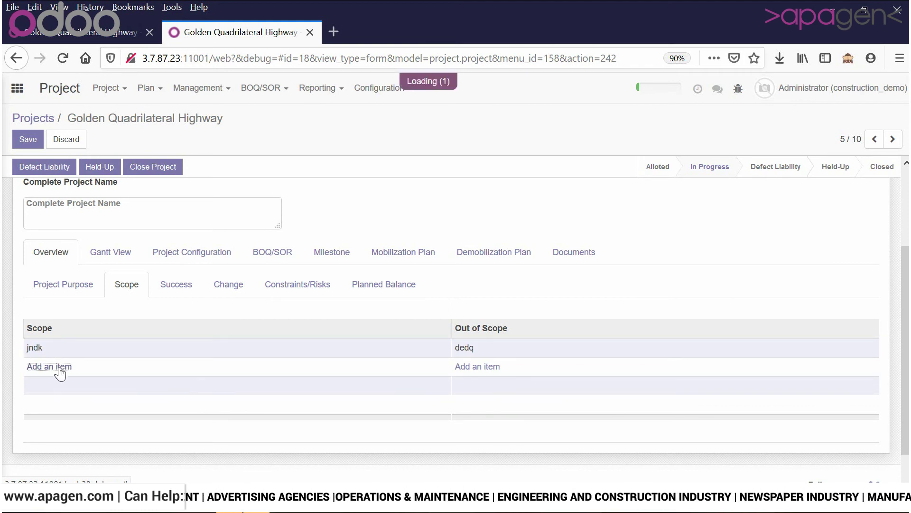
{"action": "type", "text": "efdedceqcdq"}
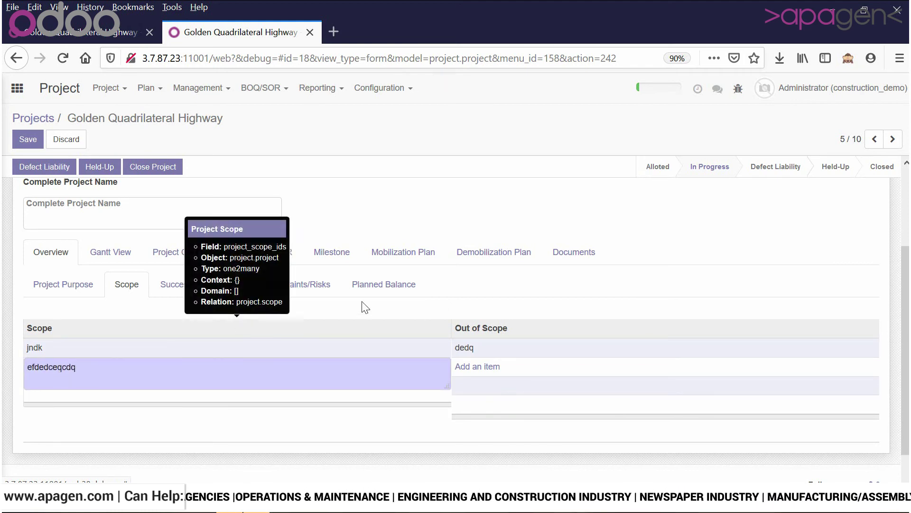
{"action": "left_click", "coordinate": [363, 306]}
{"action": "left_click", "coordinate": [61, 386]}
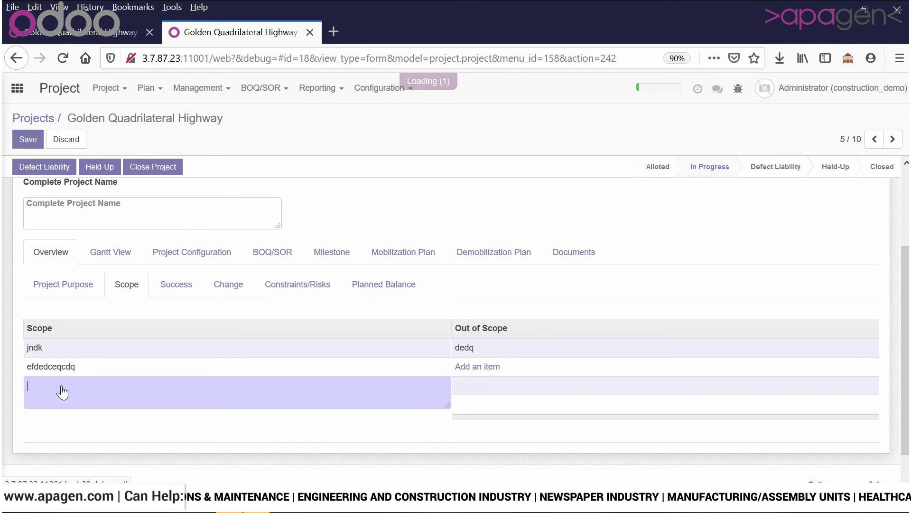
{"action": "type", "text": "dcwdc"}
Step: Add two more out-of-scope items, "dcwdcw" and "cdwcc"
{"action": "left_click", "coordinate": [482, 371]}
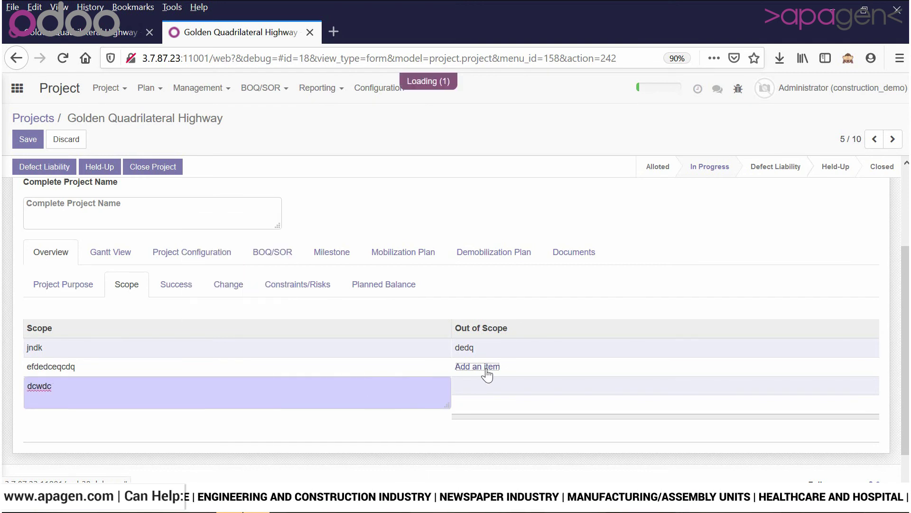
{"action": "type", "text": "dcwdcw"}
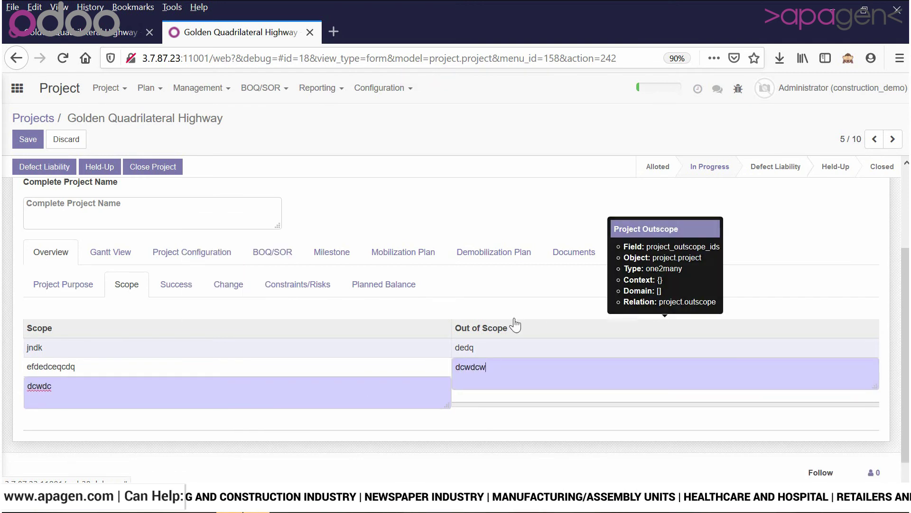
{"action": "left_click", "coordinate": [538, 309]}
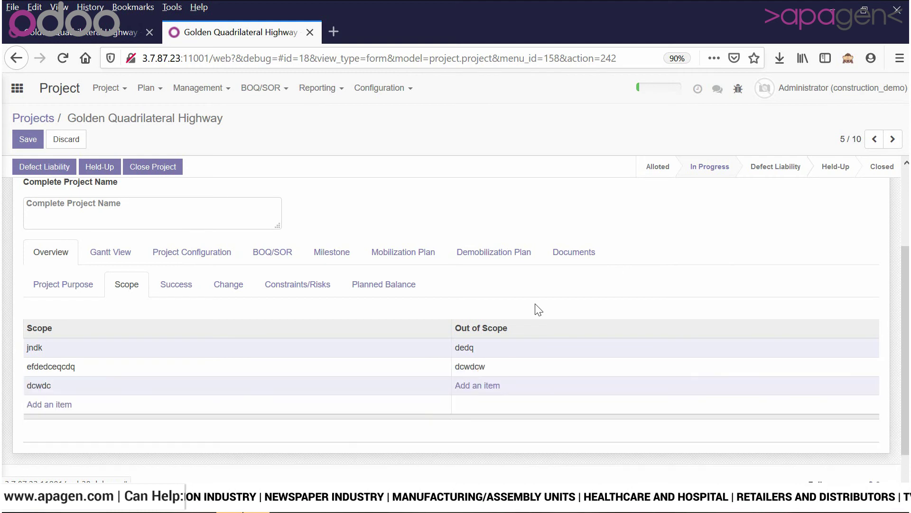
{"action": "left_click", "coordinate": [492, 387]}
{"action": "type", "text": "cdwcc"}
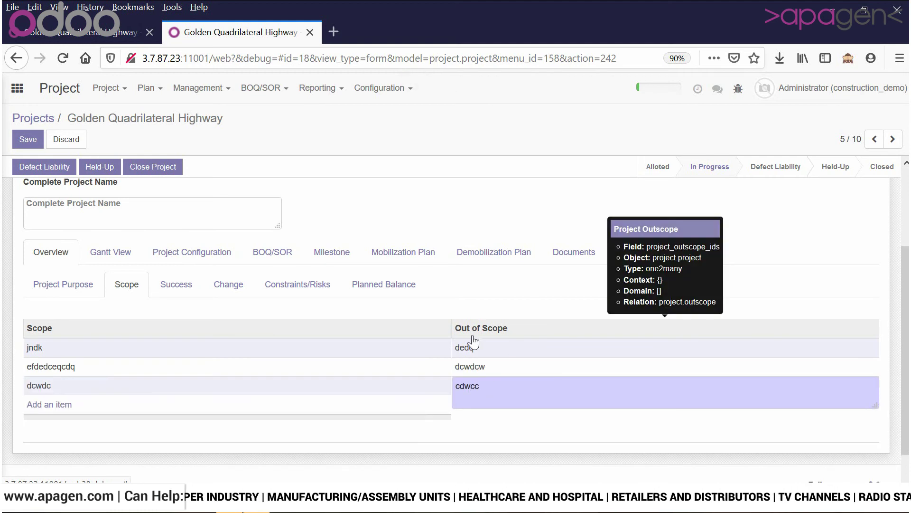
{"action": "left_click", "coordinate": [461, 312]}
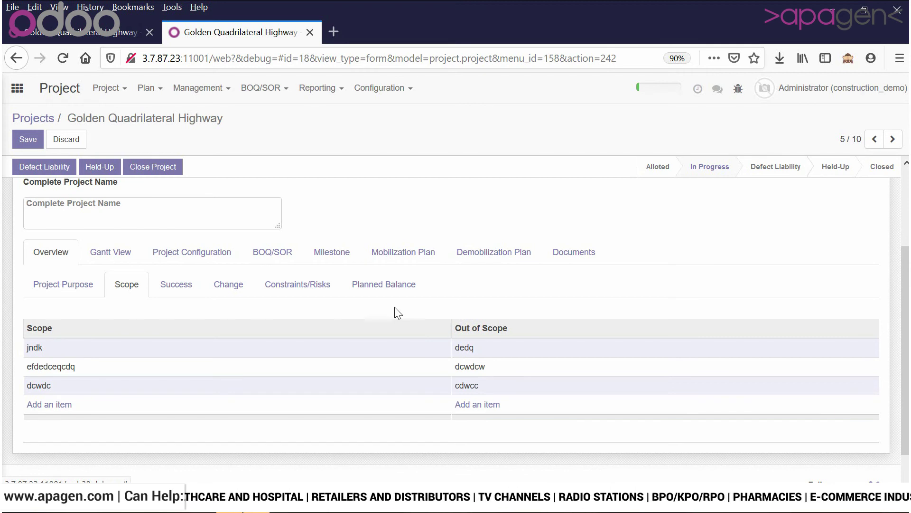
Step: Add the success criteria "jdcvnkmsadc" and "n mdcs x" to the project overview
{"action": "left_click", "coordinate": [177, 284]}
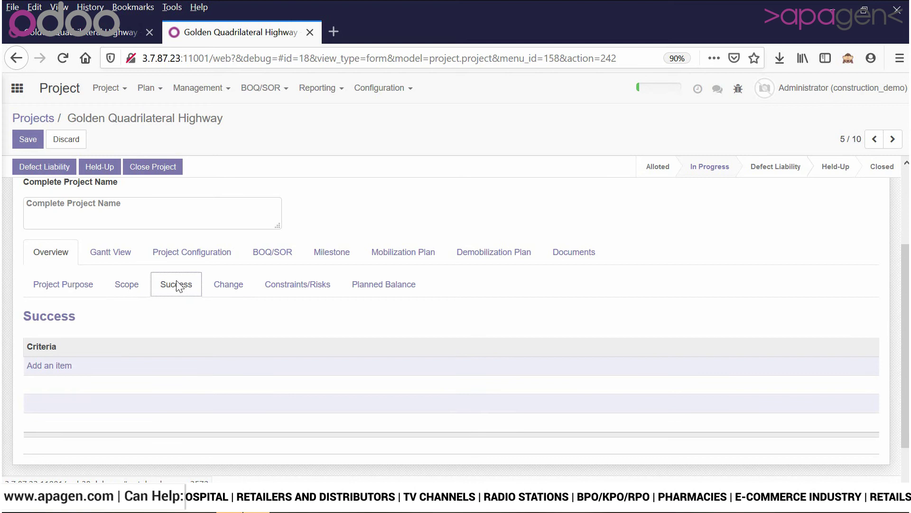
{"action": "left_click", "coordinate": [65, 367]}
{"action": "type", "text": "jdcvnkmsadc"}
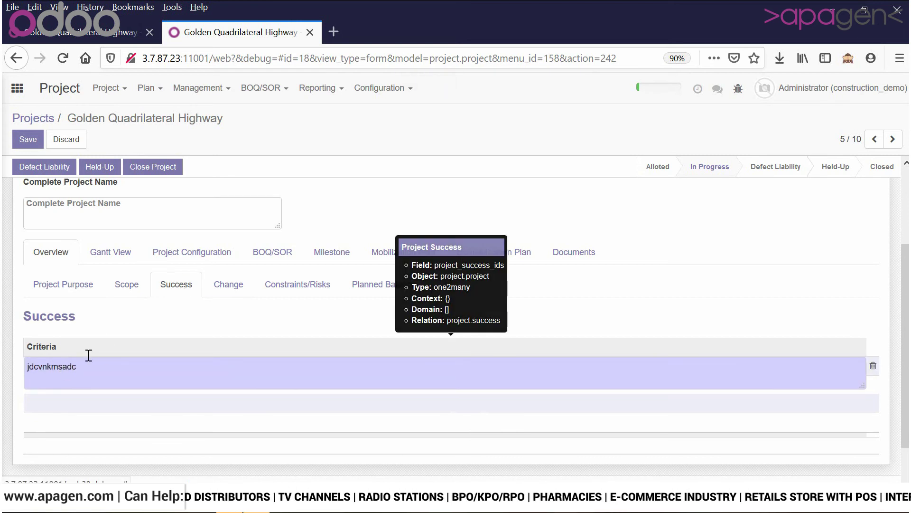
{"action": "left_click", "coordinate": [142, 337]}
{"action": "left_click", "coordinate": [60, 387]}
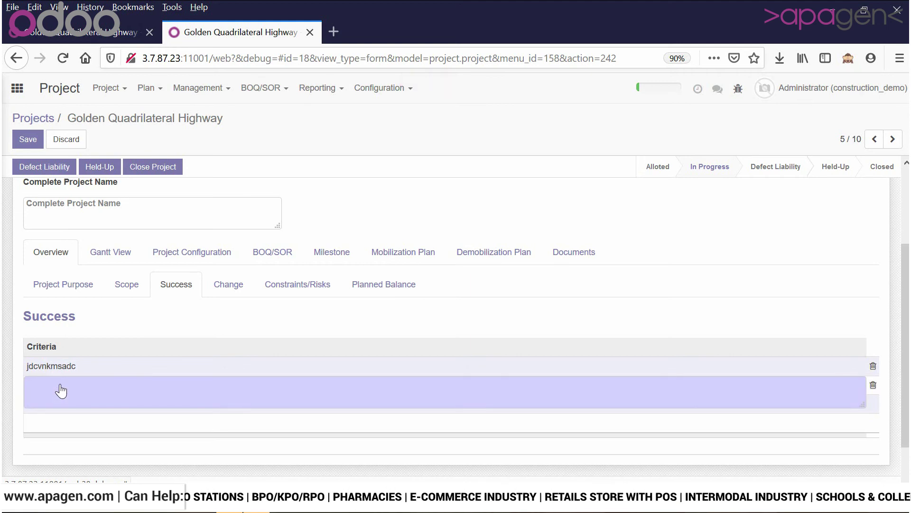
{"action": "type", "text": "n mdcs x"}
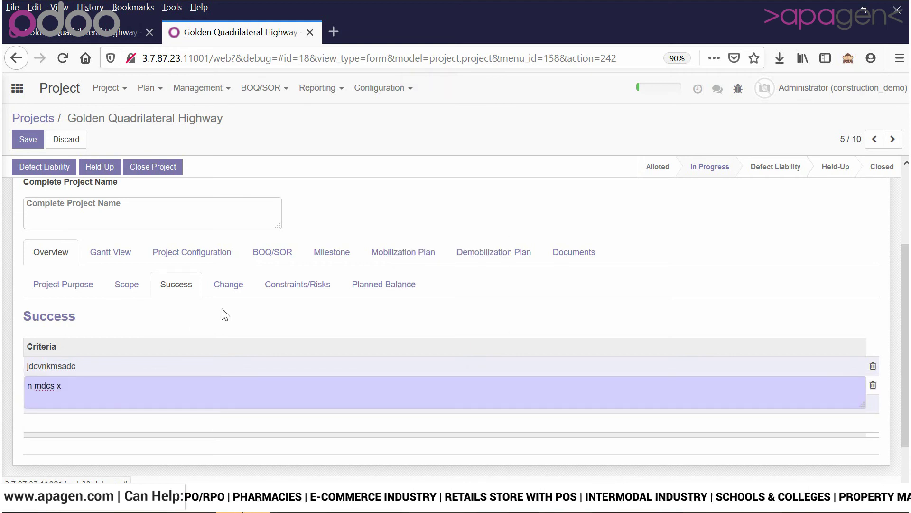
{"action": "left_click", "coordinate": [225, 315]}
Step: Review the project's change requests, constraints and risk assessment, and its Gantt scheduling settings
{"action": "left_click", "coordinate": [227, 295]}
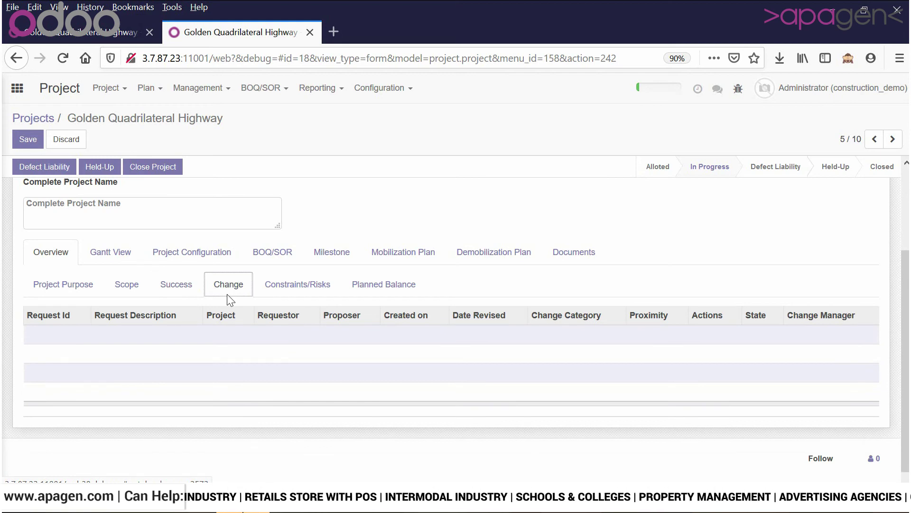
{"action": "left_click", "coordinate": [294, 287]}
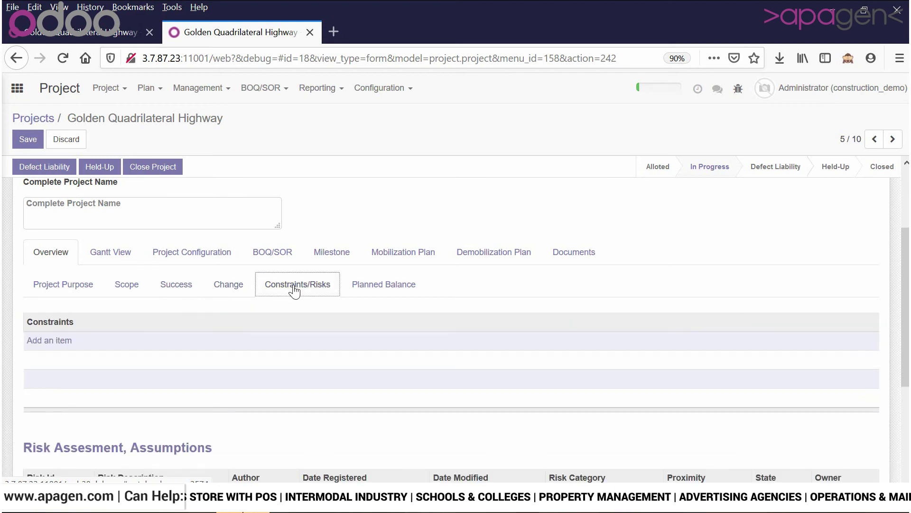
{"action": "scroll", "coordinate": [890, 356], "scroll_direction": "down", "scroll_amount": 3}
{"action": "scroll", "coordinate": [890, 356], "scroll_direction": "up", "scroll_amount": 3}
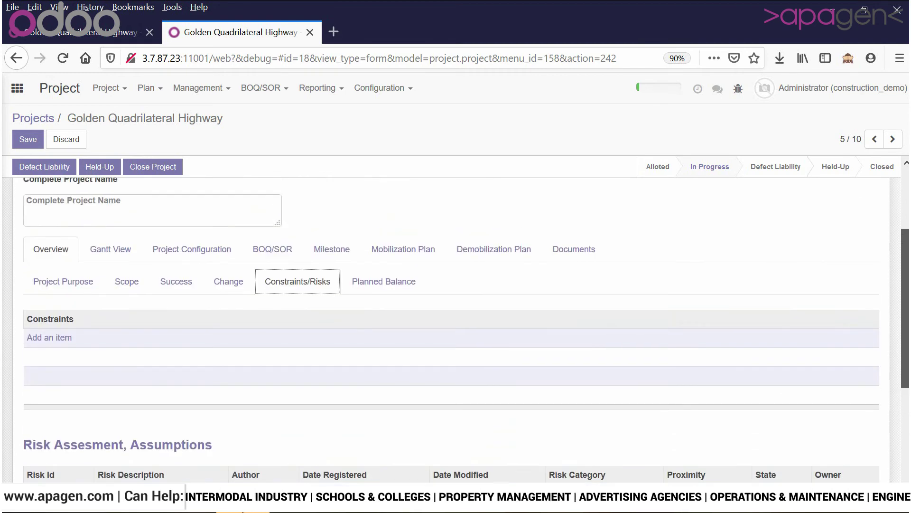
{"action": "left_click", "coordinate": [108, 267]}
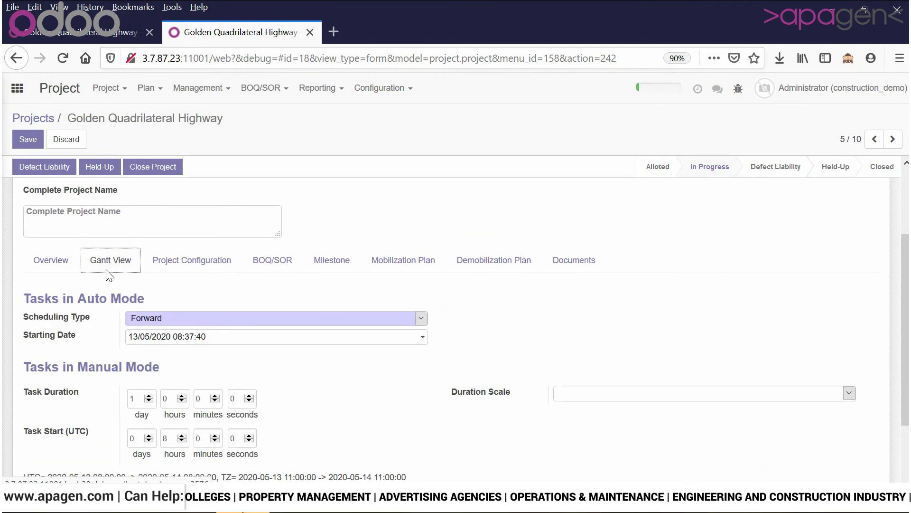
Step: In the project configuration, add the stock locations Stock Loc A and Stock Loc B and enter the work order/contract number
{"action": "left_click", "coordinate": [183, 270]}
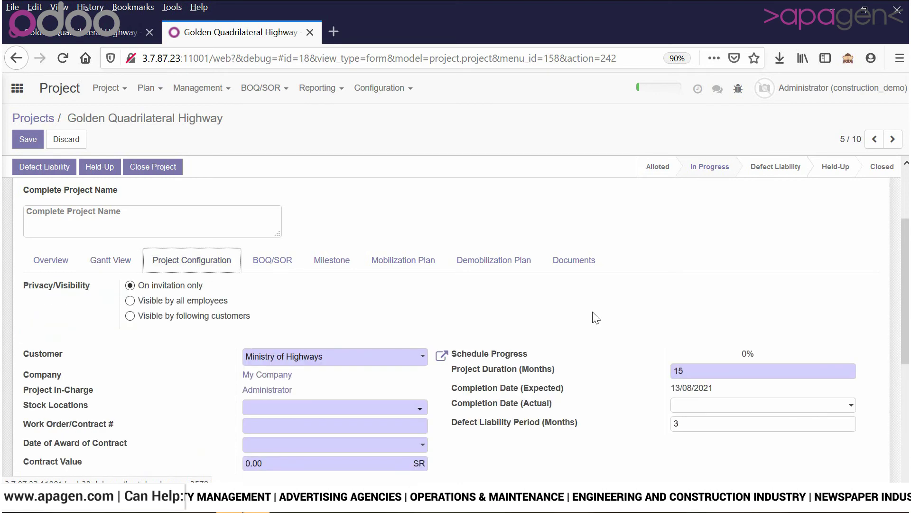
{"action": "left_click_drag", "start_coordinate": [905, 309], "coordinate": [905, 351]}
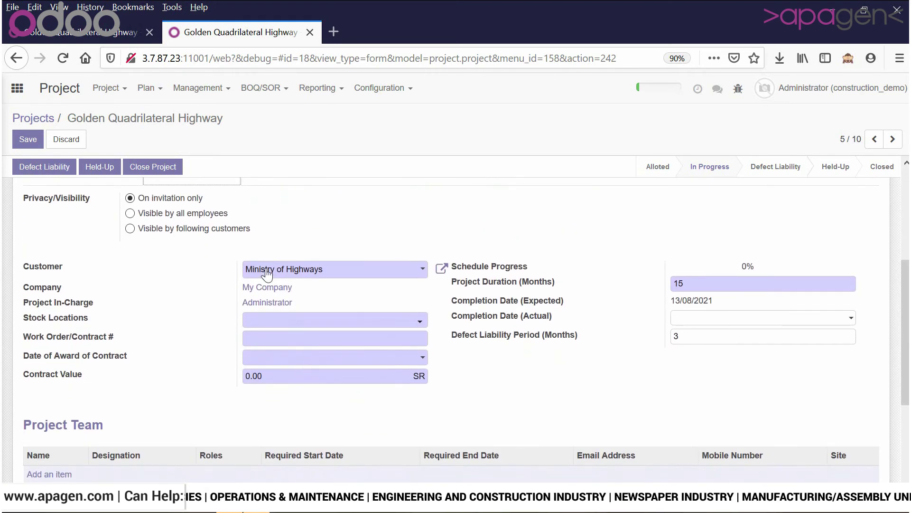
{"action": "left_click", "coordinate": [315, 317]}
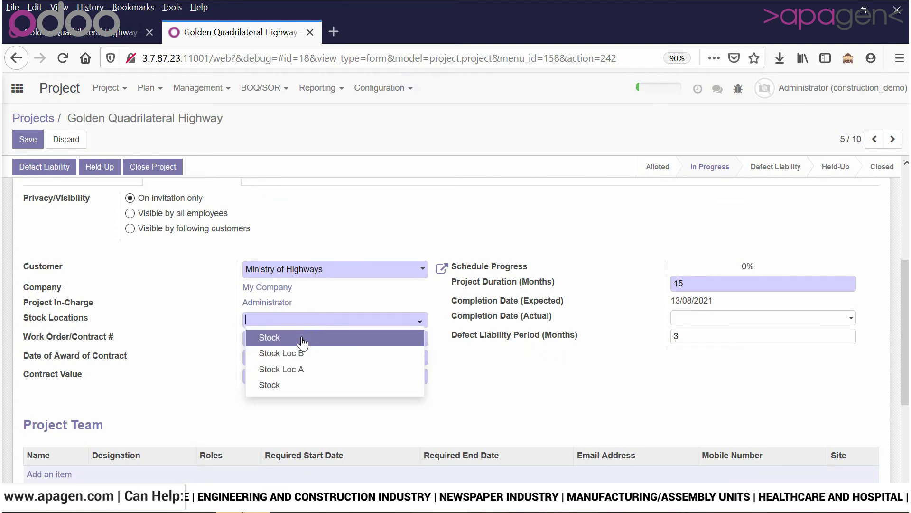
{"action": "left_click", "coordinate": [295, 371]}
{"action": "left_click", "coordinate": [341, 320]}
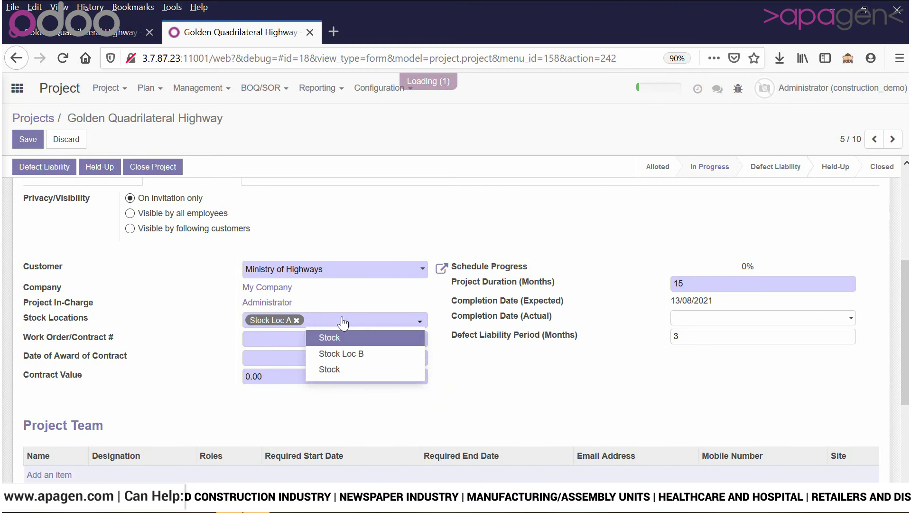
{"action": "left_click", "coordinate": [350, 353]}
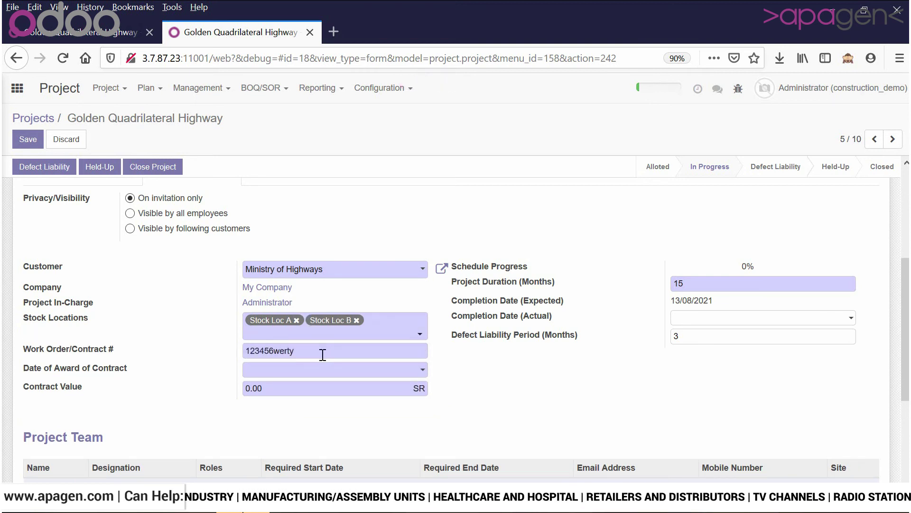
Step: Set the date of award of contract to 13/05/2020 and the contract value to 65436543
{"action": "left_click", "coordinate": [314, 376]}
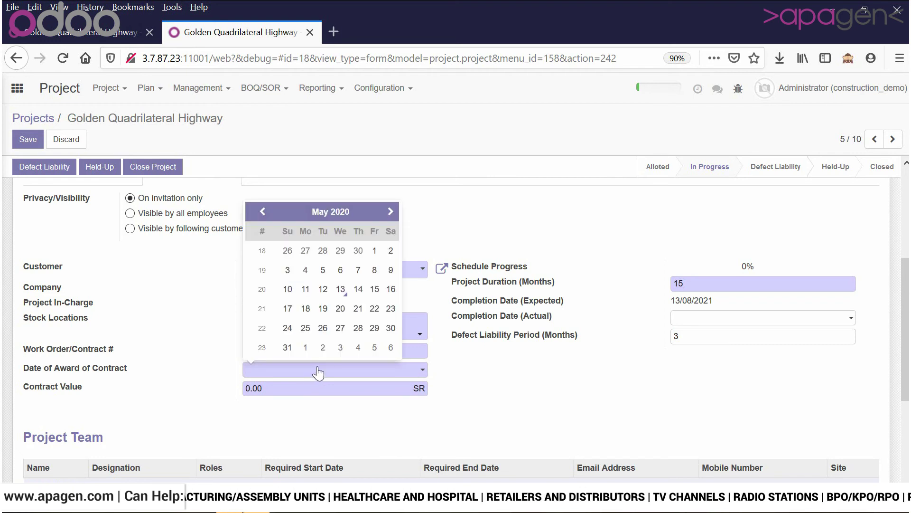
{"action": "left_click", "coordinate": [341, 289]}
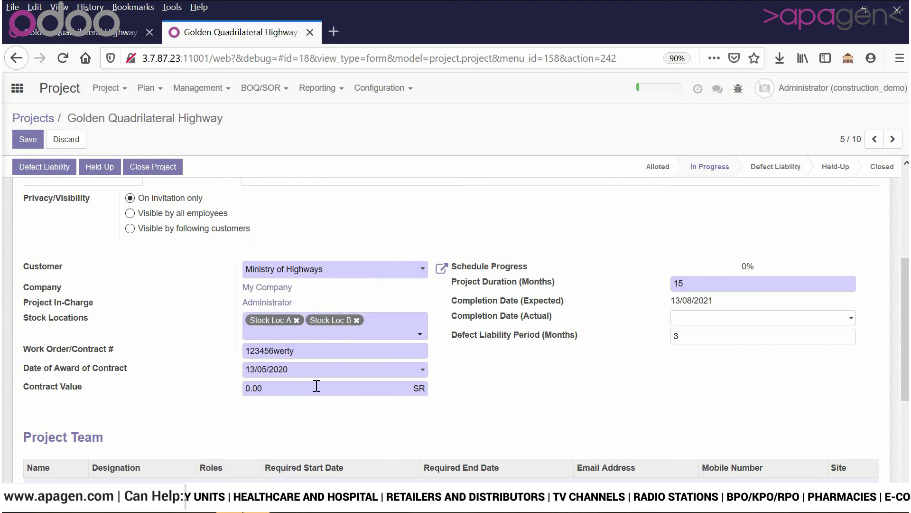
{"action": "key", "text": "ctrl+a"}
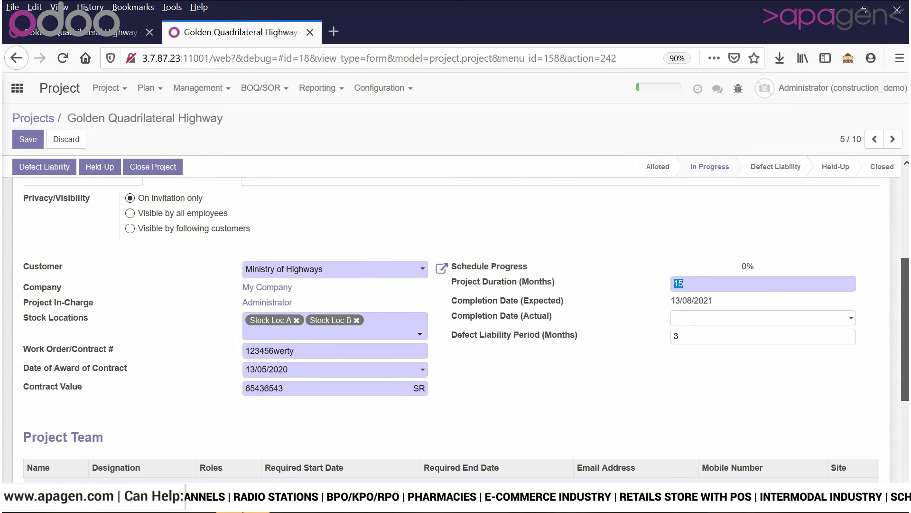
Step: Add Project Executive to the project team with the Electrical Engineer role
{"action": "scroll", "coordinate": [908, 352], "scroll_direction": "up", "scroll_amount": 3}
{"action": "scroll", "coordinate": [908, 352], "scroll_direction": "down", "scroll_amount": 6}
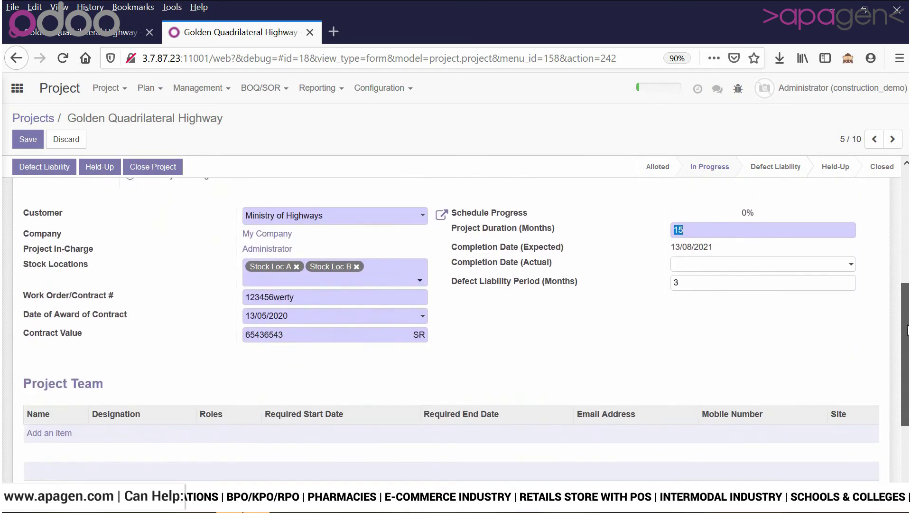
{"action": "scroll", "coordinate": [907, 352], "scroll_direction": "down", "scroll_amount": 1}
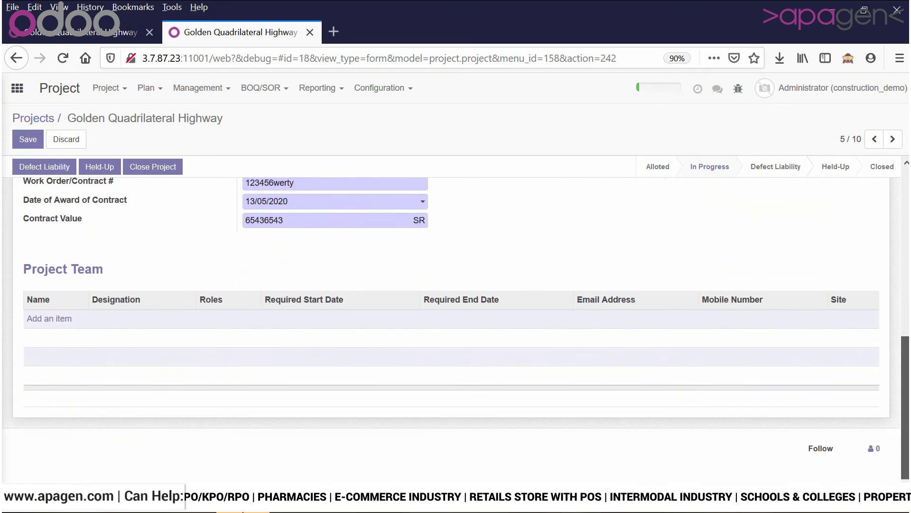
{"action": "left_click", "coordinate": [64, 320]}
{"action": "left_click", "coordinate": [66, 321]}
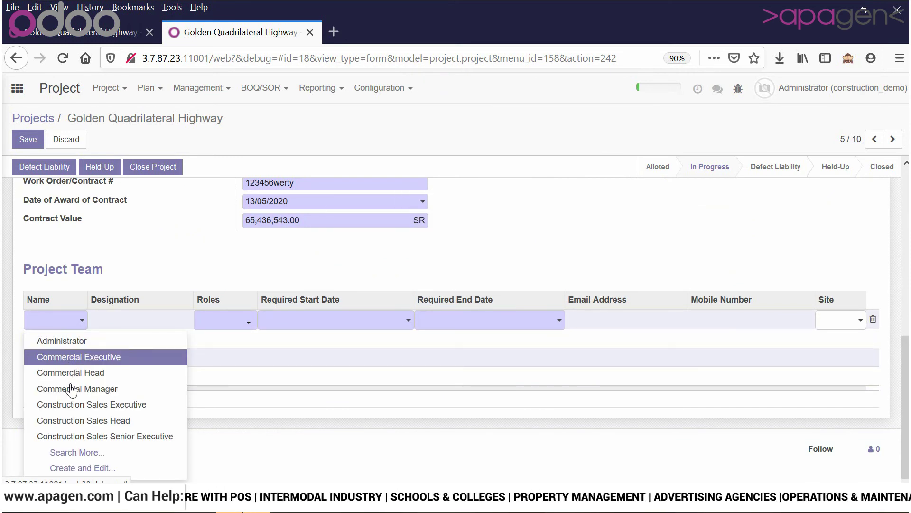
{"action": "left_click", "coordinate": [70, 451]}
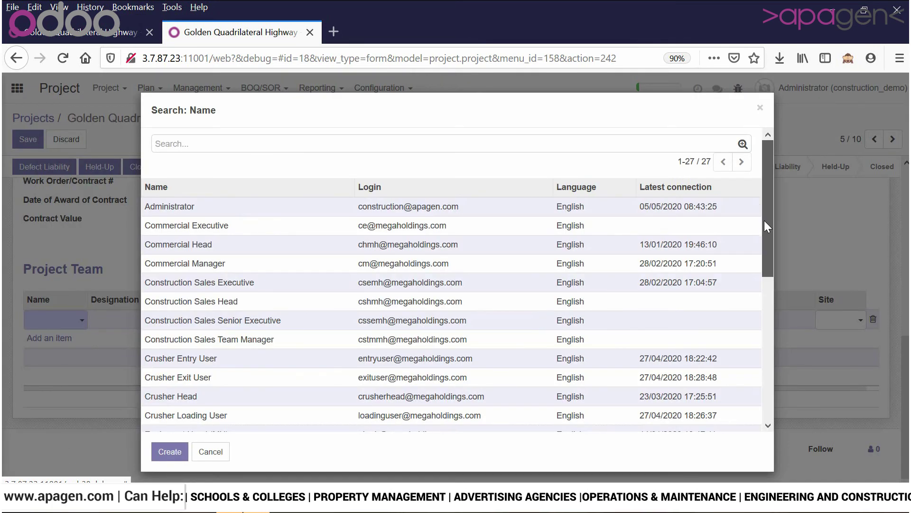
{"action": "left_click_drag", "start_coordinate": [765, 220], "coordinate": [765, 351]}
{"action": "left_click", "coordinate": [392, 327]}
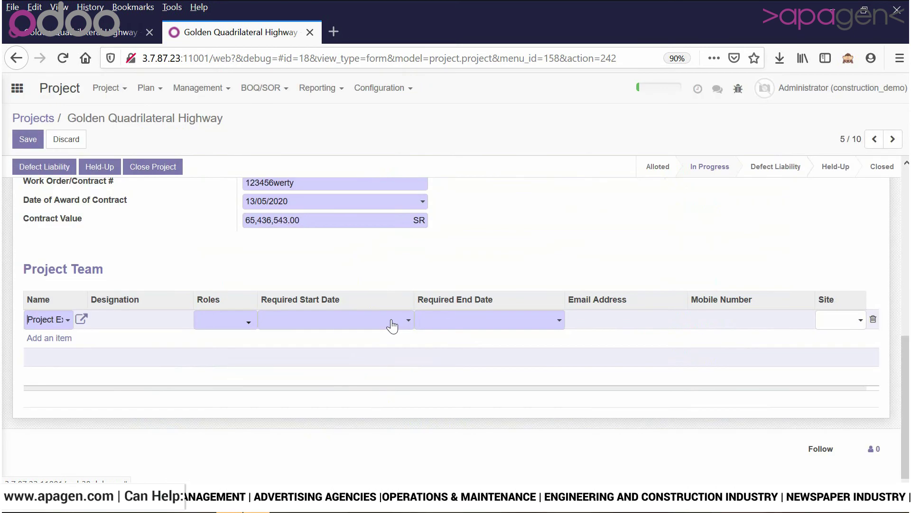
{"action": "left_click", "coordinate": [255, 325]}
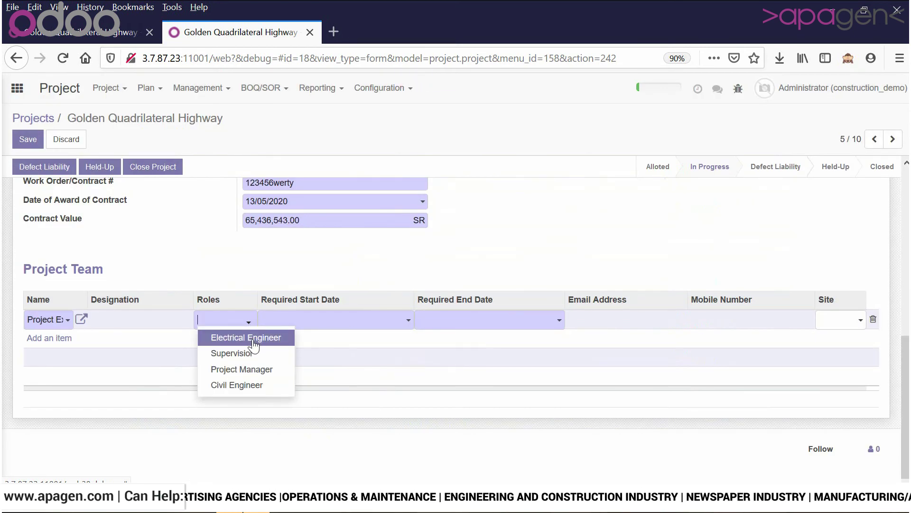
{"action": "left_click", "coordinate": [255, 338]}
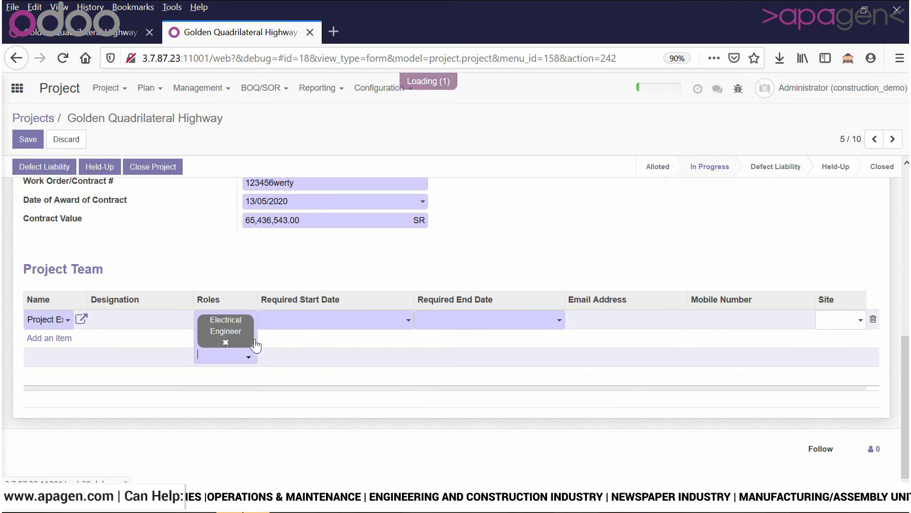
Step: Set the Project Executive's required start date to 01/06/2020 and required end date to 30/06/2020
{"action": "left_click", "coordinate": [313, 331]}
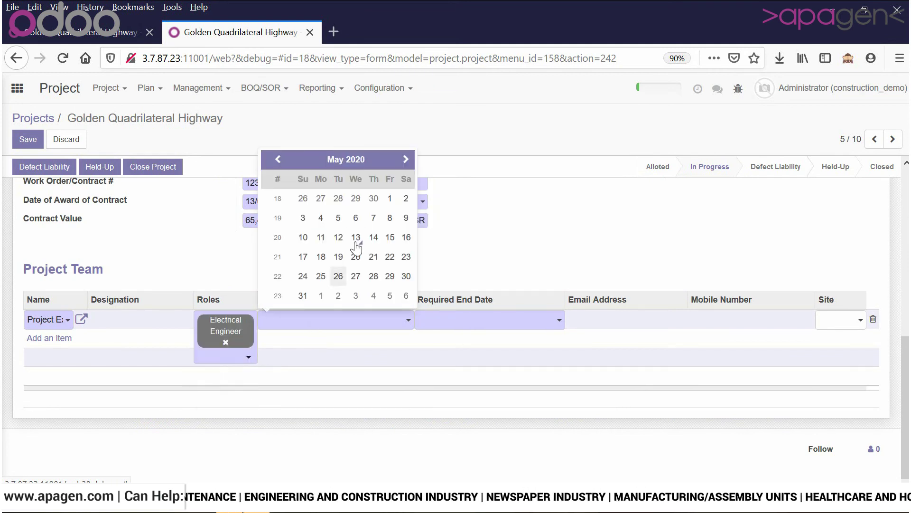
{"action": "left_click", "coordinate": [406, 160]}
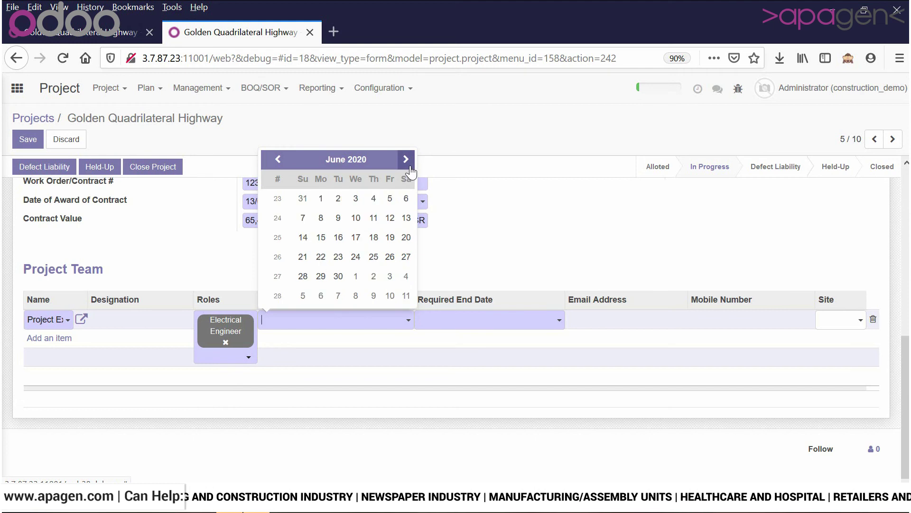
{"action": "left_click", "coordinate": [321, 199]}
{"action": "left_click", "coordinate": [534, 326]}
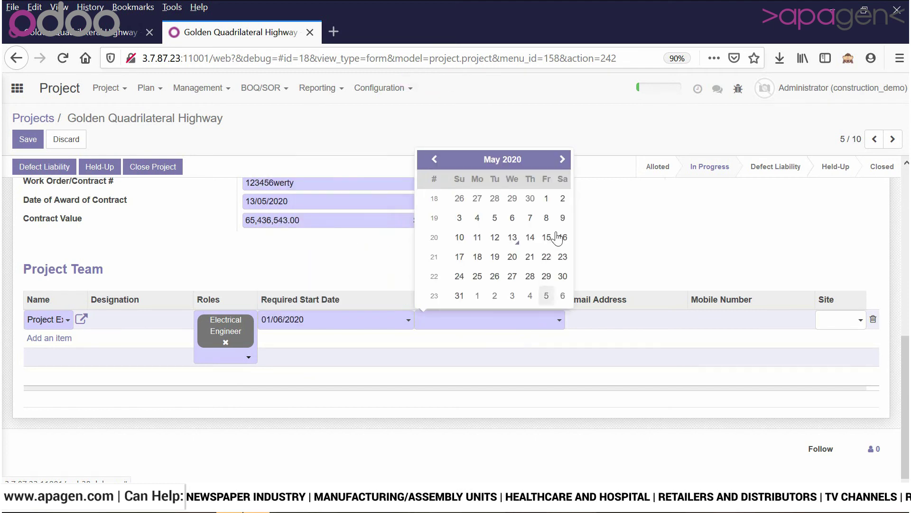
{"action": "left_click", "coordinate": [562, 159]}
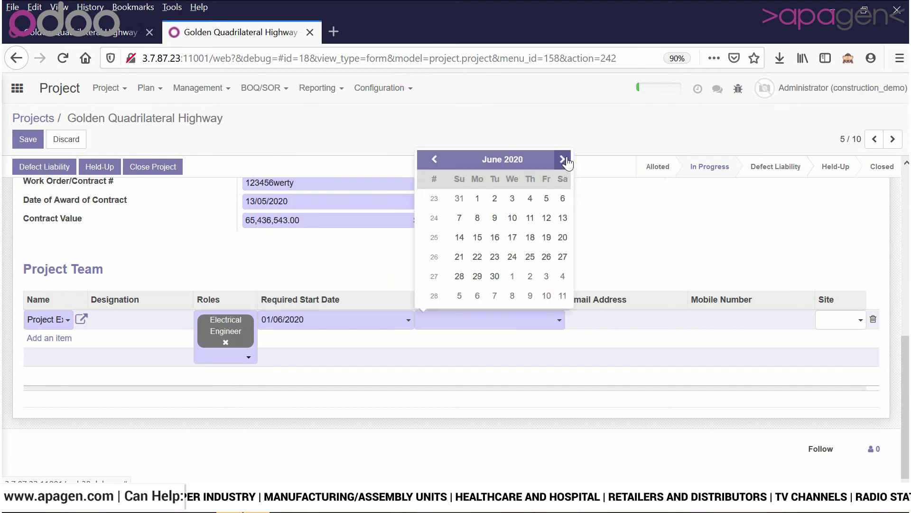
{"action": "left_click", "coordinate": [495, 277]}
{"action": "left_click", "coordinate": [629, 257]}
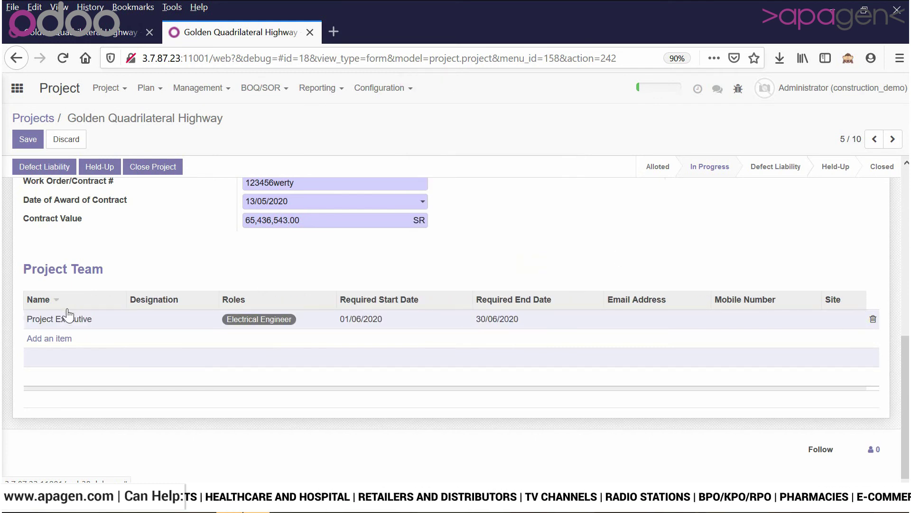
Step: Add Project Manager as a second project team member with the Project Manager role
{"action": "left_click", "coordinate": [50, 339]}
{"action": "left_click", "coordinate": [53, 341]}
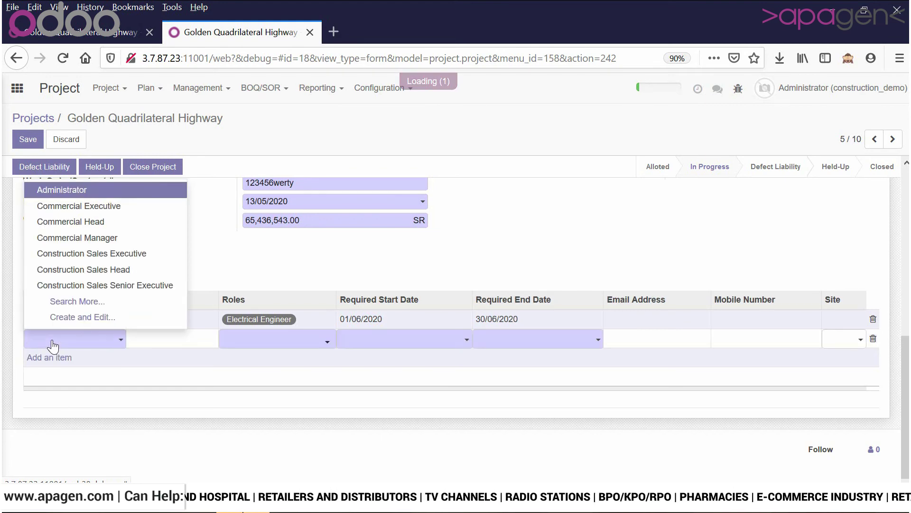
{"action": "left_click", "coordinate": [80, 304]}
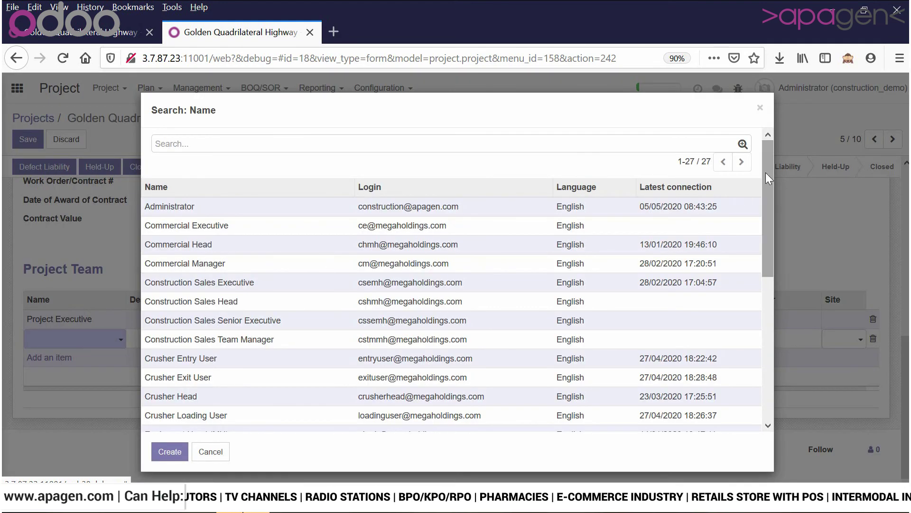
{"action": "left_click_drag", "start_coordinate": [765, 172], "coordinate": [763, 324]}
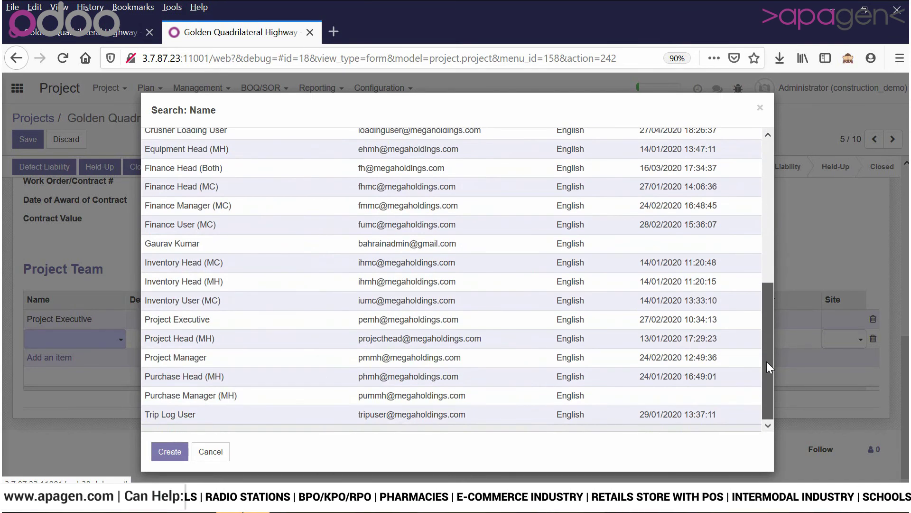
{"action": "left_click_drag", "start_coordinate": [768, 361], "coordinate": [768, 358]}
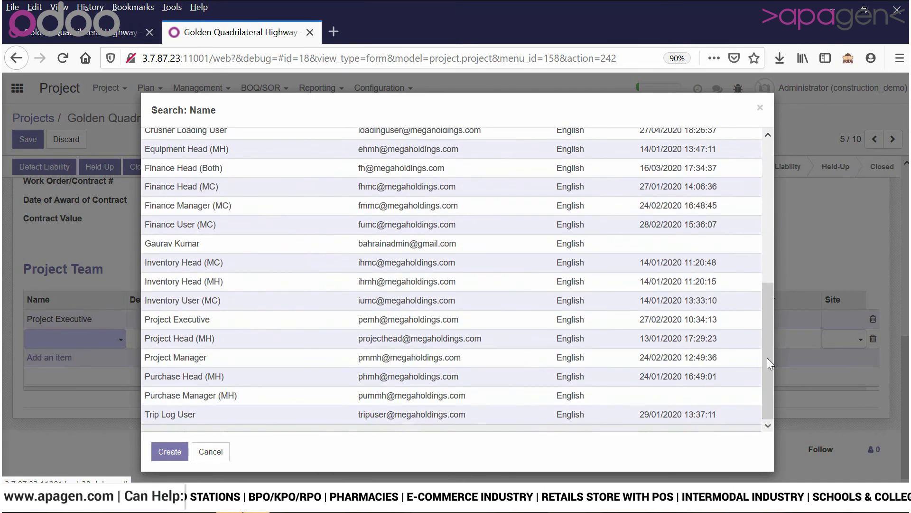
{"action": "left_click", "coordinate": [232, 362]}
{"action": "left_click", "coordinate": [260, 346]}
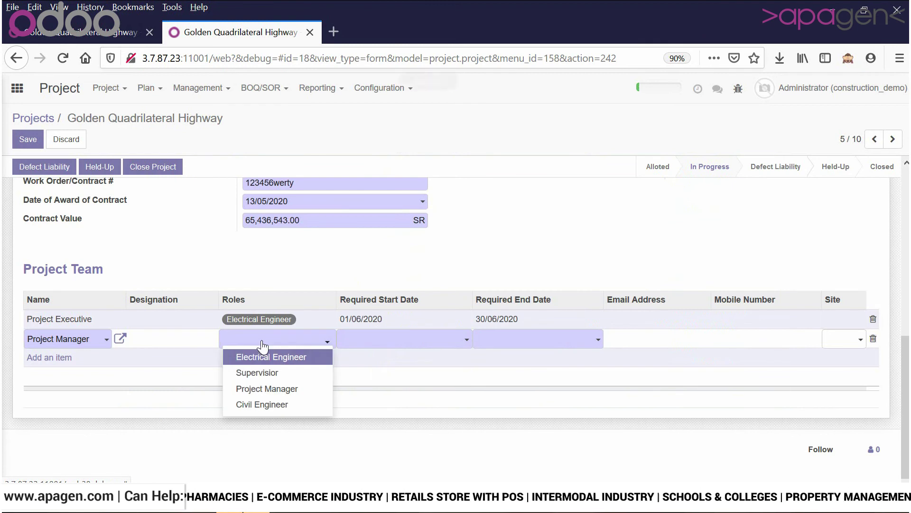
{"action": "left_click", "coordinate": [266, 389]}
Step: Set the Project Manager's required start date to 01/06/2020 and required end date to 15/06/2020
{"action": "left_click", "coordinate": [446, 339]}
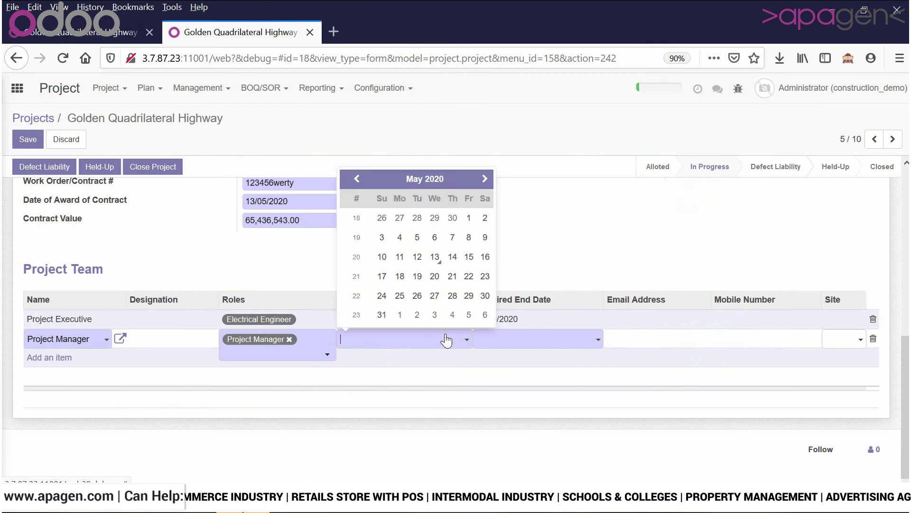
{"action": "left_click", "coordinate": [484, 179]}
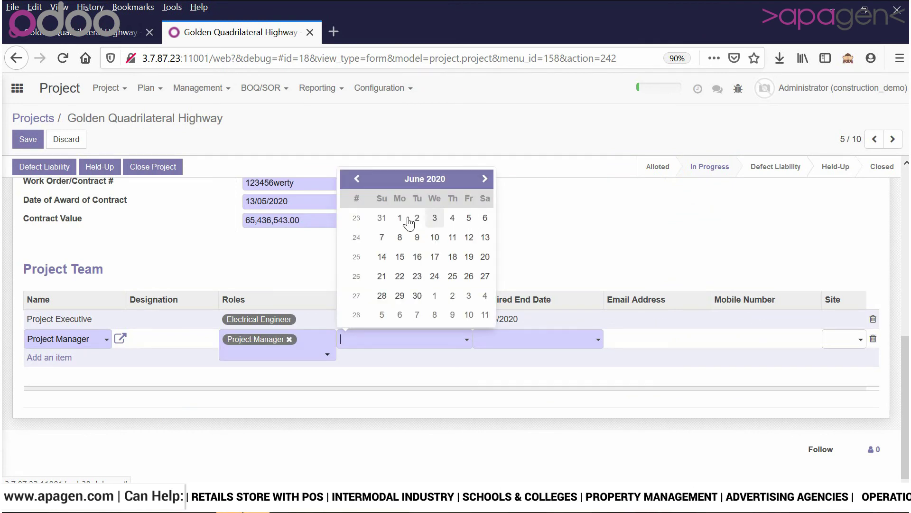
{"action": "left_click", "coordinate": [399, 219]}
{"action": "left_click", "coordinate": [590, 339]}
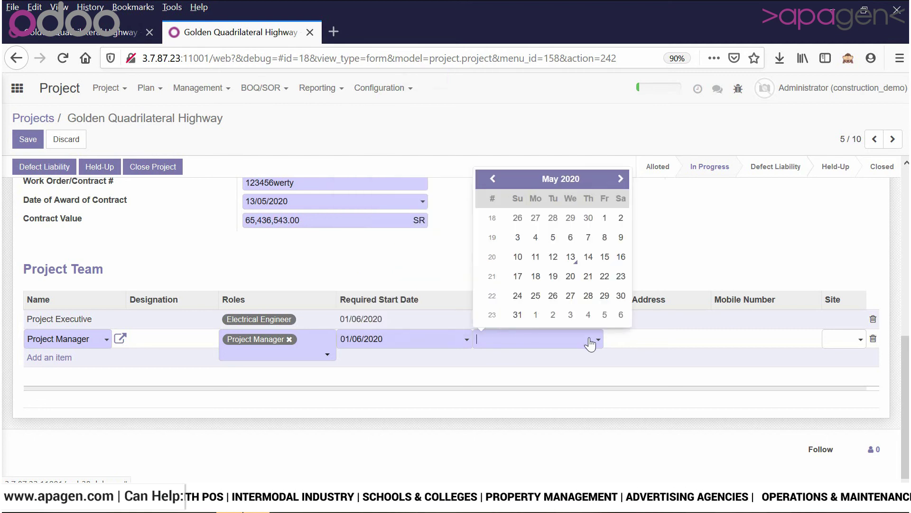
{"action": "left_click", "coordinate": [626, 186]}
{"action": "left_click", "coordinate": [626, 186]}
{"action": "left_click", "coordinate": [626, 186]}
{"action": "left_click", "coordinate": [626, 186]}
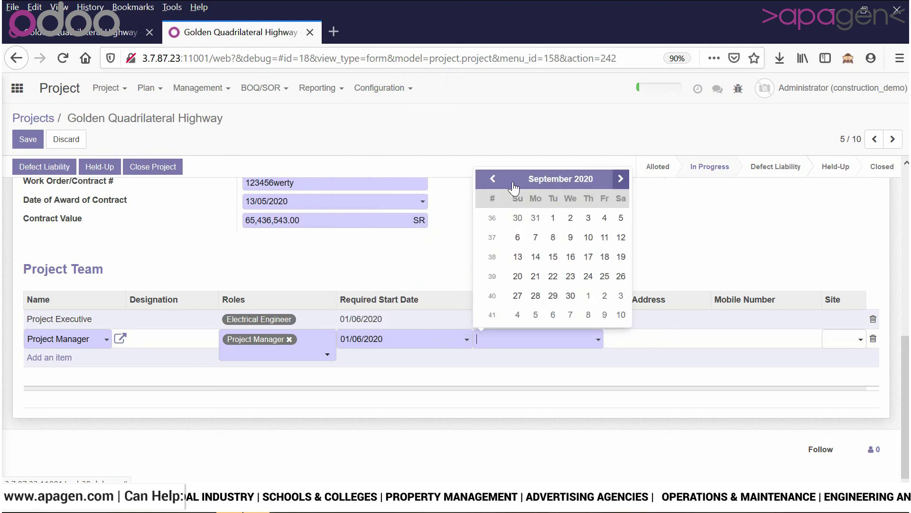
{"action": "left_click", "coordinate": [493, 187]}
{"action": "left_click", "coordinate": [493, 186]}
{"action": "left_click", "coordinate": [494, 186]}
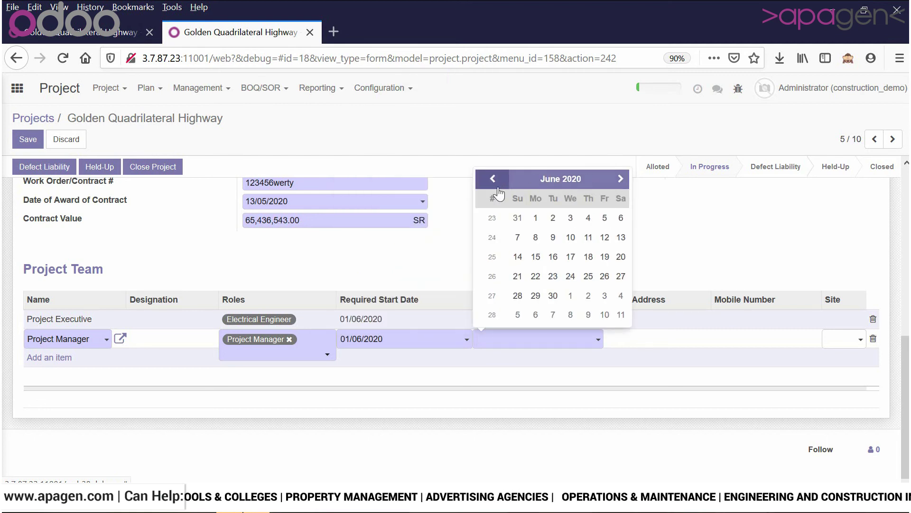
{"action": "left_click", "coordinate": [537, 259]}
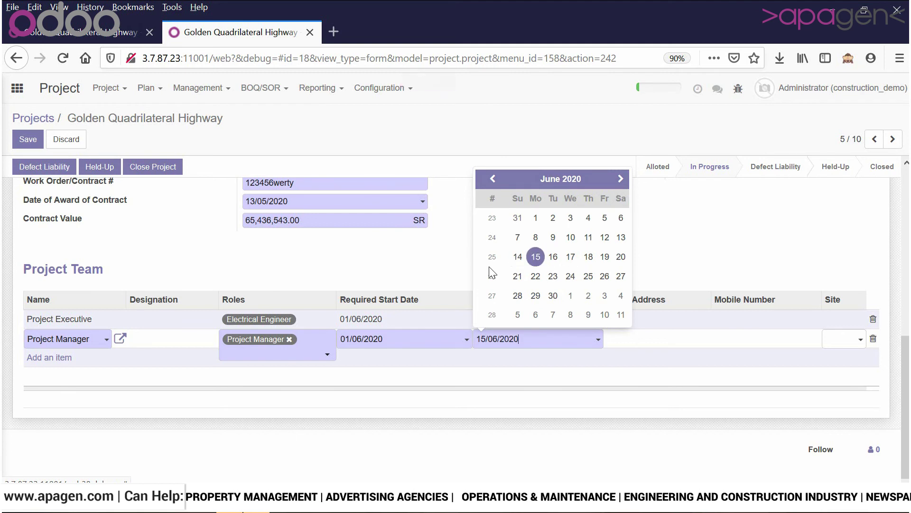
{"action": "left_click", "coordinate": [379, 269]}
Step: Review the project's BOQ/SOR items with their quantities, rates and amounts
{"action": "scroll", "coordinate": [847, 335], "scroll_direction": "up", "scroll_amount": 3}
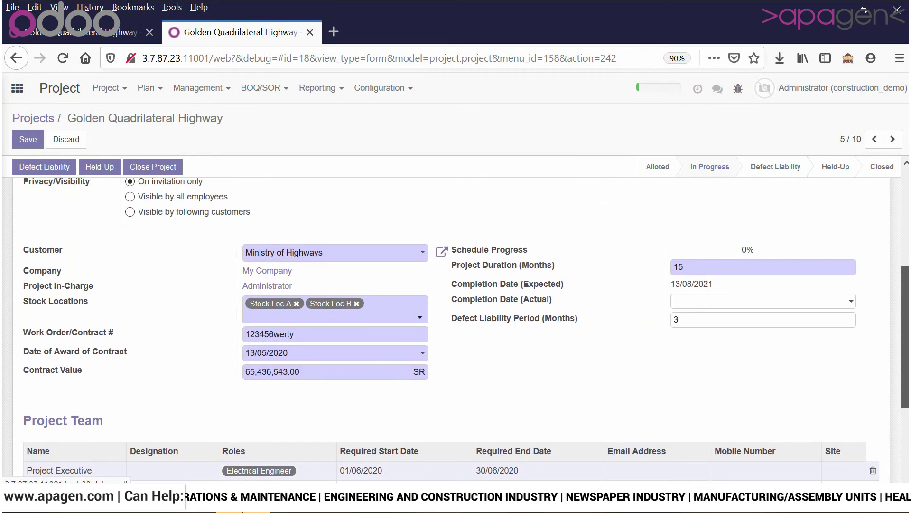
{"action": "scroll", "coordinate": [316, 255], "scroll_direction": "up", "scroll_amount": 3}
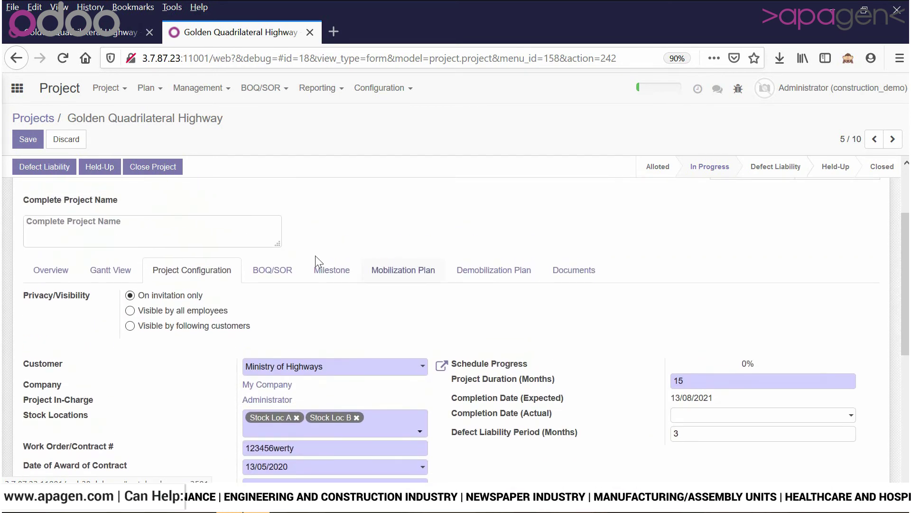
{"action": "left_click", "coordinate": [287, 274]}
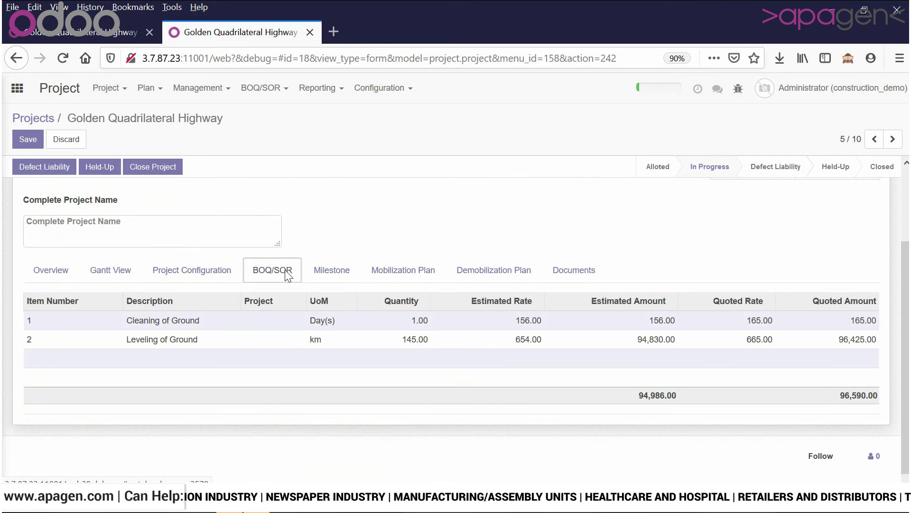
Step: Add a project milestone named A
{"action": "left_click", "coordinate": [336, 270]}
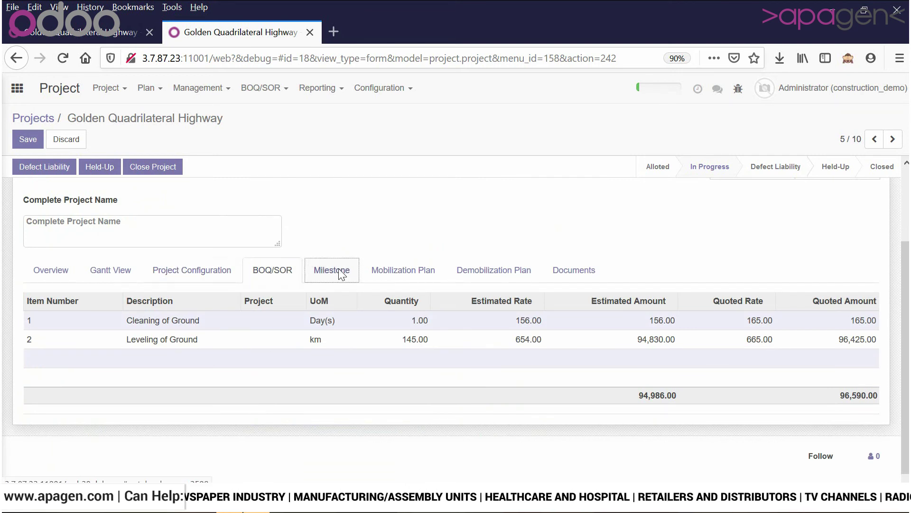
{"action": "left_click", "coordinate": [63, 327]}
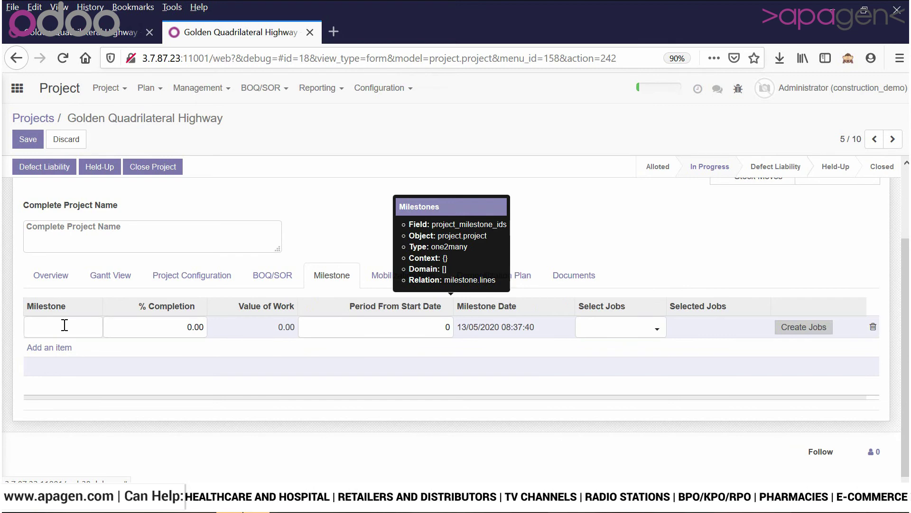
{"action": "key", "text": "Tab"}
{"action": "key", "text": "Tab"}
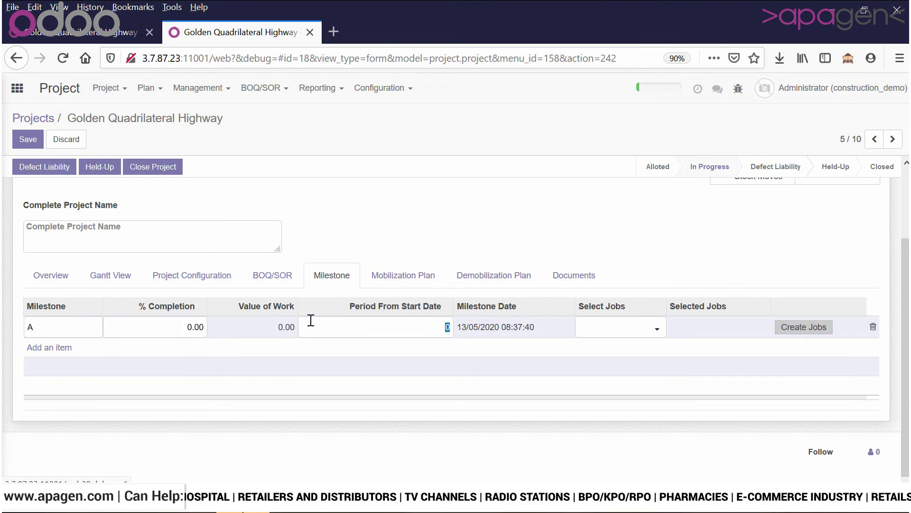
Step: Set milestone A's completion percentage to 15
{"action": "type", "text": "15"}
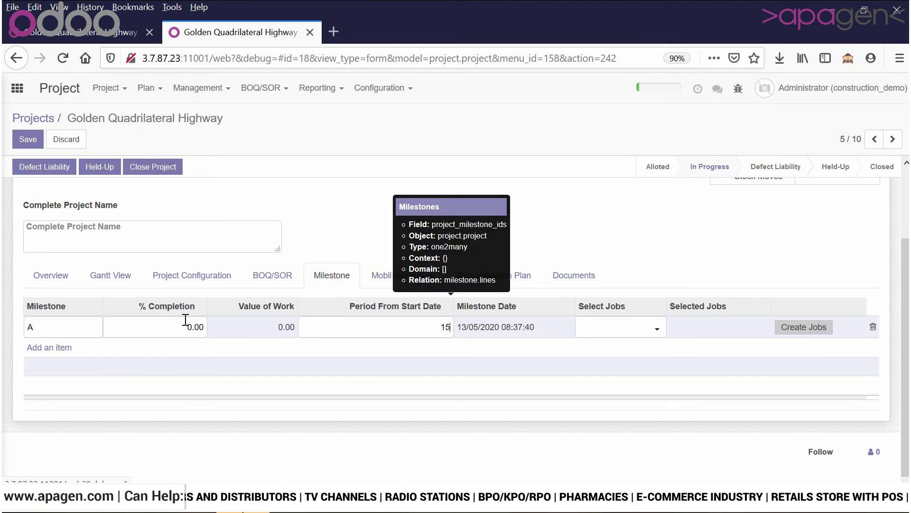
{"action": "left_click", "coordinate": [212, 325]}
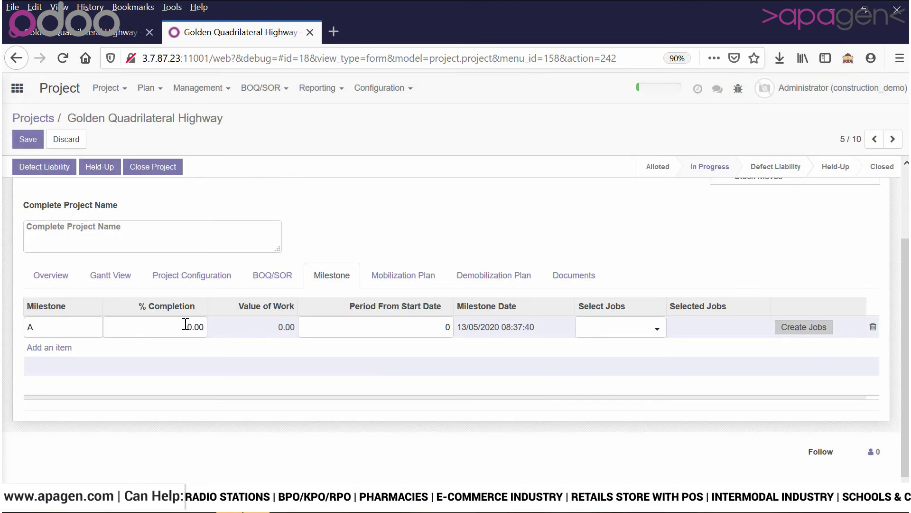
{"action": "left_click", "coordinate": [209, 326]}
{"action": "key", "text": "Tab"}
{"action": "left_click", "coordinate": [183, 327]}
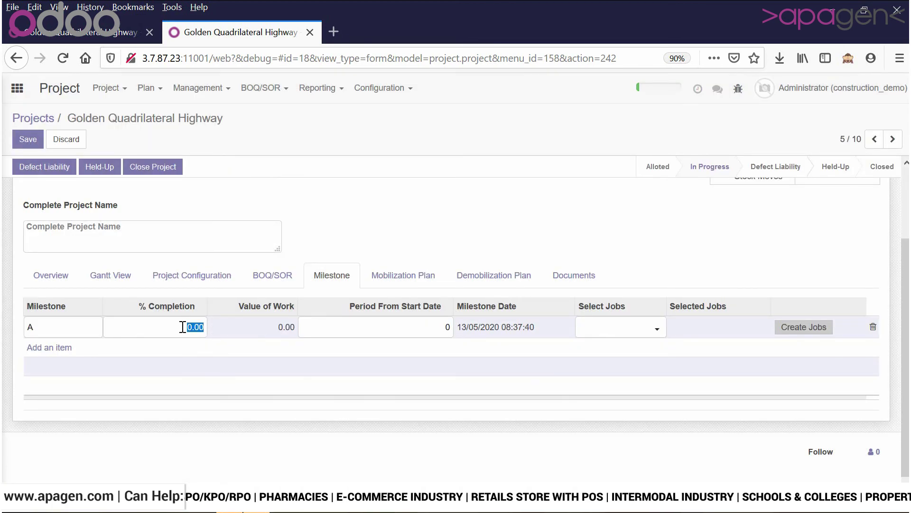
{"action": "type", "text": "15"}
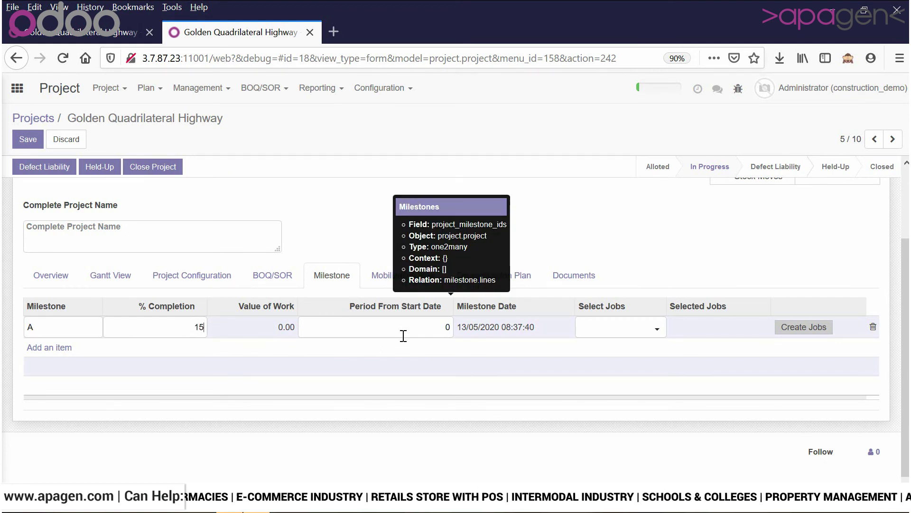
{"action": "left_click", "coordinate": [404, 329]}
{"action": "left_click", "coordinate": [190, 318]}
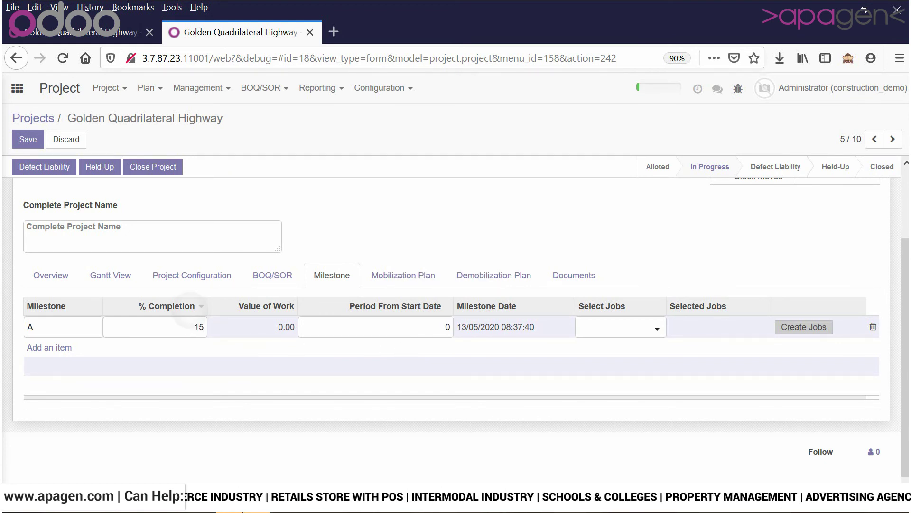
{"action": "left_click", "coordinate": [429, 329]}
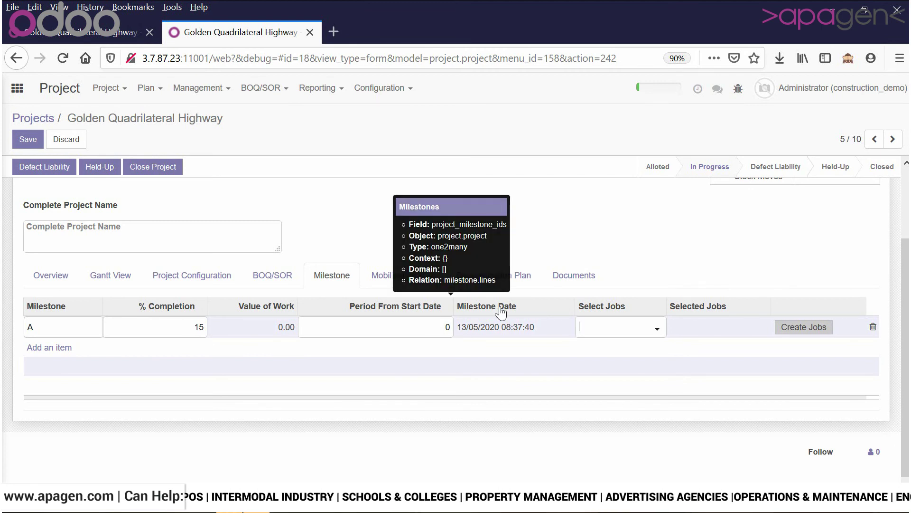
{"action": "left_click", "coordinate": [205, 319]}
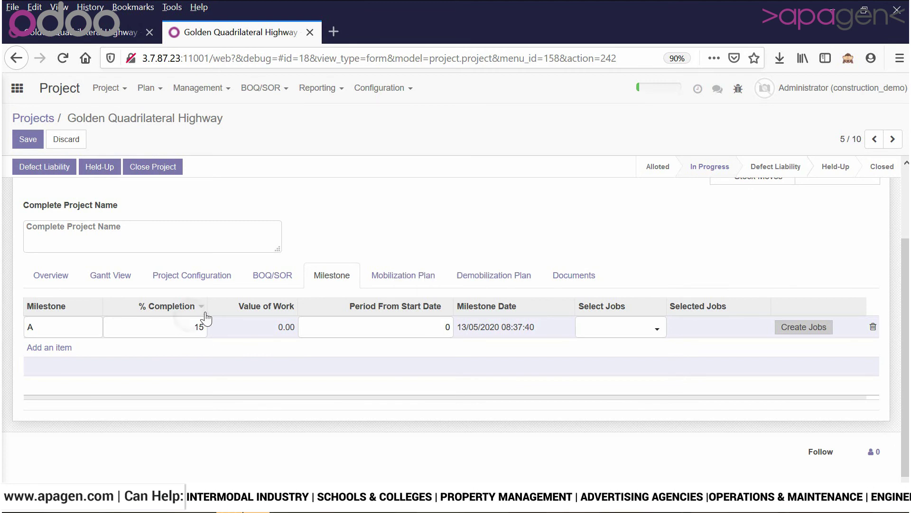
Step: Assign the Foundation Work and Framing jobs to milestone A
{"action": "left_click", "coordinate": [607, 332]}
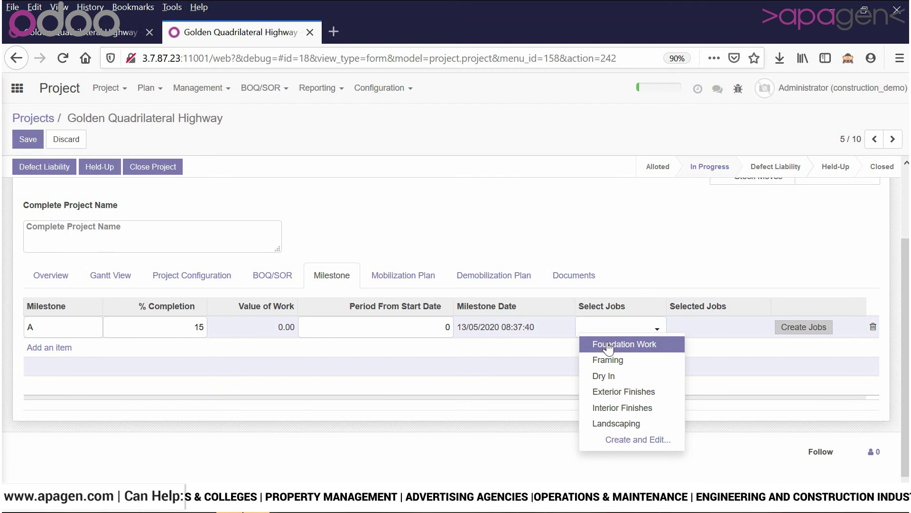
{"action": "left_click", "coordinate": [609, 347]}
{"action": "left_click", "coordinate": [613, 344]}
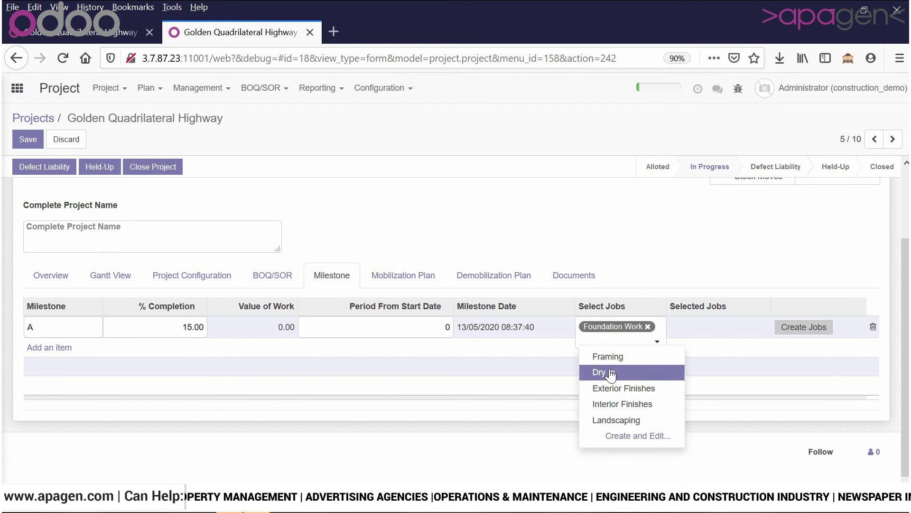
{"action": "key", "text": "Escape"}
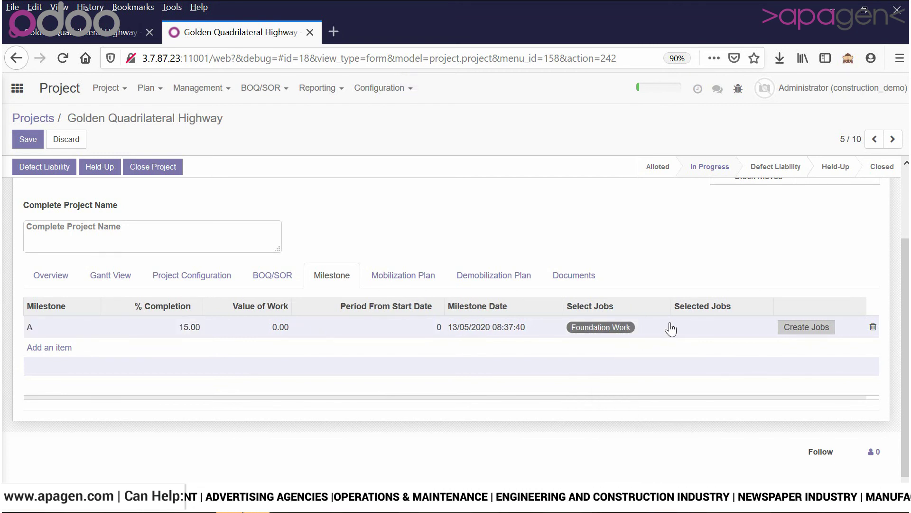
{"action": "left_click", "coordinate": [659, 344]}
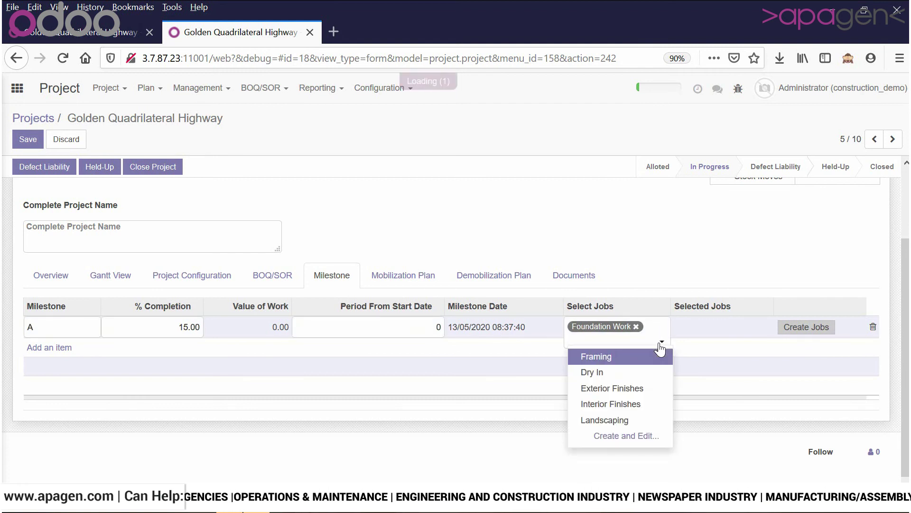
{"action": "left_click", "coordinate": [649, 357]}
{"action": "left_click", "coordinate": [650, 352]}
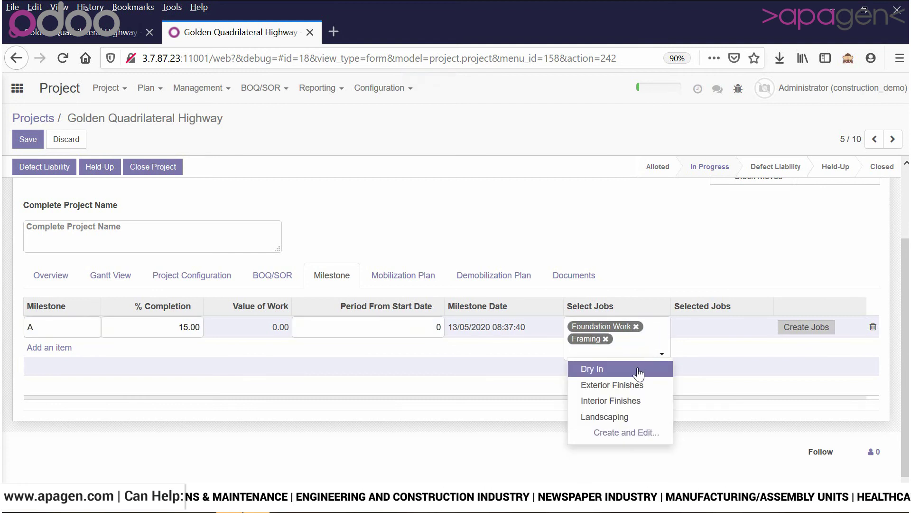
Step: Add the Dry In, Exterior Finishes, Interior Finishes and Landscaping jobs to milestone A
{"action": "left_click", "coordinate": [660, 354]}
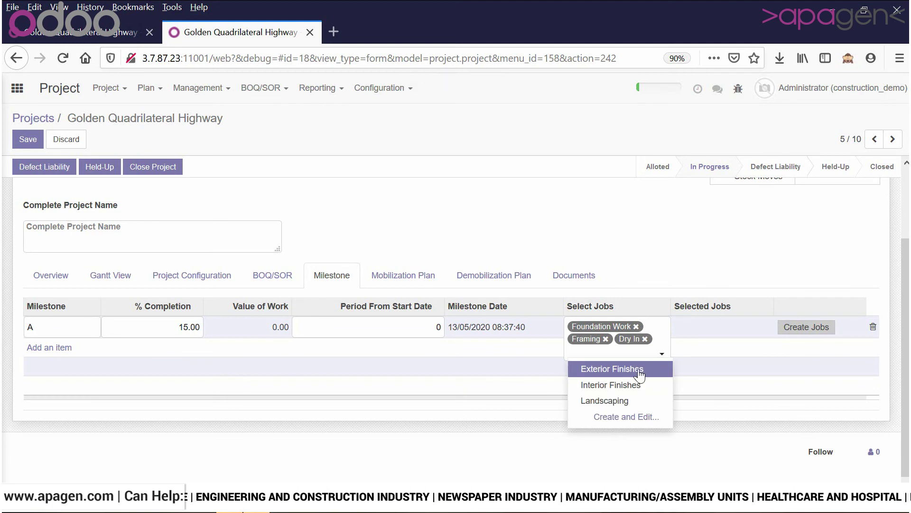
{"action": "left_click", "coordinate": [639, 374]}
{"action": "left_click", "coordinate": [644, 372]}
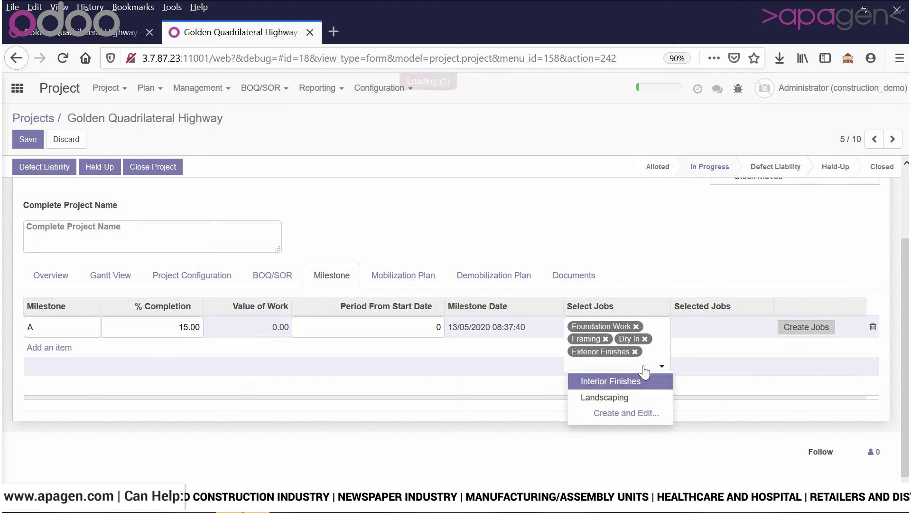
{"action": "left_click", "coordinate": [631, 378]}
{"action": "left_click", "coordinate": [648, 380]}
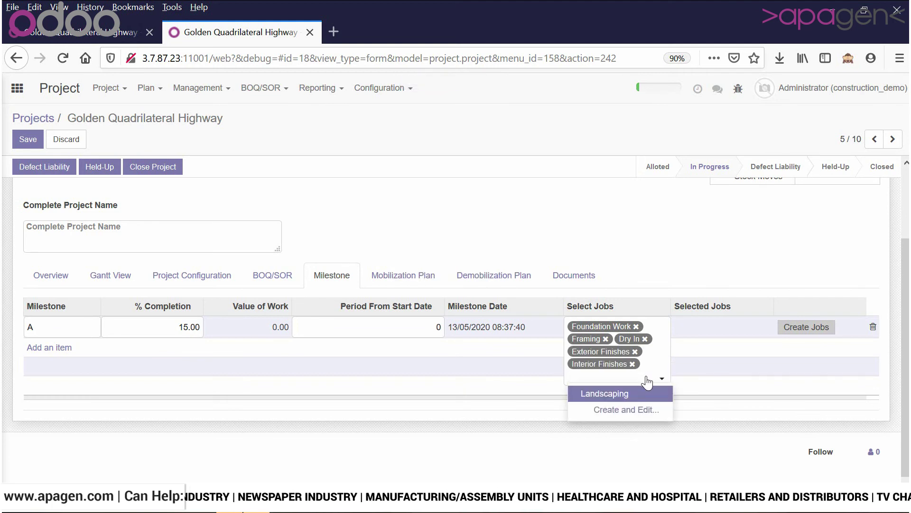
{"action": "left_click", "coordinate": [632, 395]}
{"action": "left_click", "coordinate": [691, 278]}
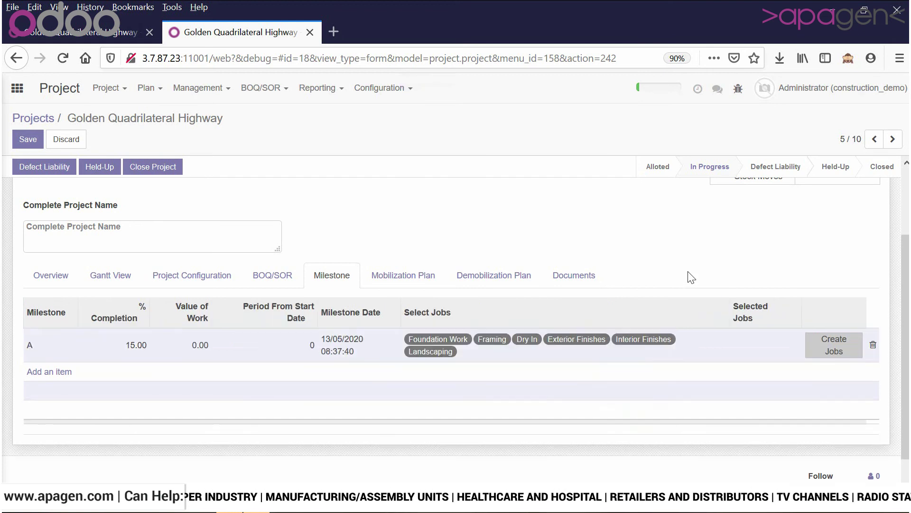
Step: Remove the Landscaping, Dry In, Exterior Finishes and Interior Finishes jobs from milestone A
{"action": "left_click", "coordinate": [312, 345]}
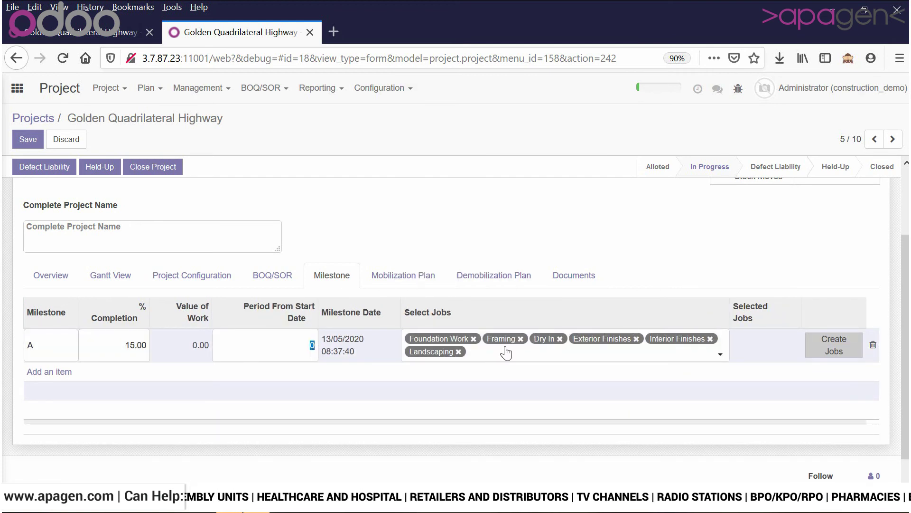
{"action": "left_click", "coordinate": [456, 359]}
{"action": "left_click", "coordinate": [459, 351]}
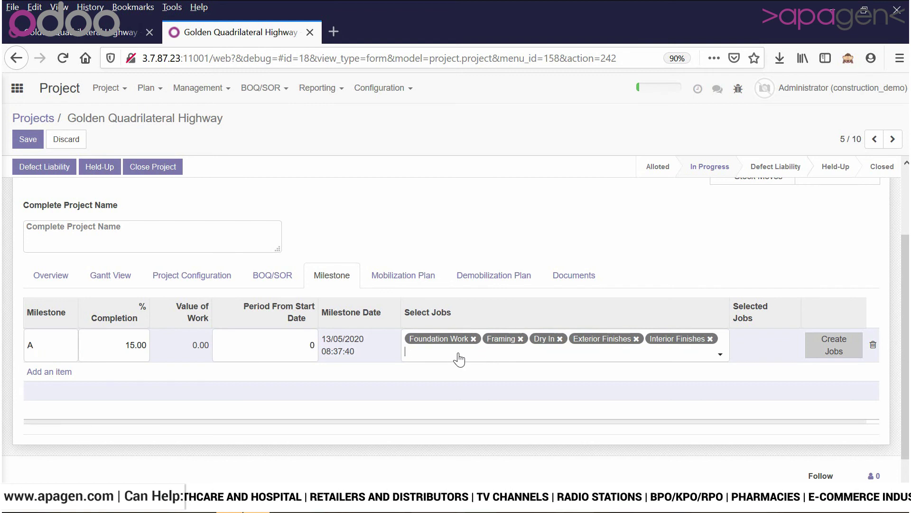
{"action": "left_click", "coordinate": [561, 339]}
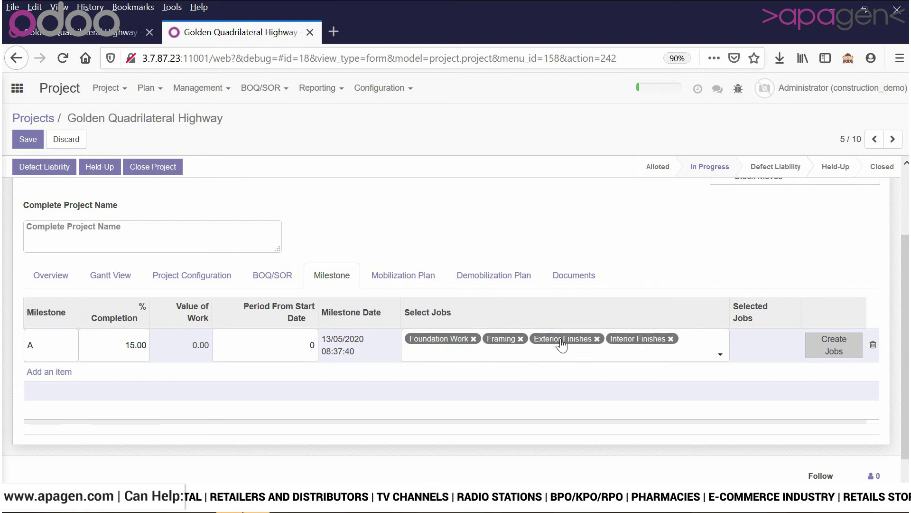
{"action": "left_click", "coordinate": [596, 339]}
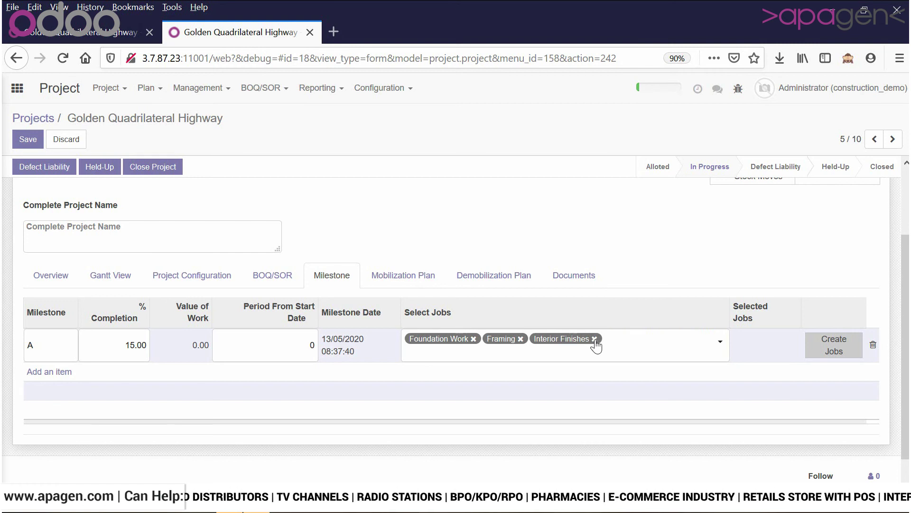
{"action": "left_click", "coordinate": [594, 339]}
{"action": "left_click", "coordinate": [309, 343]}
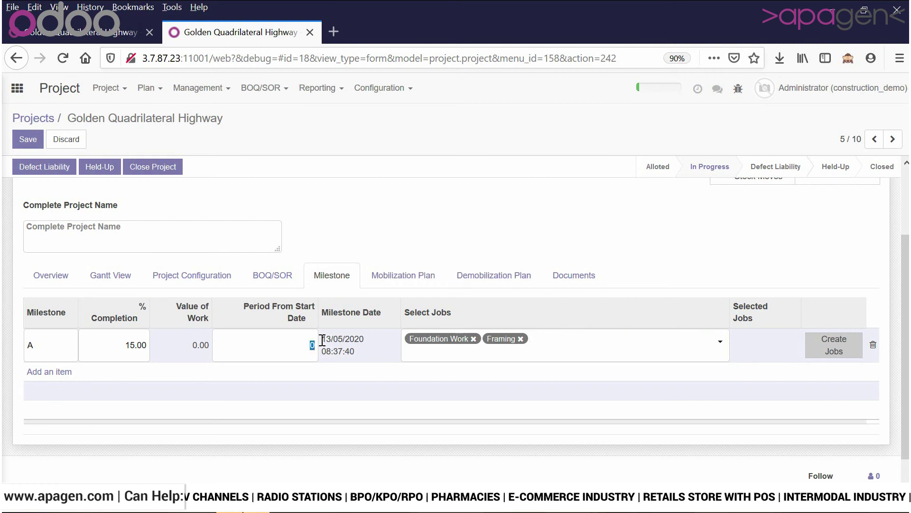
Step: Add a second milestone named B with a completion percentage of 25
{"action": "left_click", "coordinate": [61, 374]}
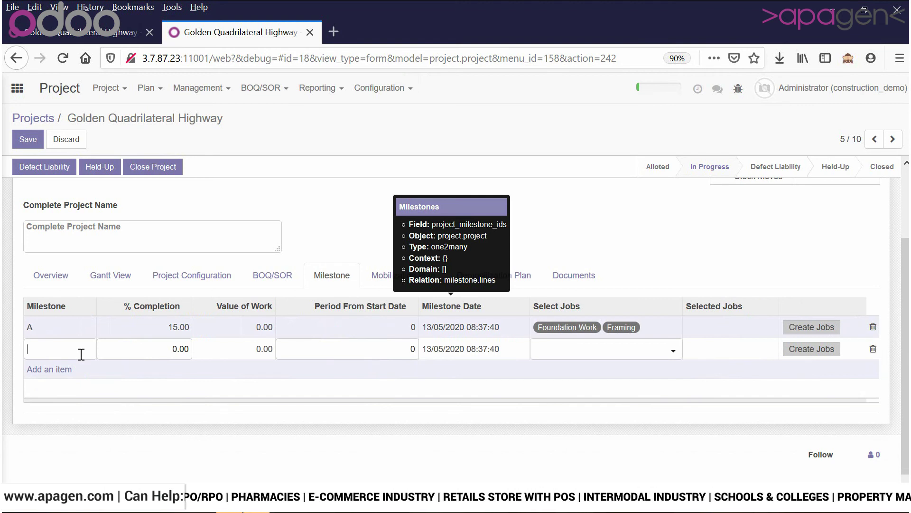
{"action": "key", "text": "Tab"}
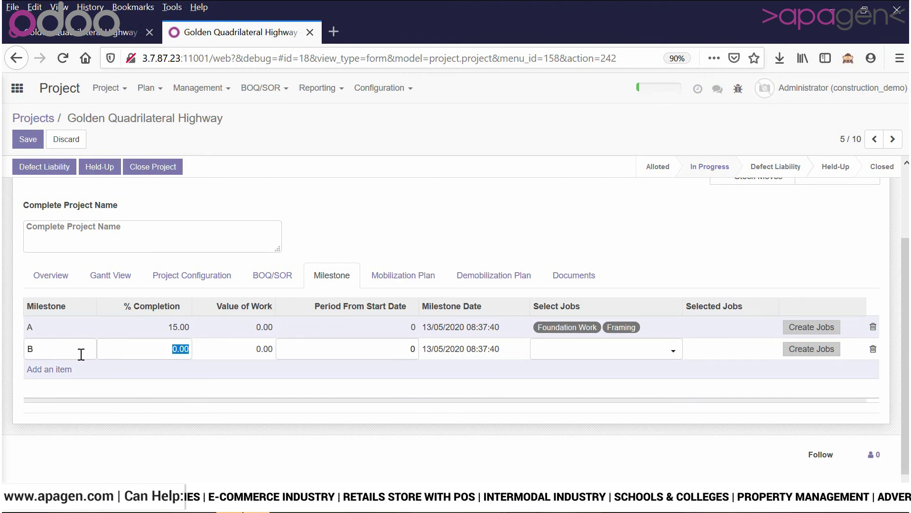
{"action": "type", "text": "25"}
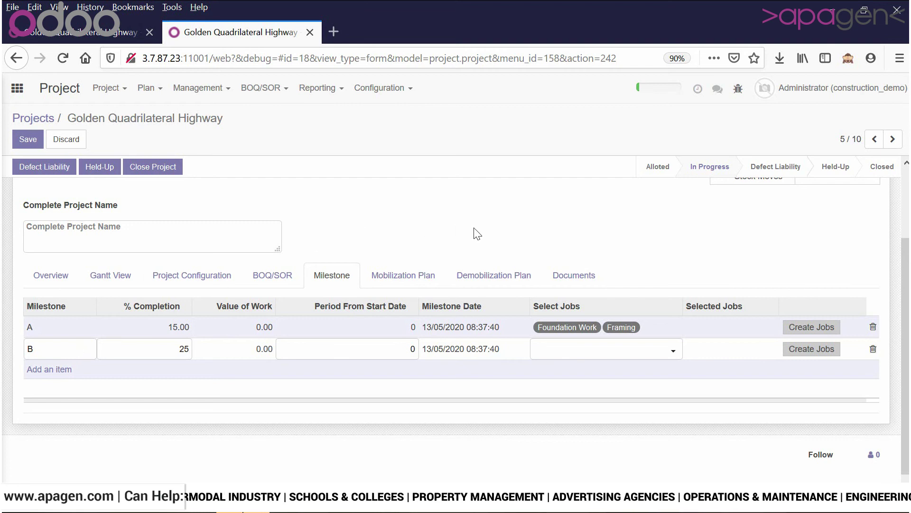
{"action": "left_click", "coordinate": [478, 233]}
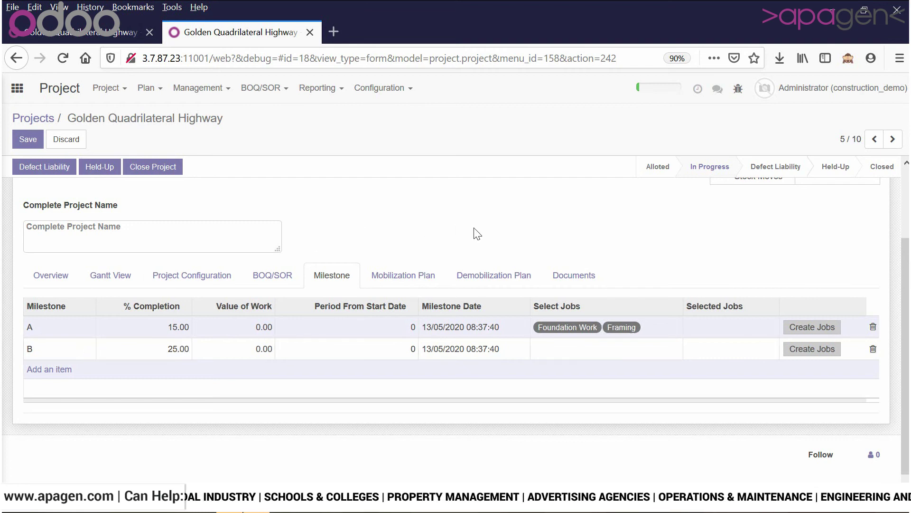
Step: Try to set milestone A's period from the start date to 25
{"action": "left_click", "coordinate": [400, 316]}
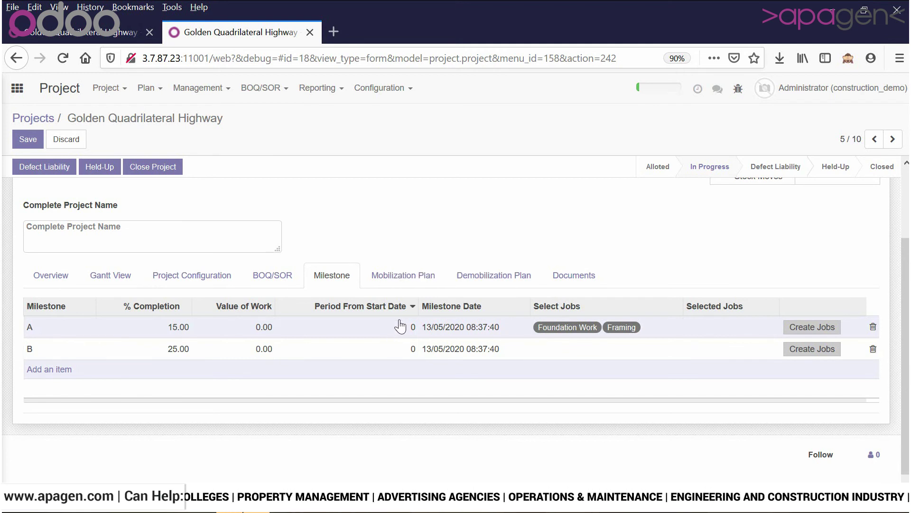
{"action": "left_click", "coordinate": [400, 327]}
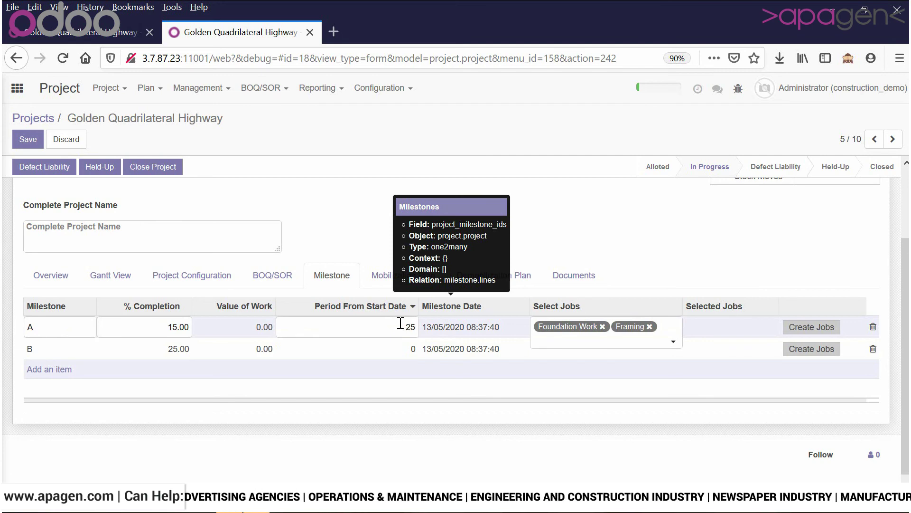
{"action": "left_click", "coordinate": [400, 351]}
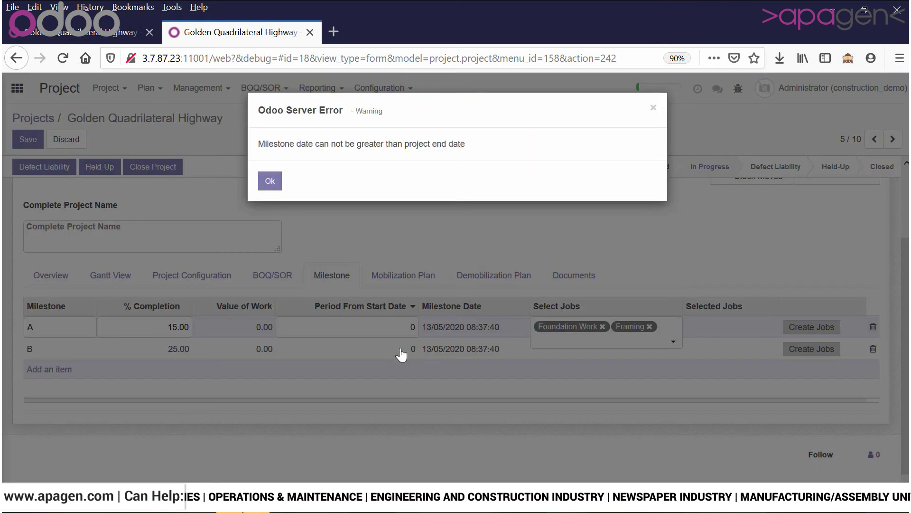
{"action": "left_click", "coordinate": [268, 181]}
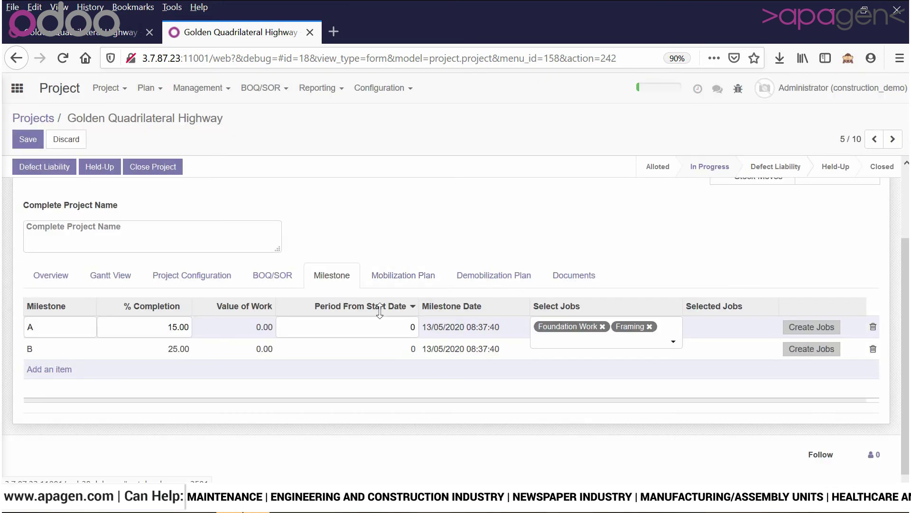
{"action": "double_click", "coordinate": [413, 327]}
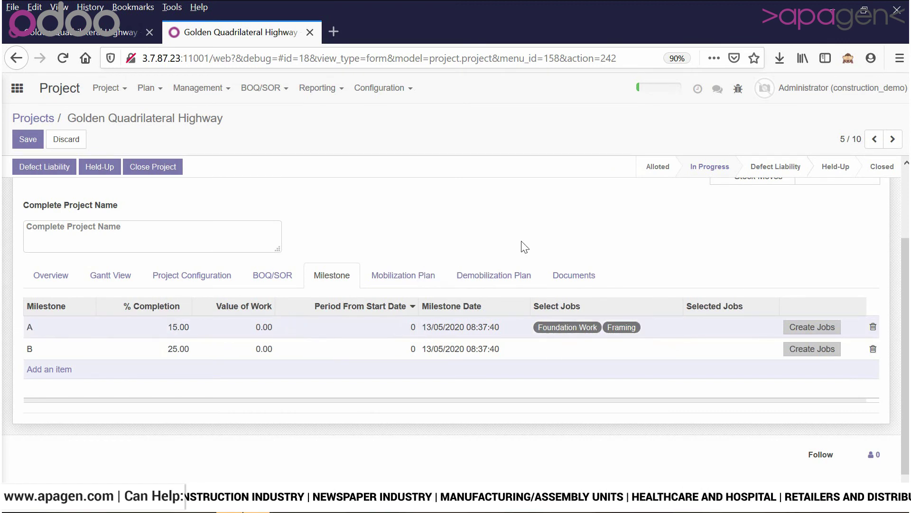
Step: Assign the Dry In and Exterior Finishes jobs to milestone B
{"action": "left_click", "coordinate": [581, 352]}
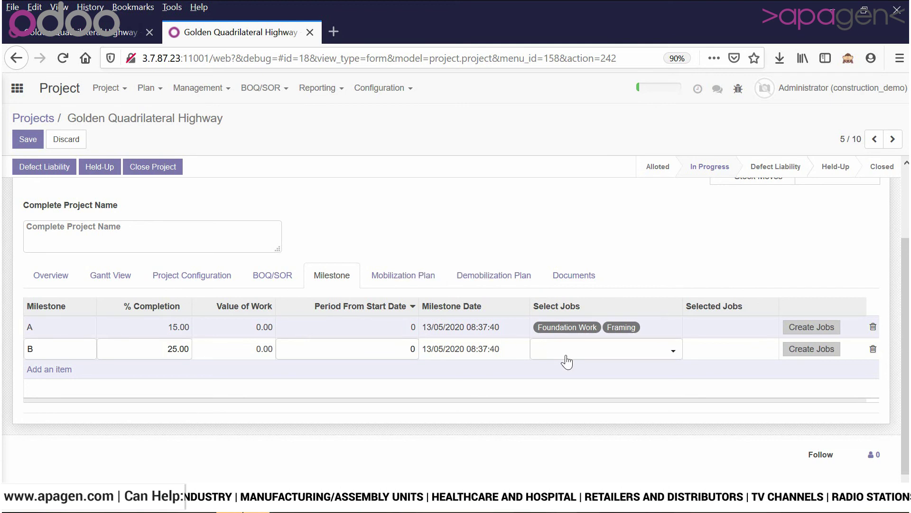
{"action": "left_click", "coordinate": [613, 355]}
{"action": "left_click", "coordinate": [576, 399]}
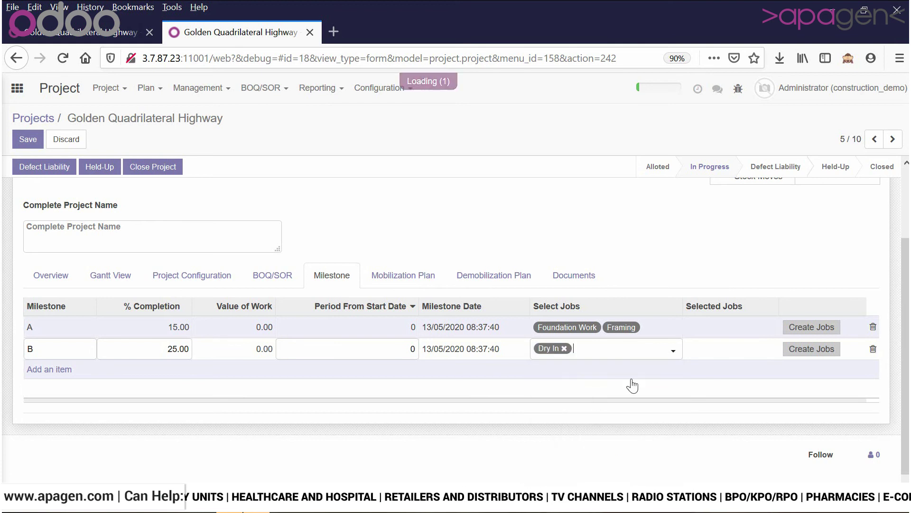
{"action": "left_click", "coordinate": [652, 352]}
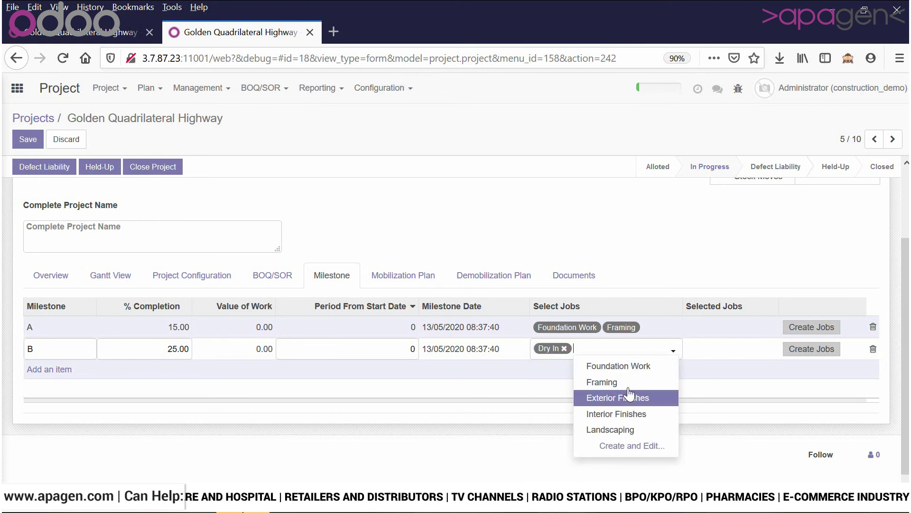
{"action": "left_click", "coordinate": [631, 398]}
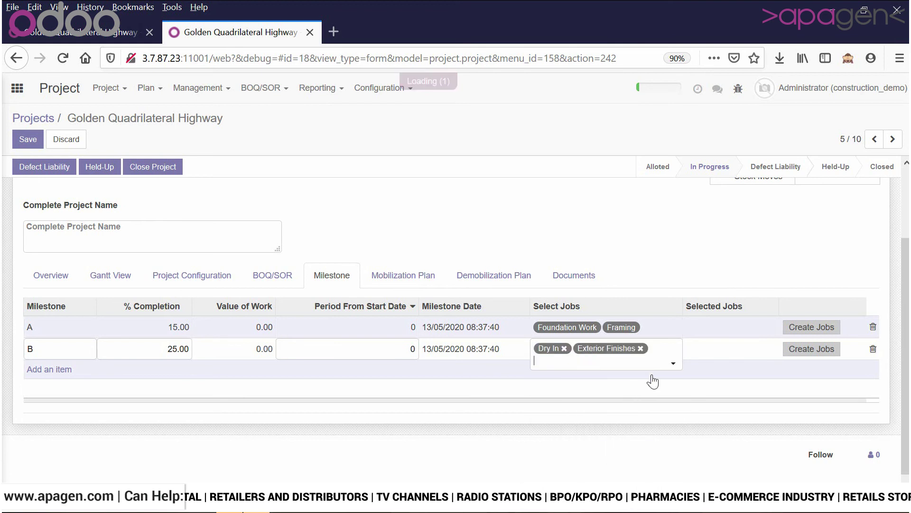
{"action": "left_click", "coordinate": [717, 213]}
Step: Add a third milestone named C with a completion percentage of 65
{"action": "left_click", "coordinate": [56, 371]}
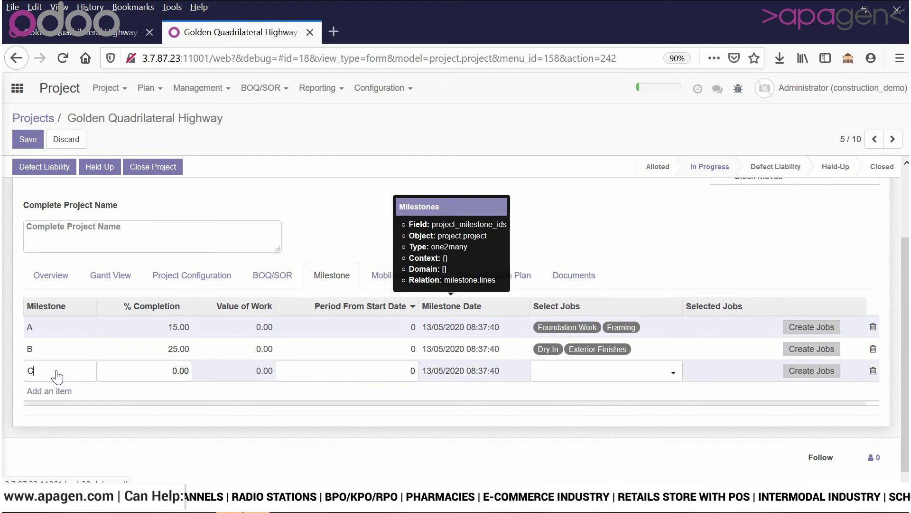
{"action": "type", "text": "C"}
{"action": "left_click_drag", "start_coordinate": [162, 370], "coordinate": [204, 370]}
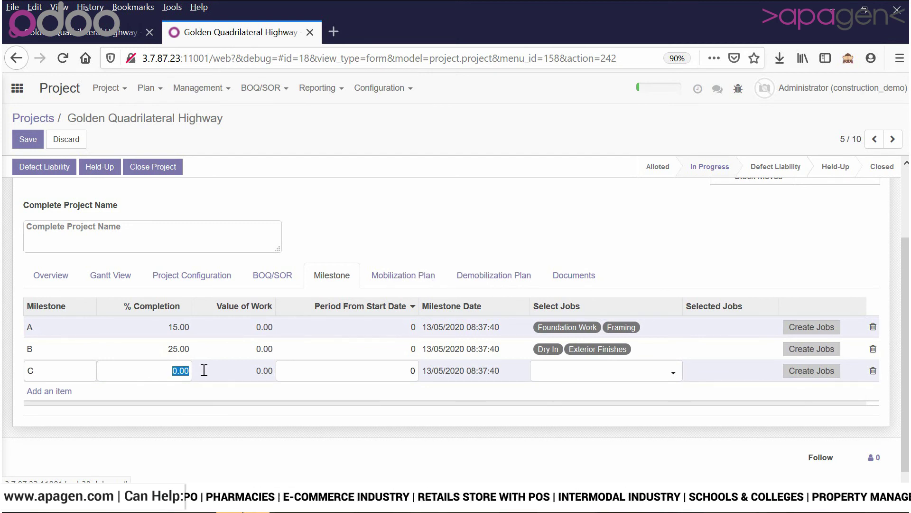
{"action": "type", "text": "65"}
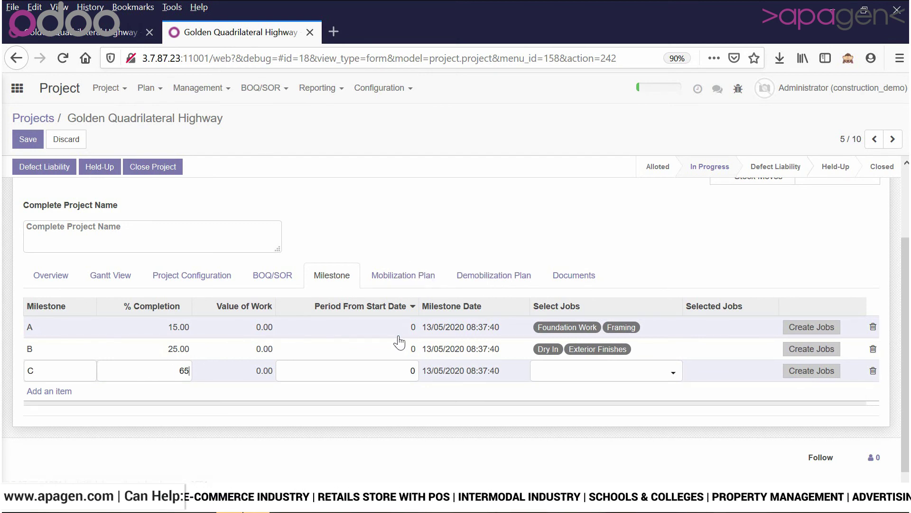
Step: Try to set milestone C's period from the start date to 65
{"action": "double_click", "coordinate": [400, 369]}
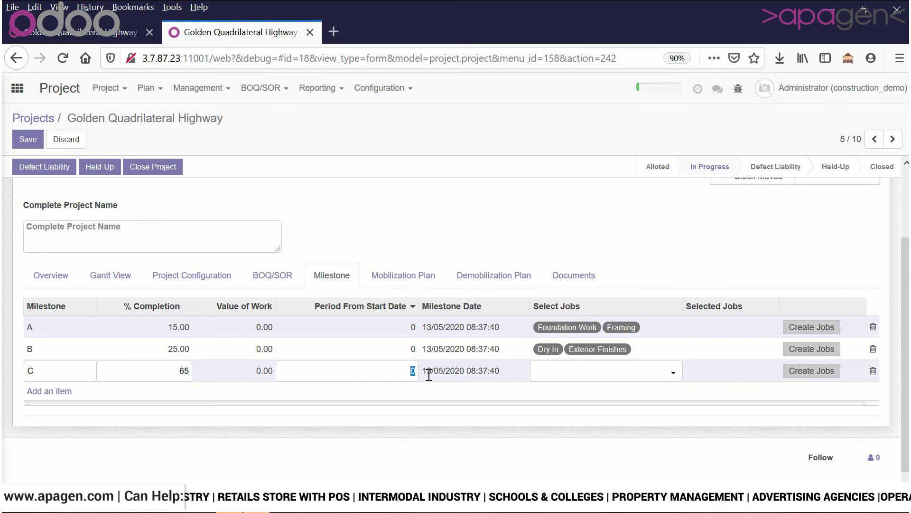
{"action": "left_click_drag", "start_coordinate": [488, 400], "coordinate": [492, 415]}
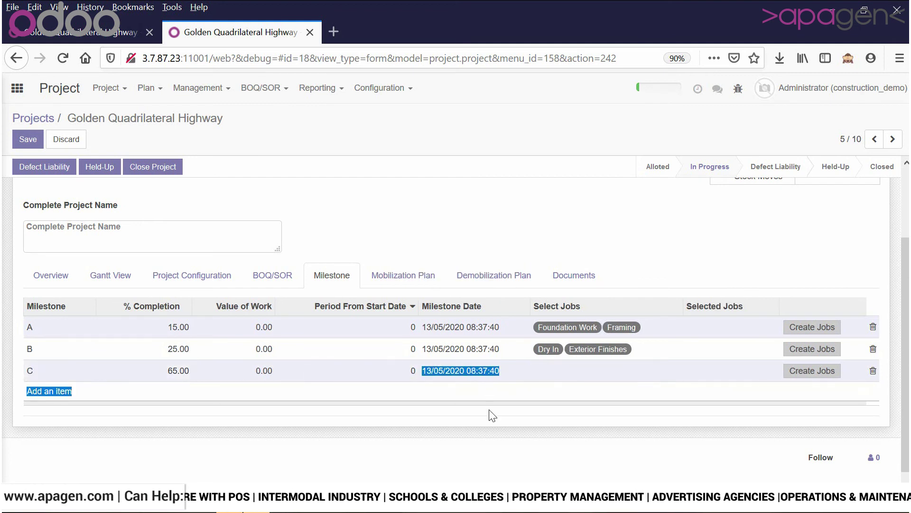
{"action": "left_click", "coordinate": [410, 370]}
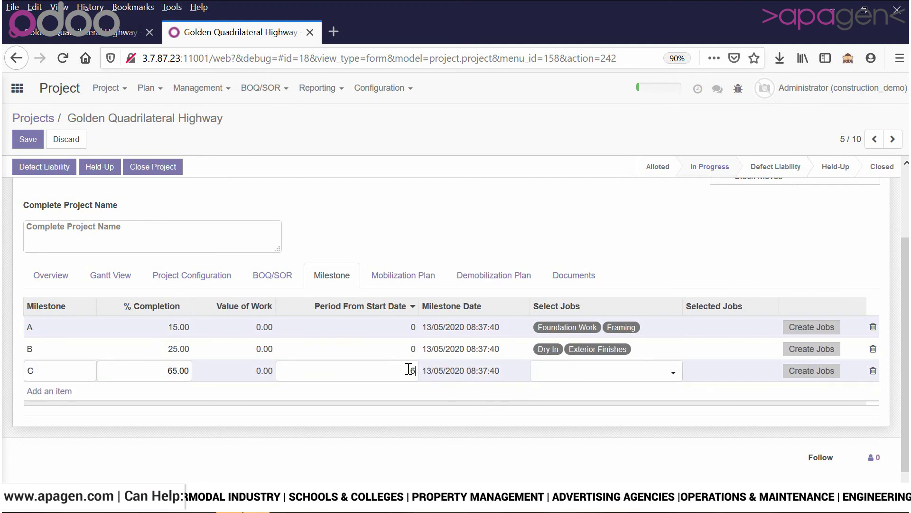
{"action": "type", "text": "65"}
{"action": "left_click", "coordinate": [604, 379]}
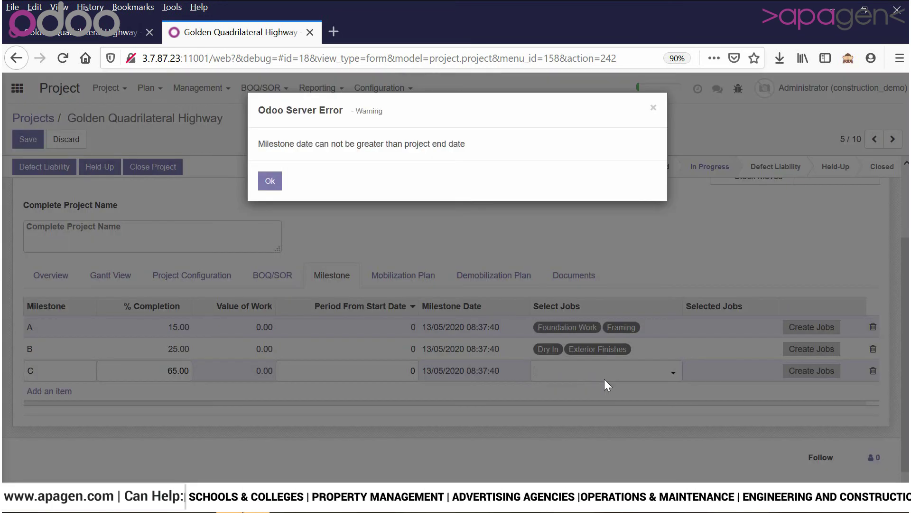
{"action": "left_click", "coordinate": [269, 180]}
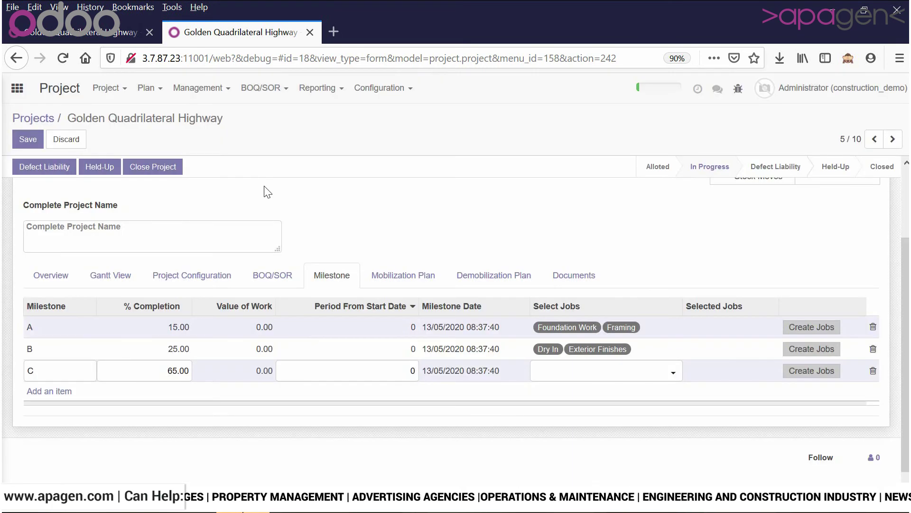
Step: Assign the Interior Finishes and Landscaping jobs to milestone C
{"action": "left_click", "coordinate": [601, 381]}
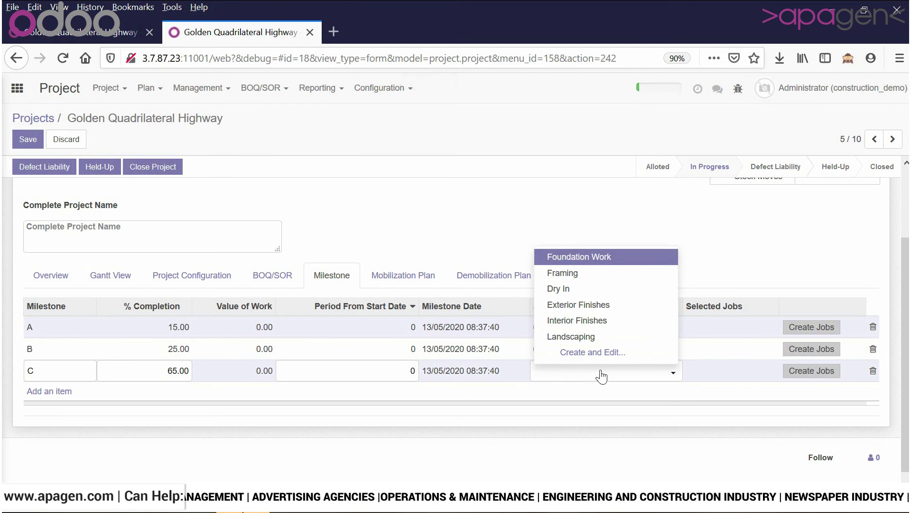
{"action": "left_click", "coordinate": [599, 323]}
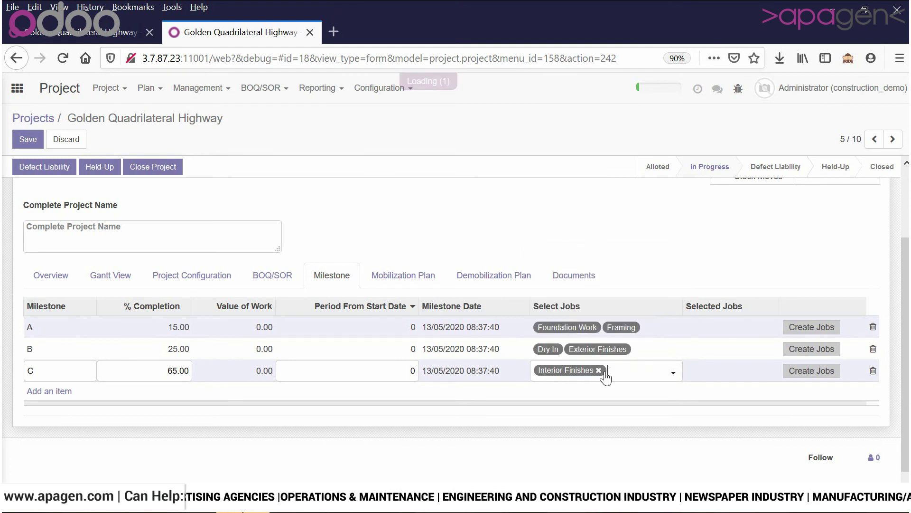
{"action": "left_click", "coordinate": [635, 372]}
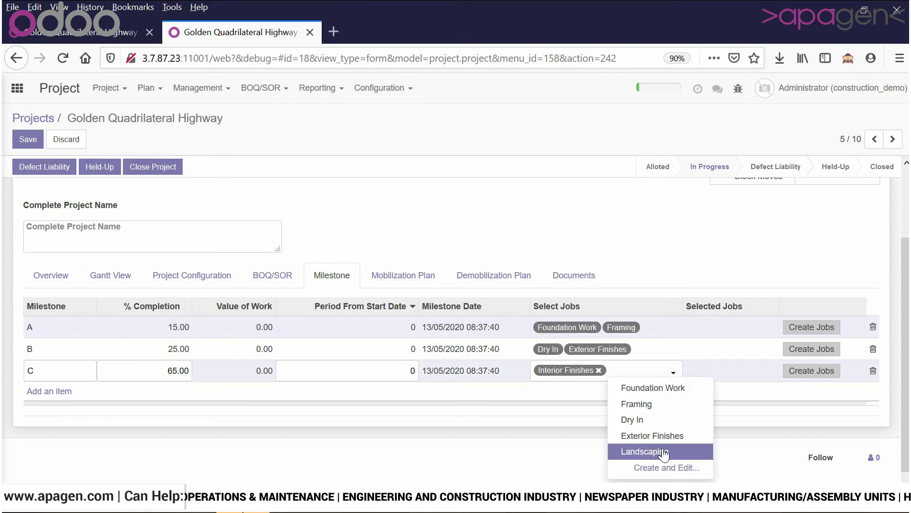
{"action": "left_click", "coordinate": [664, 452]}
{"action": "left_click", "coordinate": [664, 233]}
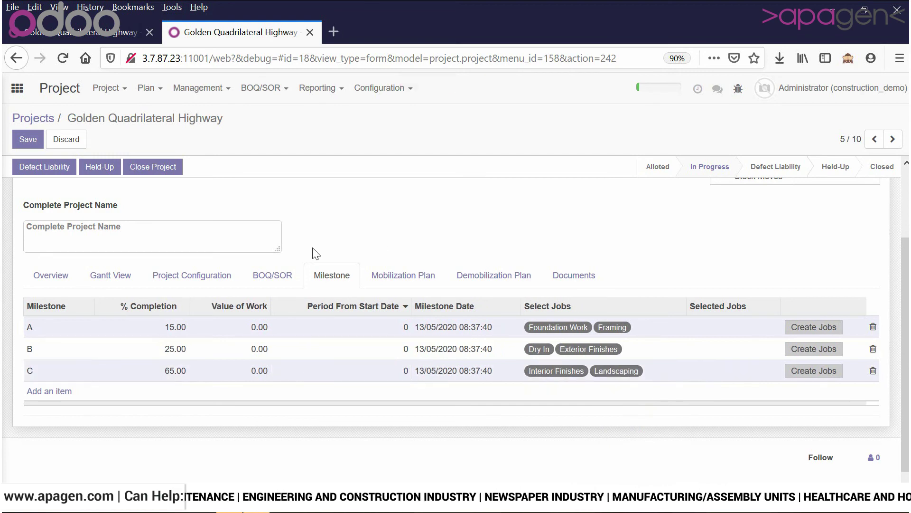
Step: Review the project configuration for the contract award date, project duration and expected completion date, then return to the milestones
{"action": "left_click", "coordinate": [204, 285]}
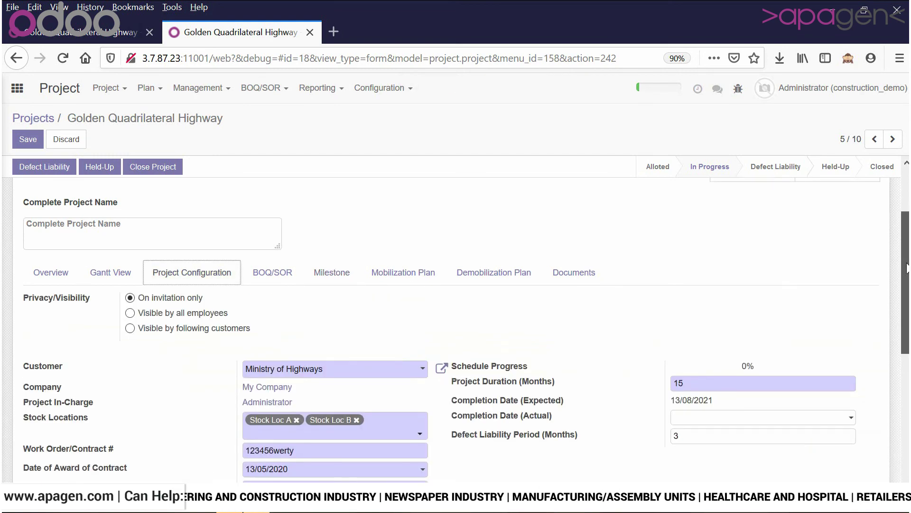
{"action": "scroll", "coordinate": [425, 325], "scroll_direction": "down", "scroll_amount": 3}
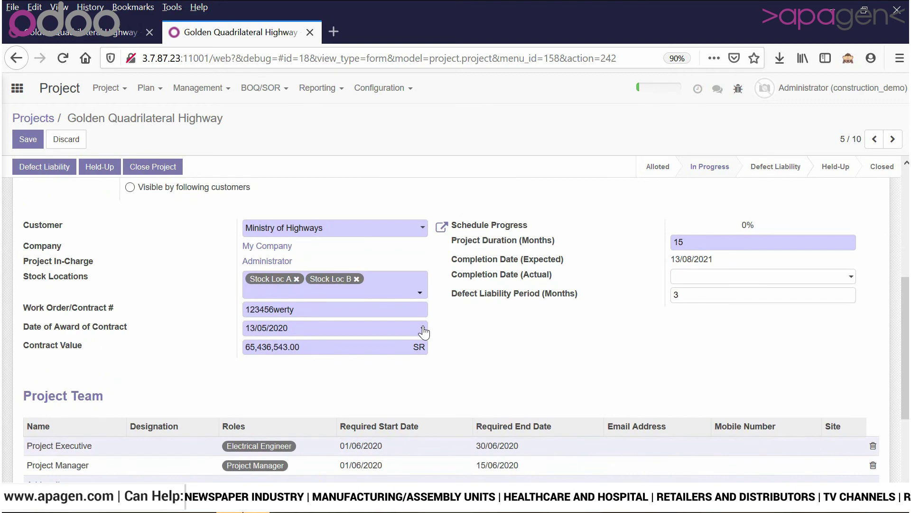
{"action": "scroll", "coordinate": [906, 346], "scroll_direction": "down", "scroll_amount": 3}
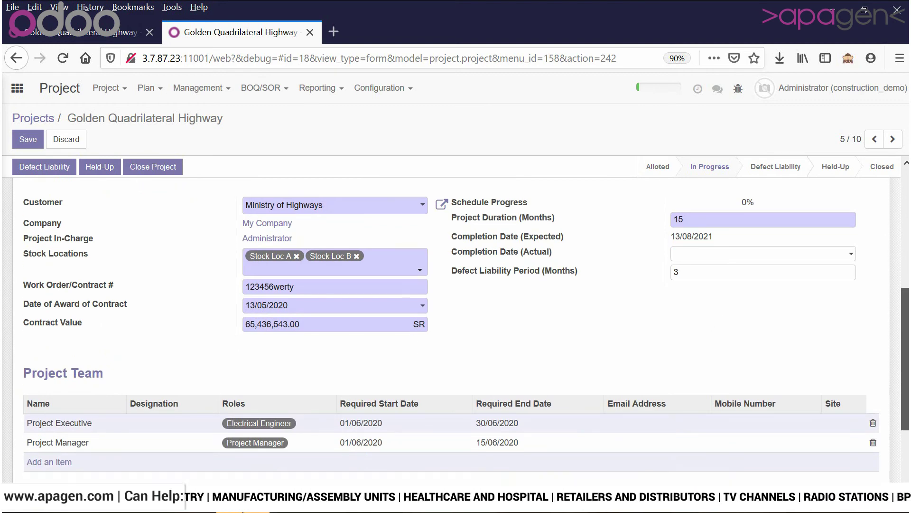
{"action": "scroll", "coordinate": [466, 327], "scroll_direction": "up", "scroll_amount": 4}
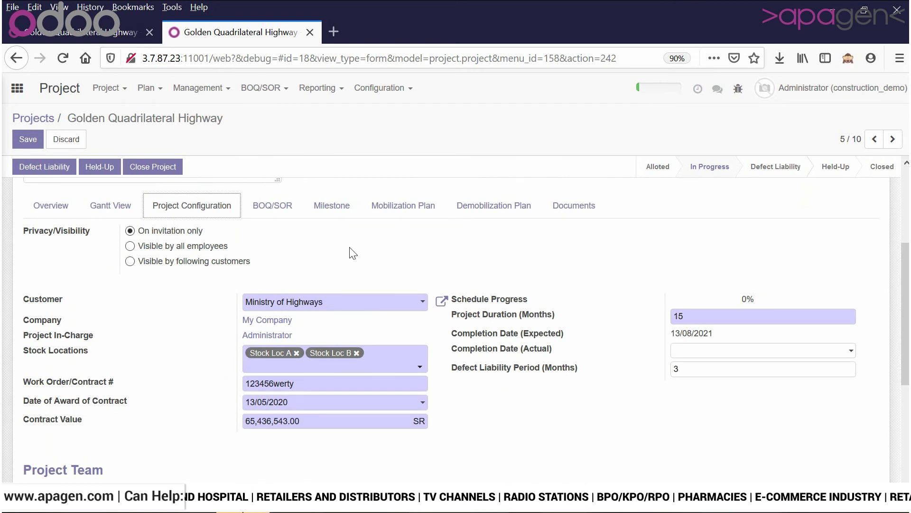
{"action": "left_click", "coordinate": [332, 205]}
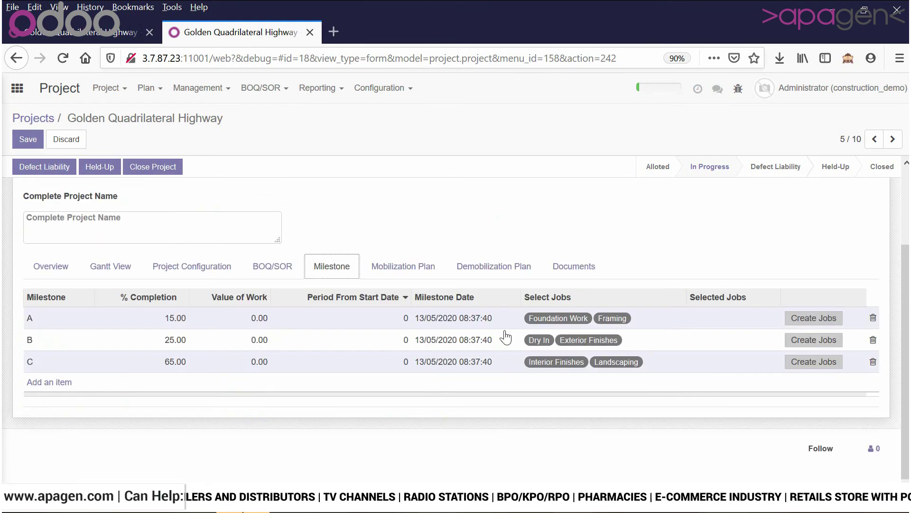
Step: Save the Golden Quadrilateral Highway project with its three milestones
{"action": "left_click", "coordinate": [488, 325]}
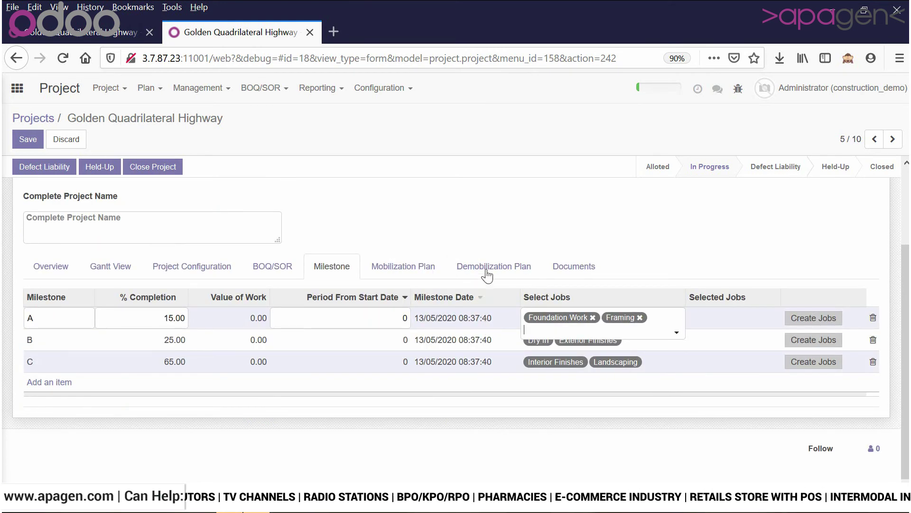
{"action": "left_click", "coordinate": [508, 233]}
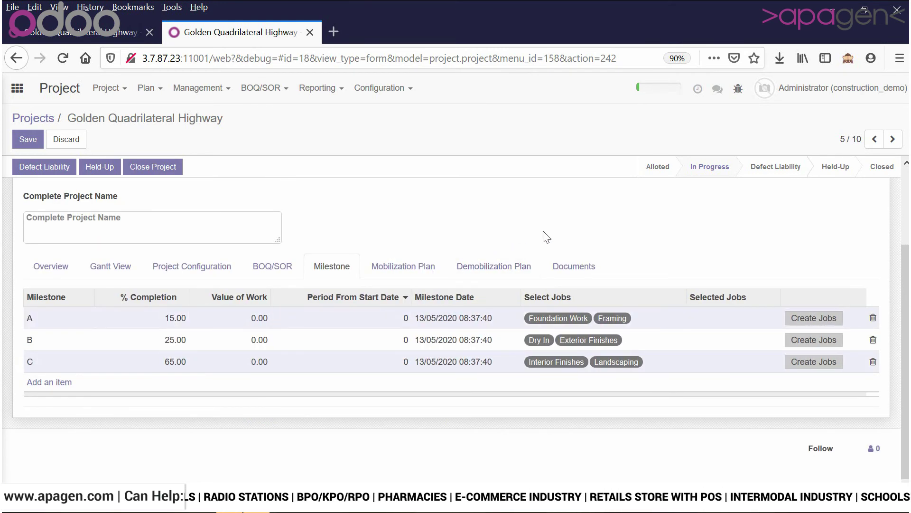
{"action": "scroll", "coordinate": [546, 237], "scroll_direction": "up", "scroll_amount": 2}
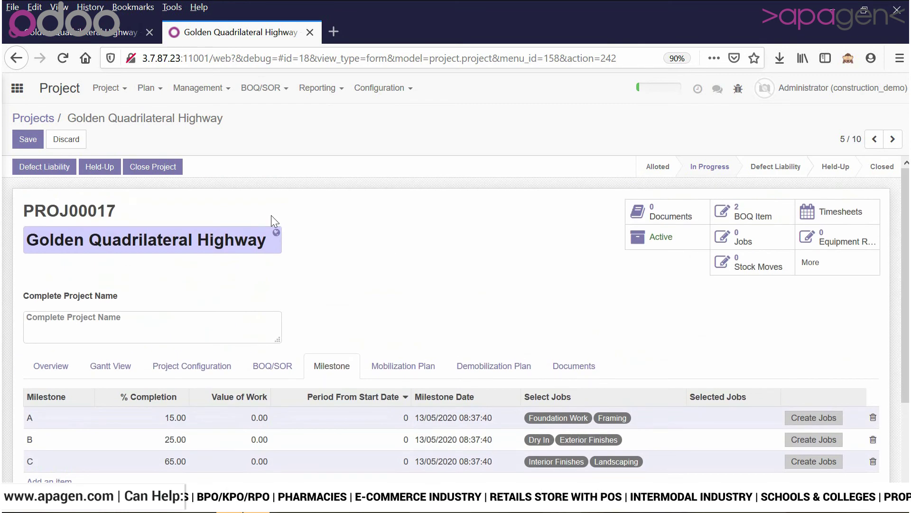
{"action": "left_click", "coordinate": [27, 139]}
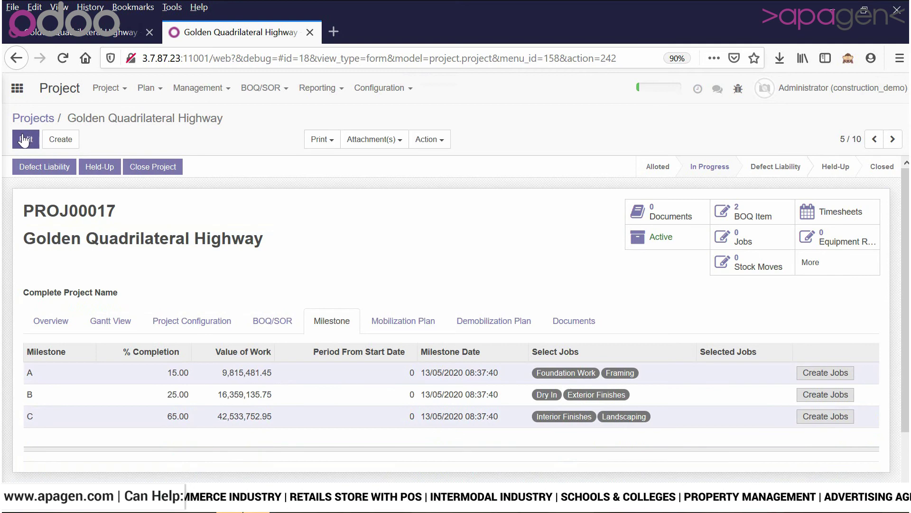
Step: Reopen the project for editing and set milestone A's period from the start date to 6
{"action": "left_click", "coordinate": [23, 146]}
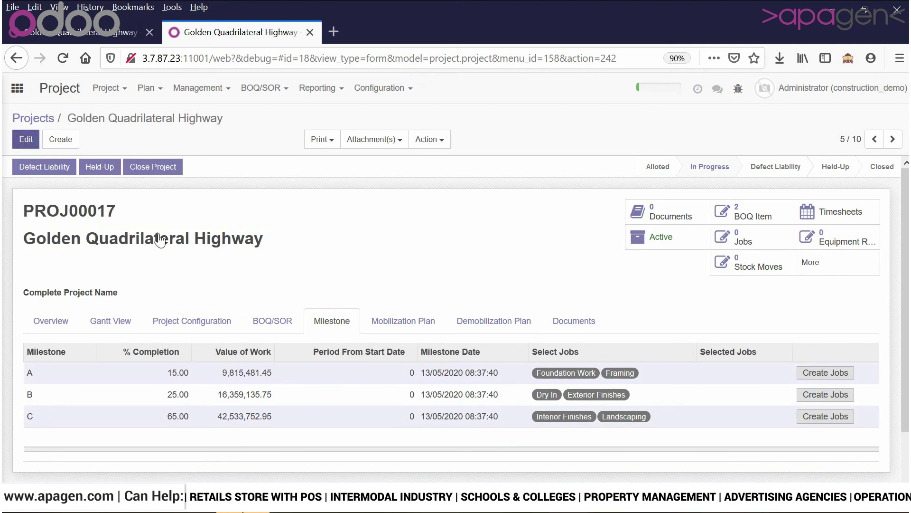
{"action": "scroll", "coordinate": [387, 328], "scroll_direction": "down", "scroll_amount": 3}
{"action": "left_click", "coordinate": [395, 327]}
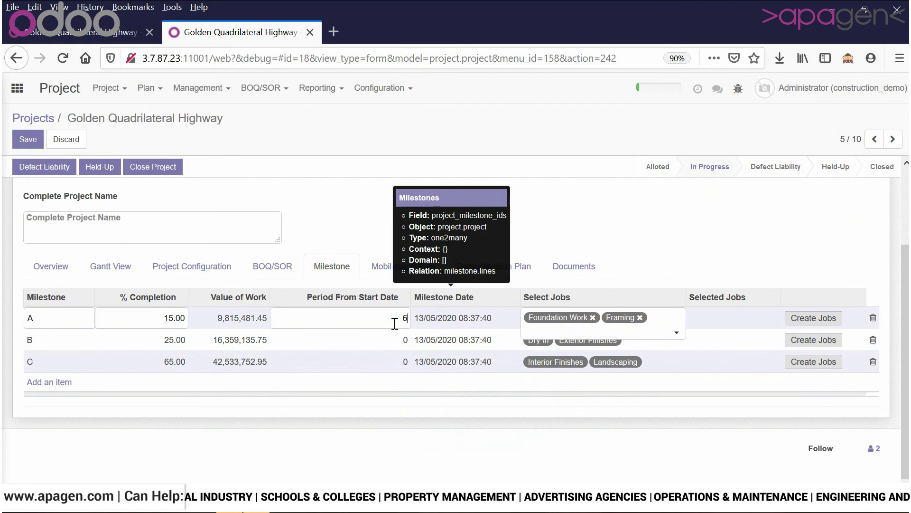
{"action": "left_click", "coordinate": [504, 238]}
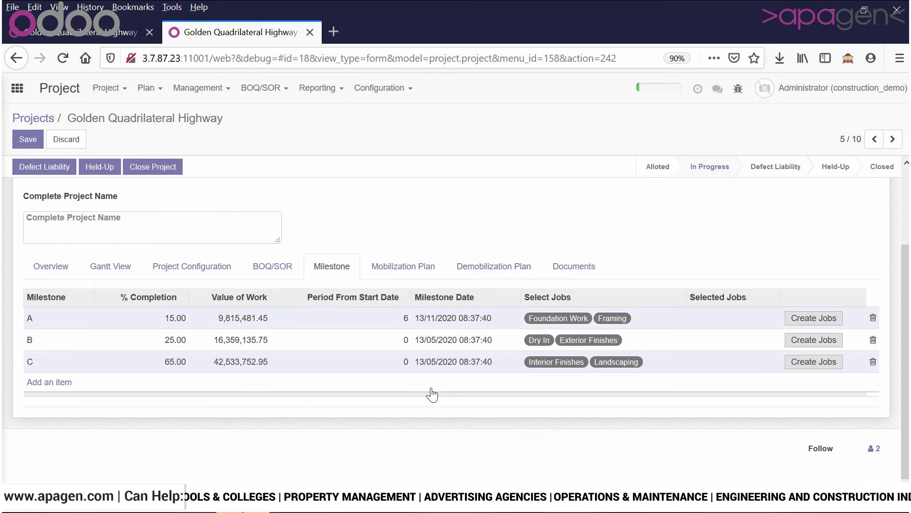
Step: Set milestone A's period from the start date to 4
{"action": "left_click", "coordinate": [392, 346]}
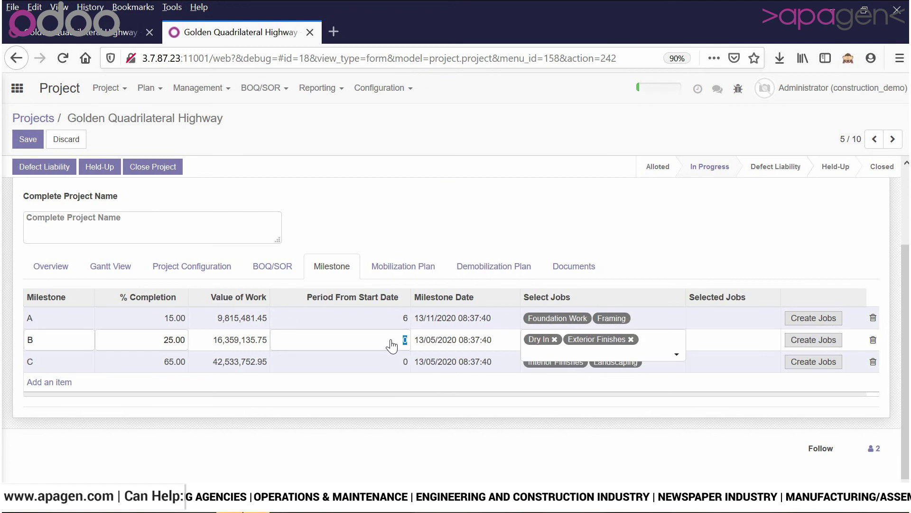
{"action": "left_click", "coordinate": [396, 325]}
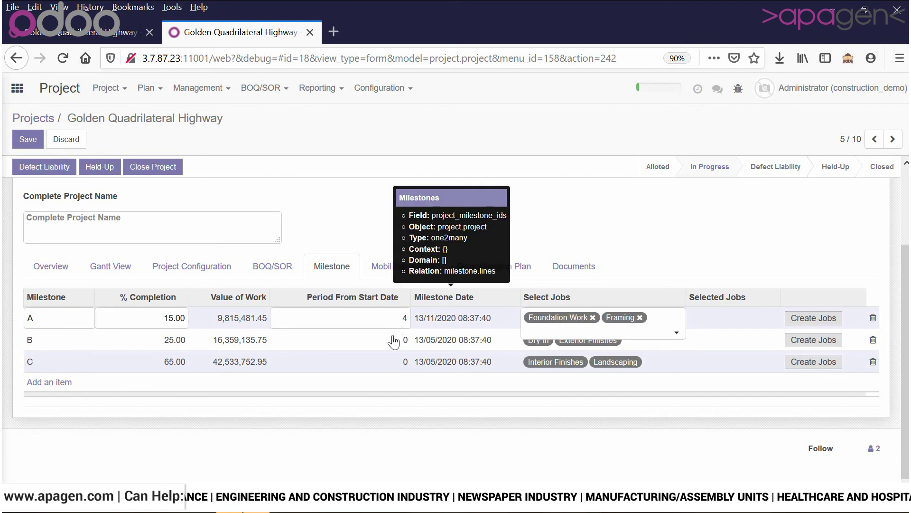
{"action": "left_click", "coordinate": [559, 278]}
Step: Set the period from the start date to 5 for milestone B and 6 for milestone C
{"action": "left_click", "coordinate": [388, 342]}
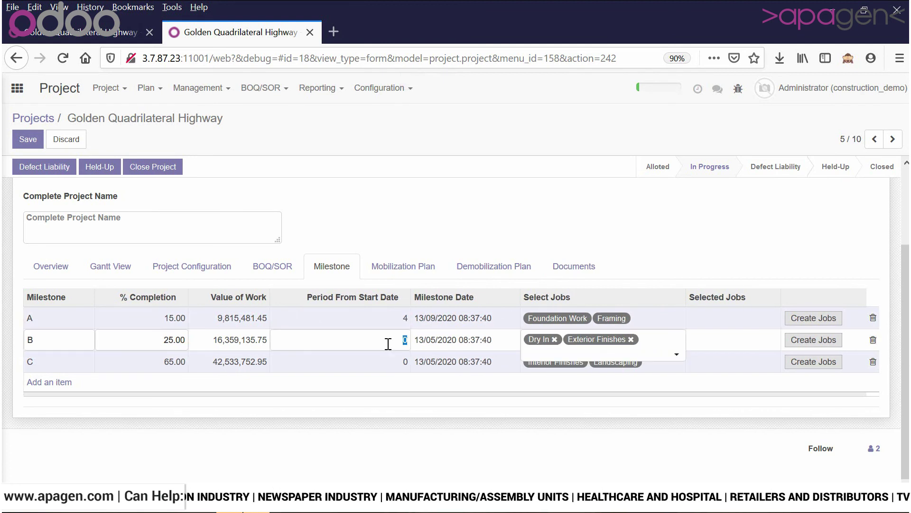
{"action": "type", "text": "5"}
{"action": "left_click", "coordinate": [362, 231]}
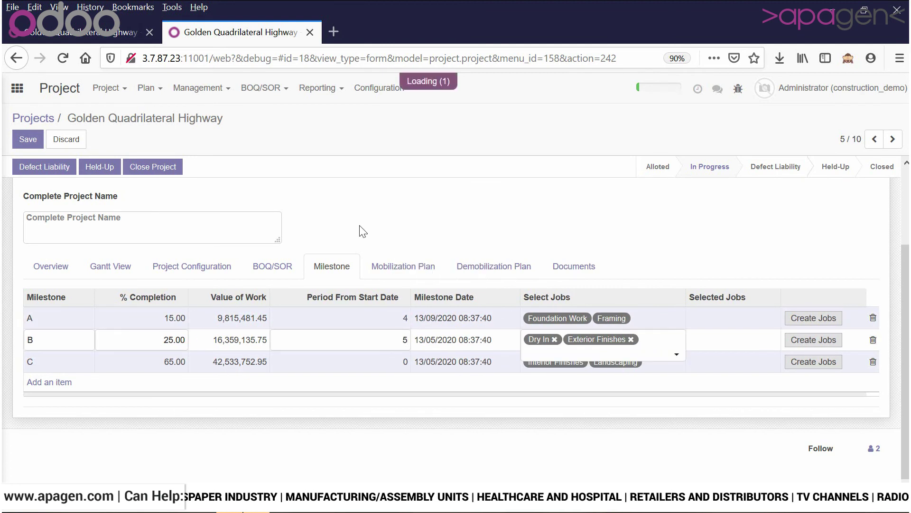
{"action": "left_click", "coordinate": [393, 363]}
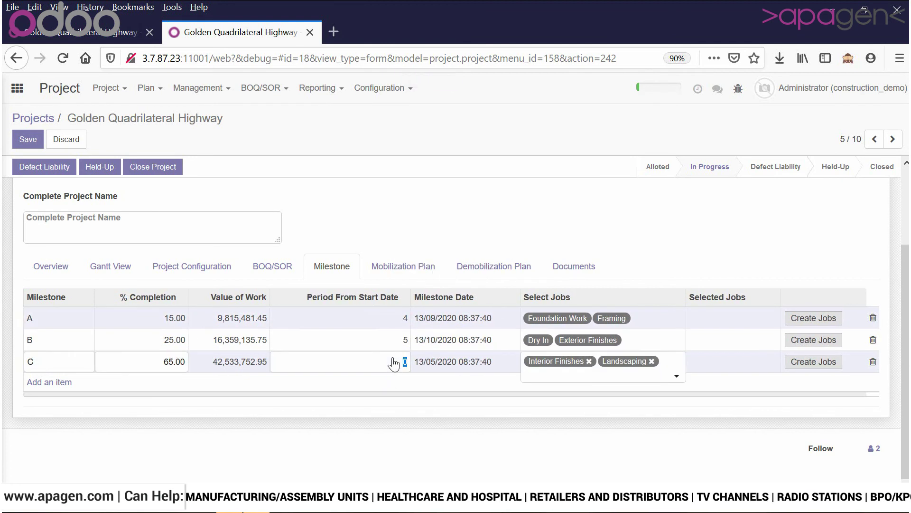
{"action": "double_click", "coordinate": [449, 204]}
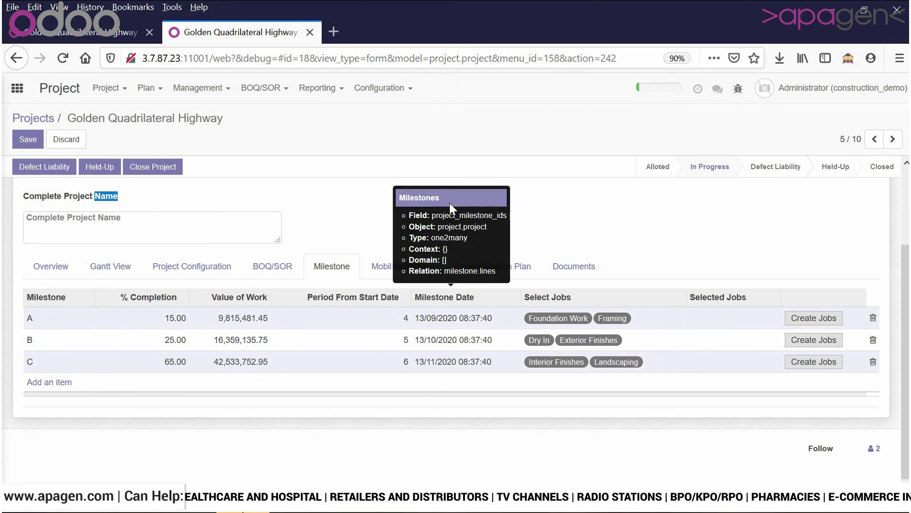
Step: Change the period from the start date to 3 for milestone B and 2 for milestone A
{"action": "left_click", "coordinate": [401, 349]}
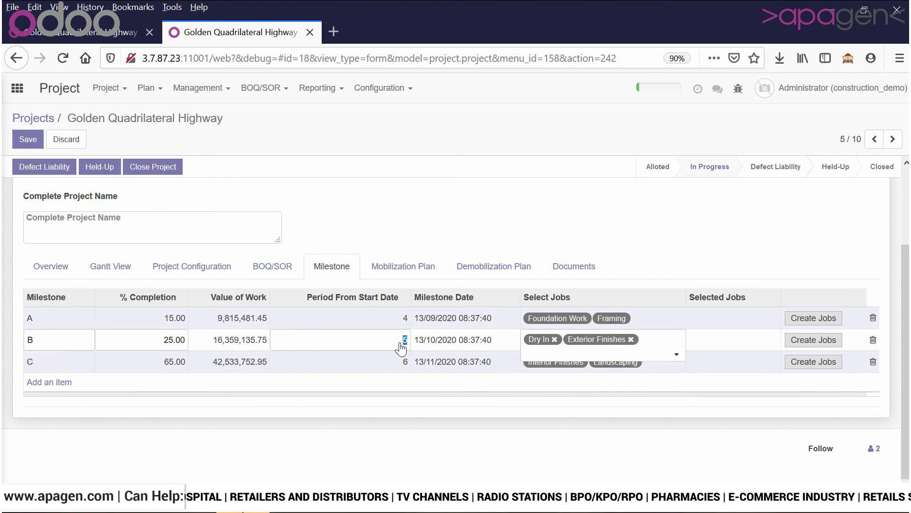
{"action": "type", "text": "3"}
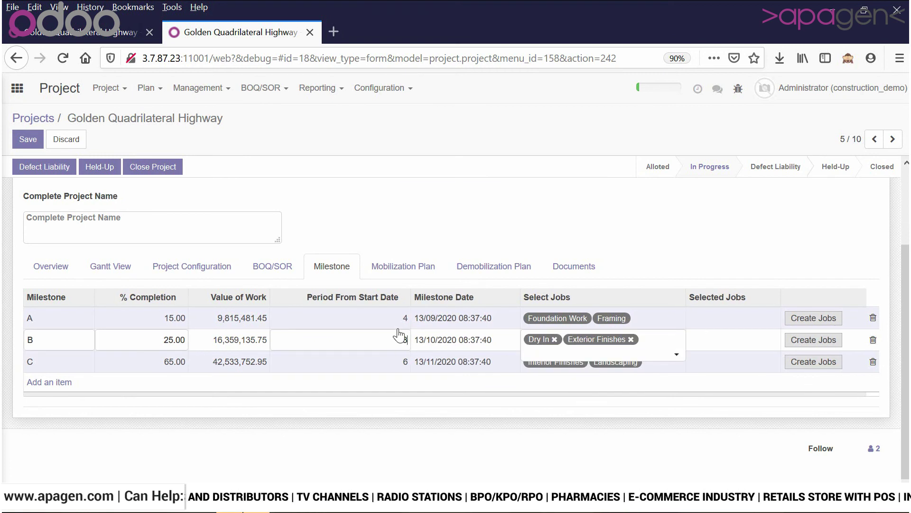
{"action": "left_click", "coordinate": [396, 323]}
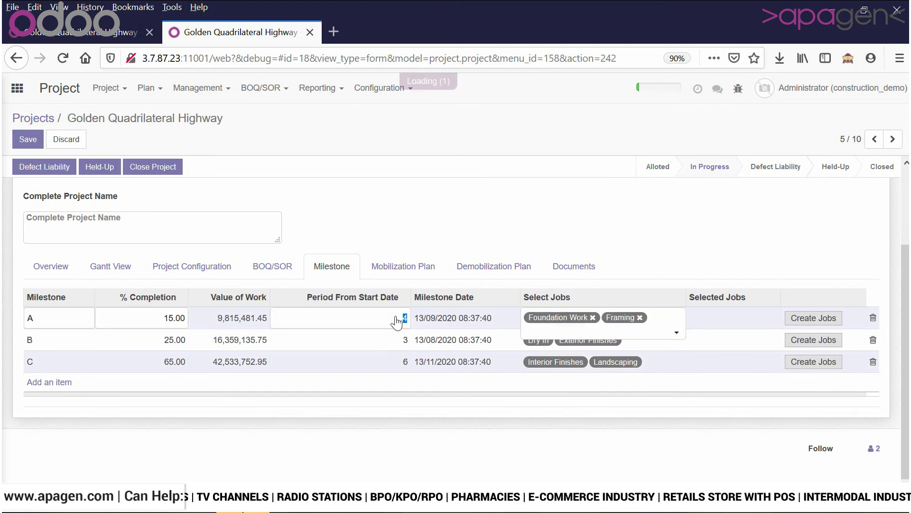
{"action": "type", "text": "2"}
{"action": "left_click", "coordinate": [574, 236]}
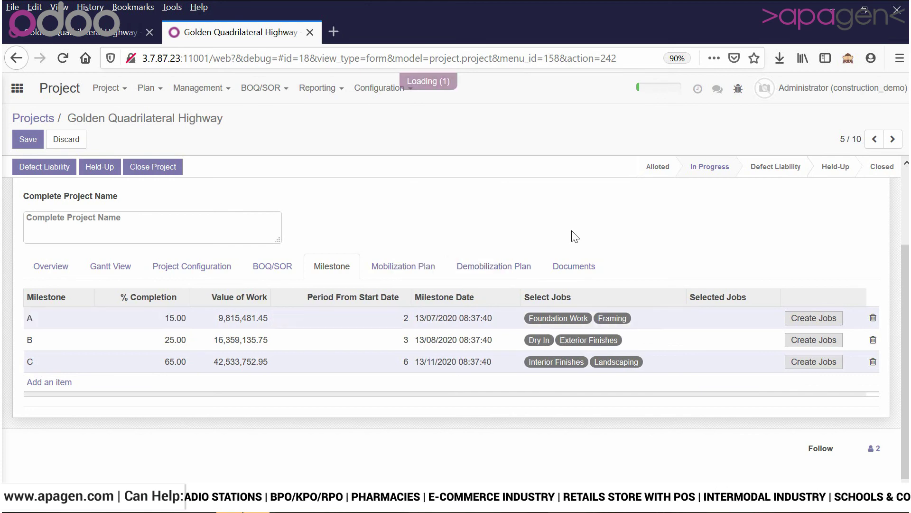
{"action": "scroll", "coordinate": [531, 317], "scroll_direction": "up", "scroll_amount": 2}
{"action": "scroll", "coordinate": [527, 318], "scroll_direction": "down", "scroll_amount": 2}
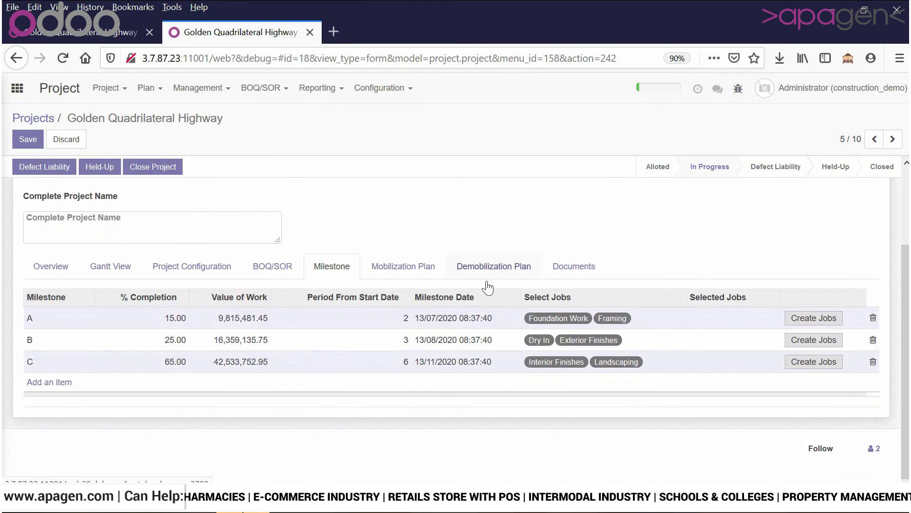
Step: Create the jobs for milestones A, B and C from their selected jobs
{"action": "left_click", "coordinate": [798, 323]}
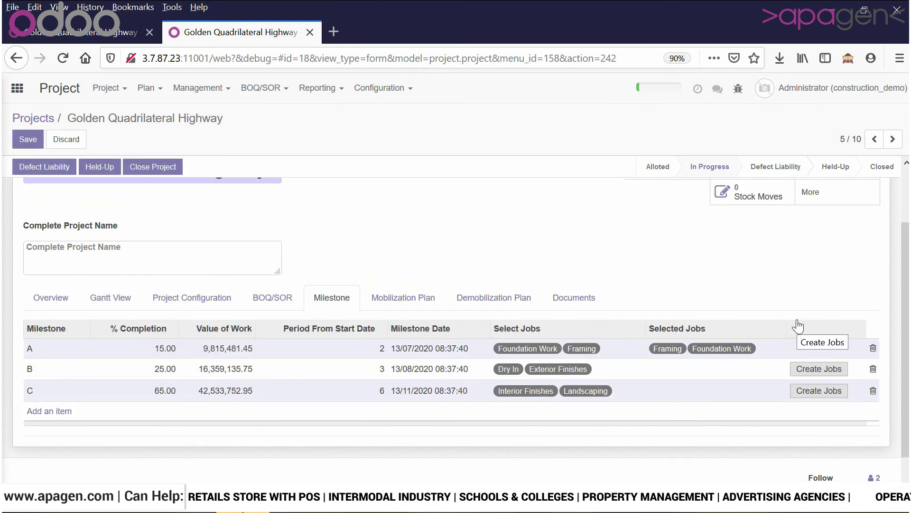
{"action": "left_click", "coordinate": [809, 372]}
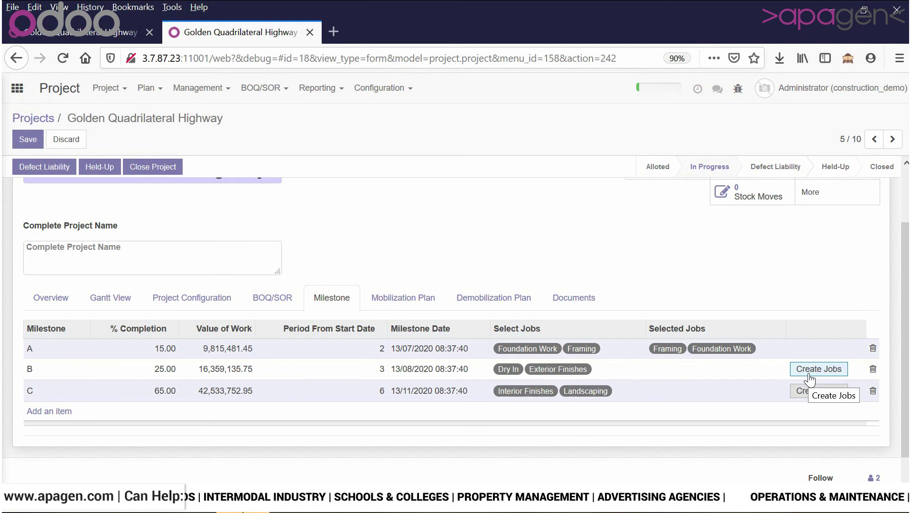
{"action": "left_click", "coordinate": [814, 393]}
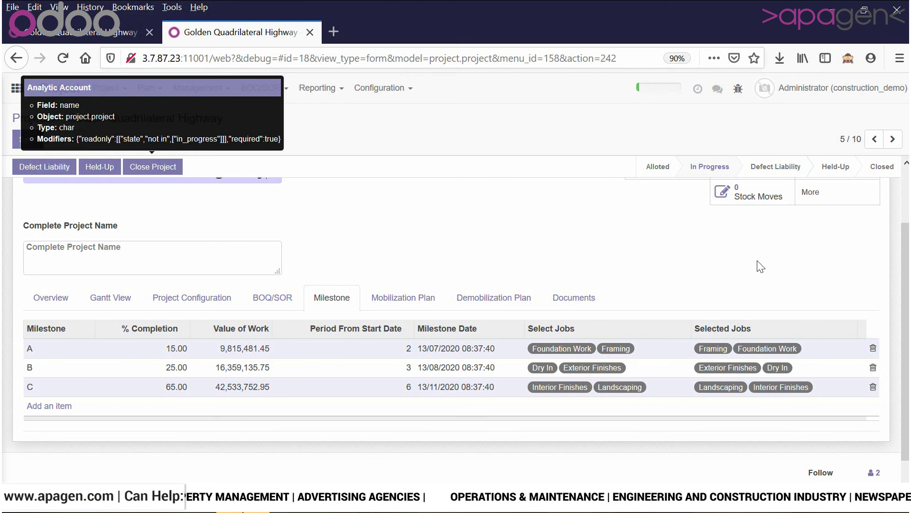
Step: Check the project's mobilization plan, demobilization plan and contract documents sections, and save the project
{"action": "left_click", "coordinate": [386, 306]}
{"action": "scroll", "coordinate": [386, 308], "scroll_direction": "up", "scroll_amount": 3}
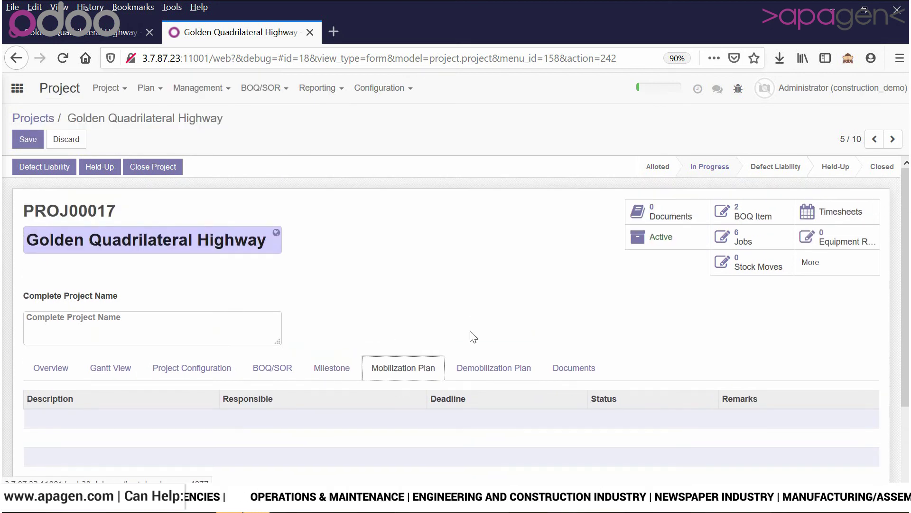
{"action": "left_click", "coordinate": [503, 373]}
{"action": "left_click", "coordinate": [567, 380]}
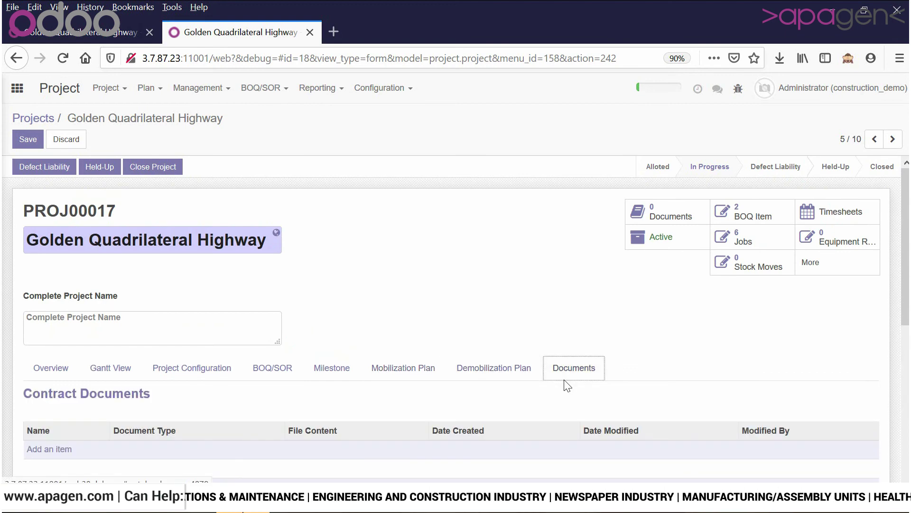
{"action": "scroll", "coordinate": [565, 382], "scroll_direction": "down", "scroll_amount": 3}
{"action": "scroll", "coordinate": [565, 383], "scroll_direction": "up", "scroll_amount": 3}
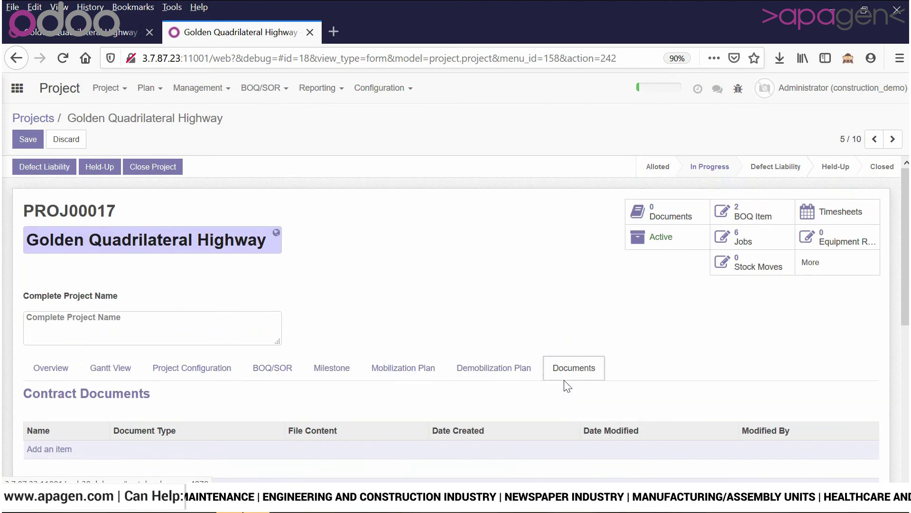
{"action": "left_click", "coordinate": [28, 140]}
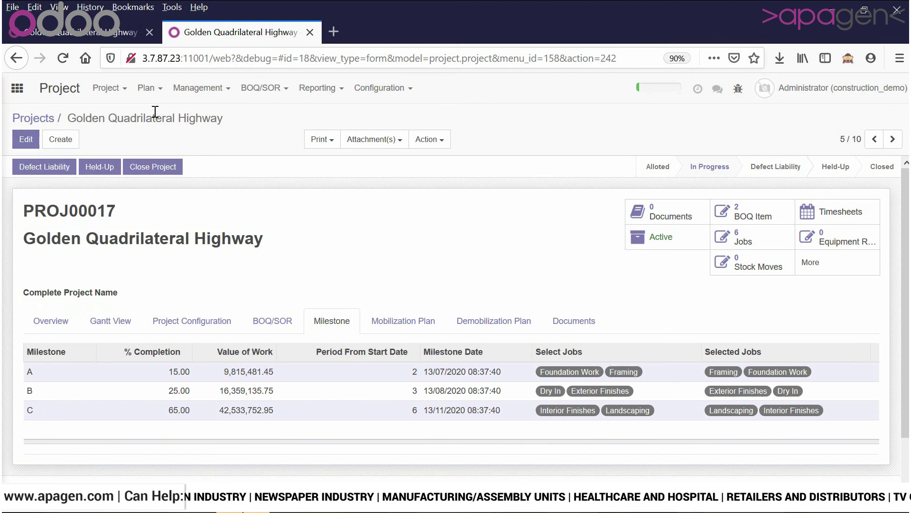
Step: Create a new project mobilization record and assign it to the Golden Quadrilateral Highway project
{"action": "left_click", "coordinate": [147, 88]}
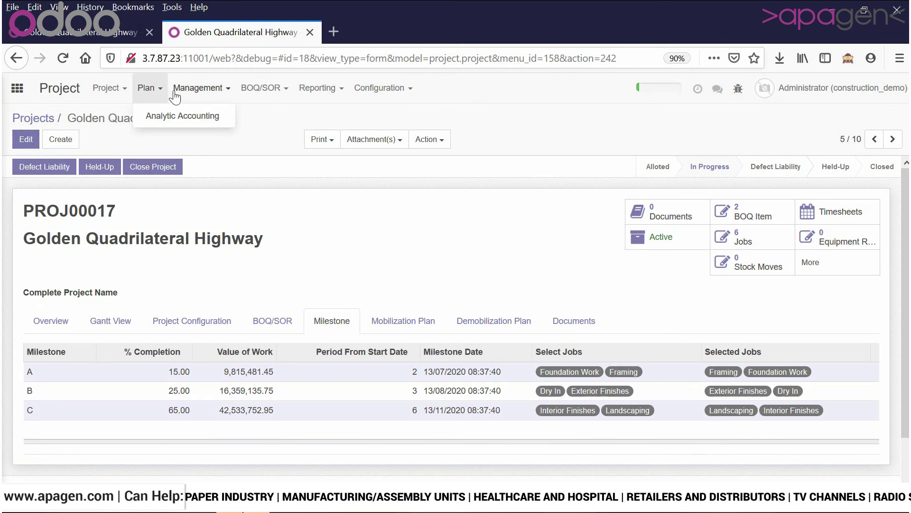
{"action": "left_click", "coordinate": [174, 97]}
{"action": "left_click", "coordinate": [111, 92]}
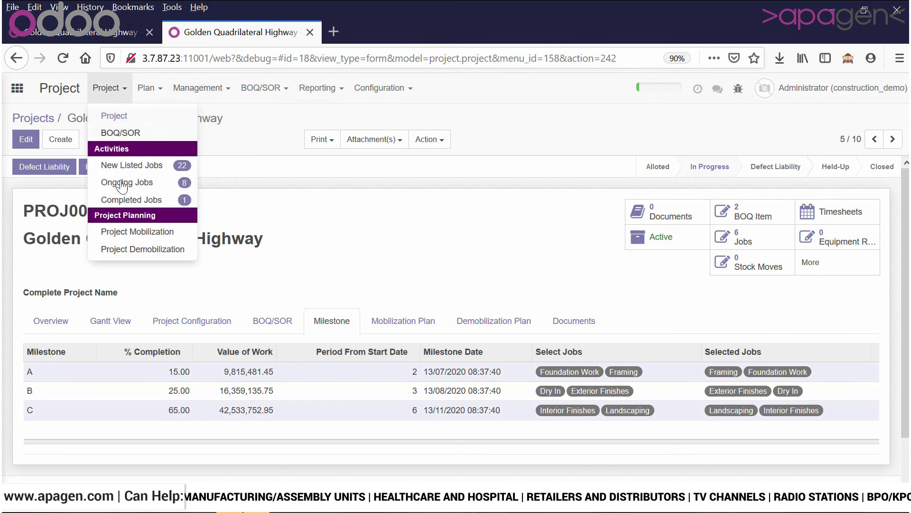
{"action": "left_click", "coordinate": [138, 232]}
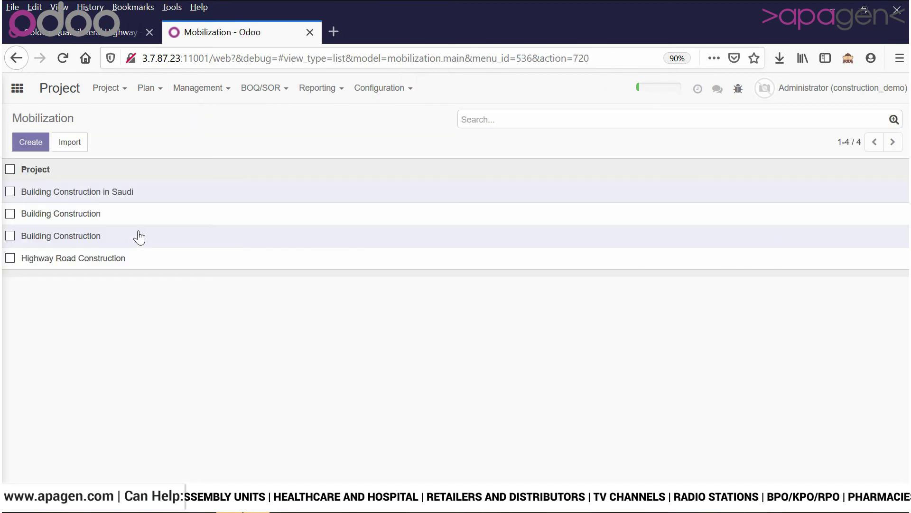
{"action": "left_click", "coordinate": [29, 142]}
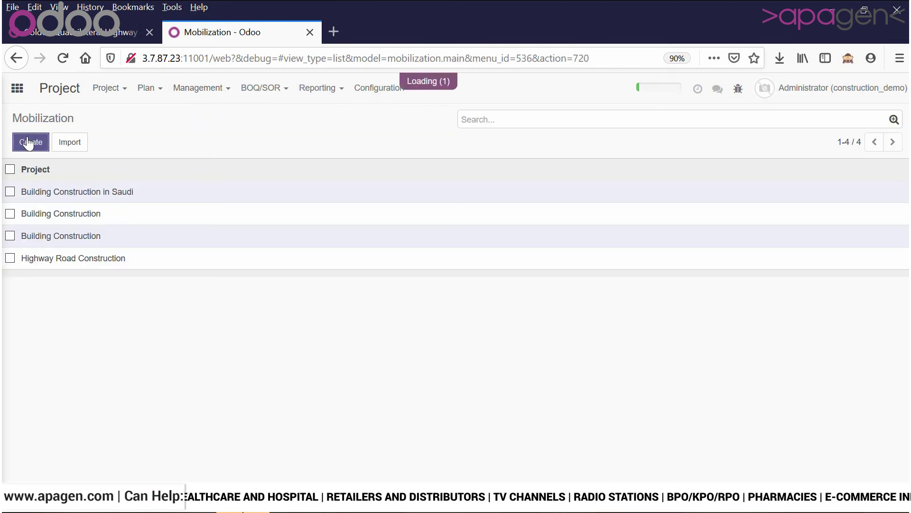
{"action": "left_click", "coordinate": [195, 229]}
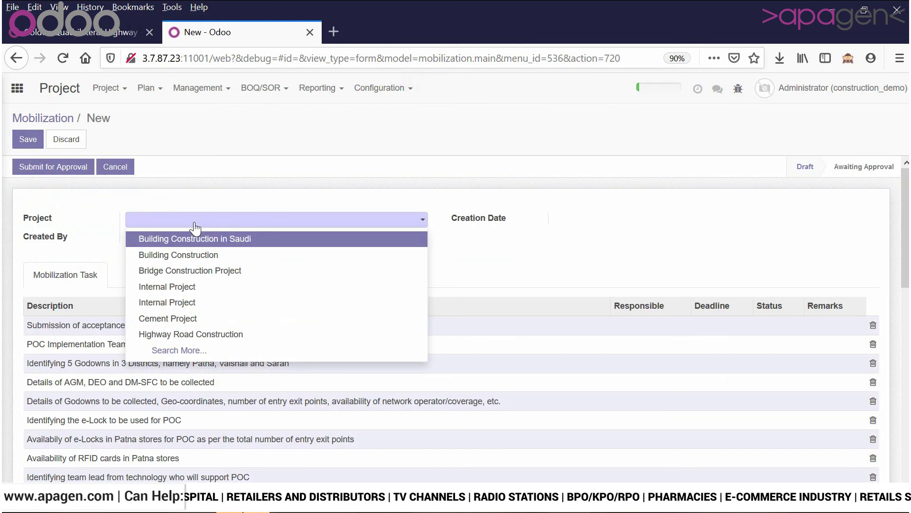
{"action": "left_click", "coordinate": [200, 350]}
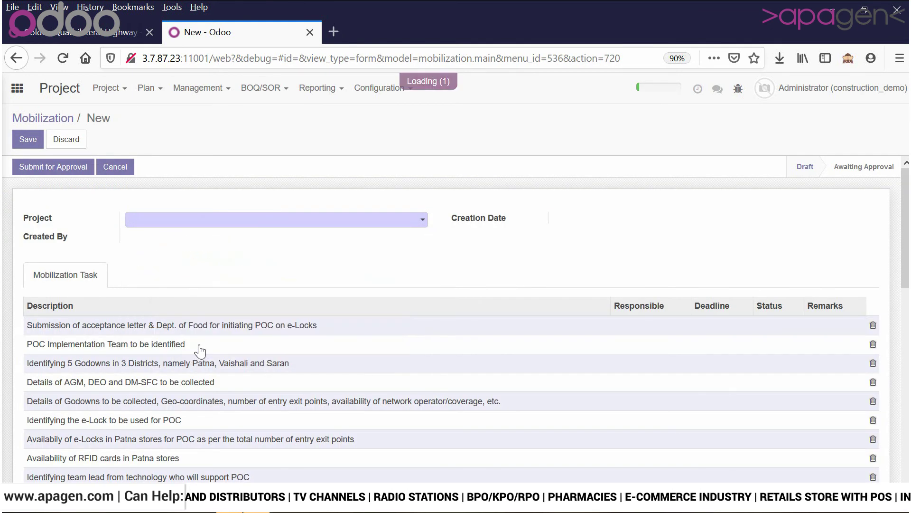
{"action": "scroll", "coordinate": [232, 317], "scroll_direction": "down", "scroll_amount": 6}
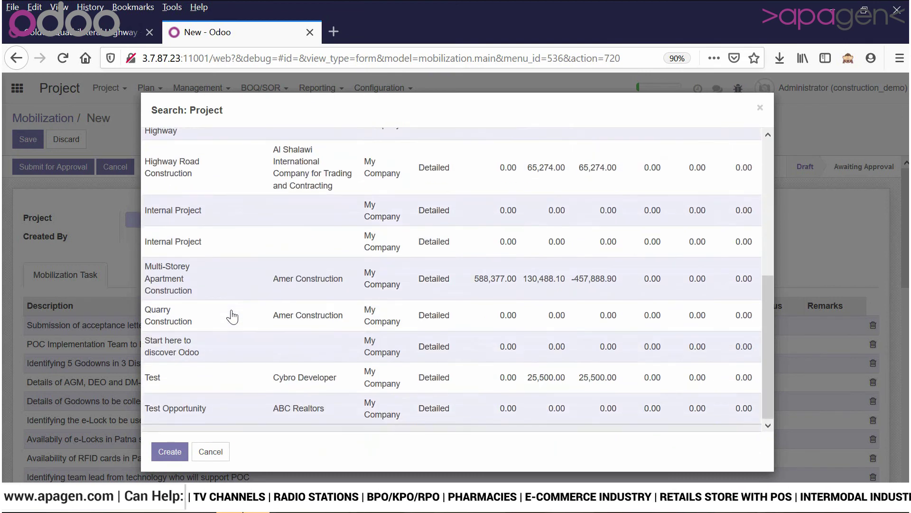
{"action": "scroll", "coordinate": [232, 316], "scroll_direction": "up", "scroll_amount": 4}
{"action": "left_click", "coordinate": [217, 246]}
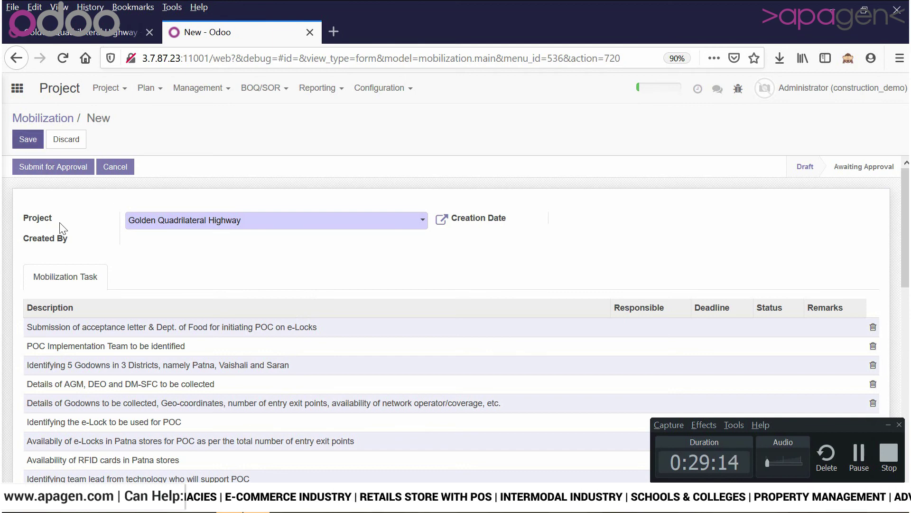
Step: Assign the acceptance letter submission task to Commercial Executive with deadline 28/05/2020 and status Planned
{"action": "scroll", "coordinate": [313, 324], "scroll_direction": "down", "scroll_amount": 3}
{"action": "scroll", "coordinate": [551, 295], "scroll_direction": "up", "scroll_amount": 2}
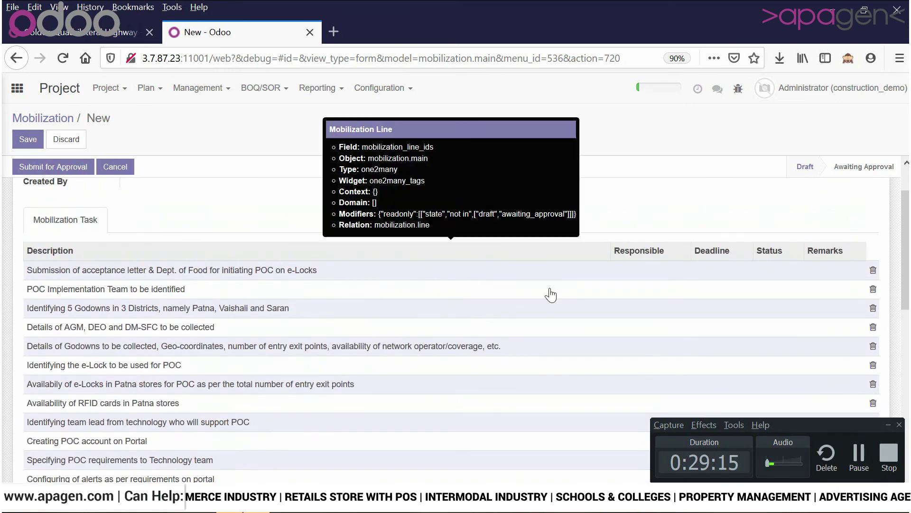
{"action": "left_click", "coordinate": [651, 271]}
{"action": "left_click", "coordinate": [652, 274]}
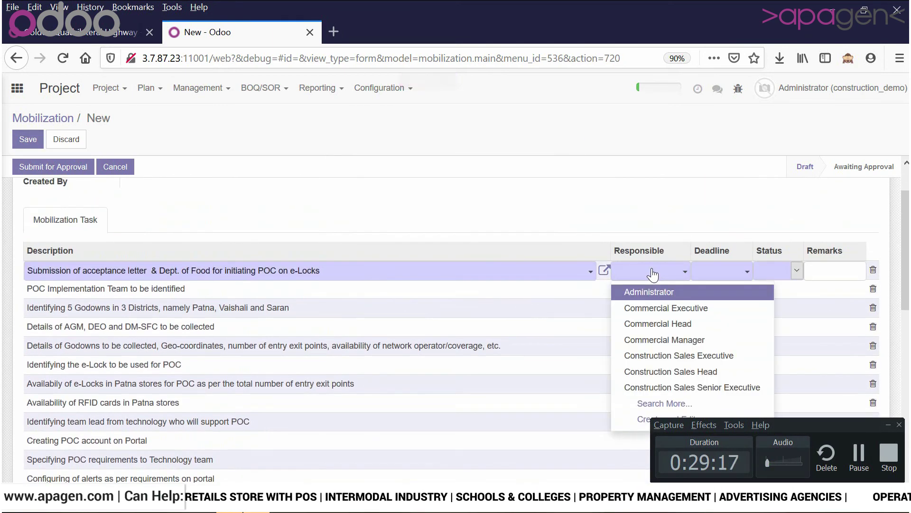
{"action": "left_click", "coordinate": [657, 316]}
{"action": "left_click", "coordinate": [732, 282]}
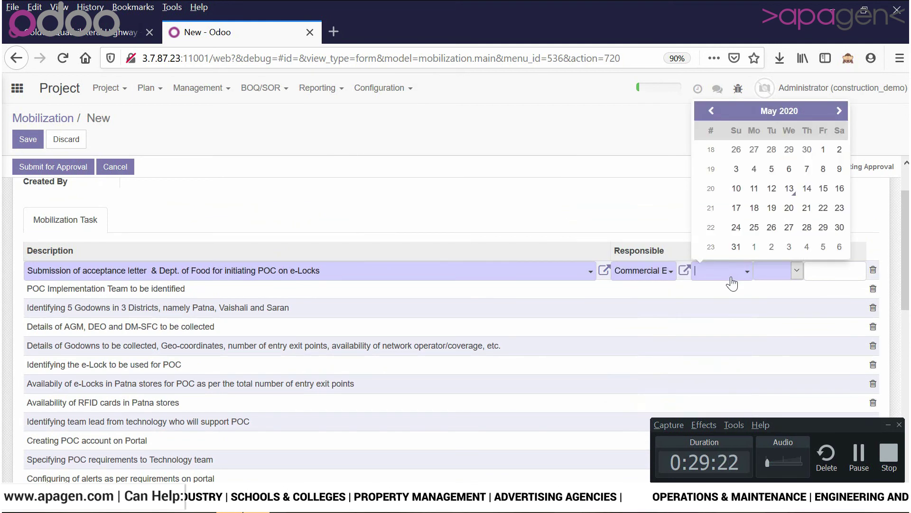
{"action": "left_click", "coordinate": [797, 229]}
{"action": "left_click", "coordinate": [799, 268]}
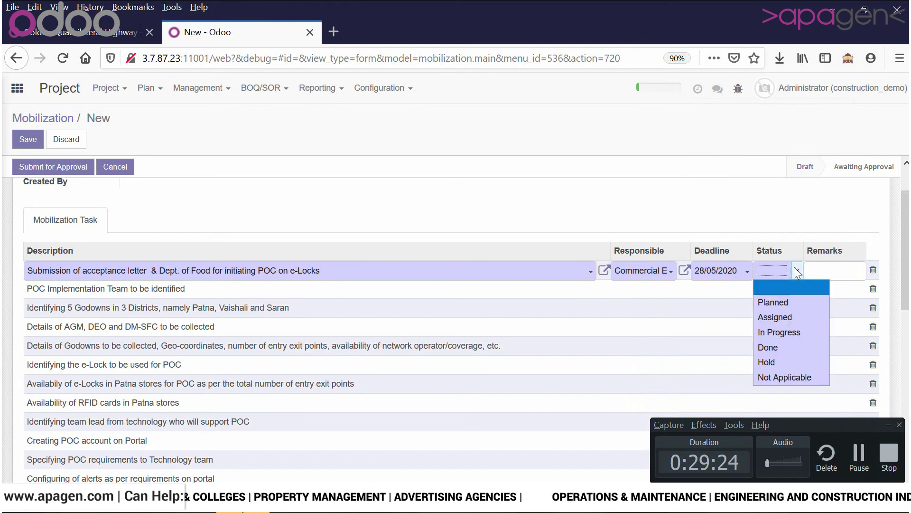
{"action": "left_click", "coordinate": [790, 302]}
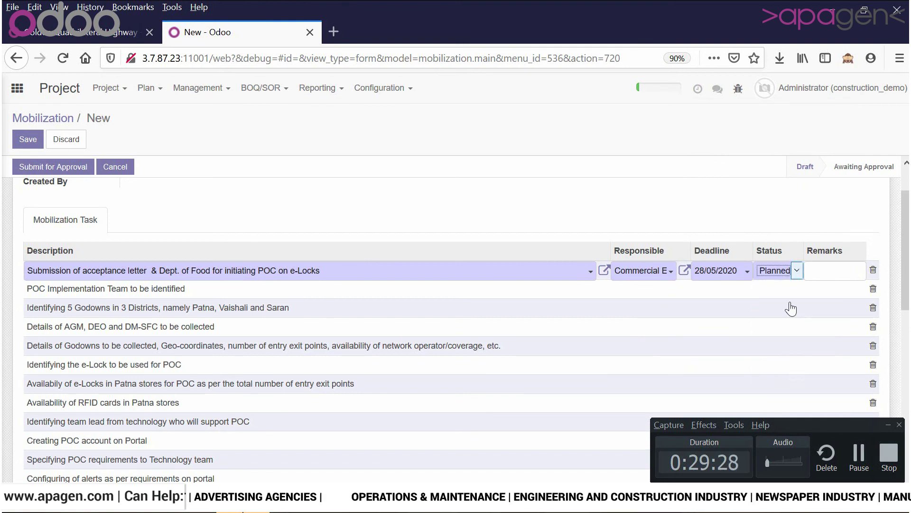
{"action": "left_click", "coordinate": [686, 199]}
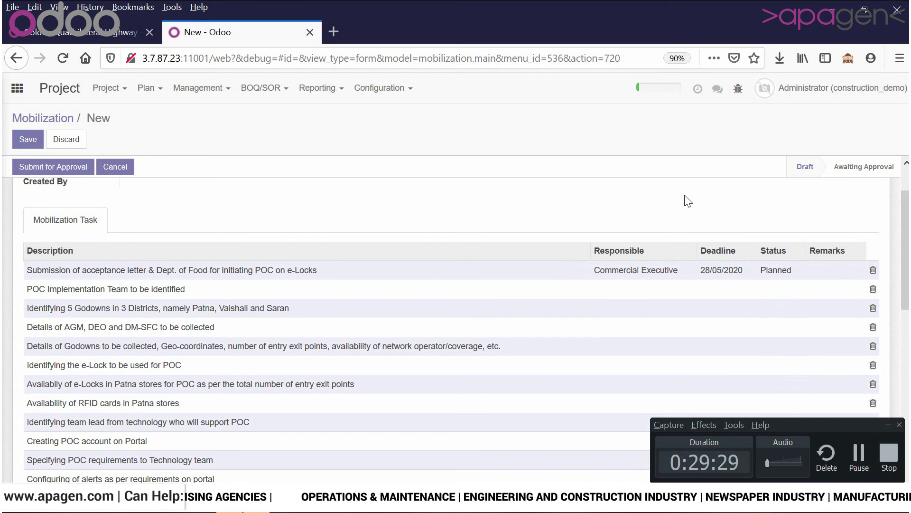
{"action": "left_click", "coordinate": [886, 424]}
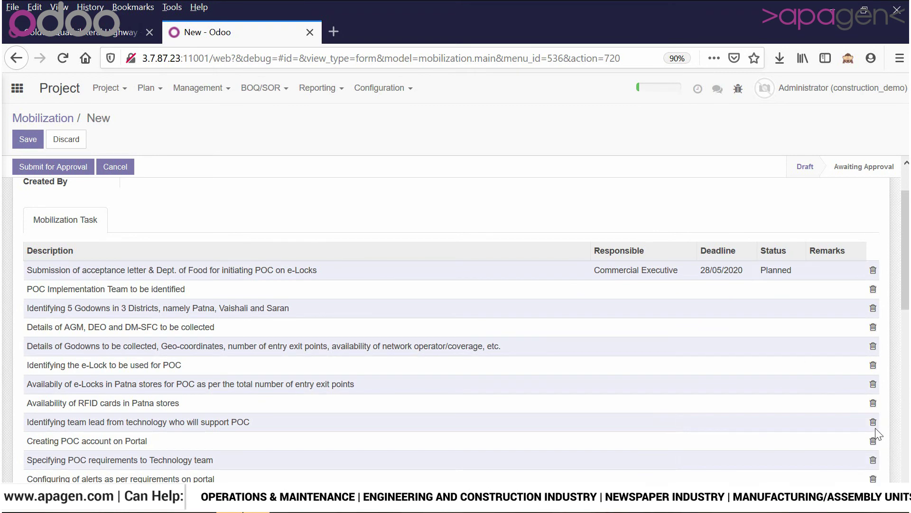
Step: Assign the POC Implementation Team task to Commercial Head with deadline 13/05/2020 and status Assigned
{"action": "left_click", "coordinate": [637, 290]}
{"action": "left_click", "coordinate": [648, 343]}
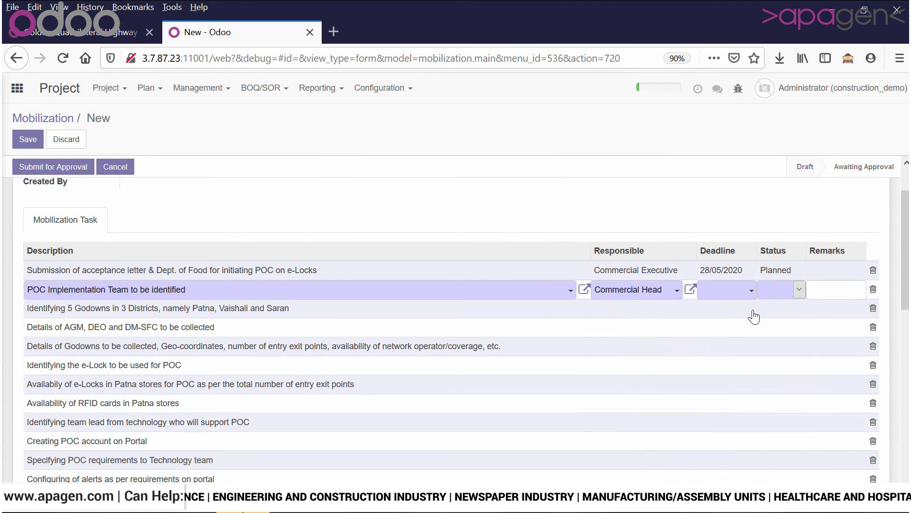
{"action": "left_click", "coordinate": [750, 294]}
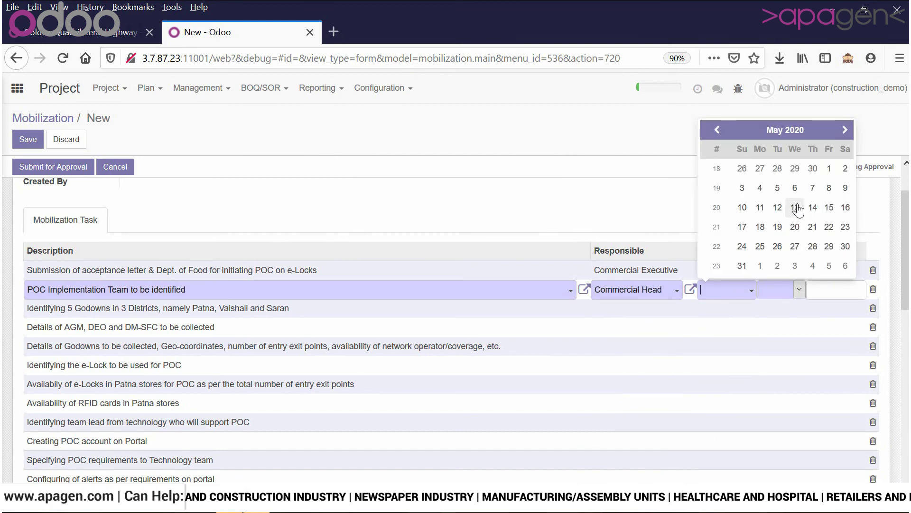
{"action": "left_click", "coordinate": [795, 208]}
{"action": "left_click", "coordinate": [783, 290]}
{"action": "left_click", "coordinate": [796, 336]}
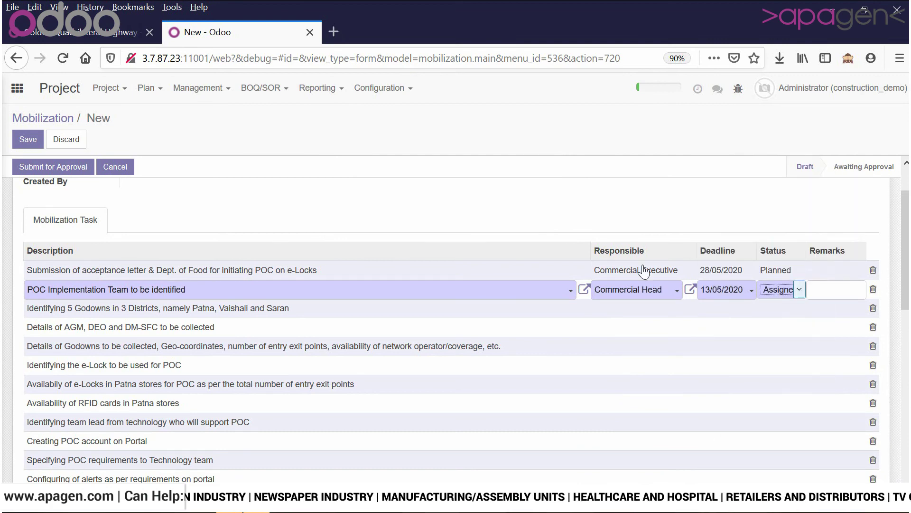
{"action": "left_click", "coordinate": [509, 215]}
Step: Review the remaining mobilization tasks and save the mobilization record
{"action": "scroll", "coordinate": [502, 301], "scroll_direction": "down", "scroll_amount": 5}
{"action": "scroll", "coordinate": [504, 304], "scroll_direction": "down", "scroll_amount": 2}
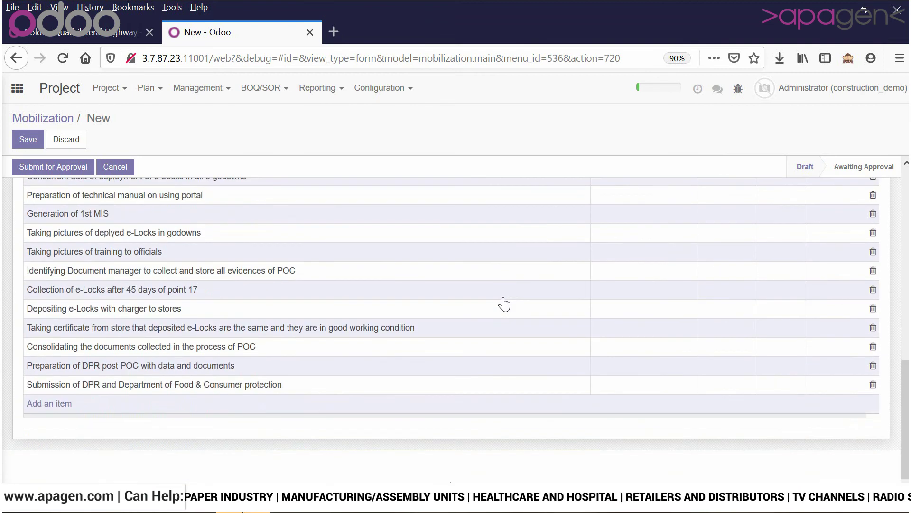
{"action": "scroll", "coordinate": [504, 304], "scroll_direction": "up", "scroll_amount": 8}
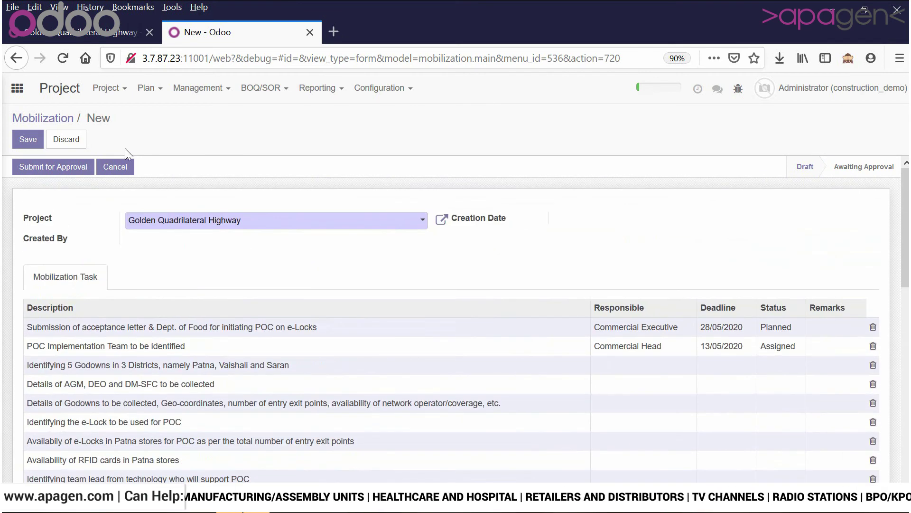
{"action": "left_click", "coordinate": [28, 139]}
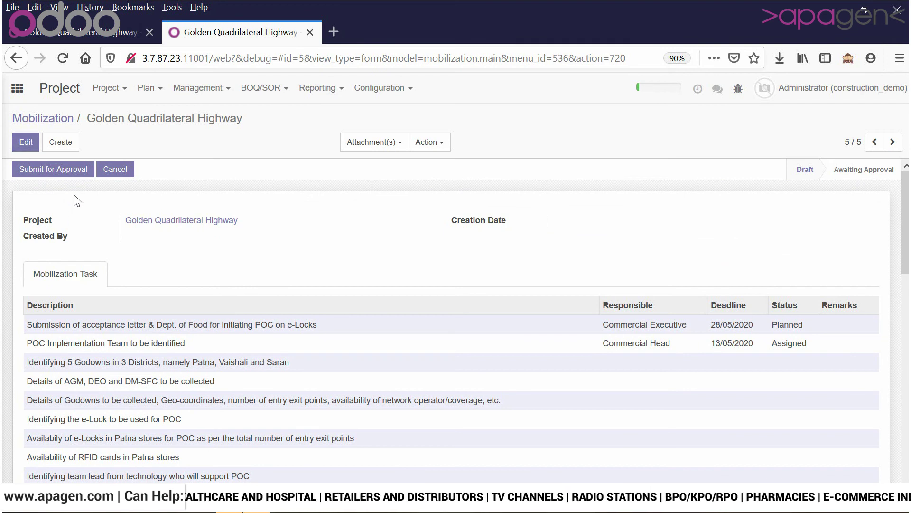
Step: Submit the mobilization record for approval, approve it and mark it as done
{"action": "left_click", "coordinate": [71, 171]}
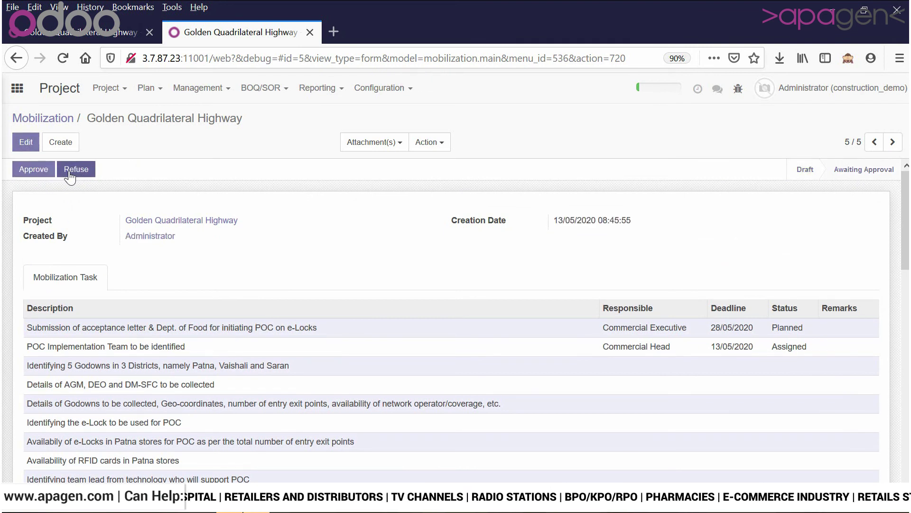
{"action": "left_click", "coordinate": [48, 172]}
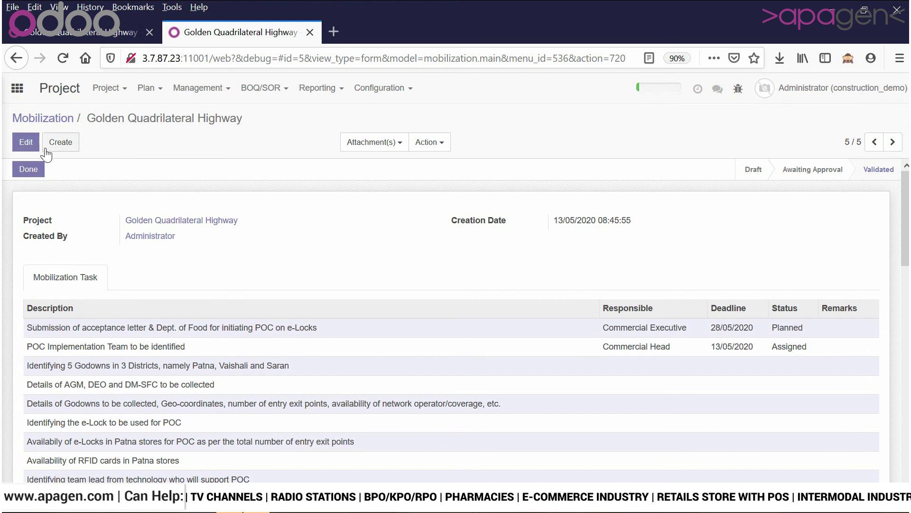
{"action": "left_click", "coordinate": [28, 170]}
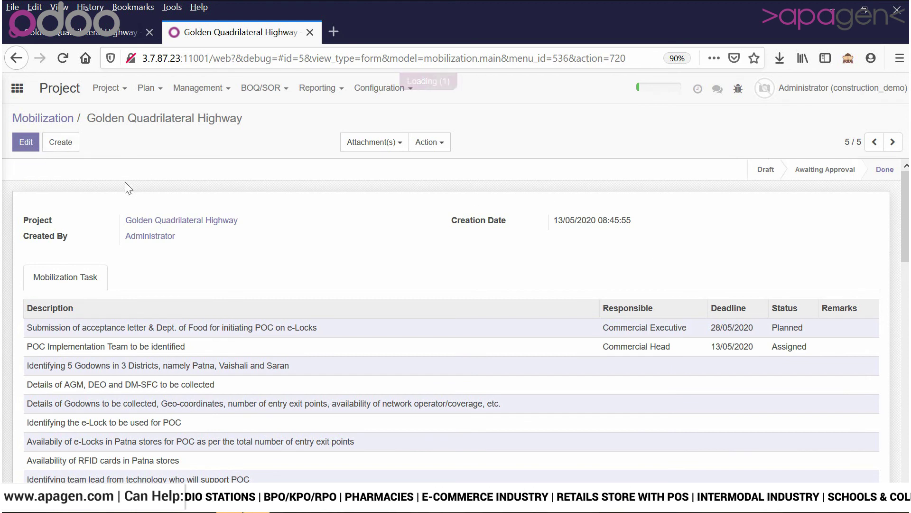
Step: Open the new listed jobs and expand milestone A of the Golden Quadrilateral Highway project
{"action": "left_click", "coordinate": [105, 93]}
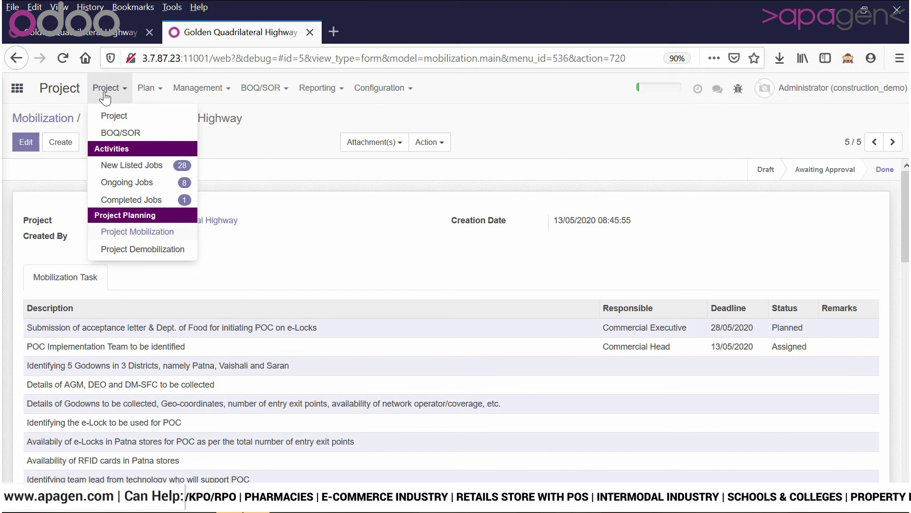
{"action": "left_click", "coordinate": [167, 166]}
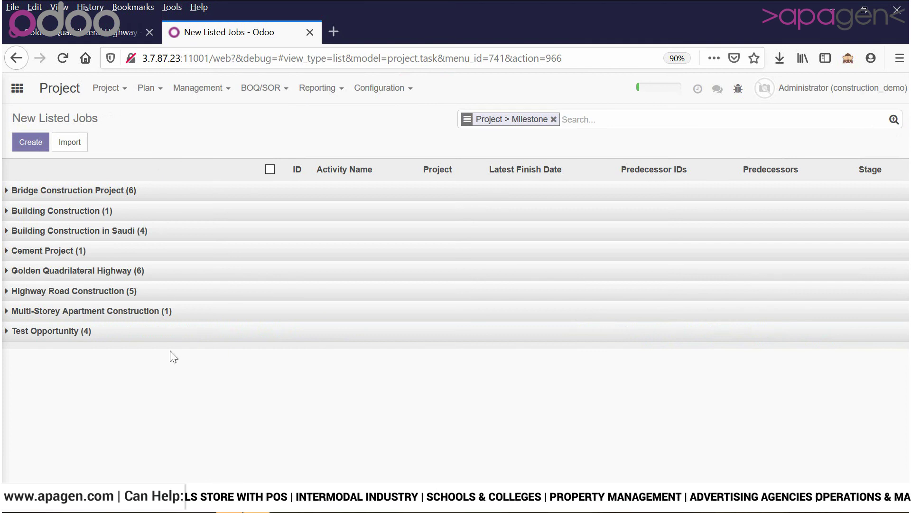
{"action": "left_click", "coordinate": [171, 278]}
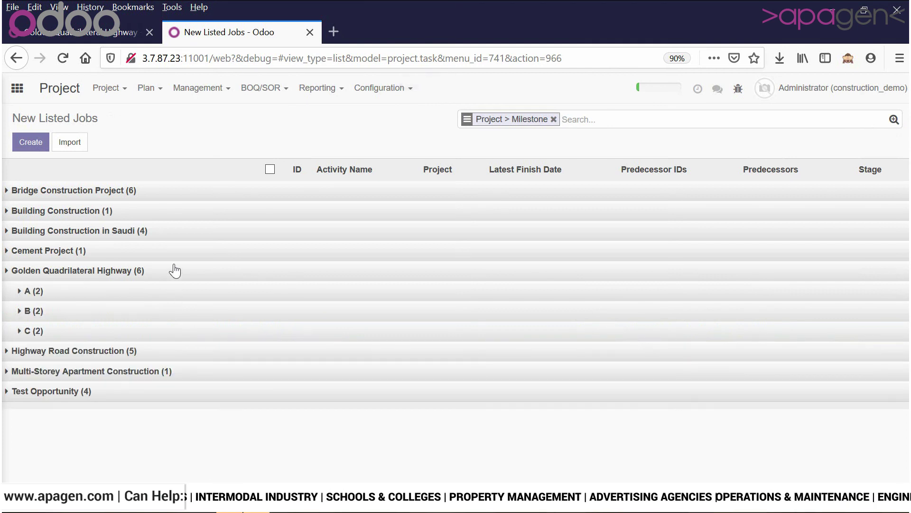
{"action": "left_click", "coordinate": [172, 294]}
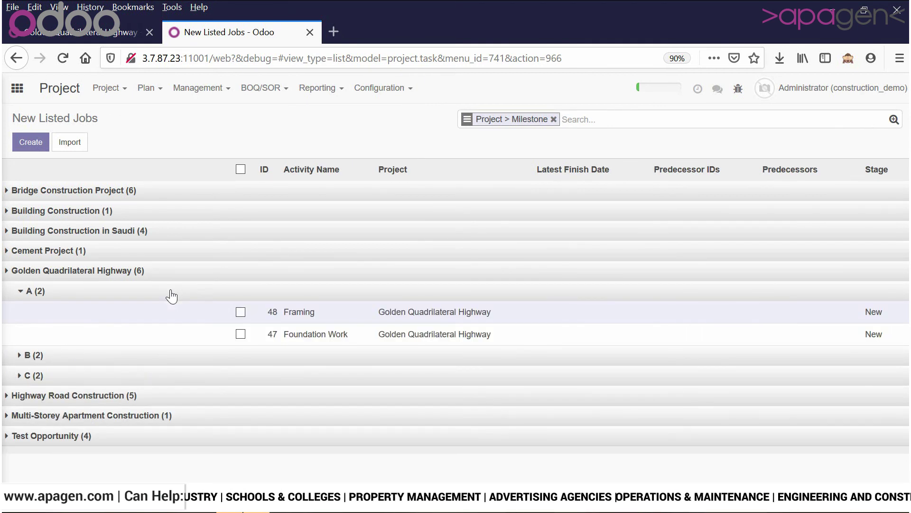
Step: Edit milestone A's Framing job with BOQ/SOR Cleaning of Ground, stock location Stock Loc A and 25 target units
{"action": "left_click", "coordinate": [305, 319]}
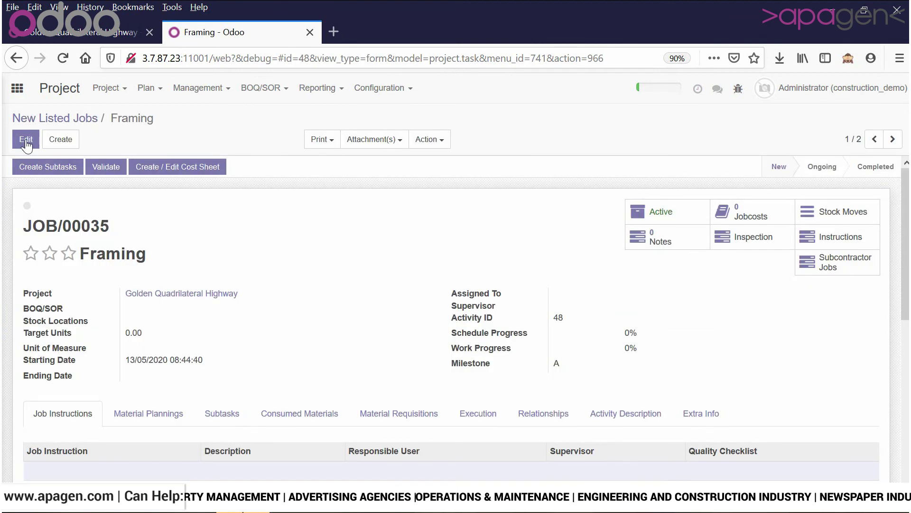
{"action": "left_click", "coordinate": [26, 142]}
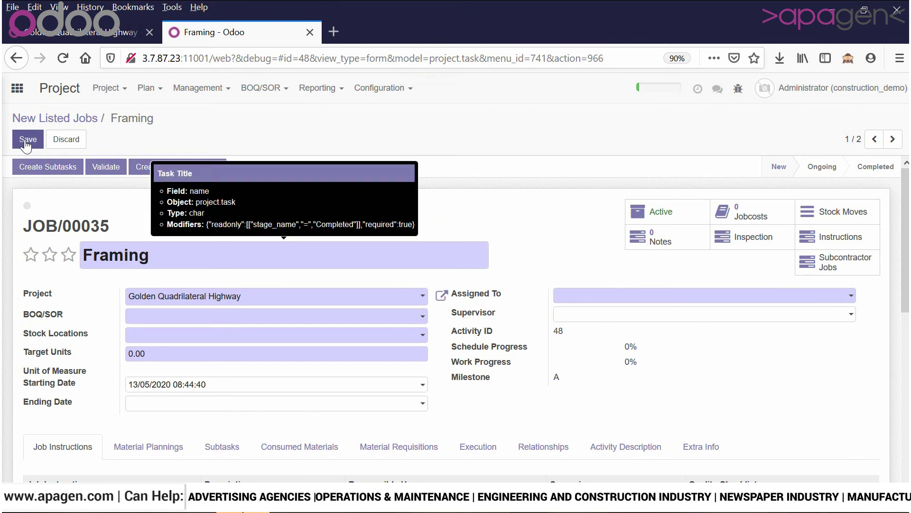
{"action": "left_click", "coordinate": [142, 319]}
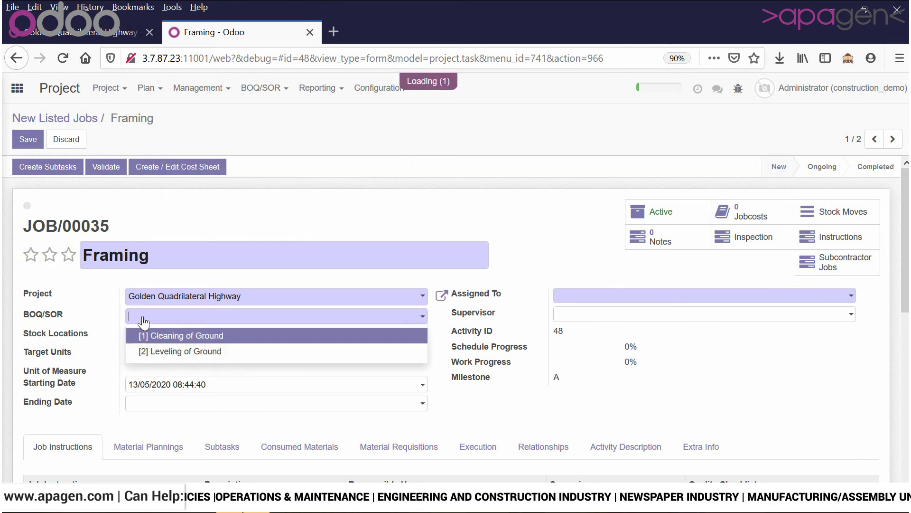
{"action": "left_click", "coordinate": [180, 337]}
{"action": "left_click", "coordinate": [182, 338]}
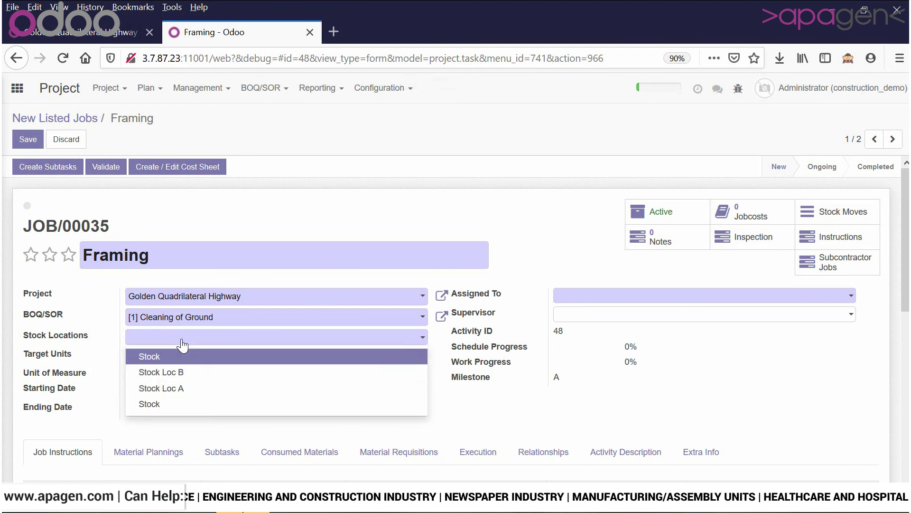
{"action": "left_click", "coordinate": [203, 389]}
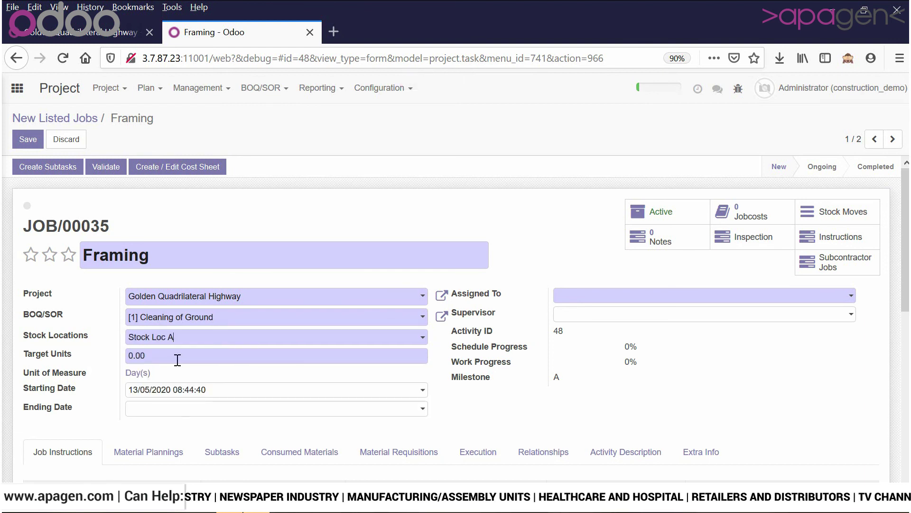
{"action": "left_click", "coordinate": [88, 355]}
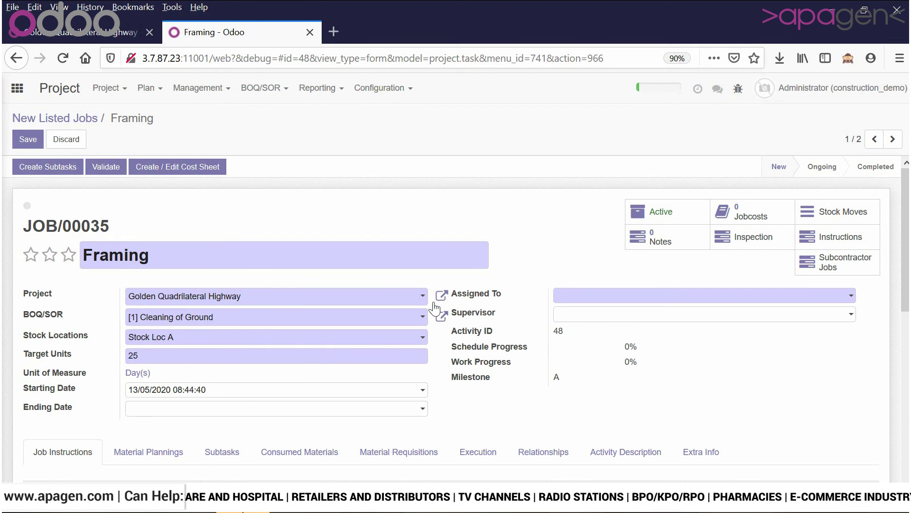
Step: Assign the Framing job to Project Executive with Project Manager as supervisor and save it
{"action": "left_click", "coordinate": [573, 299]}
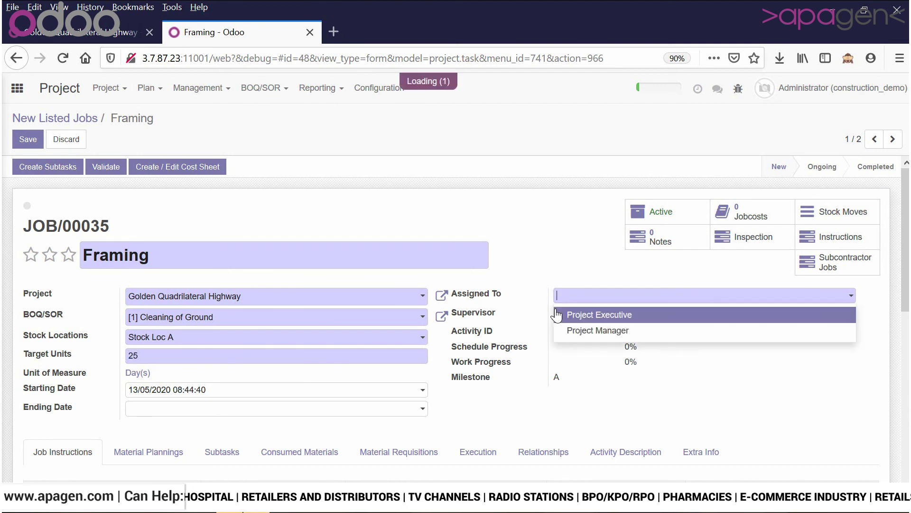
{"action": "left_click", "coordinate": [602, 316]}
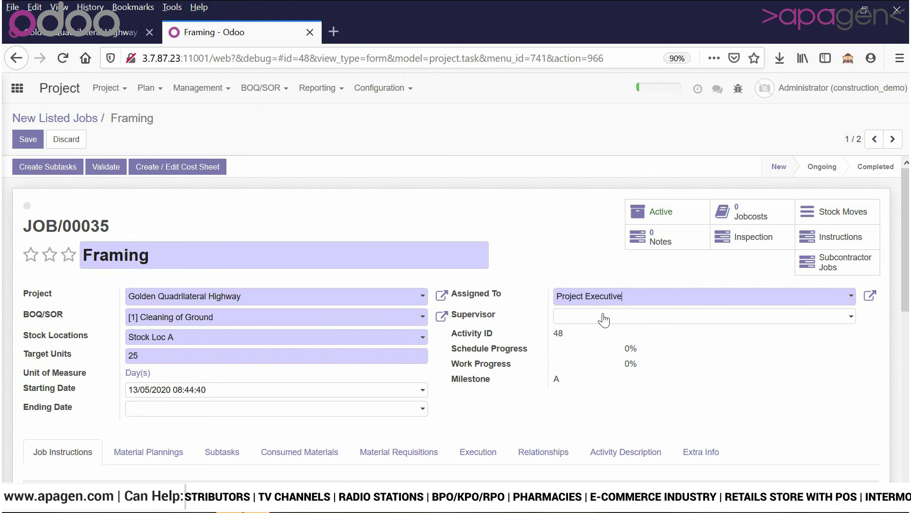
{"action": "left_click", "coordinate": [603, 320]}
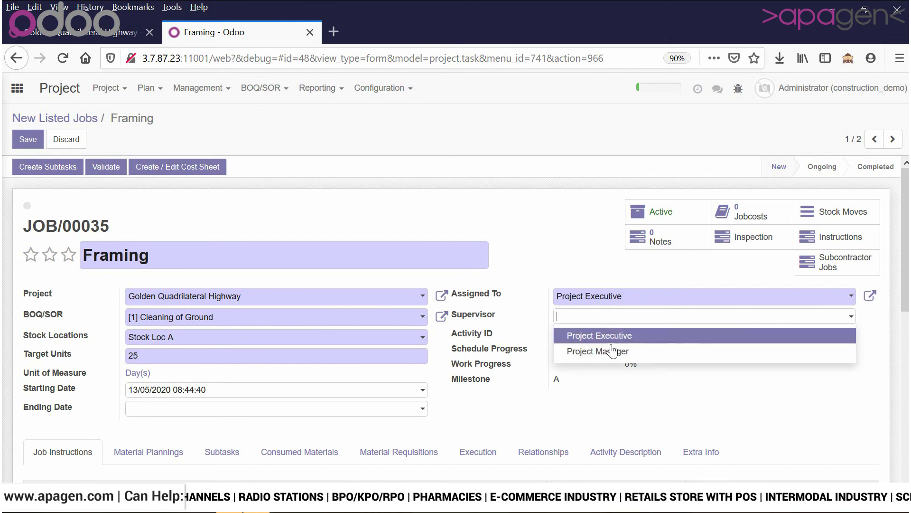
{"action": "left_click", "coordinate": [618, 357]}
{"action": "scroll", "coordinate": [606, 390], "scroll_direction": "down", "scroll_amount": 3}
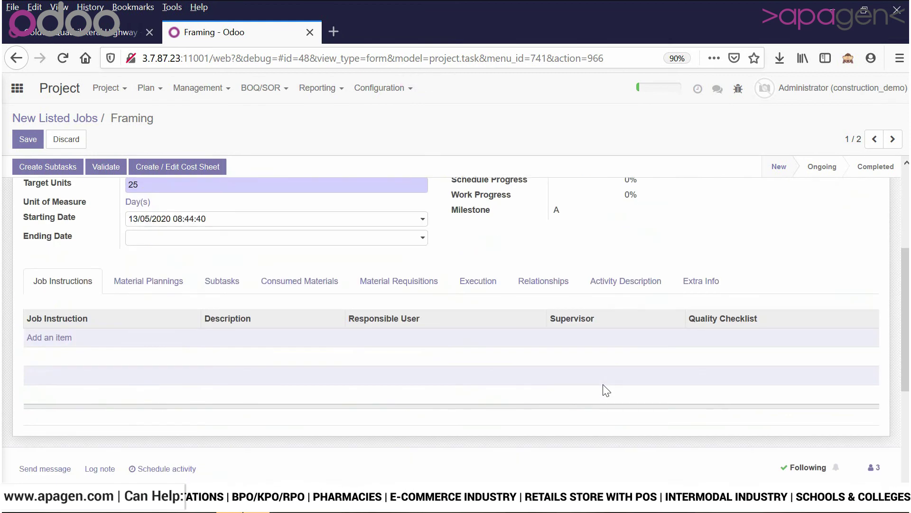
{"action": "scroll", "coordinate": [602, 389], "scroll_direction": "up", "scroll_amount": 3}
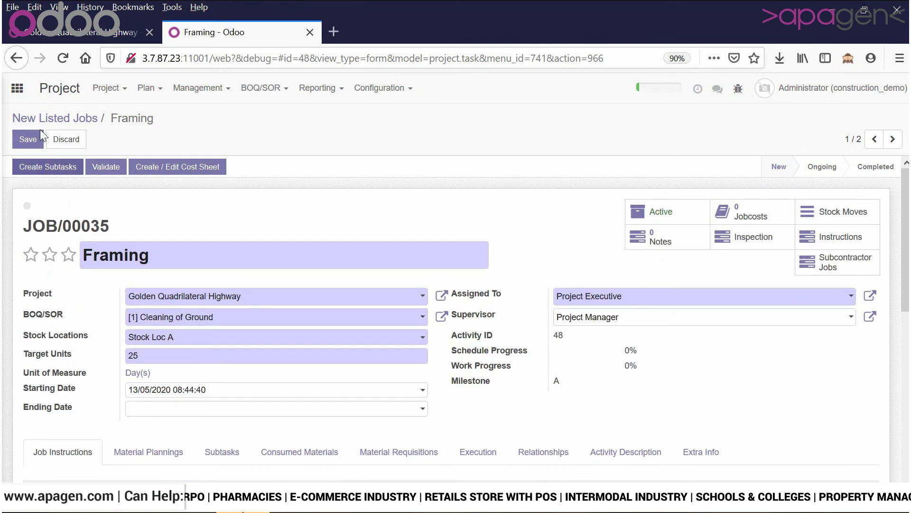
{"action": "left_click", "coordinate": [29, 141]}
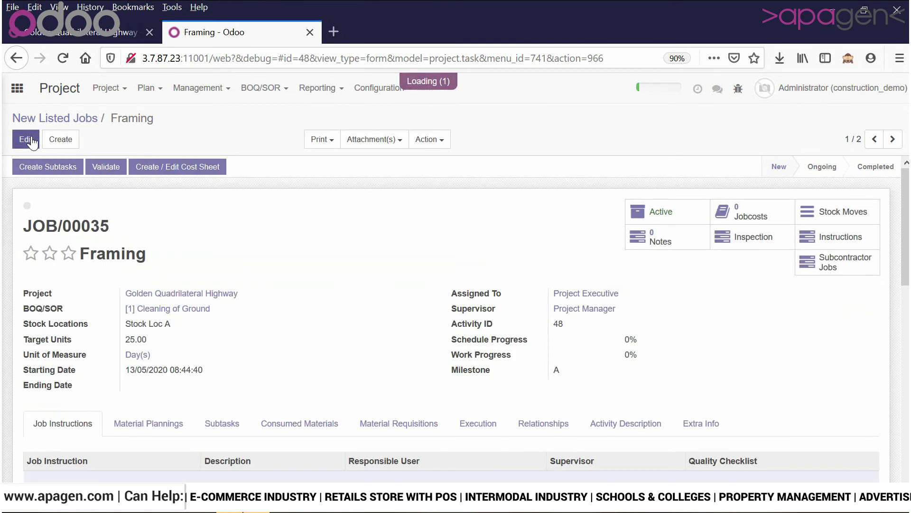
Step: Edit the Foundation Work job with BOQ/SOR Leveling of Ground, stock location Stock Loc A and 35 target units
{"action": "left_click", "coordinate": [893, 139]}
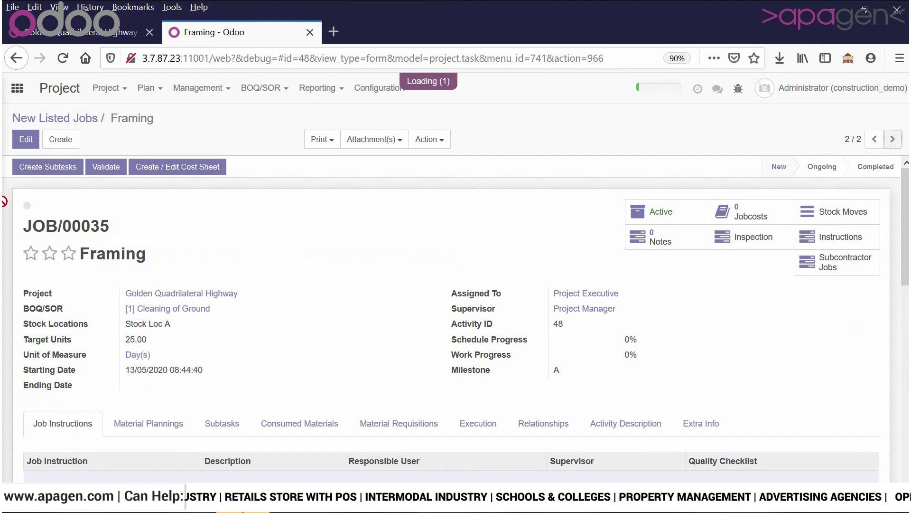
{"action": "left_click", "coordinate": [20, 148]}
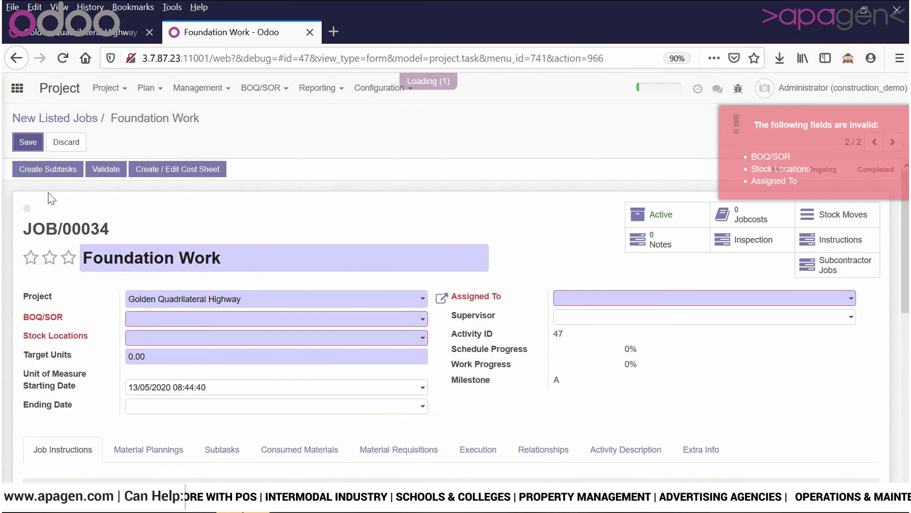
{"action": "left_click", "coordinate": [173, 319]}
{"action": "left_click", "coordinate": [184, 354]}
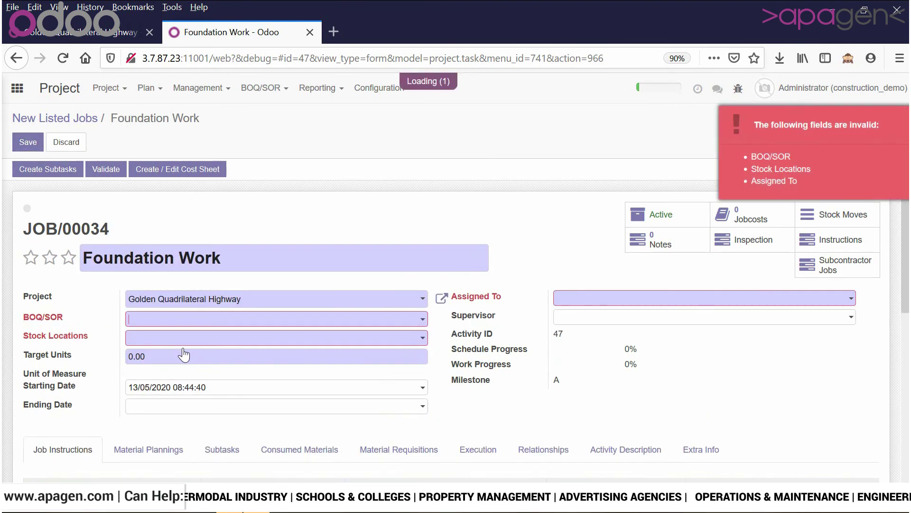
{"action": "left_click", "coordinate": [188, 340]}
{"action": "left_click", "coordinate": [193, 391]}
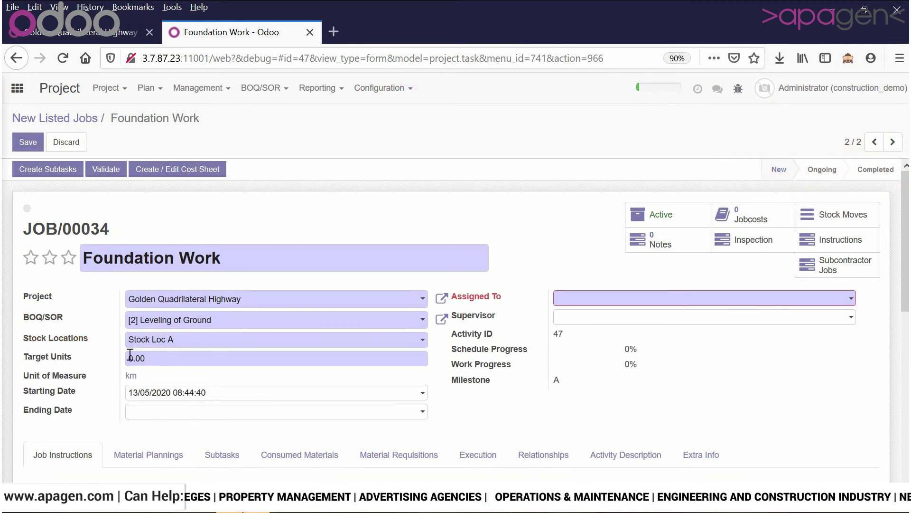
{"action": "left_click_drag", "start_coordinate": [146, 359], "coordinate": [131, 359]}
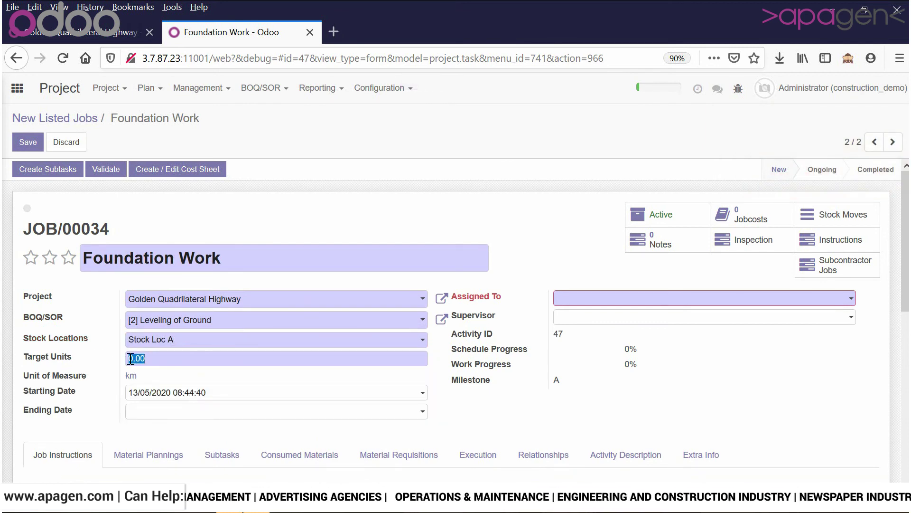
Step: Assign the Foundation Work job to Project Executive with Project Manager as supervisor and save it
{"action": "left_click", "coordinate": [591, 308]}
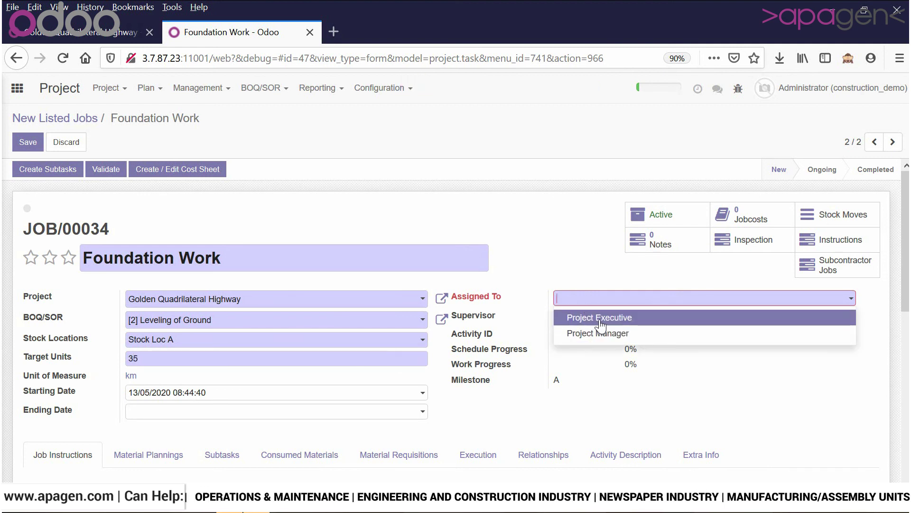
{"action": "left_click", "coordinate": [601, 317]}
{"action": "left_click", "coordinate": [610, 319]}
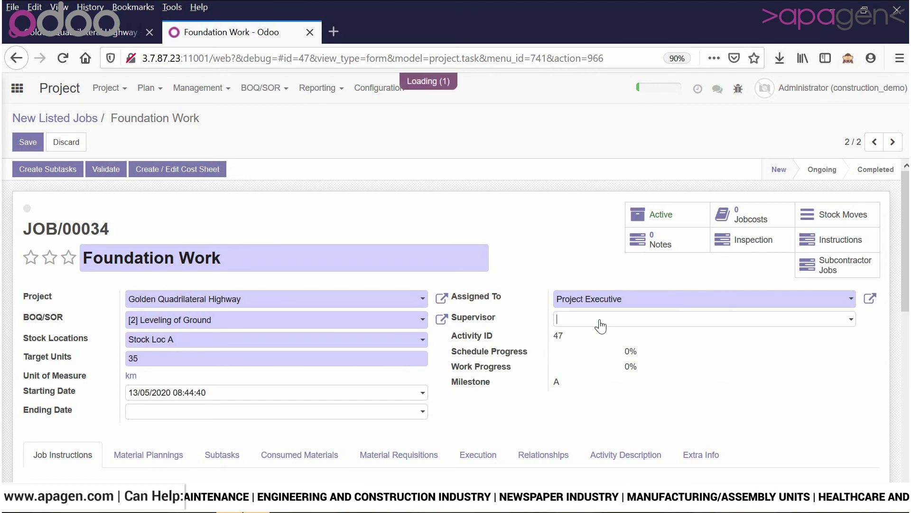
{"action": "left_click", "coordinate": [614, 355]}
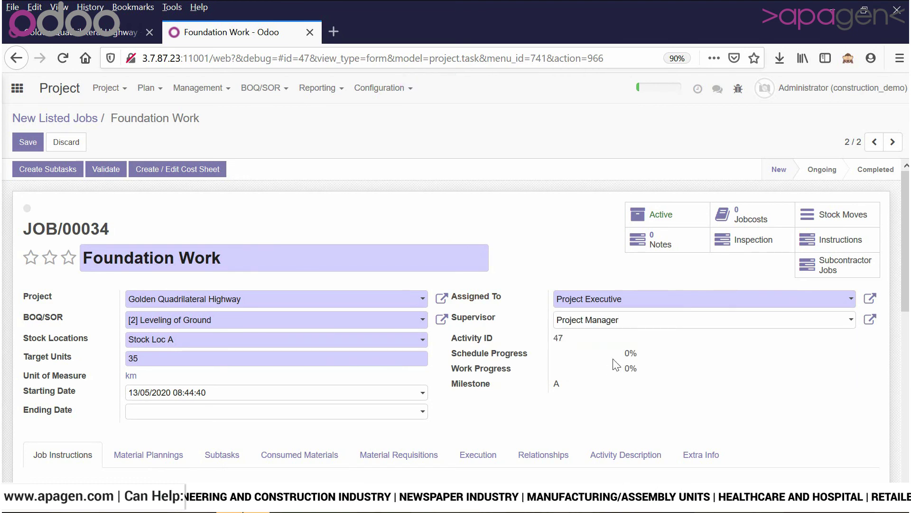
{"action": "scroll", "coordinate": [613, 359], "scroll_direction": "down", "scroll_amount": 3}
{"action": "scroll", "coordinate": [34, 312], "scroll_direction": "up", "scroll_amount": 3}
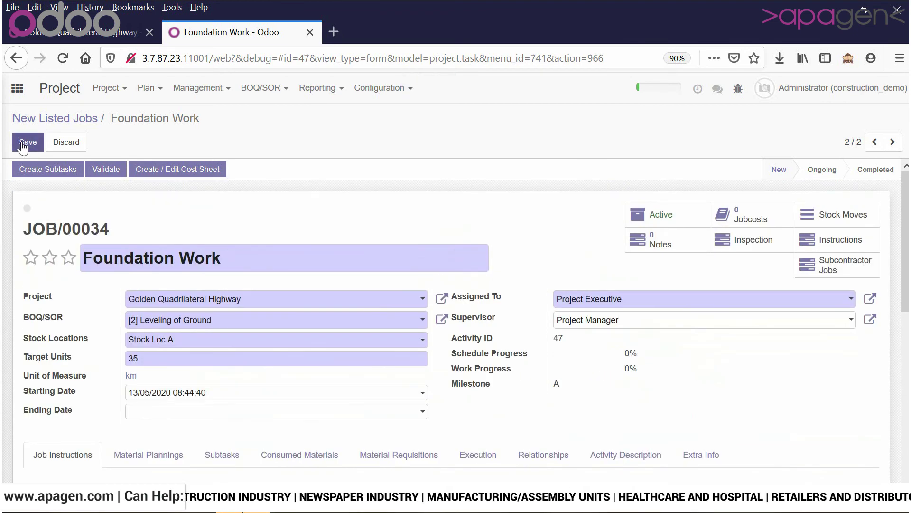
{"action": "left_click", "coordinate": [23, 145]}
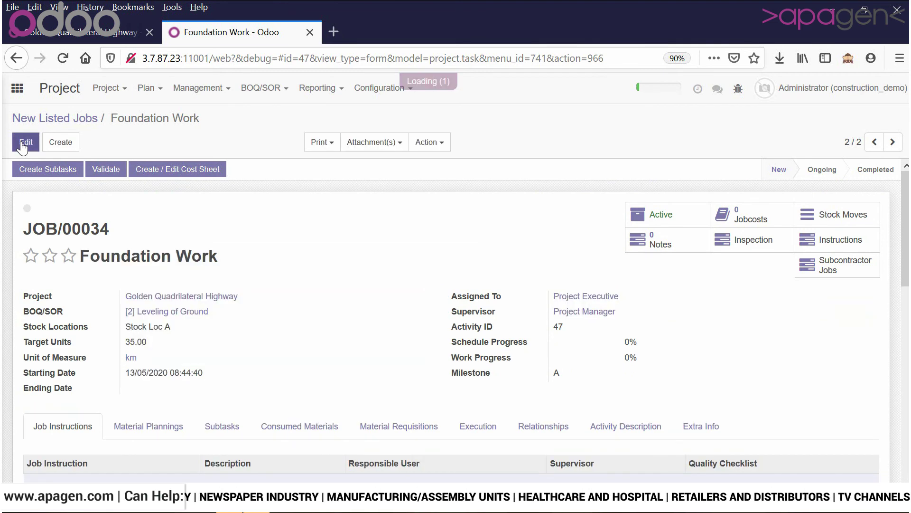
Step: Return to the new listed jobs and validate the Framing job under milestone A of Golden Quadrilateral Highway
{"action": "left_click", "coordinate": [64, 120]}
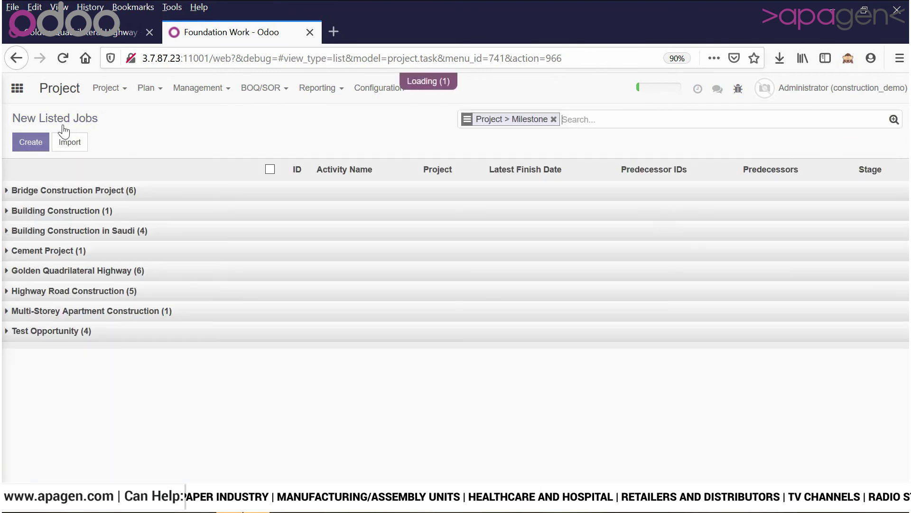
{"action": "left_click", "coordinate": [104, 272]}
{"action": "left_click", "coordinate": [108, 295]}
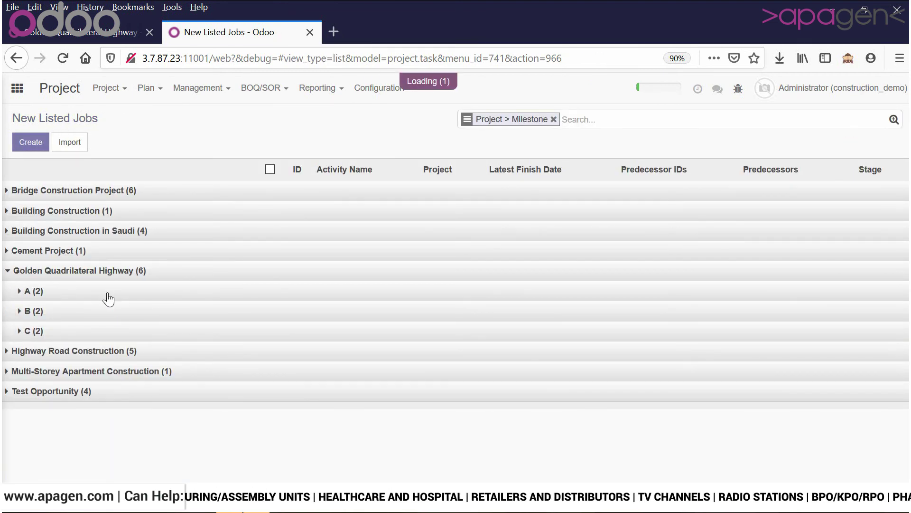
{"action": "left_click", "coordinate": [361, 313]}
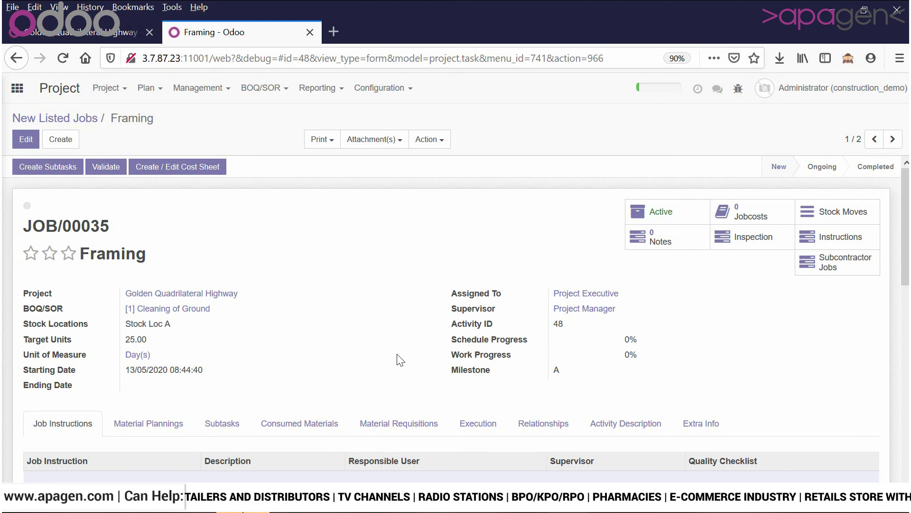
{"action": "left_click", "coordinate": [109, 171]}
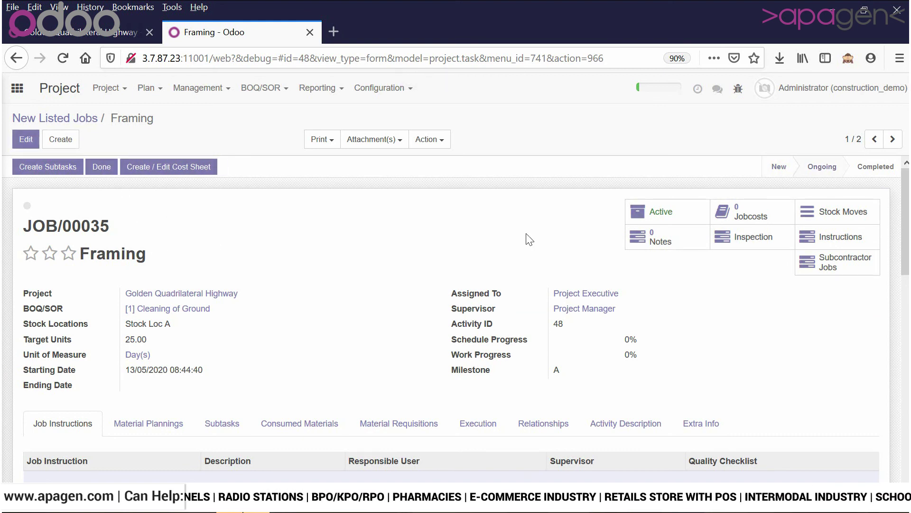
Step: Reopen the Foundation Work job from milestone A in the new listed jobs and validate it
{"action": "left_click", "coordinate": [88, 119]}
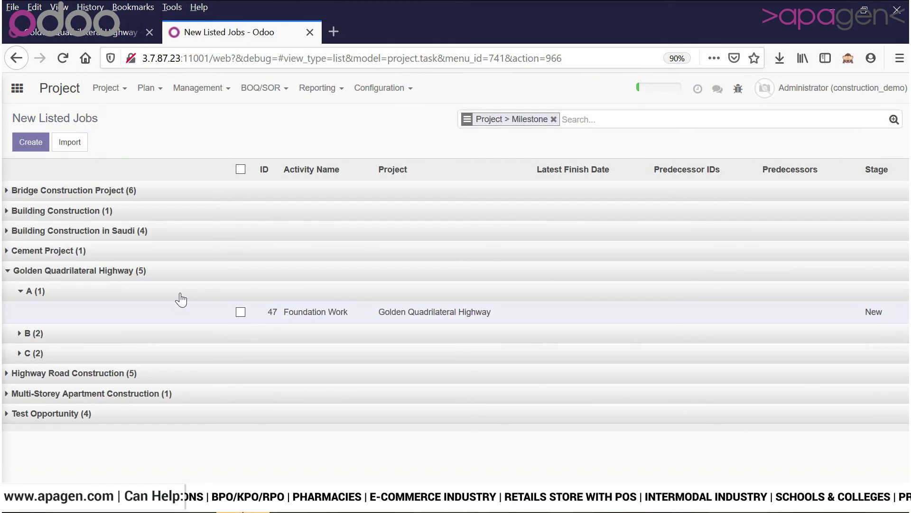
{"action": "left_click", "coordinate": [339, 318]}
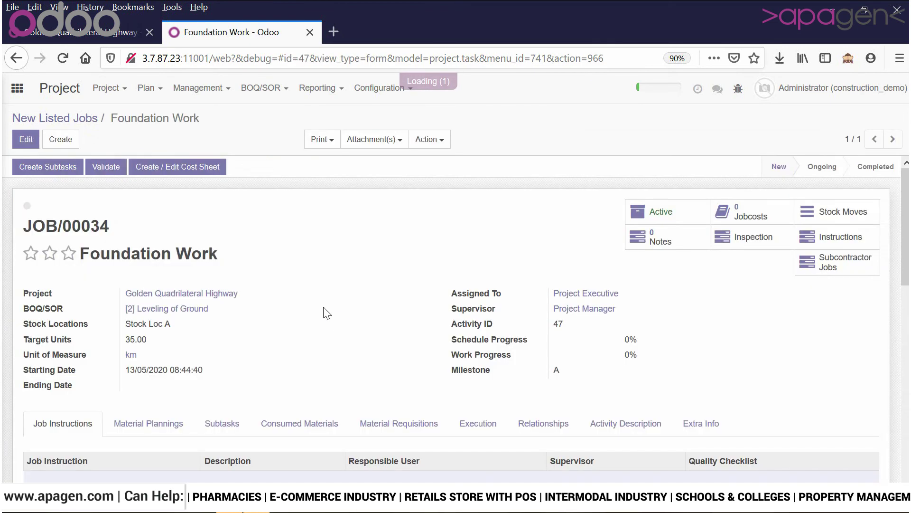
{"action": "left_click", "coordinate": [117, 176]}
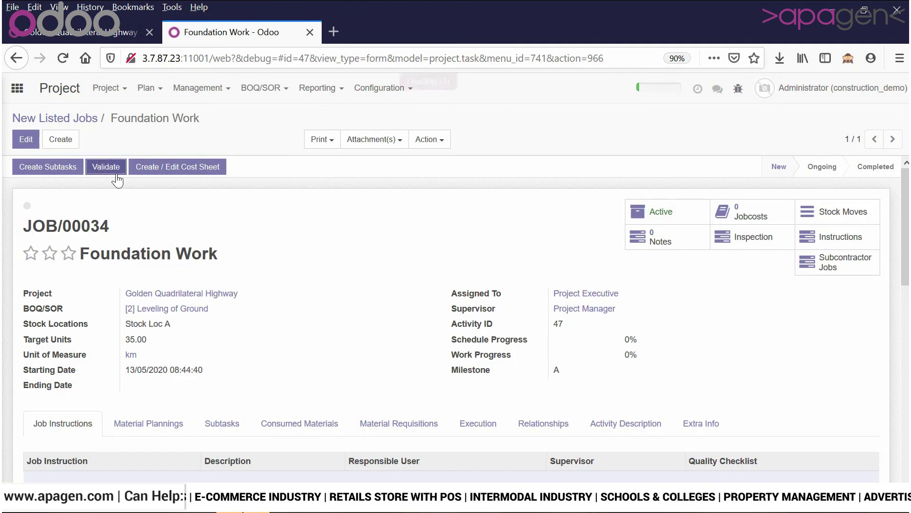
{"action": "double_click", "coordinate": [111, 87]}
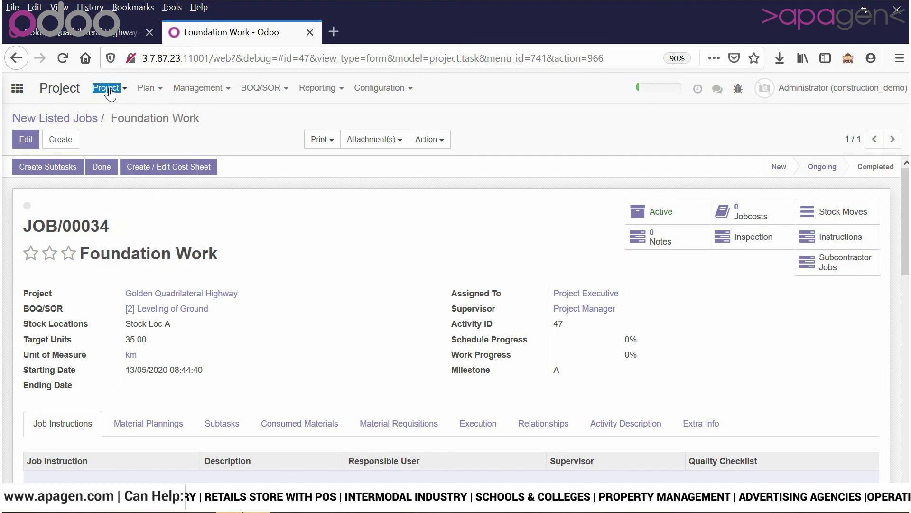
{"action": "left_click", "coordinate": [109, 90]}
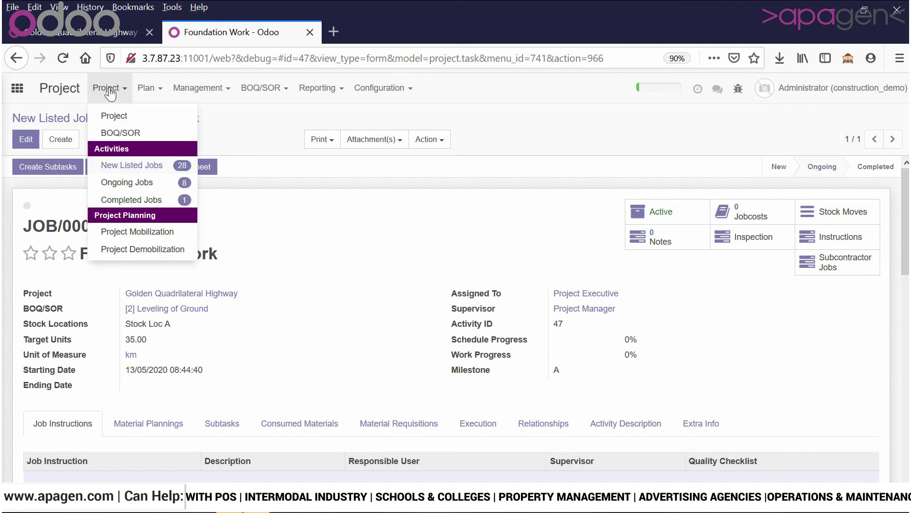
{"action": "left_click", "coordinate": [287, 252]}
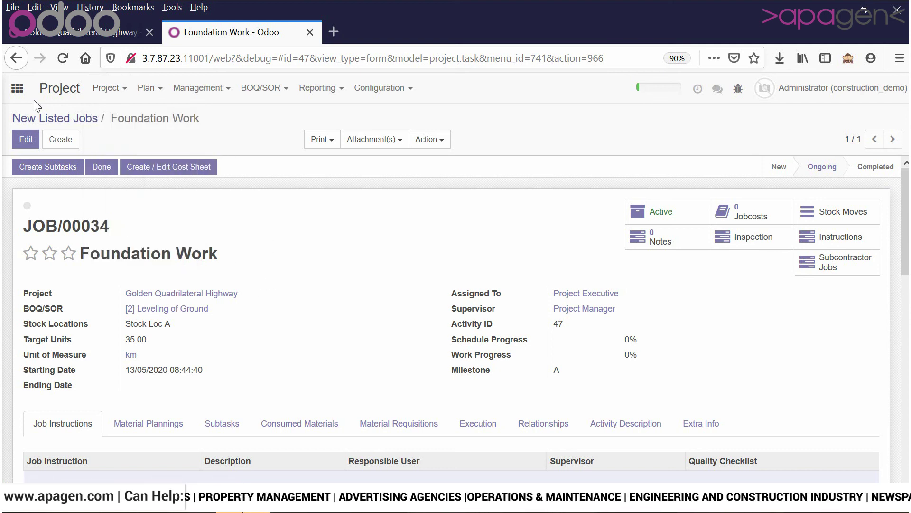
Step: Switch to the Jobs app and open the list of job orders
{"action": "left_click", "coordinate": [18, 91]}
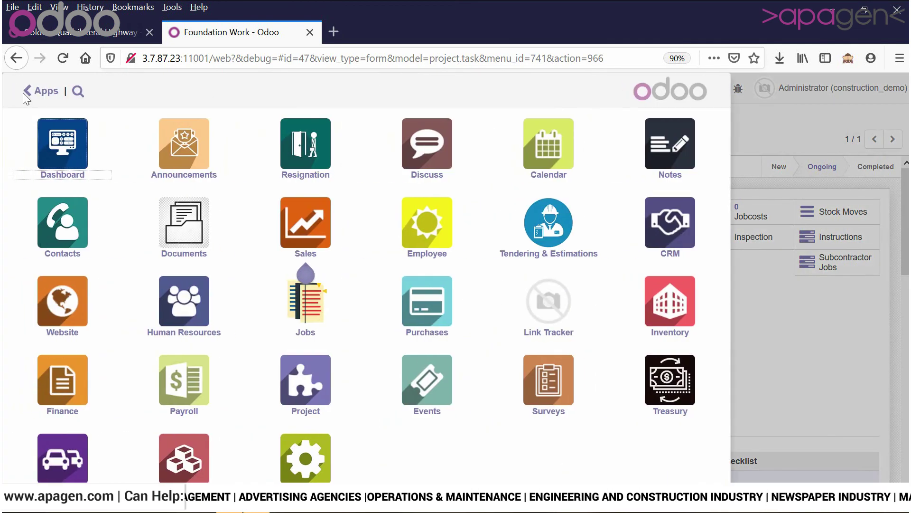
{"action": "left_click", "coordinate": [302, 300]}
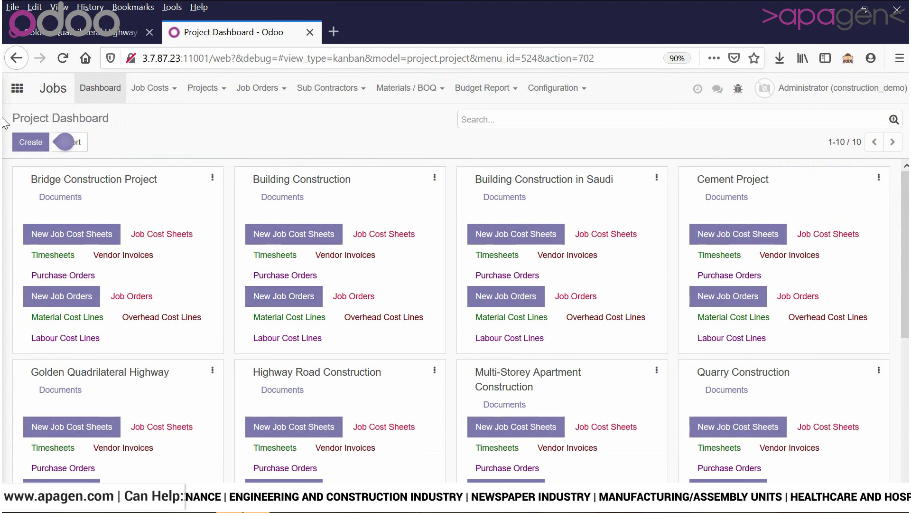
{"action": "left_click", "coordinate": [153, 101]}
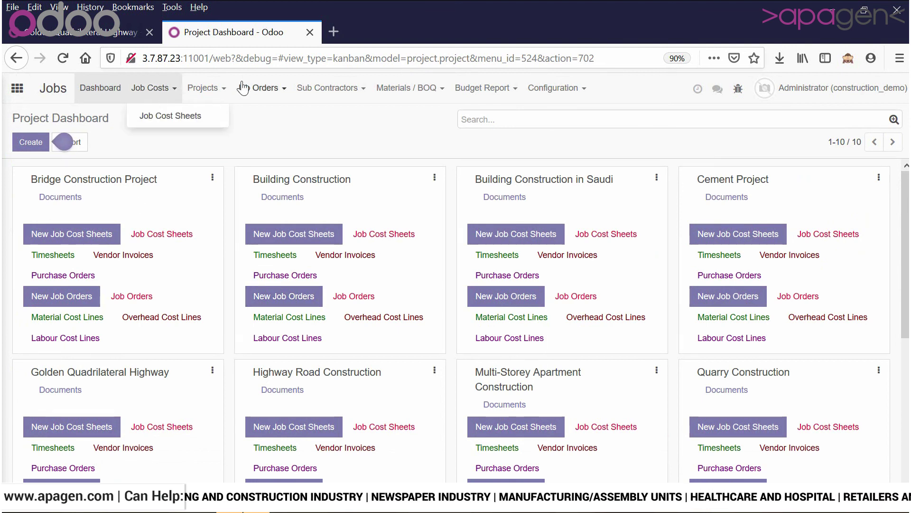
{"action": "left_click", "coordinate": [222, 95]}
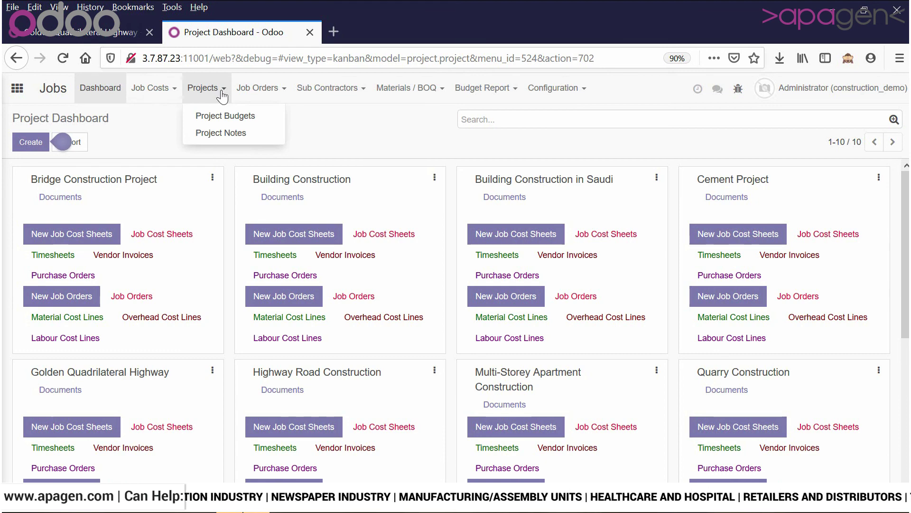
{"action": "double_click", "coordinate": [250, 92]}
{"action": "left_click", "coordinate": [250, 92]}
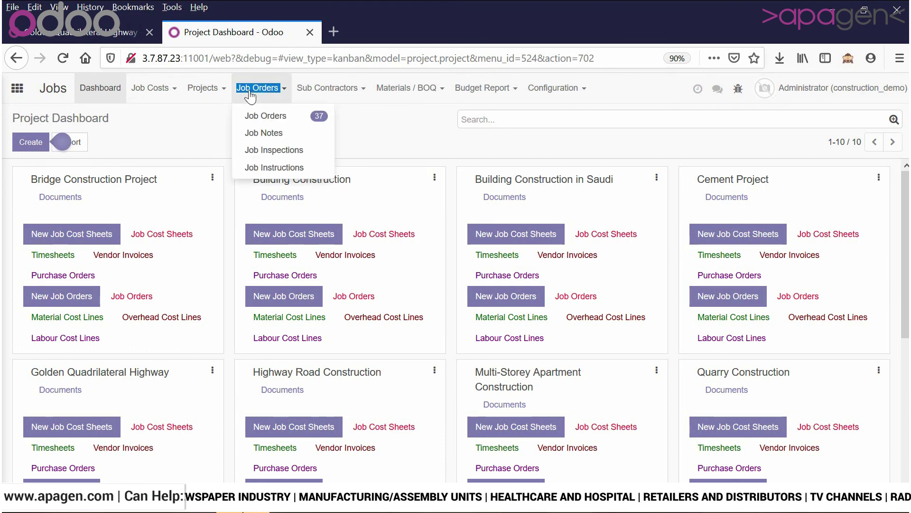
{"action": "left_click", "coordinate": [253, 119]}
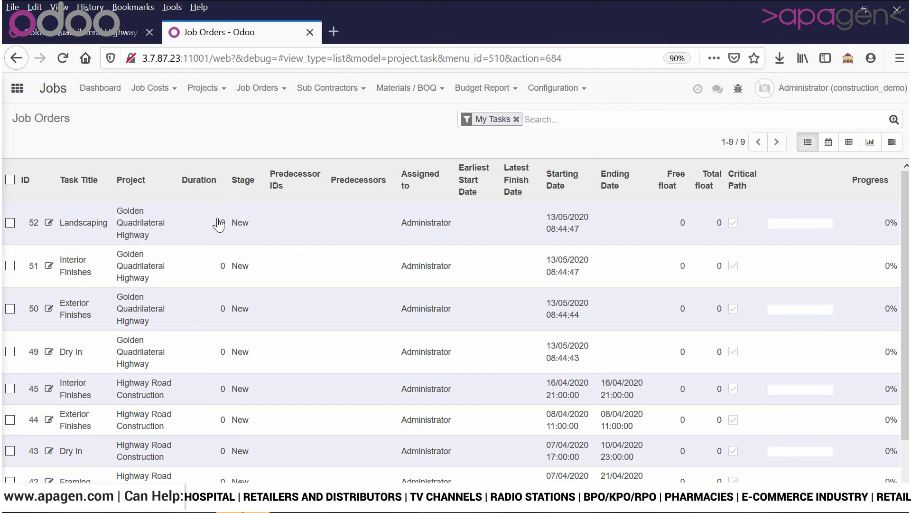
Step: Sort the job orders by project and look through the Golden Quadrilateral Highway entries
{"action": "scroll", "coordinate": [257, 235], "scroll_direction": "down", "scroll_amount": 1}
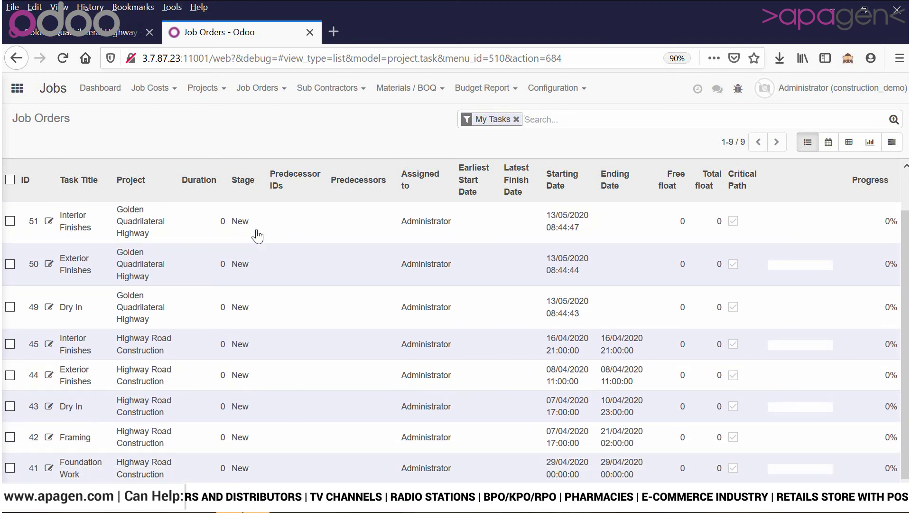
{"action": "scroll", "coordinate": [256, 236], "scroll_direction": "up", "scroll_amount": 1}
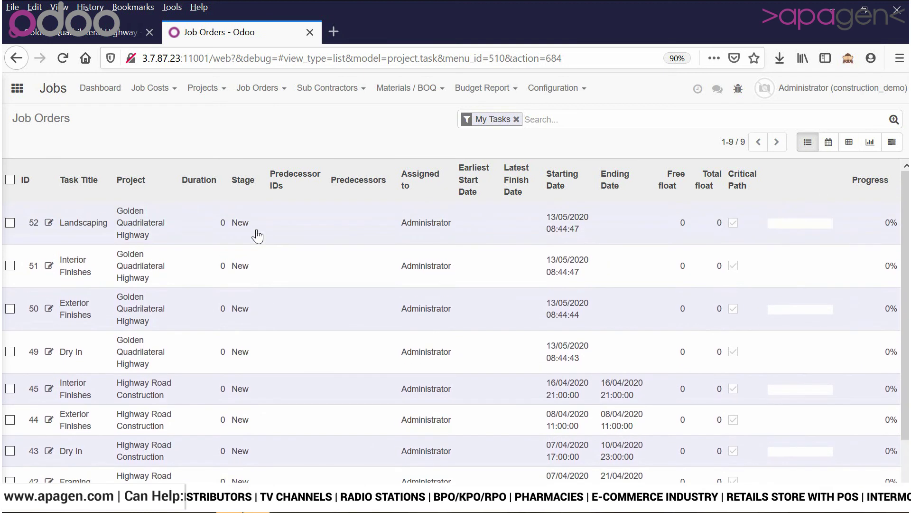
{"action": "left_click", "coordinate": [143, 183]}
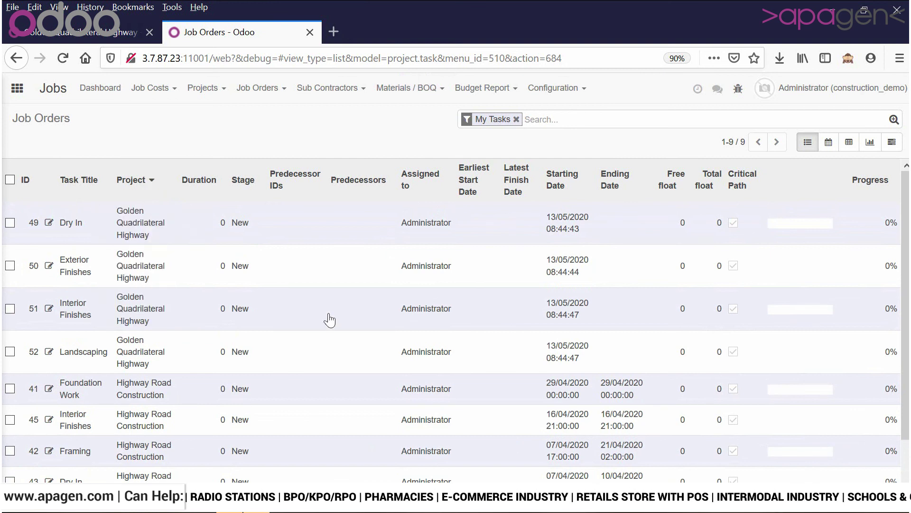
{"action": "scroll", "coordinate": [336, 344], "scroll_direction": "down", "scroll_amount": 1}
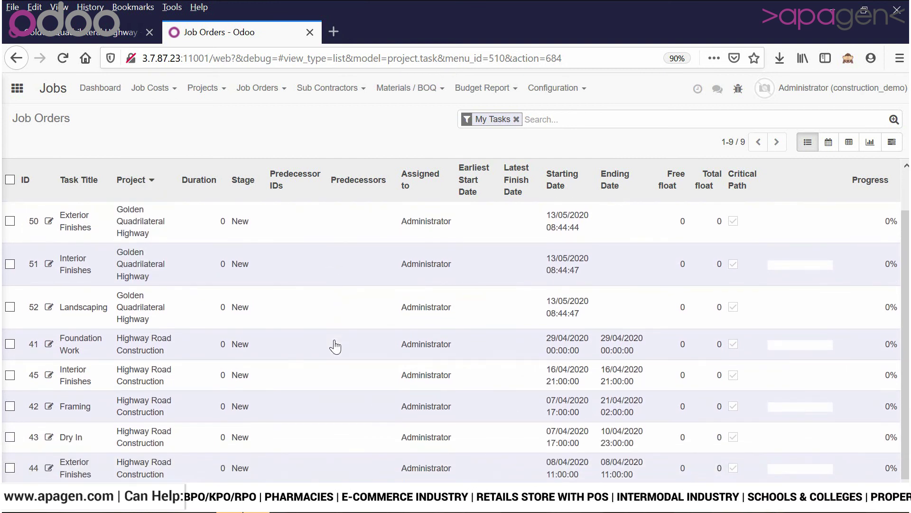
{"action": "scroll", "coordinate": [336, 346], "scroll_direction": "up", "scroll_amount": 1}
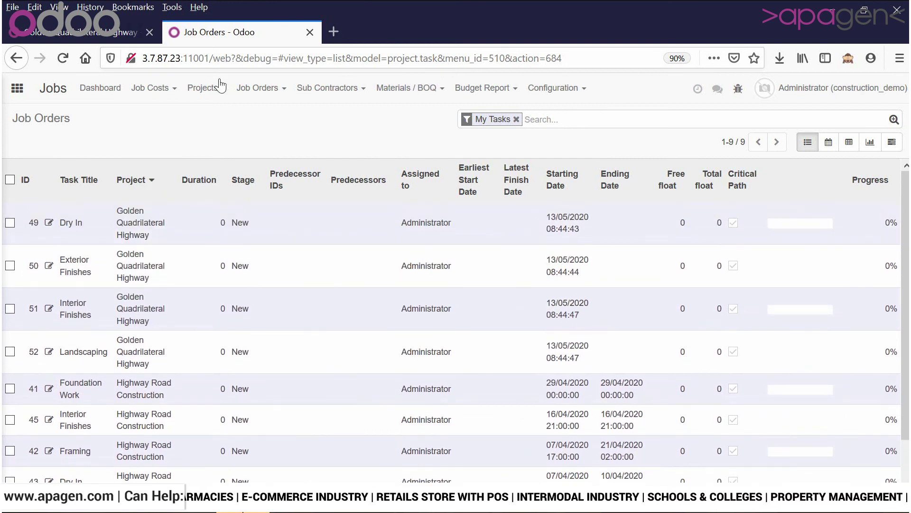
{"action": "left_click", "coordinate": [218, 89]}
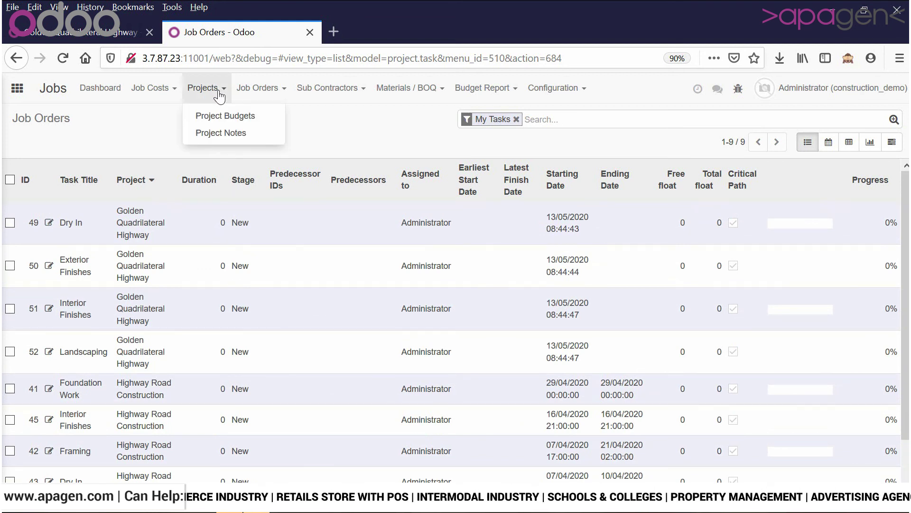
{"action": "left_click", "coordinate": [283, 99]}
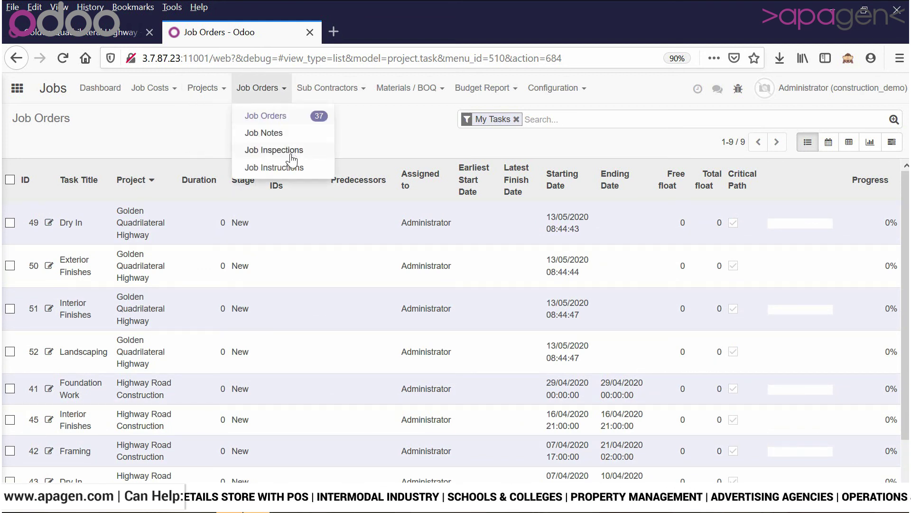
{"action": "double_click", "coordinate": [328, 97]}
{"action": "left_click", "coordinate": [328, 97]}
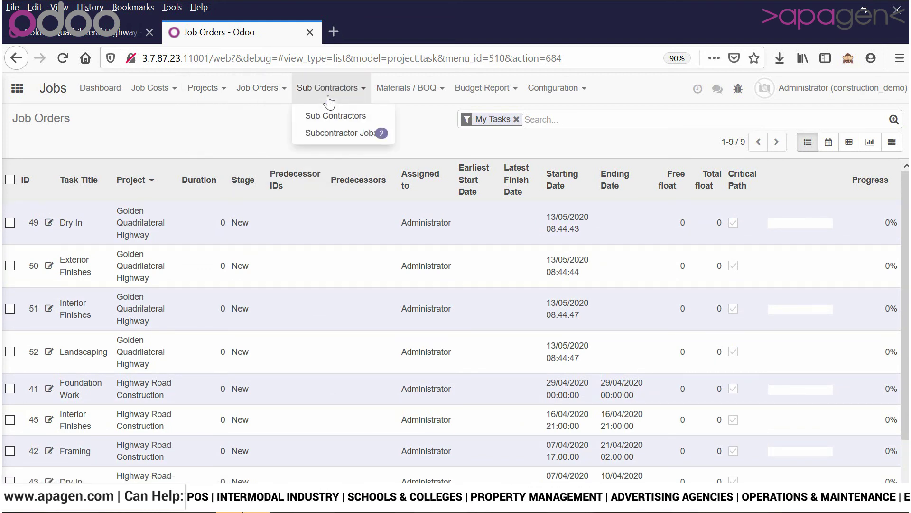
{"action": "left_click", "coordinate": [421, 96]}
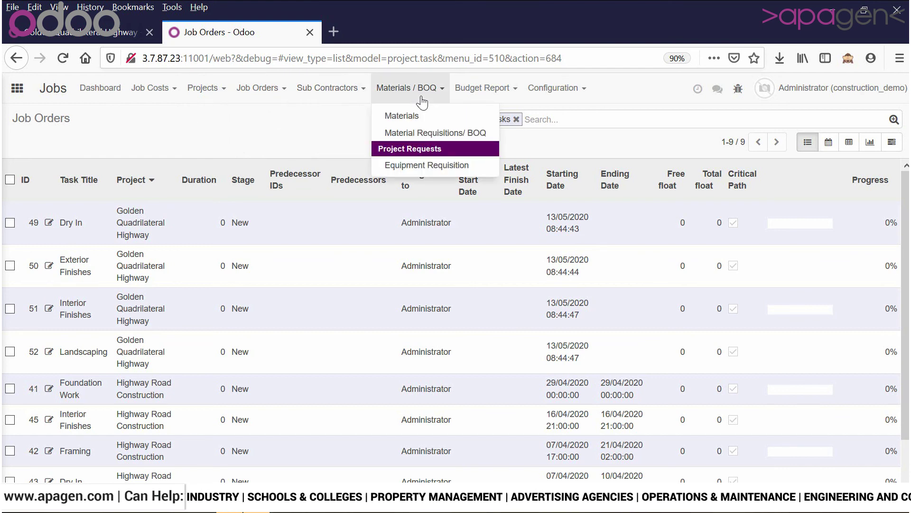
Step: Return to the project dashboard and open the job orders of the Golden Quadrilateral Highway project
{"action": "left_click", "coordinate": [100, 93]}
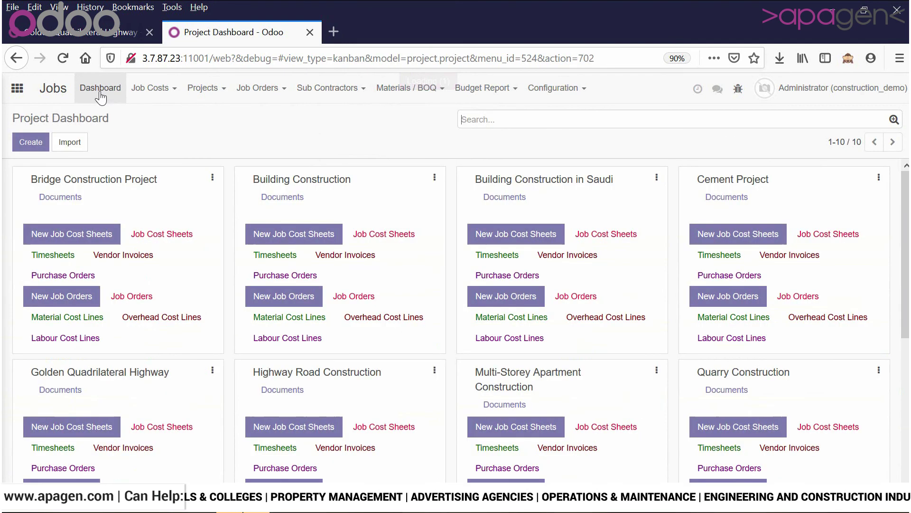
{"action": "scroll", "coordinate": [383, 223], "scroll_direction": "down", "scroll_amount": 2}
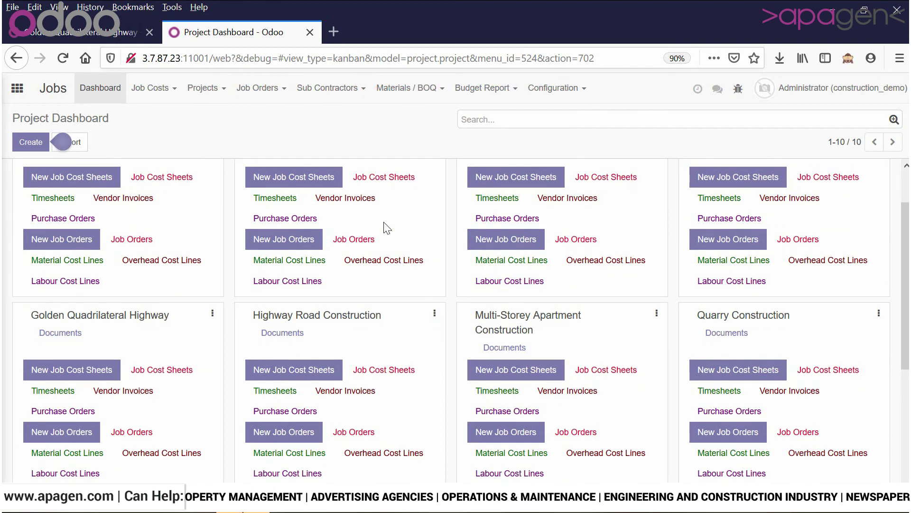
{"action": "scroll", "coordinate": [387, 228], "scroll_direction": "down", "scroll_amount": 3}
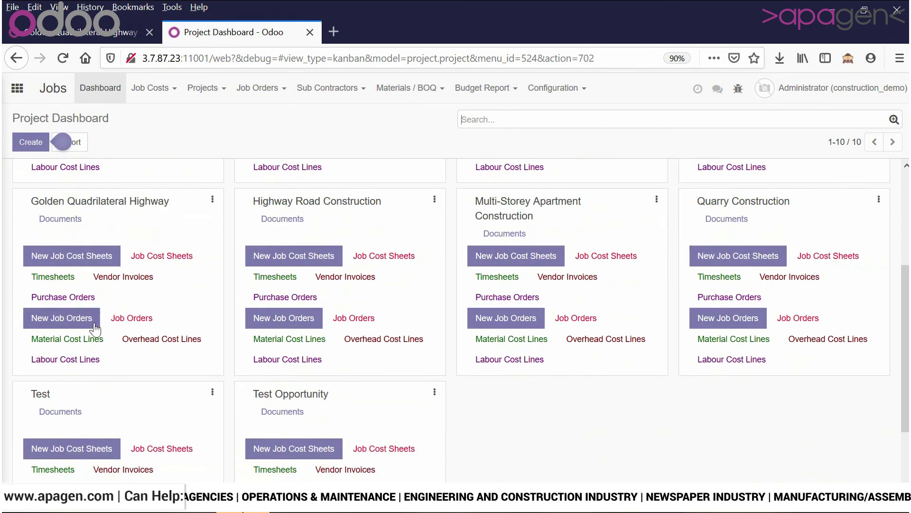
{"action": "left_click", "coordinate": [122, 319]}
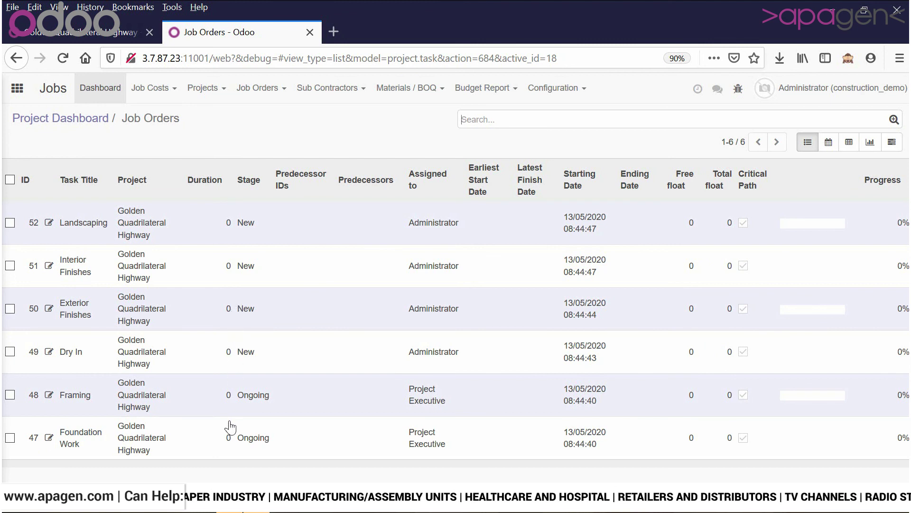
Step: Open the ongoing Framing job order for editing and try to create its cost sheet
{"action": "double_click", "coordinate": [238, 398]}
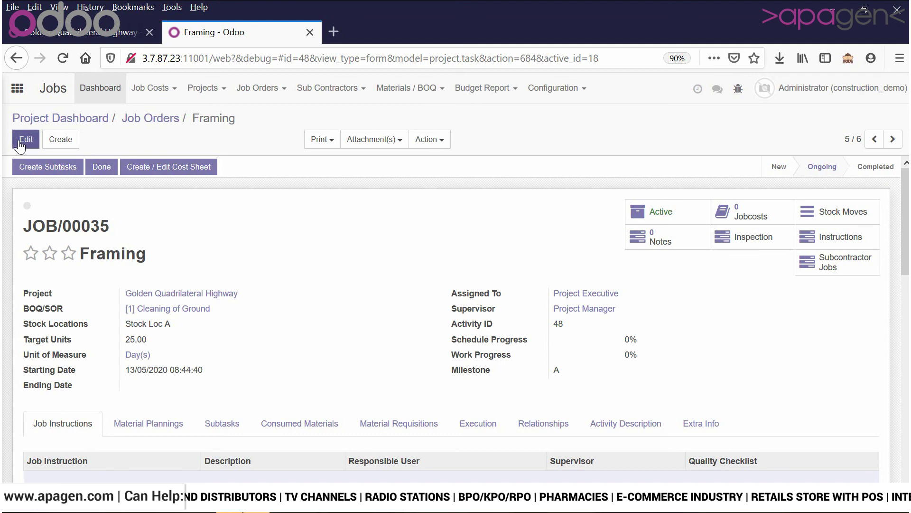
{"action": "key", "text": "alt+shift+a"}
{"action": "scroll", "coordinate": [421, 328], "scroll_direction": "down", "scroll_amount": 4}
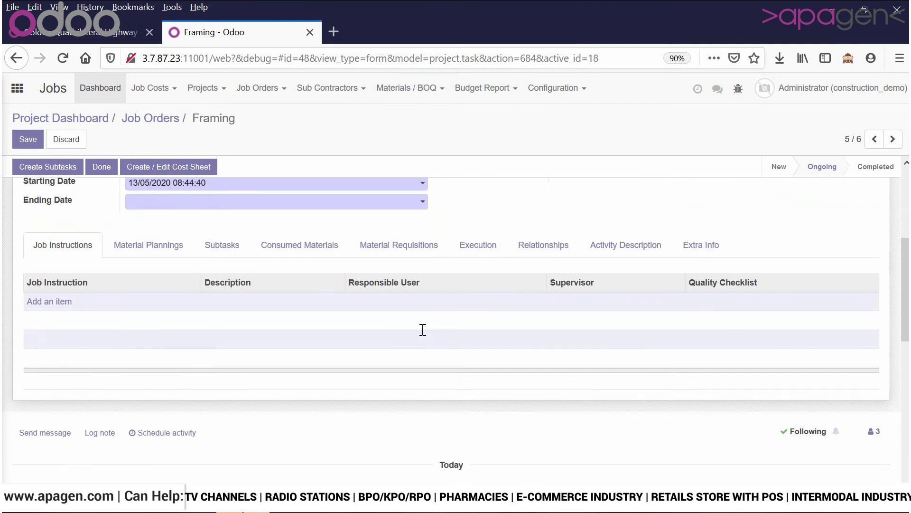
{"action": "scroll", "coordinate": [95, 256], "scroll_direction": "up", "scroll_amount": 2}
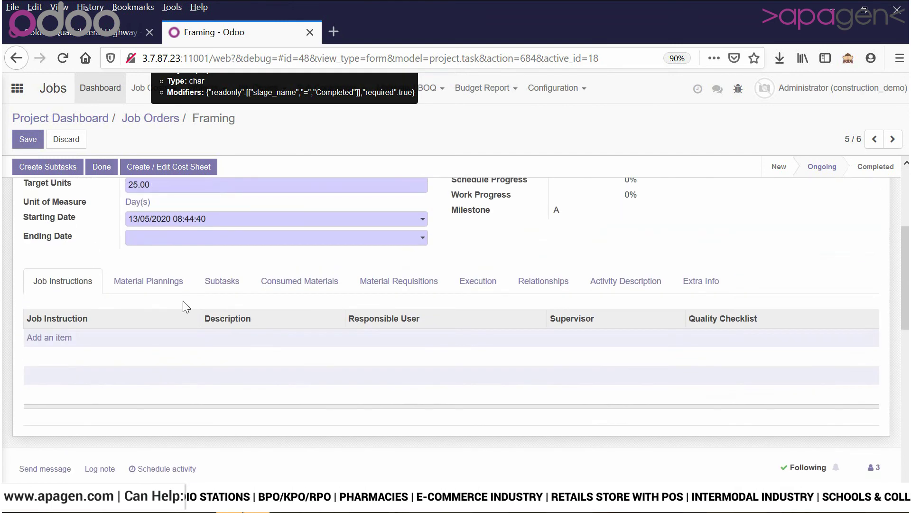
{"action": "scroll", "coordinate": [287, 300], "scroll_direction": "up", "scroll_amount": 4}
{"action": "scroll", "coordinate": [266, 289], "scroll_direction": "up", "scroll_amount": 2}
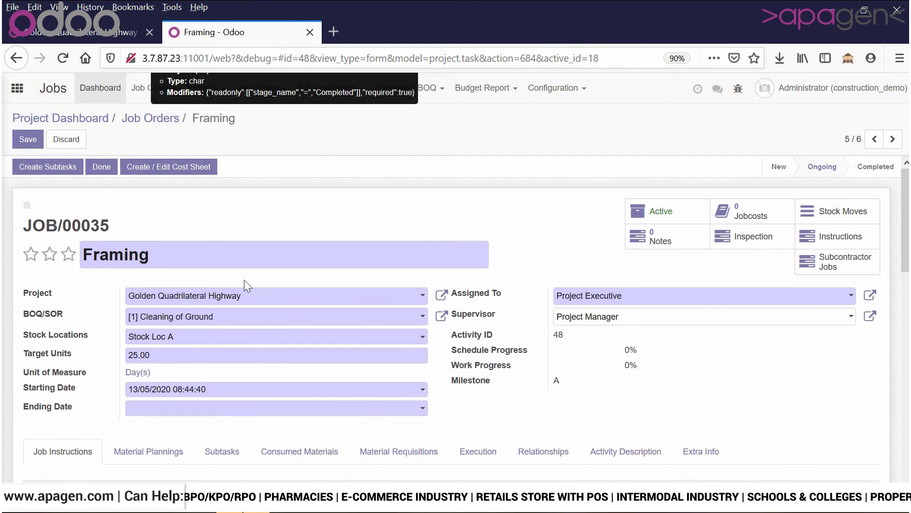
{"action": "left_click", "coordinate": [183, 174]}
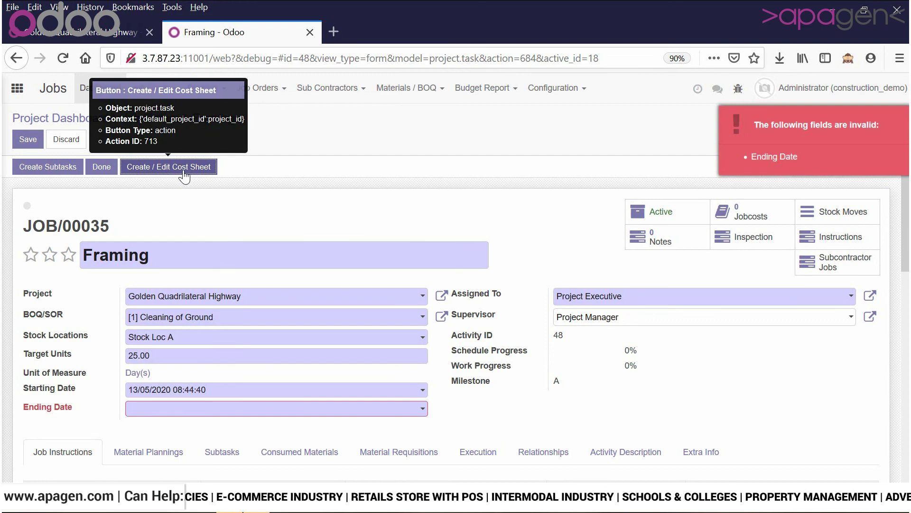
Step: Set the Framing job's starting date to 01/06/2020 and its ending date to 10/06/2020
{"action": "scroll", "coordinate": [248, 245], "scroll_direction": "down", "scroll_amount": 3}
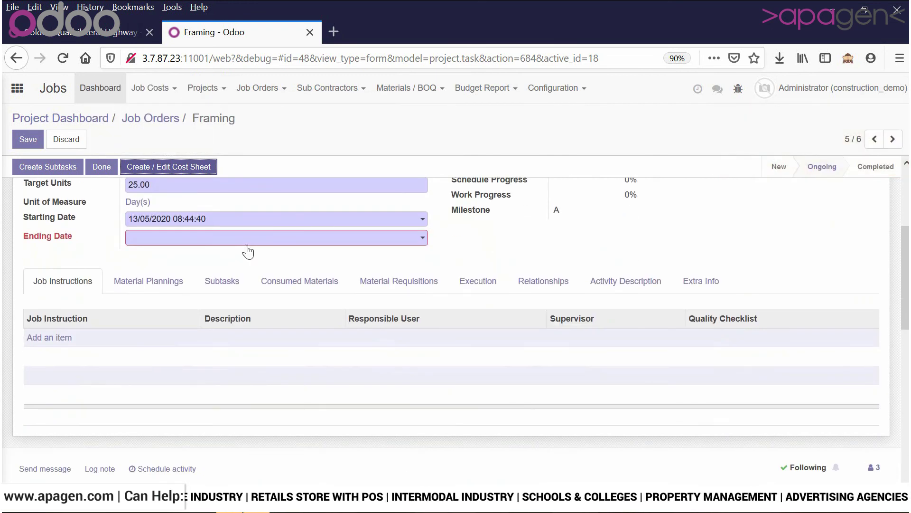
{"action": "left_click", "coordinate": [243, 240]}
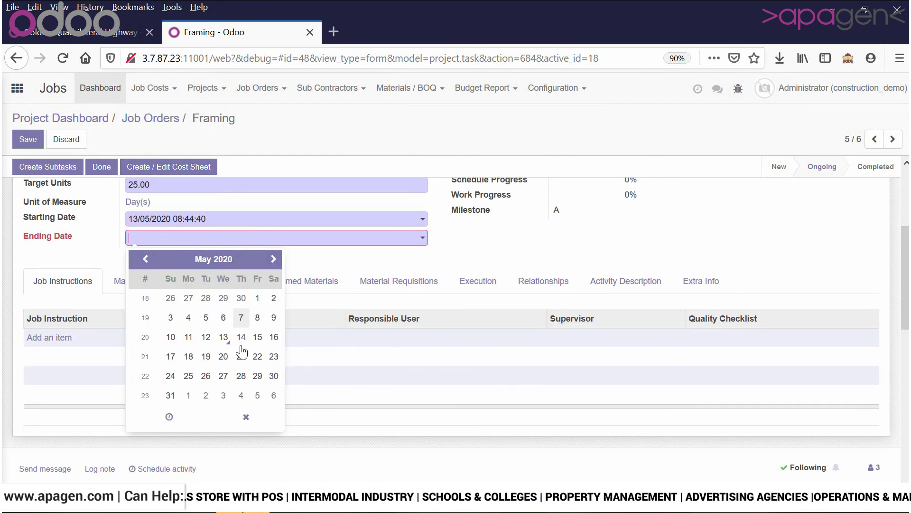
{"action": "left_click", "coordinate": [262, 219]}
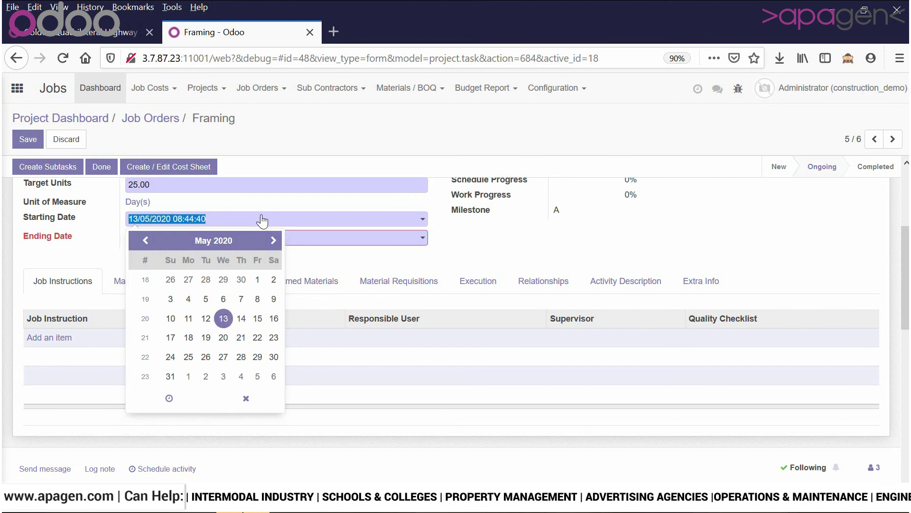
{"action": "left_click", "coordinate": [273, 240]}
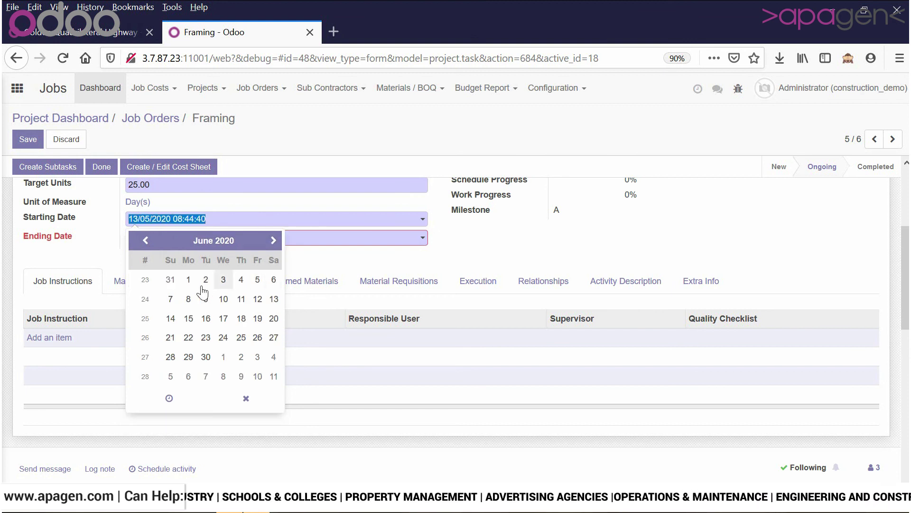
{"action": "left_click", "coordinate": [189, 279]}
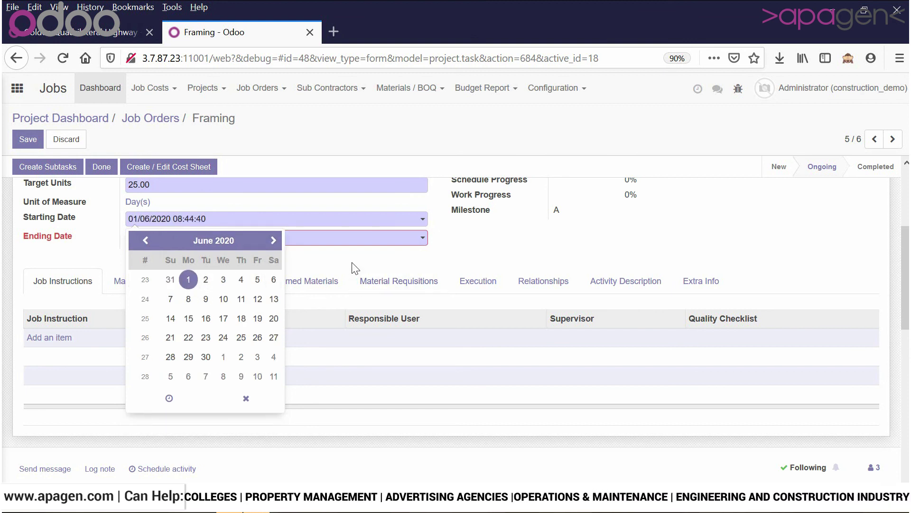
{"action": "left_click", "coordinate": [310, 246]}
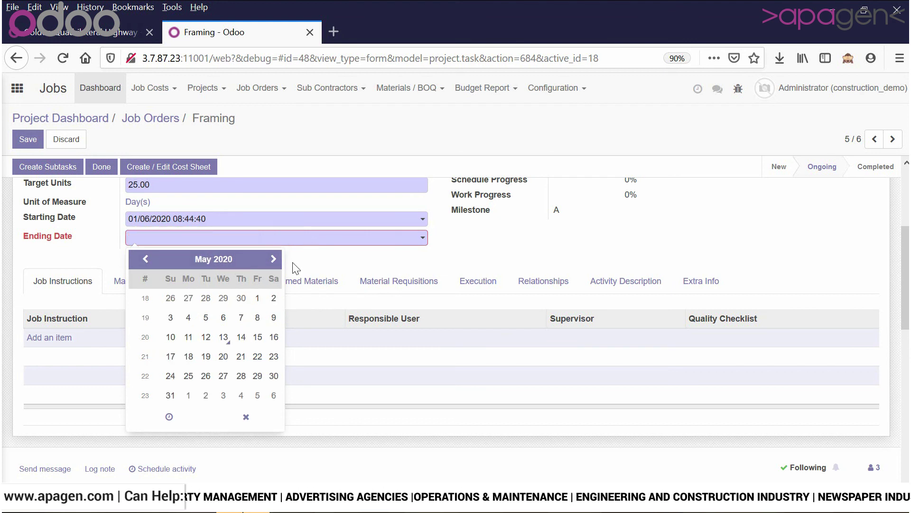
{"action": "left_click", "coordinate": [273, 258]}
{"action": "left_click", "coordinate": [188, 317]}
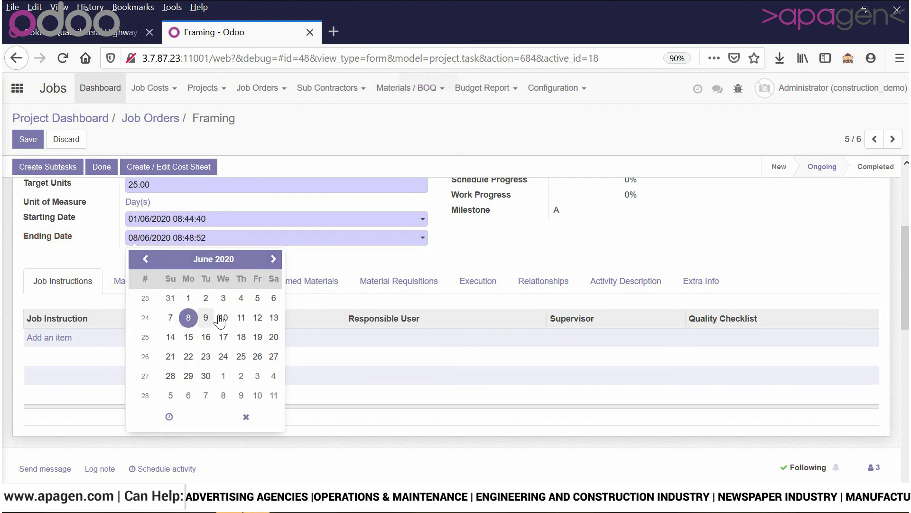
{"action": "left_click", "coordinate": [222, 317]}
{"action": "double_click", "coordinate": [98, 252]}
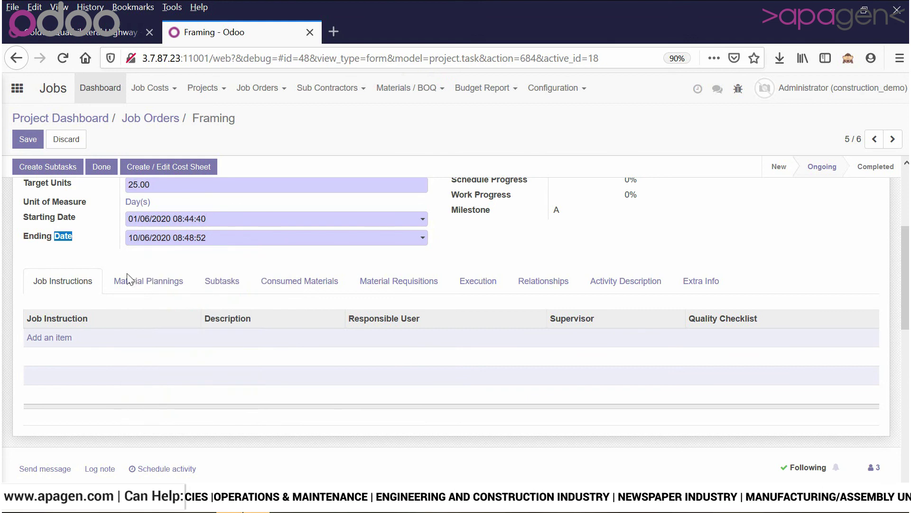
Step: Create a job cost sheet of material planning for the Framing job using the Create Job Cost Sheet option
{"action": "left_click", "coordinate": [521, 290]}
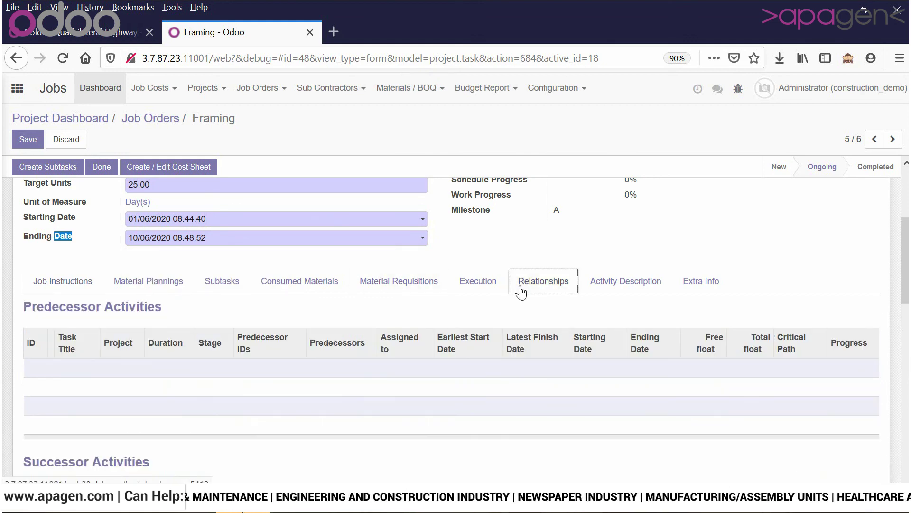
{"action": "scroll", "coordinate": [398, 303], "scroll_direction": "up", "scroll_amount": 3}
{"action": "left_click", "coordinate": [198, 168]}
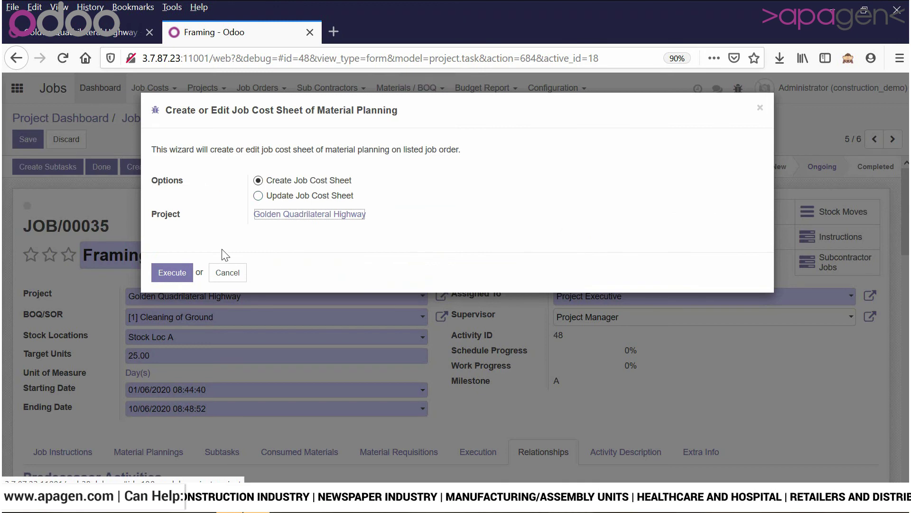
{"action": "left_click", "coordinate": [172, 272]}
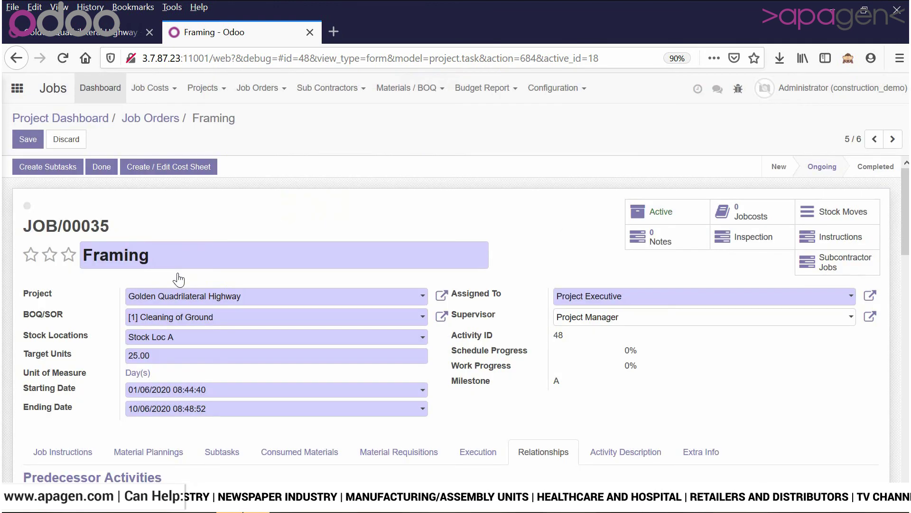
Step: Open the list of job cost sheets linked to the Framing job order
{"action": "scroll", "coordinate": [179, 278], "scroll_direction": "down", "scroll_amount": 3}
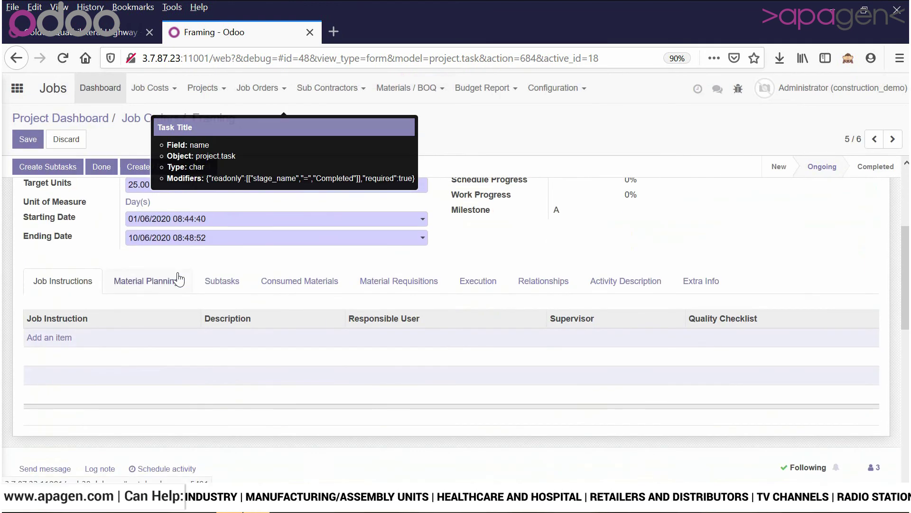
{"action": "scroll", "coordinate": [390, 337], "scroll_direction": "up", "scroll_amount": 3}
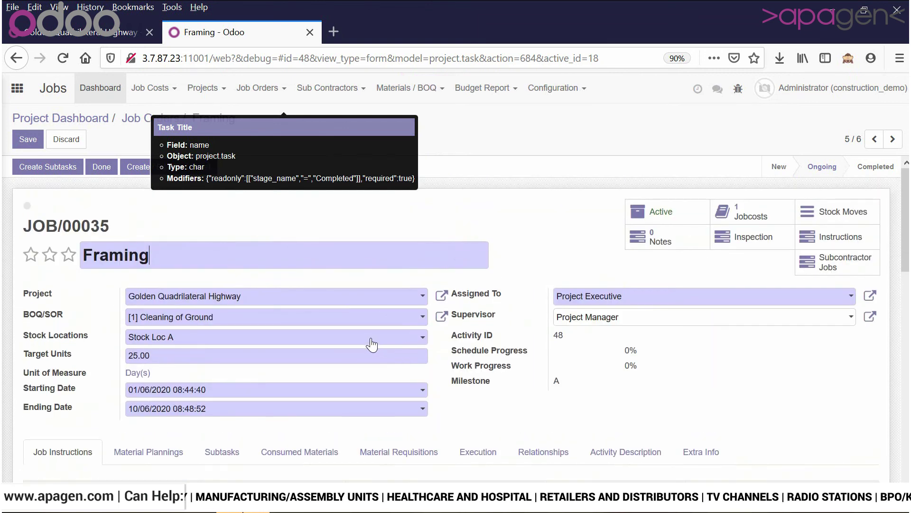
{"action": "left_click", "coordinate": [776, 217]}
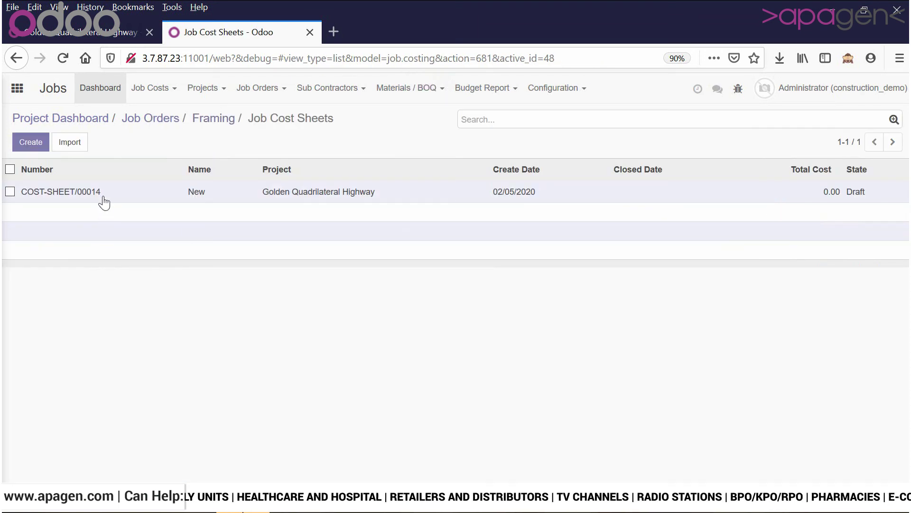
Step: Open COST-SHEET/00014 for editing and add a line of job type Material for product [ASD234512] Cement Bag 355 Kg Bag
{"action": "left_click", "coordinate": [104, 202]}
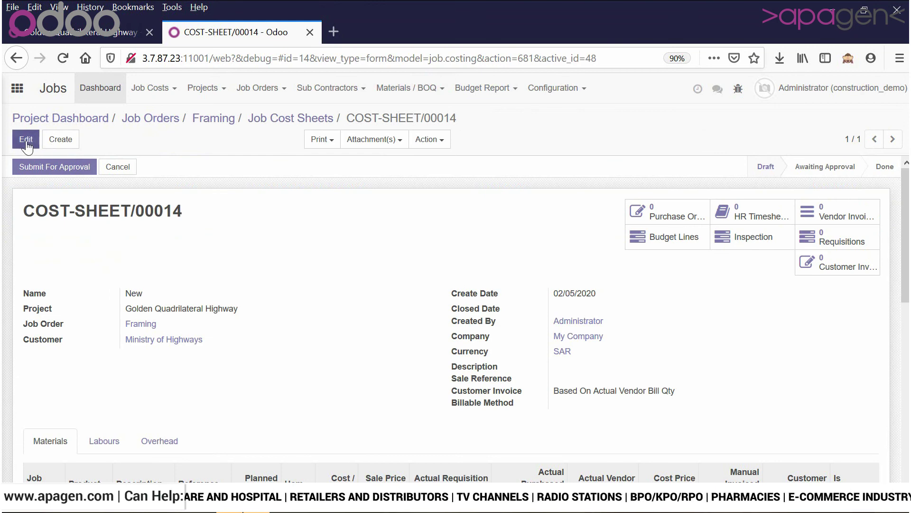
{"action": "left_click", "coordinate": [26, 141]}
{"action": "scroll", "coordinate": [287, 237], "scroll_direction": "down", "scroll_amount": 2}
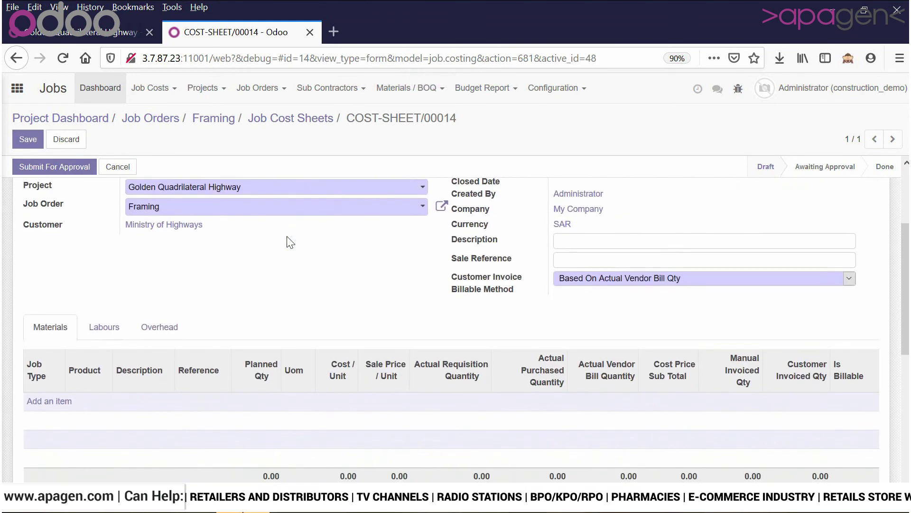
{"action": "scroll", "coordinate": [287, 240], "scroll_direction": "down", "scroll_amount": 3}
{"action": "left_click", "coordinate": [49, 244]}
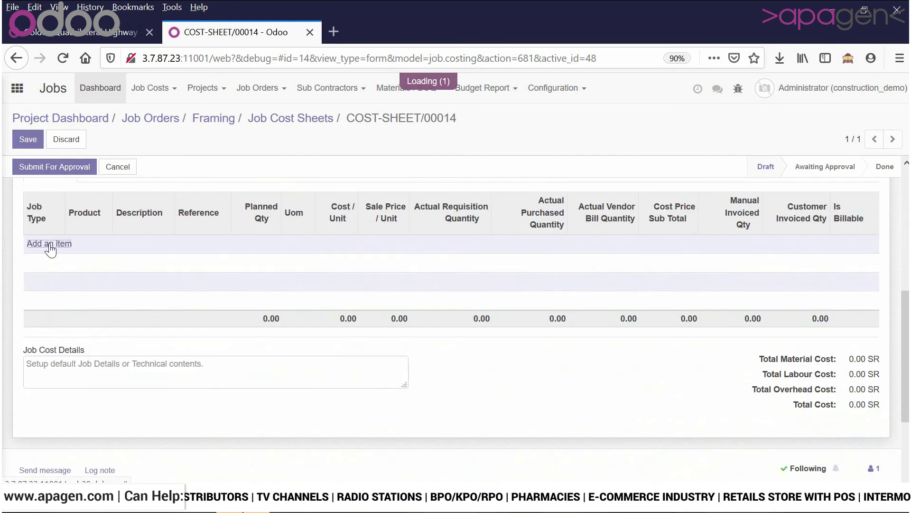
{"action": "left_click", "coordinate": [51, 270]}
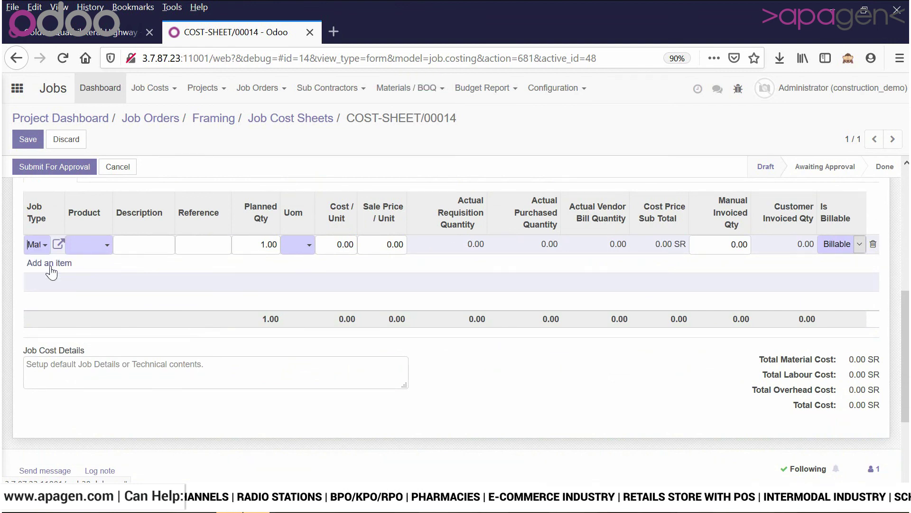
{"action": "scroll", "coordinate": [85, 263], "scroll_direction": "up", "scroll_amount": 1}
{"action": "left_click", "coordinate": [90, 306]}
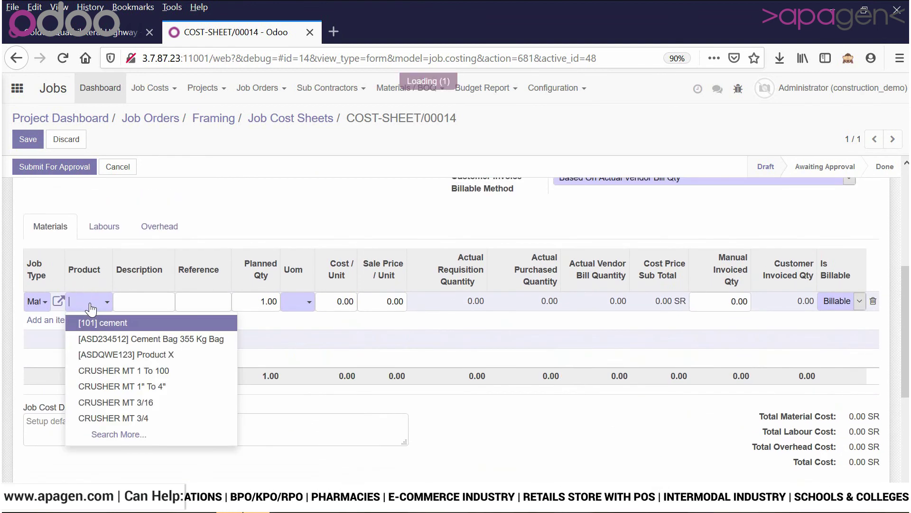
{"action": "left_click", "coordinate": [96, 340]}
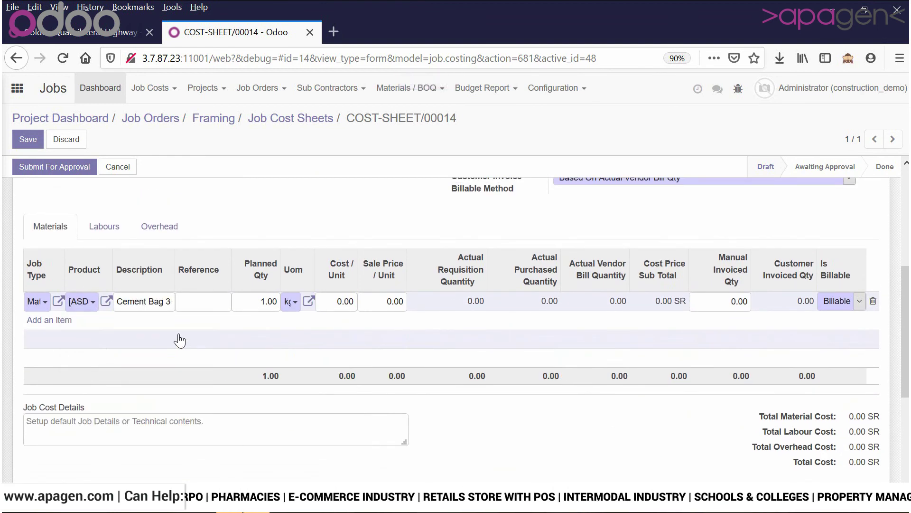
Step: Set the Cement Bag 355 Kg line's planned quantity to 5, cost per unit to 5 and sale price per unit to 6
{"action": "left_click", "coordinate": [258, 301]}
{"action": "left_click", "coordinate": [290, 303]}
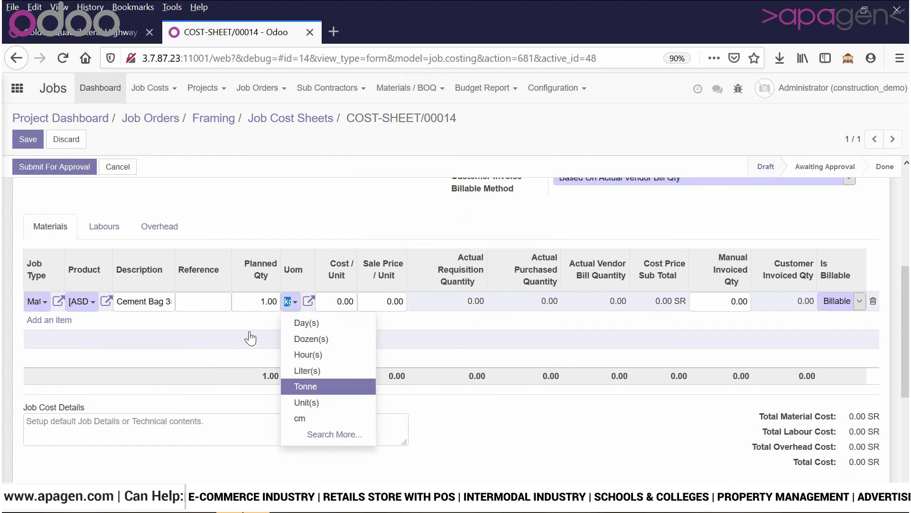
{"action": "left_click", "coordinate": [258, 300]}
{"action": "type", "text": "5"}
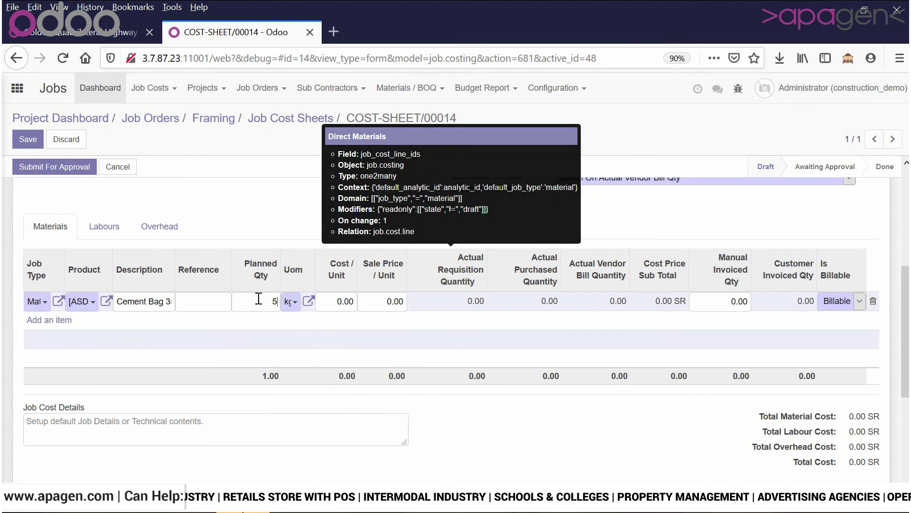
{"action": "key", "text": "Tab"}
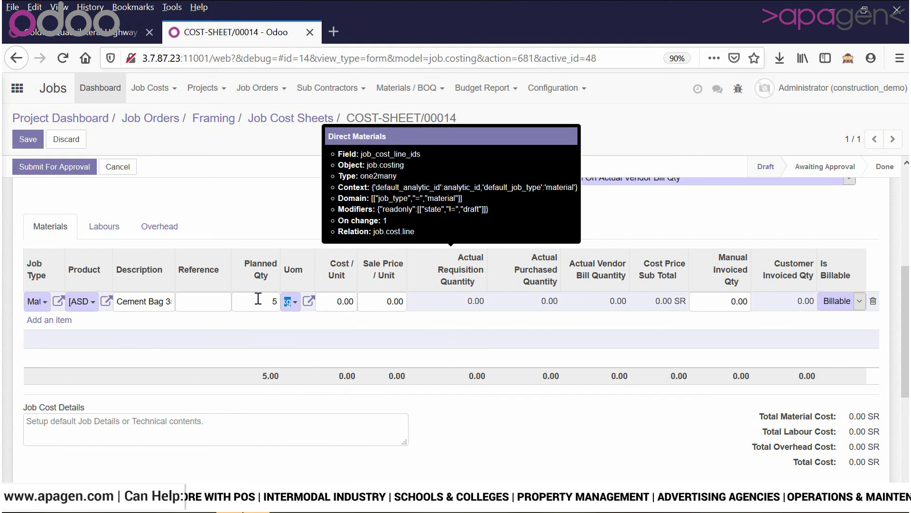
{"action": "key", "text": "Tab"}
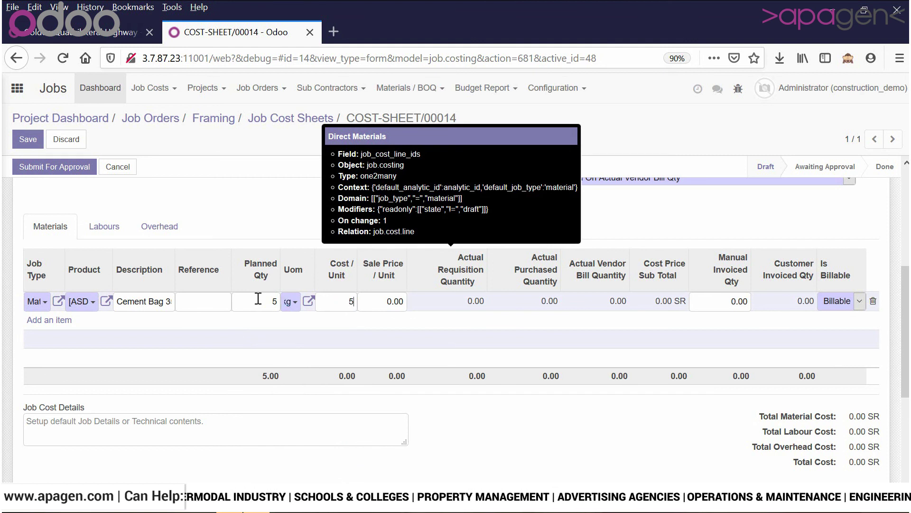
{"action": "key", "text": "Tab"}
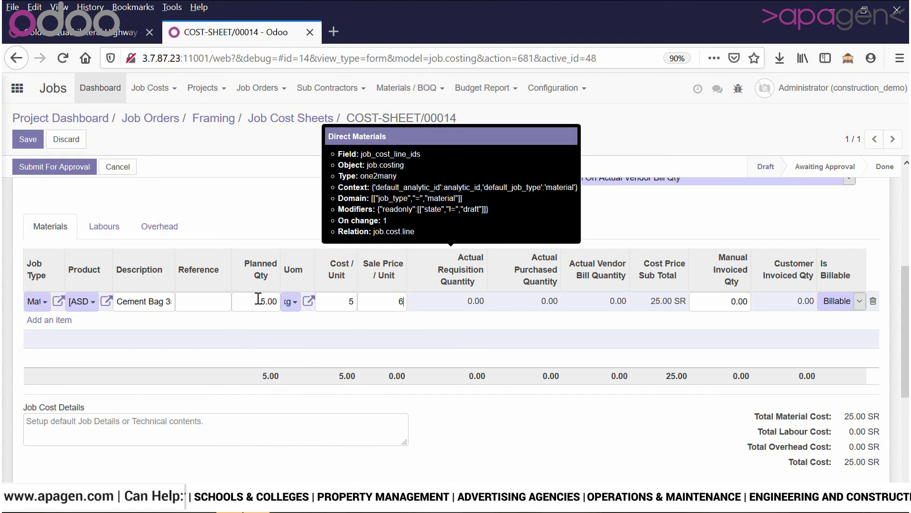
{"action": "type", "text": "6"}
{"action": "key", "text": "Tab"}
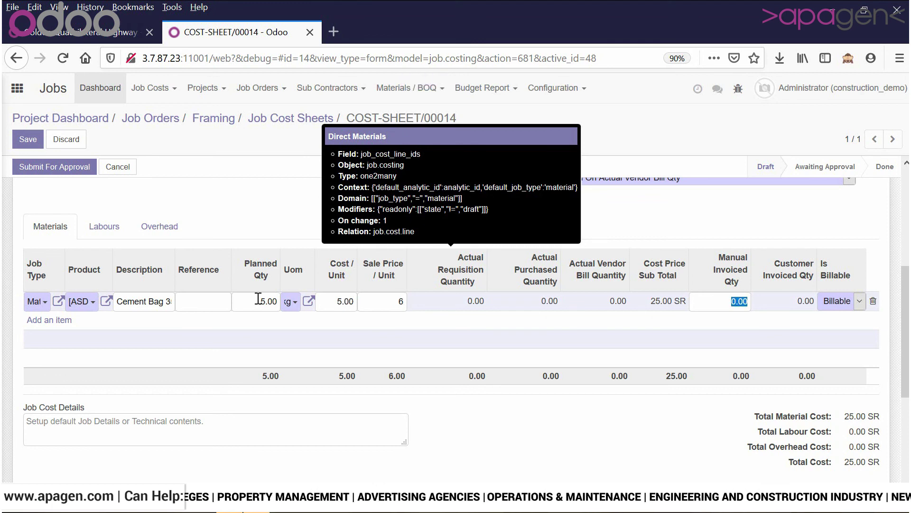
{"action": "left_click", "coordinate": [698, 236]}
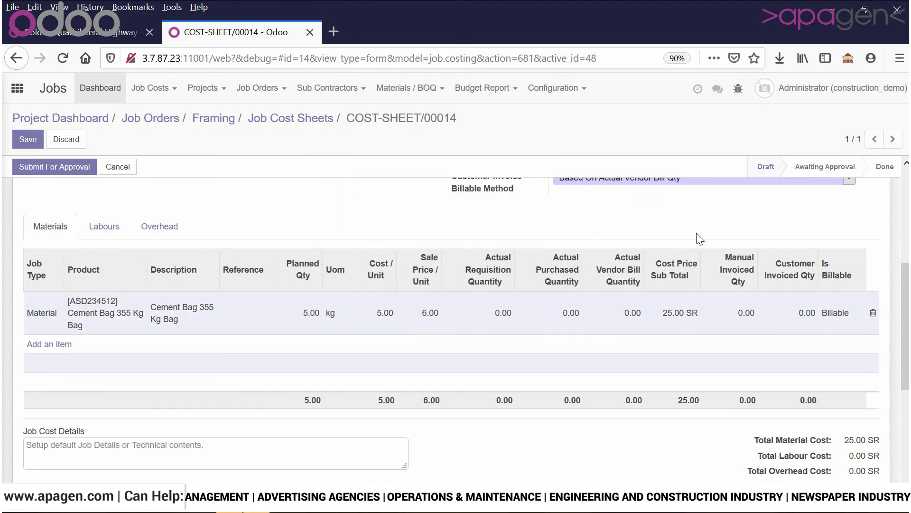
Step: Add a second materials line of job type Material for product Cement Bag 466 Kg Bag
{"action": "left_click", "coordinate": [59, 345]}
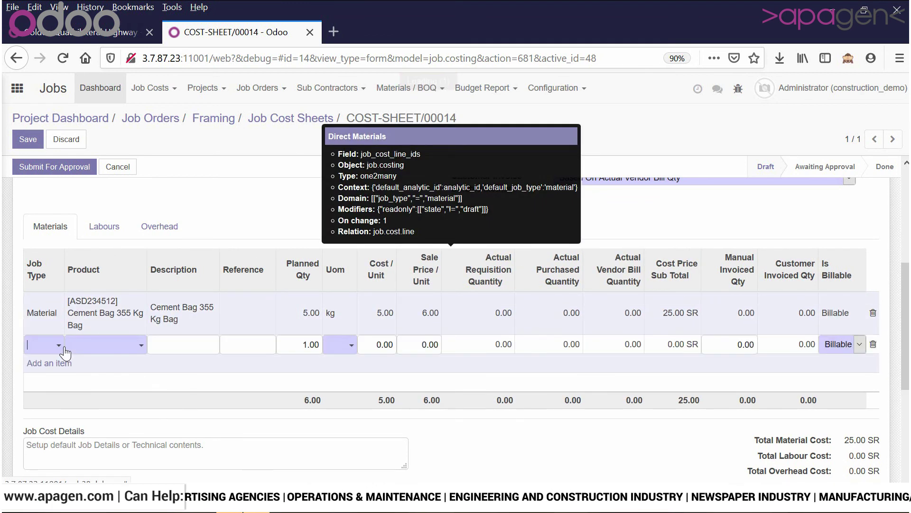
{"action": "left_click", "coordinate": [56, 347]}
{"action": "left_click", "coordinate": [56, 365]}
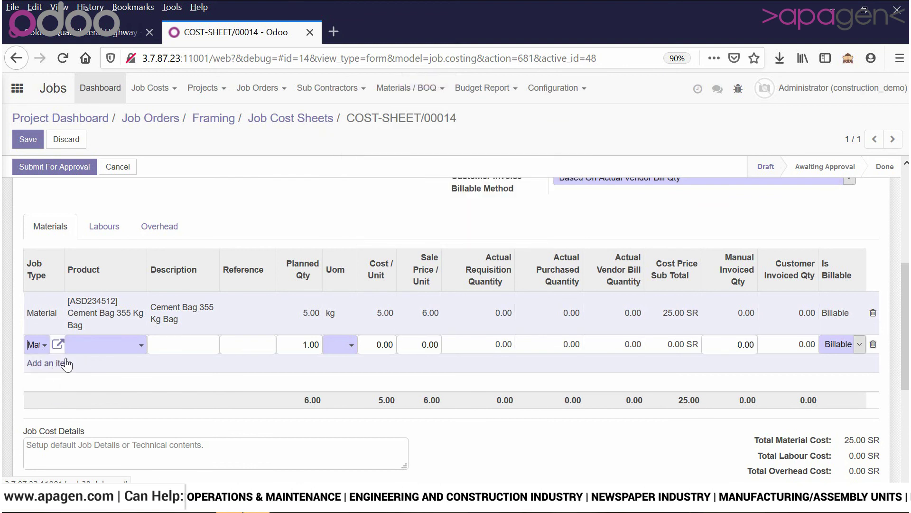
{"action": "left_click", "coordinate": [121, 353]}
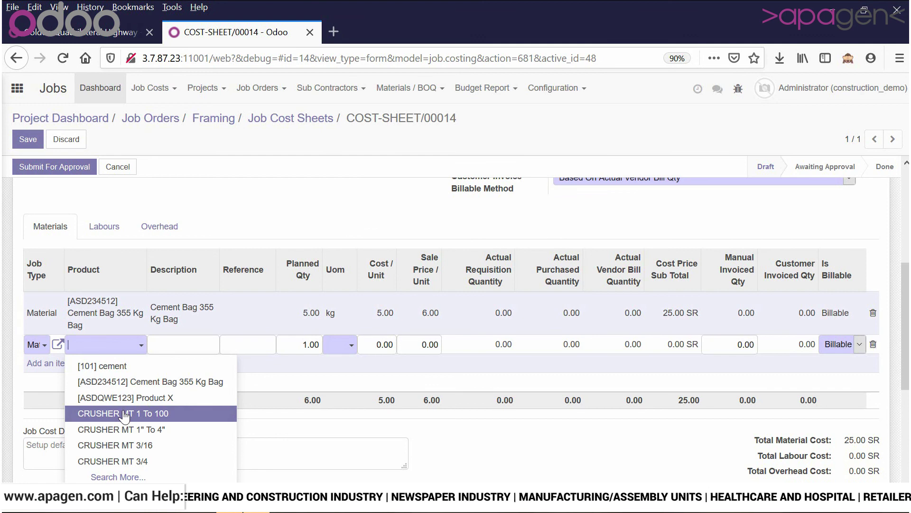
{"action": "left_click", "coordinate": [119, 476]}
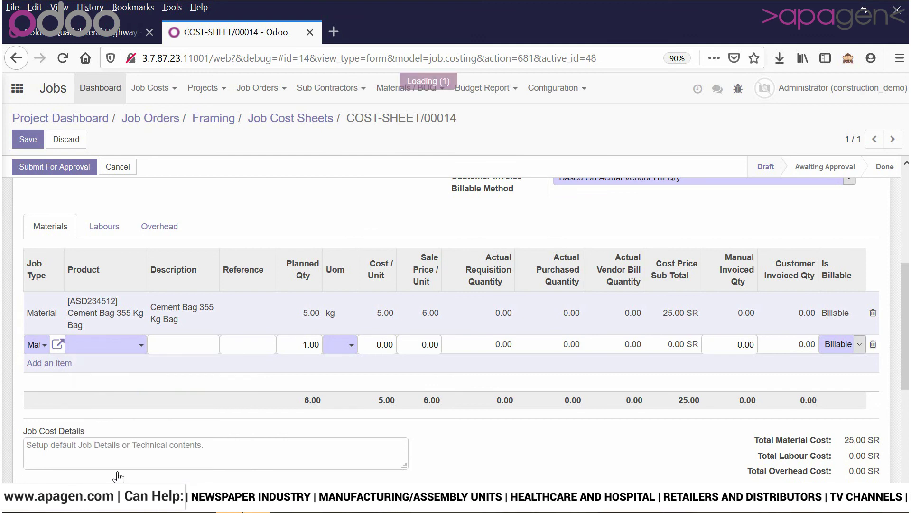
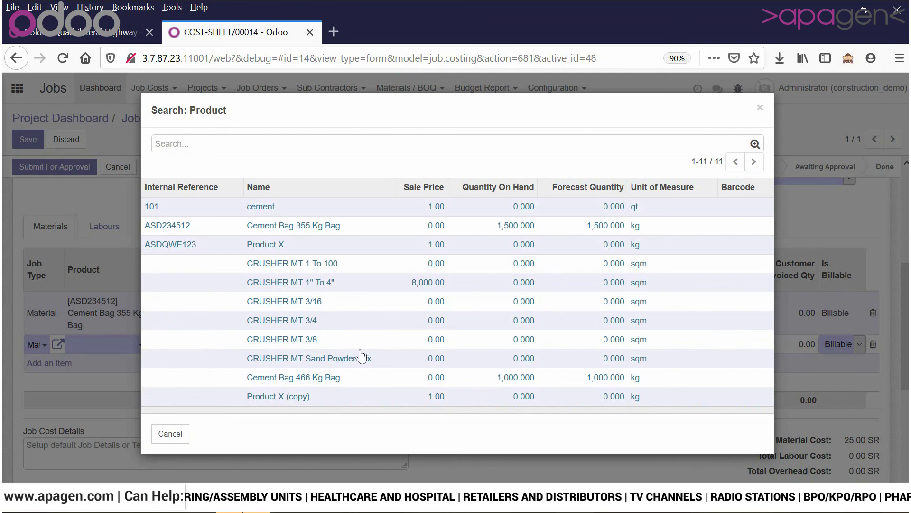
{"action": "left_click", "coordinate": [345, 378]}
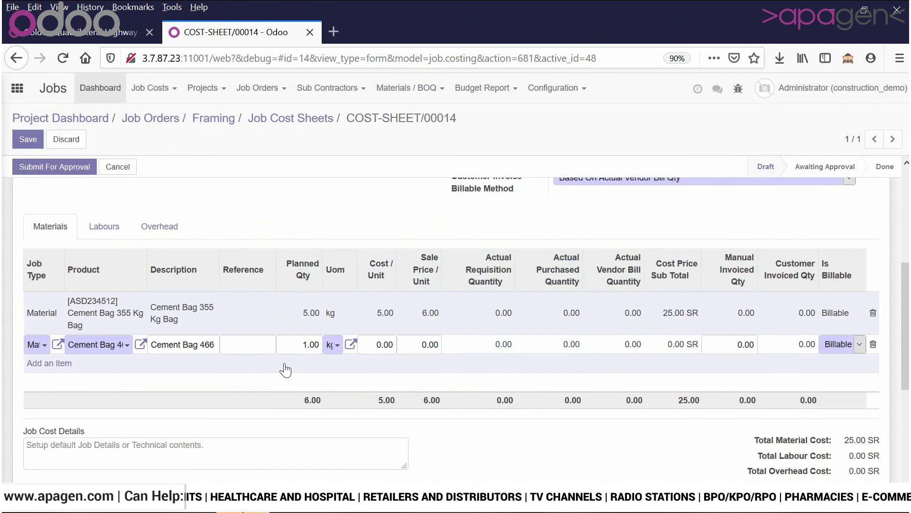
Step: Set the Cement Bag 466 Kg line's planned quantity to 25, cost per unit to 26 and sale price per unit to 35
{"action": "left_click", "coordinate": [289, 344]}
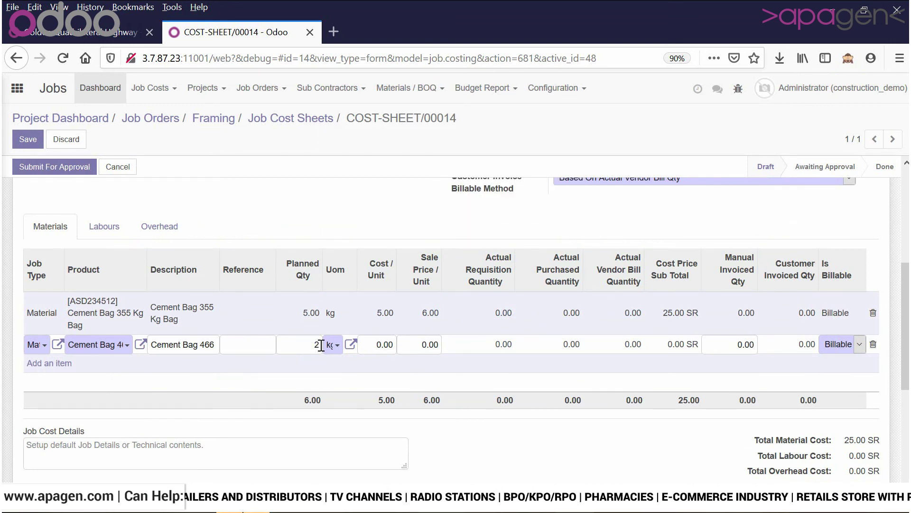
{"action": "key", "text": "Tab"}
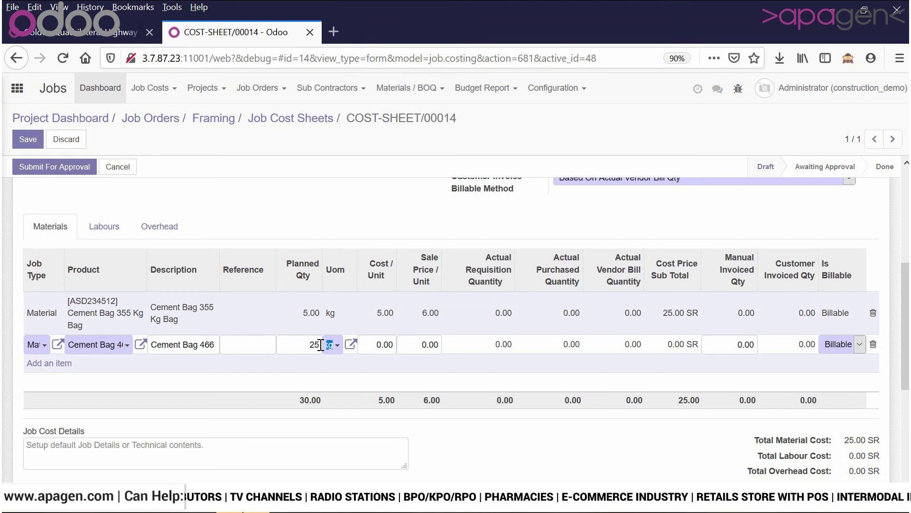
{"action": "key", "text": "Tab"}
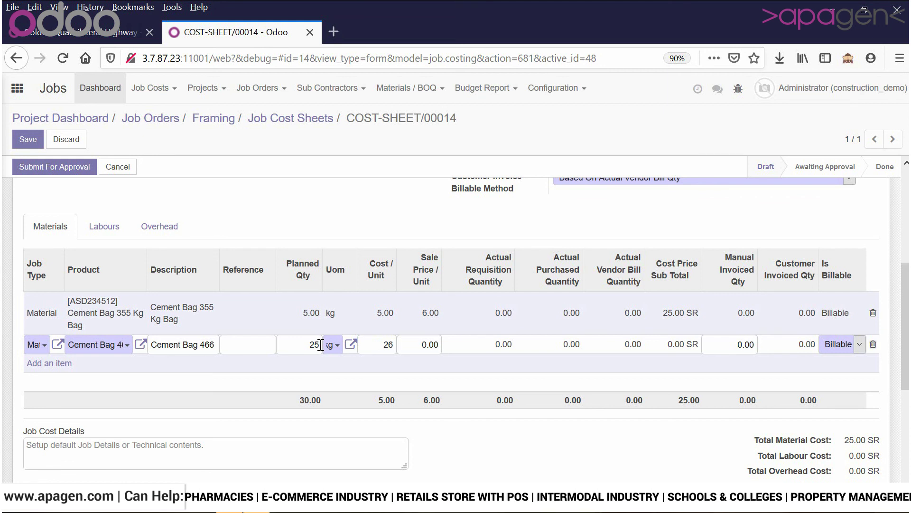
{"action": "key", "text": "Tab"}
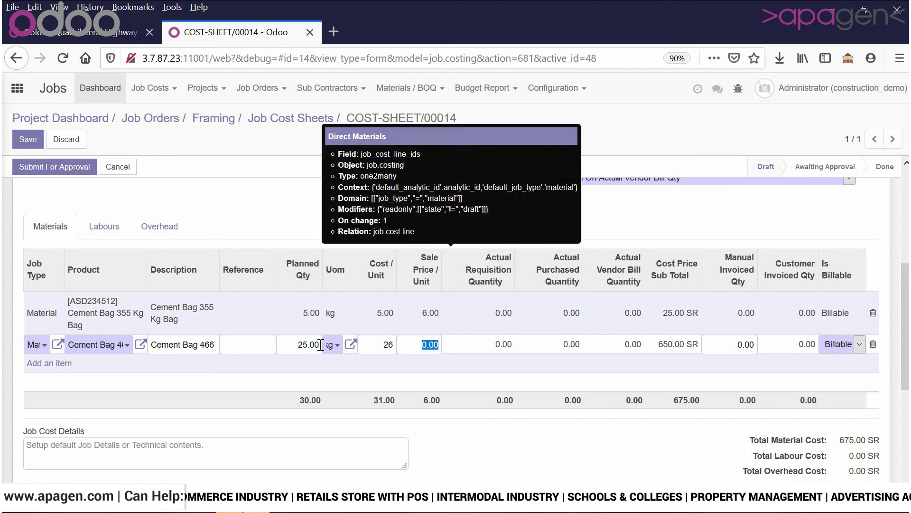
{"action": "type", "text": "35"}
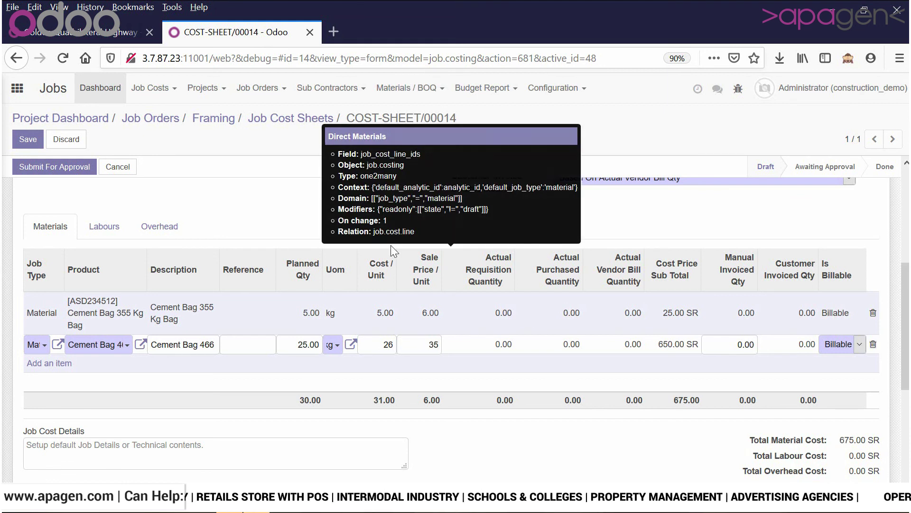
{"action": "left_click", "coordinate": [282, 224]}
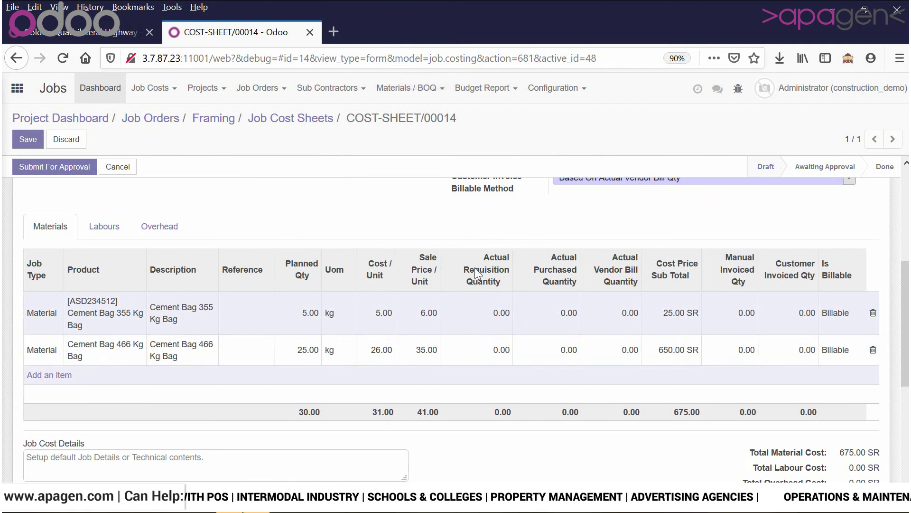
Step: Add a labour line of job type Painting for product Painting Service to the cost sheet
{"action": "scroll", "coordinate": [498, 274], "scroll_direction": "up", "scroll_amount": 4}
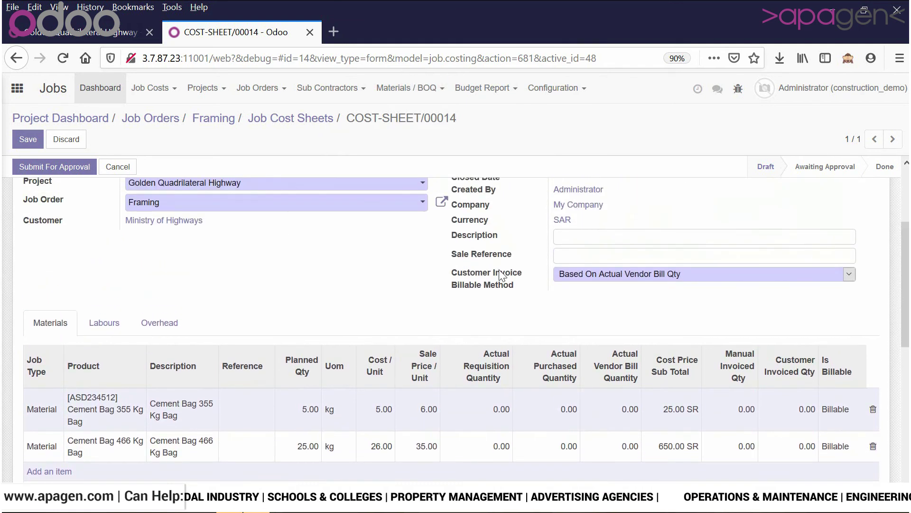
{"action": "left_click", "coordinate": [104, 322]}
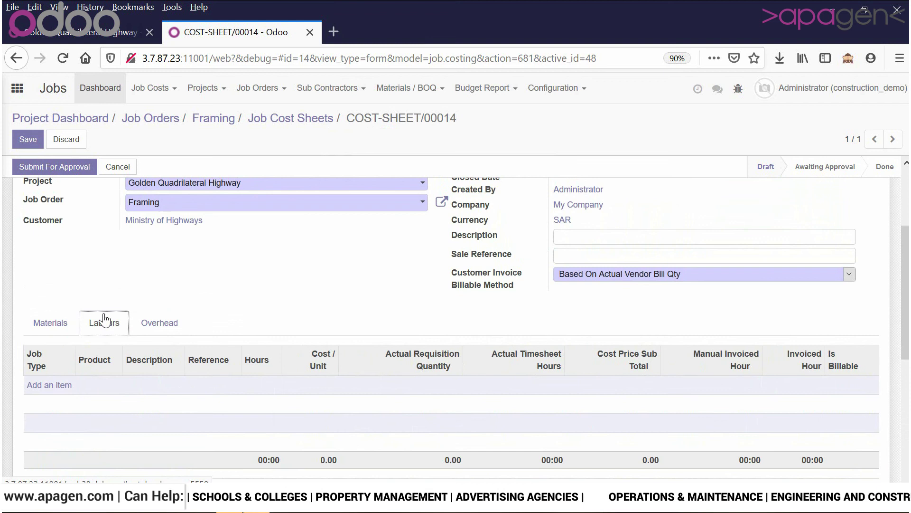
{"action": "left_click", "coordinate": [57, 386]}
{"action": "left_click", "coordinate": [55, 386]}
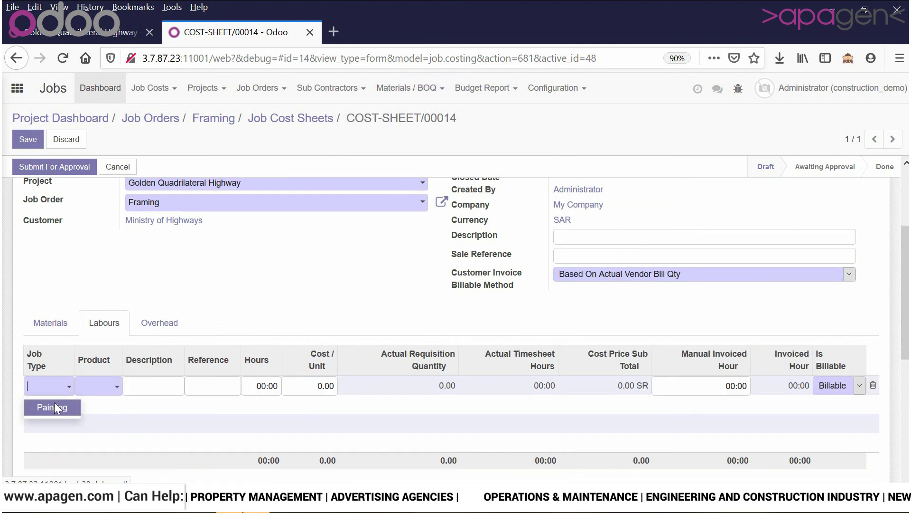
{"action": "left_click", "coordinate": [52, 408]}
{"action": "left_click", "coordinate": [100, 389]}
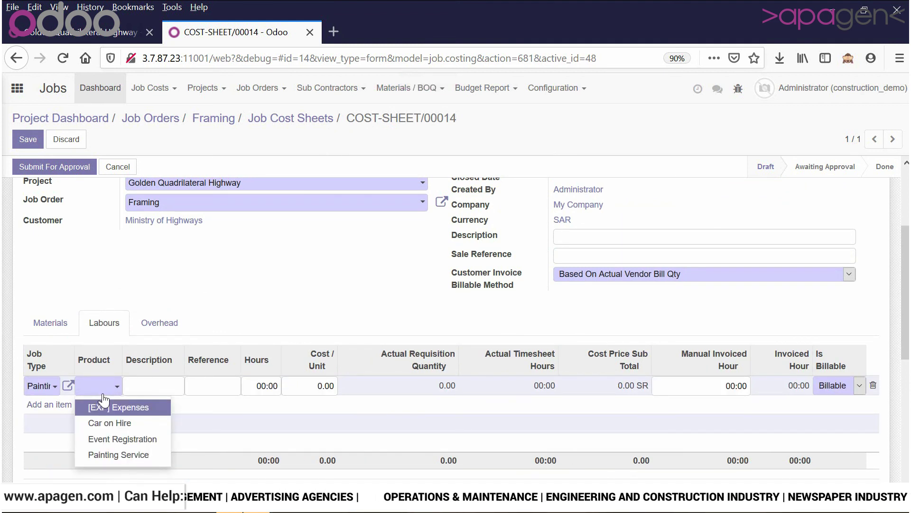
{"action": "left_click", "coordinate": [124, 455]}
Step: Set the Painting Service labour line to 45 hours at a cost of 15 per unit
{"action": "left_click", "coordinate": [264, 386]}
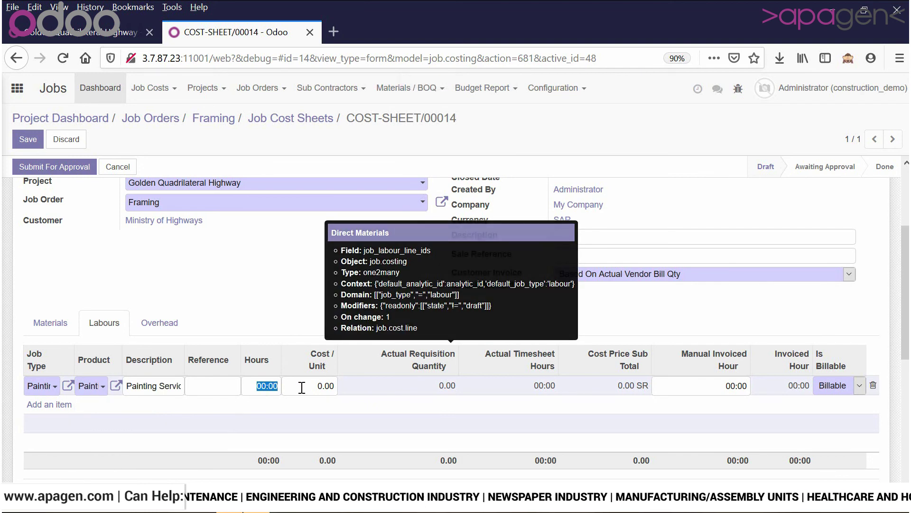
{"action": "type", "text": "45"}
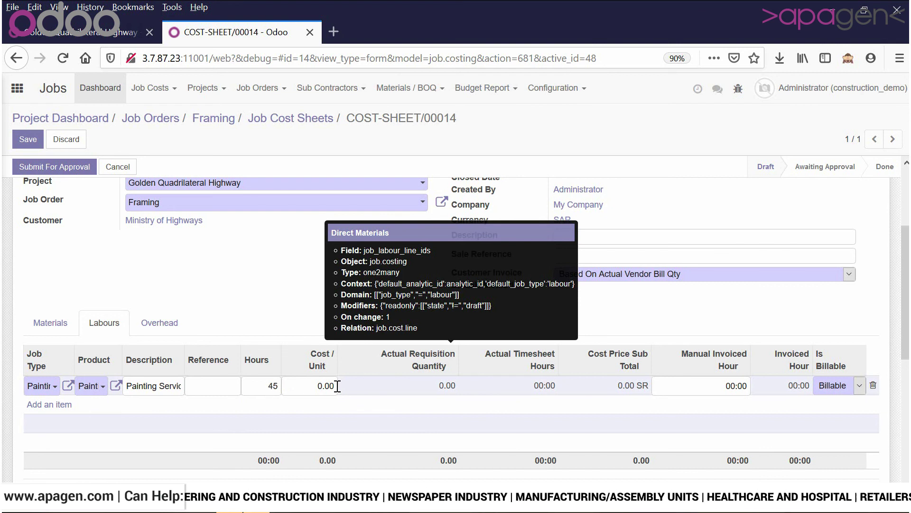
{"action": "left_click", "coordinate": [319, 385]}
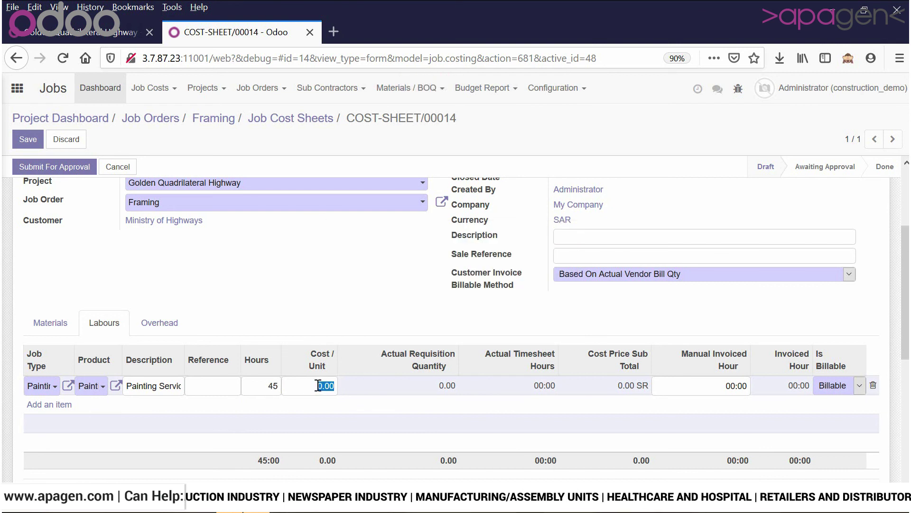
{"action": "type", "text": "15"}
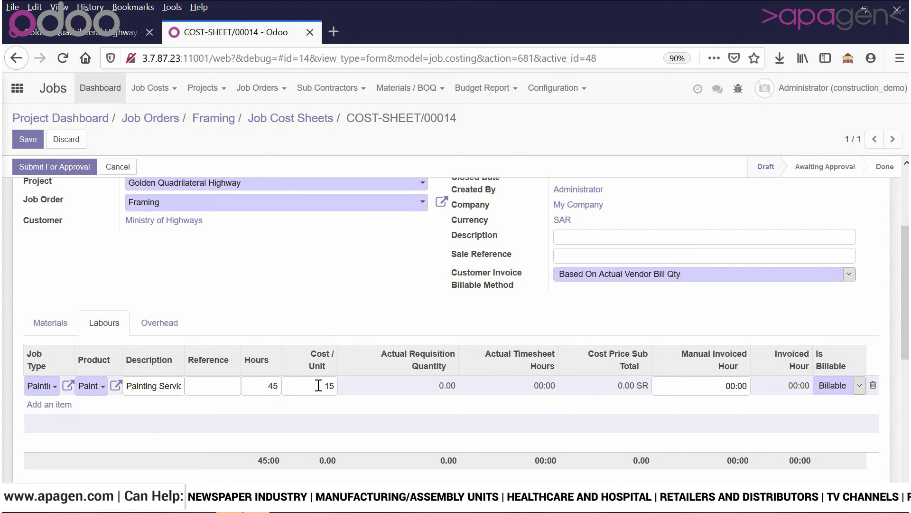
{"action": "left_click", "coordinate": [403, 318]}
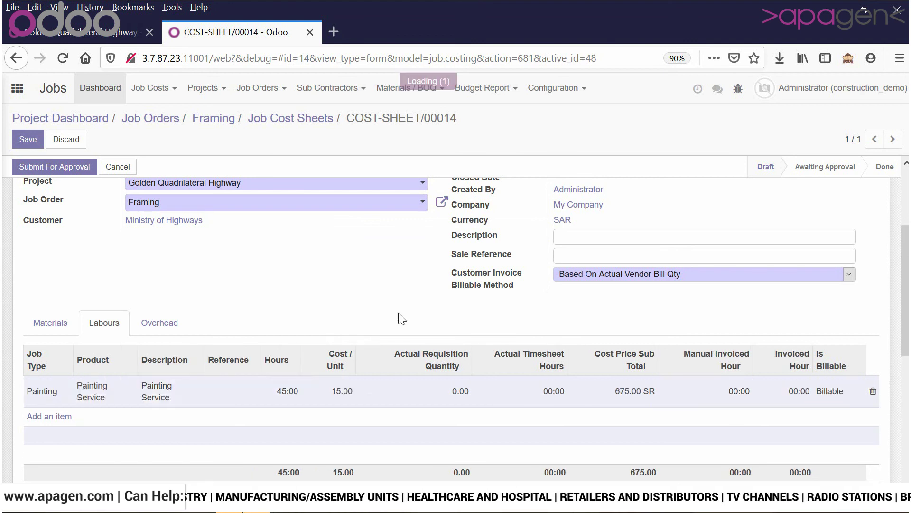
Step: Add an overhead line of job type Logistics for product Car on Hire to the cost sheet
{"action": "left_click", "coordinate": [153, 324]}
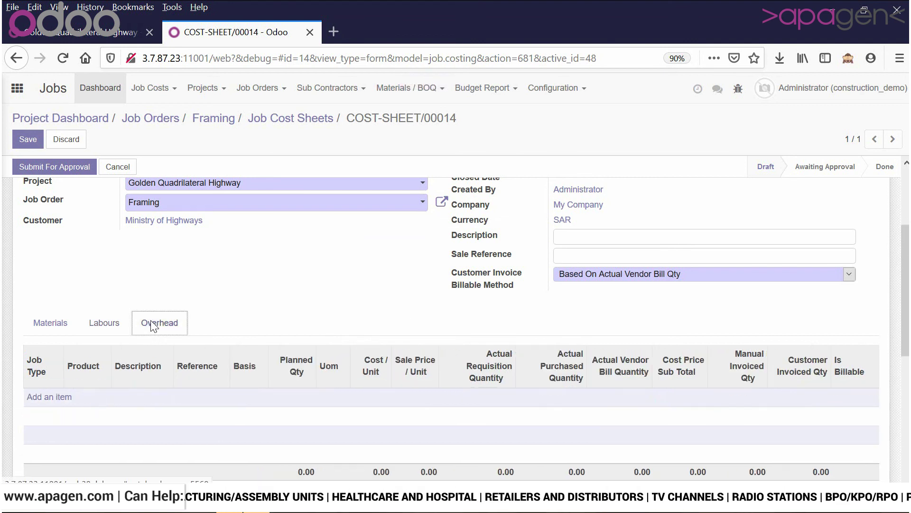
{"action": "left_click", "coordinate": [52, 399]}
{"action": "left_click", "coordinate": [51, 405]}
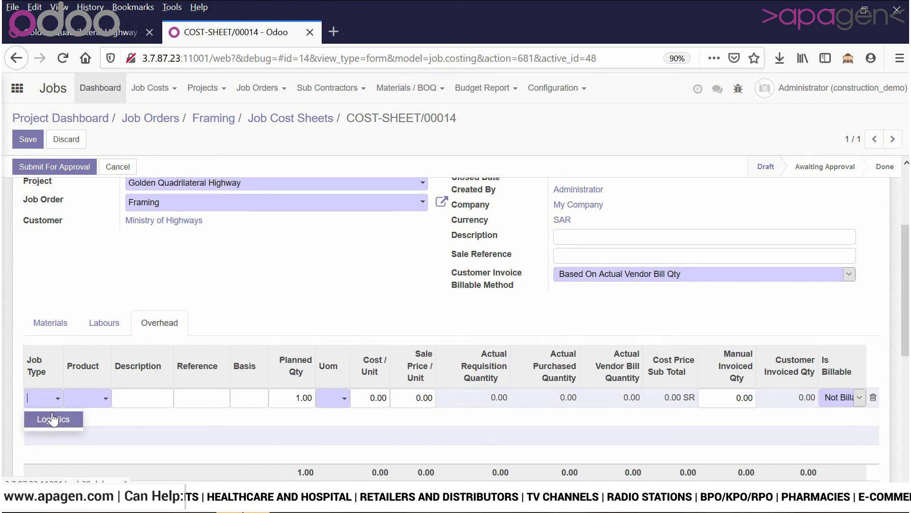
{"action": "left_click", "coordinate": [54, 422]}
{"action": "left_click", "coordinate": [101, 407]}
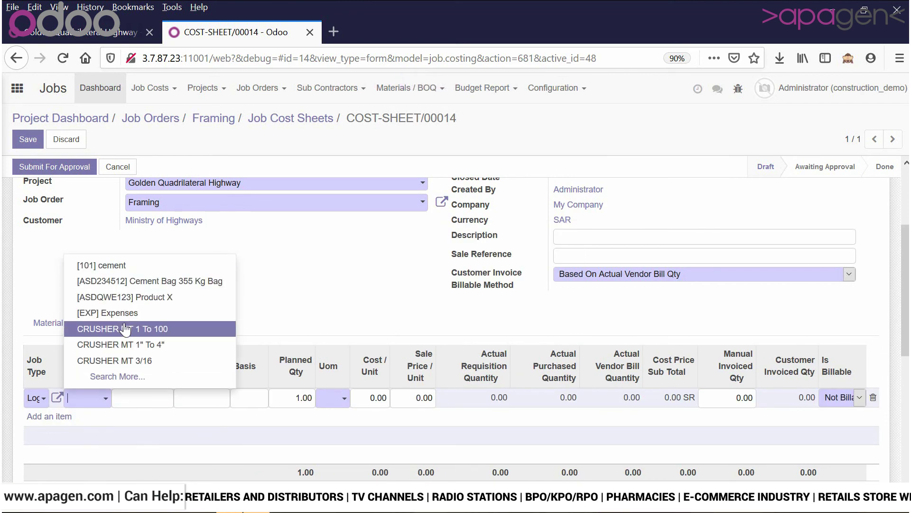
{"action": "left_click", "coordinate": [127, 376]}
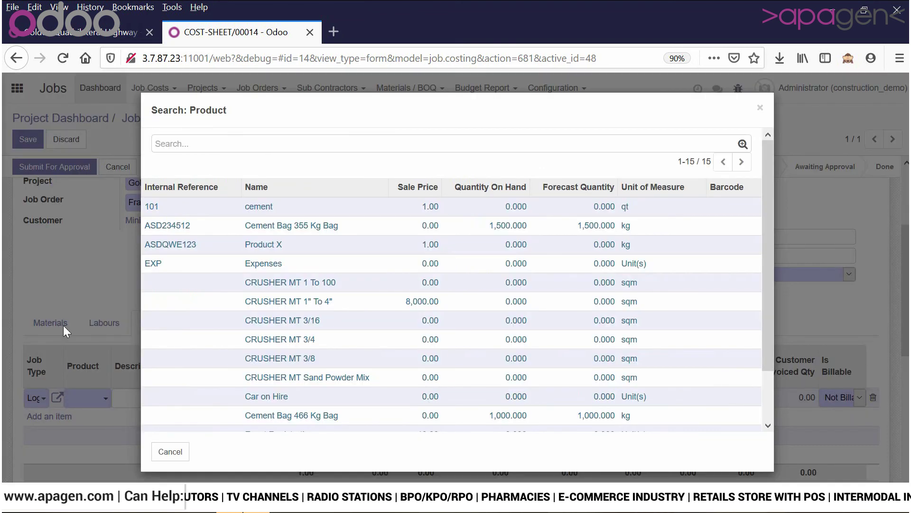
{"action": "scroll", "coordinate": [272, 357], "scroll_direction": "down", "scroll_amount": 2}
{"action": "left_click", "coordinate": [268, 339]}
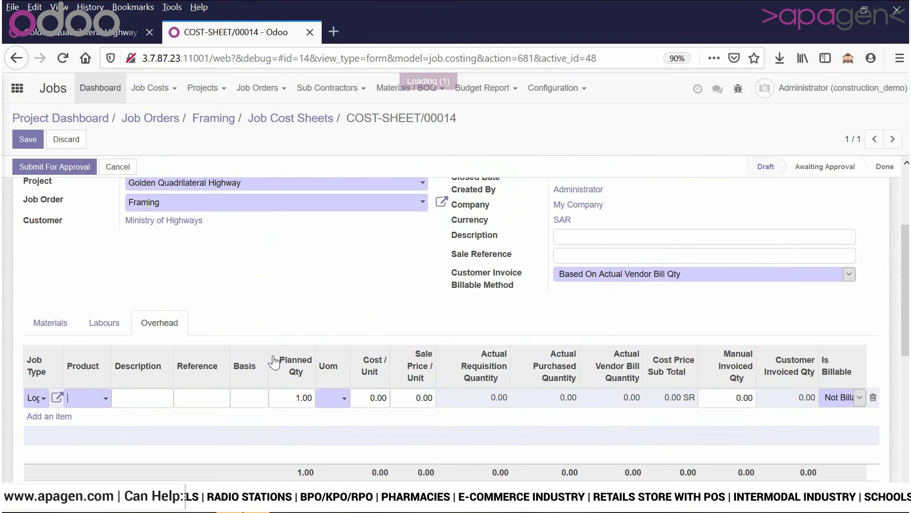
Step: Set the Car on Hire line's planned quantity to 5, cost per unit to 13455 and sale price per unit to 23456
{"action": "left_click_drag", "start_coordinate": [290, 401], "coordinate": [324, 401]}
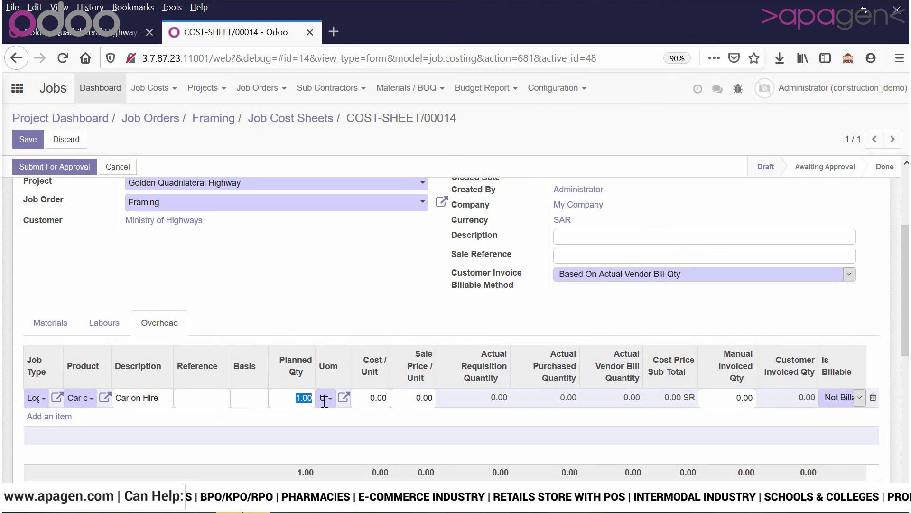
{"action": "type", "text": "5"}
{"action": "left_click", "coordinate": [369, 401]}
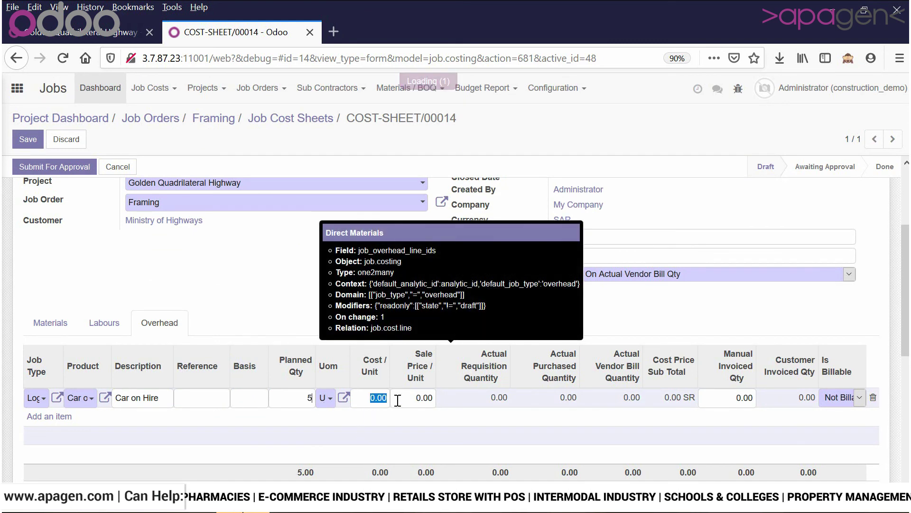
{"action": "left_click", "coordinate": [396, 400]}
{"action": "left_click", "coordinate": [389, 397]}
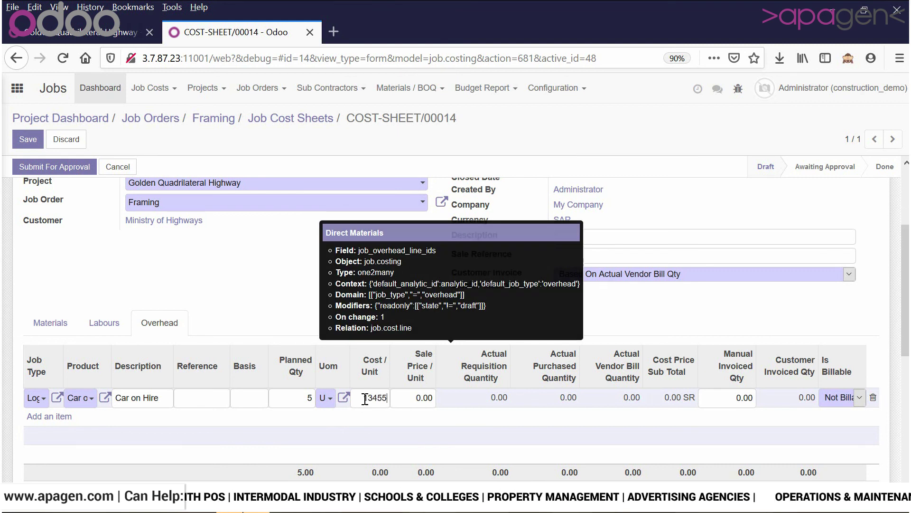
{"action": "left_click", "coordinate": [432, 401]}
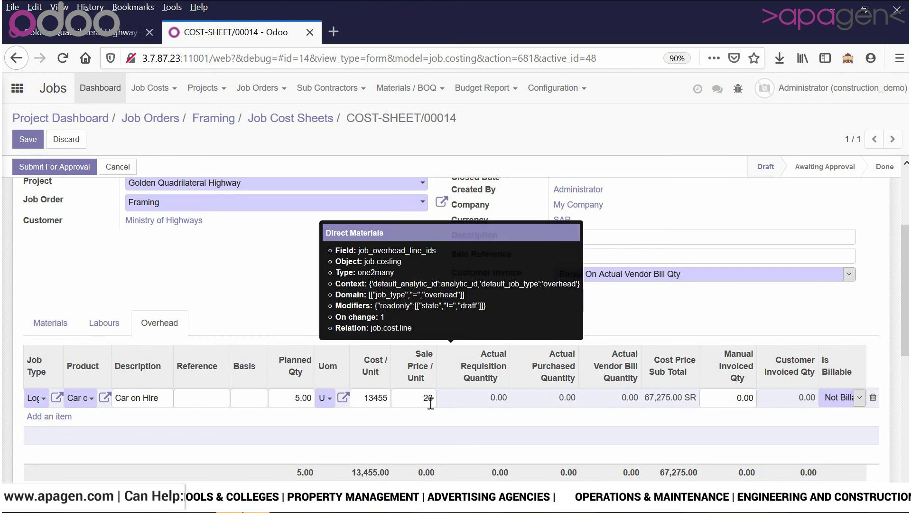
{"action": "left_click", "coordinate": [292, 309]}
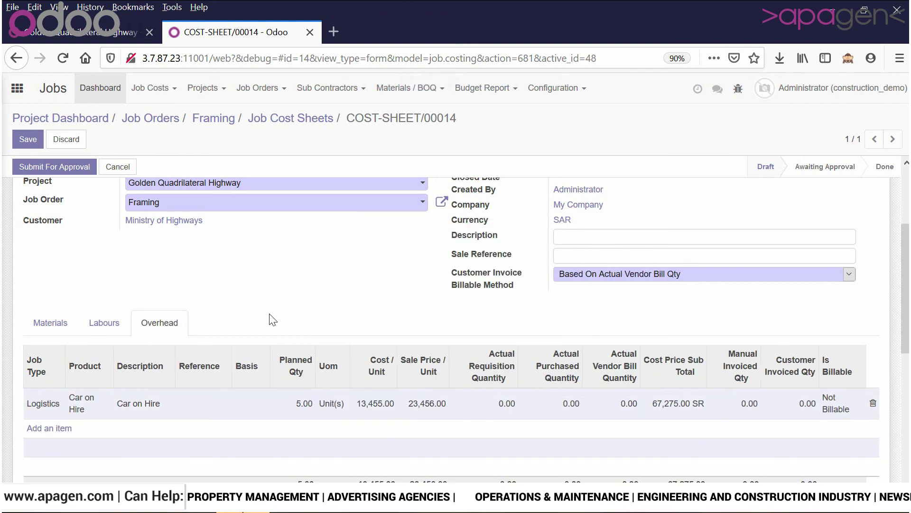
Step: Submit the cost sheet for approval, approve it, and review its labour and material lines
{"action": "scroll", "coordinate": [277, 314], "scroll_direction": "up", "scroll_amount": 3}
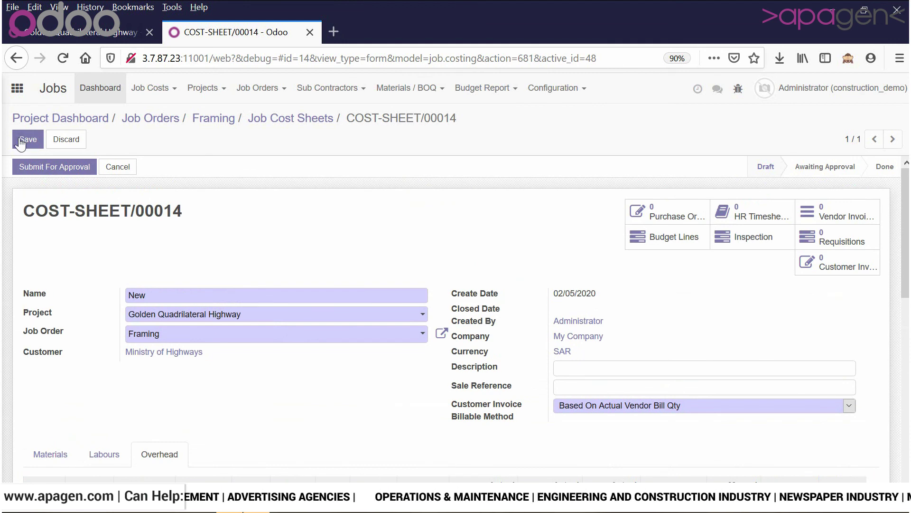
{"action": "left_click", "coordinate": [33, 170]}
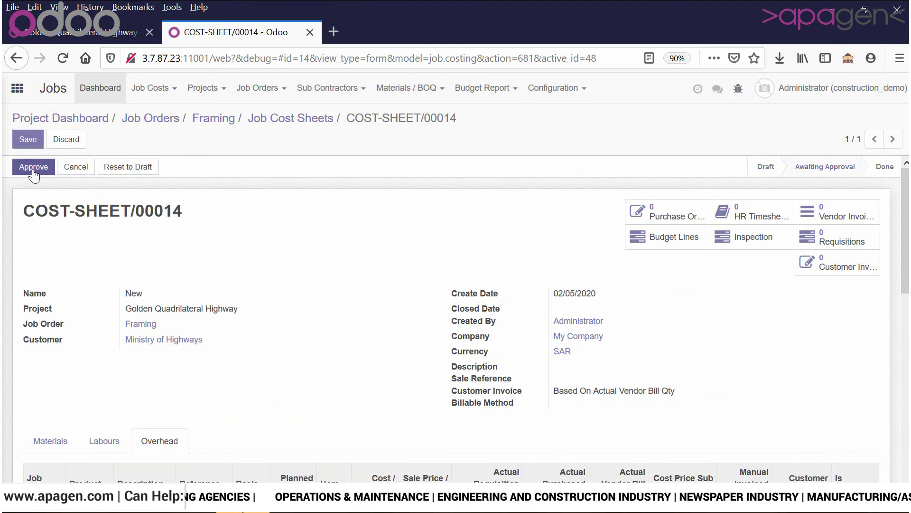
{"action": "left_click", "coordinate": [33, 168]}
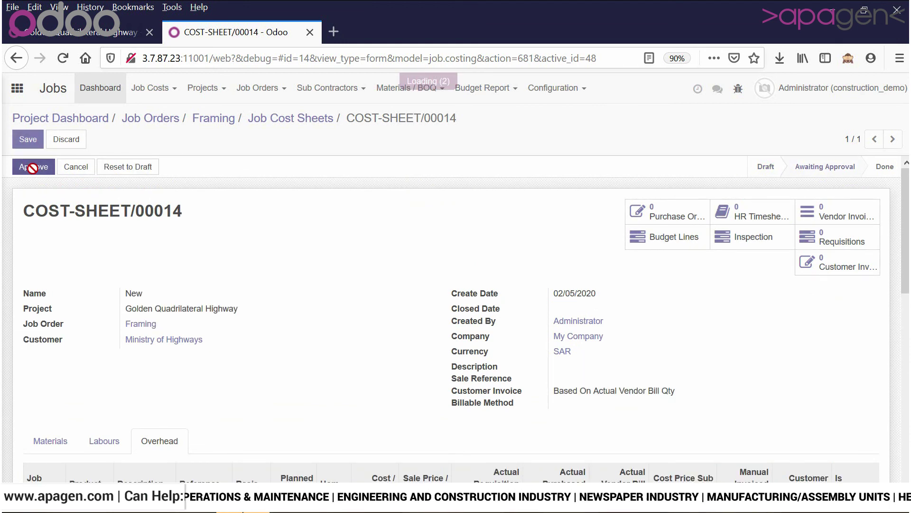
{"action": "scroll", "coordinate": [305, 291], "scroll_direction": "down", "scroll_amount": 7}
{"action": "scroll", "coordinate": [305, 295], "scroll_direction": "up", "scroll_amount": 4}
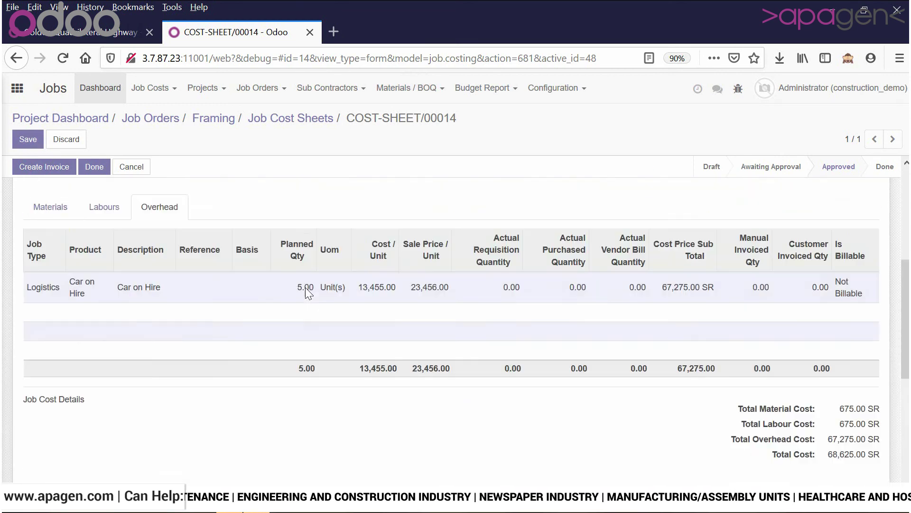
{"action": "left_click", "coordinate": [104, 270]}
{"action": "left_click", "coordinate": [50, 271]}
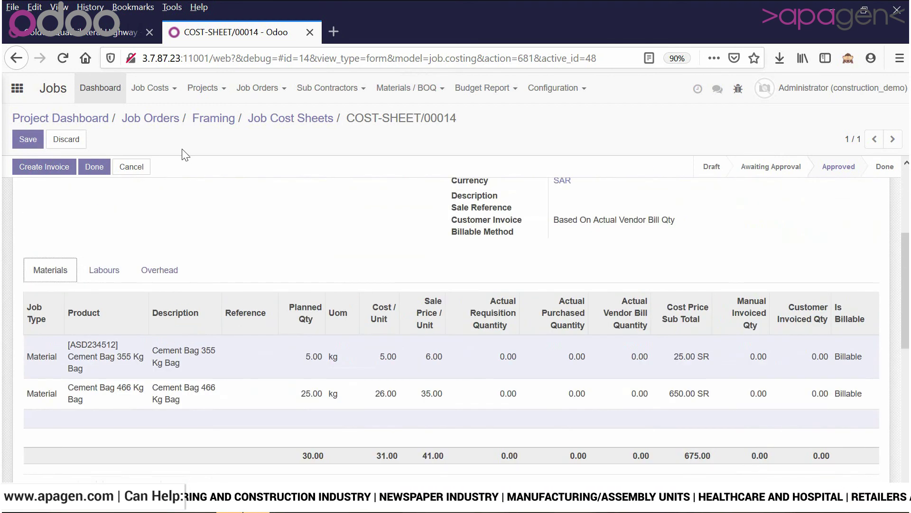
Step: Return to the Framing job order and add Job Instruction I (JI1) to its job instructions
{"action": "left_click", "coordinate": [227, 119]}
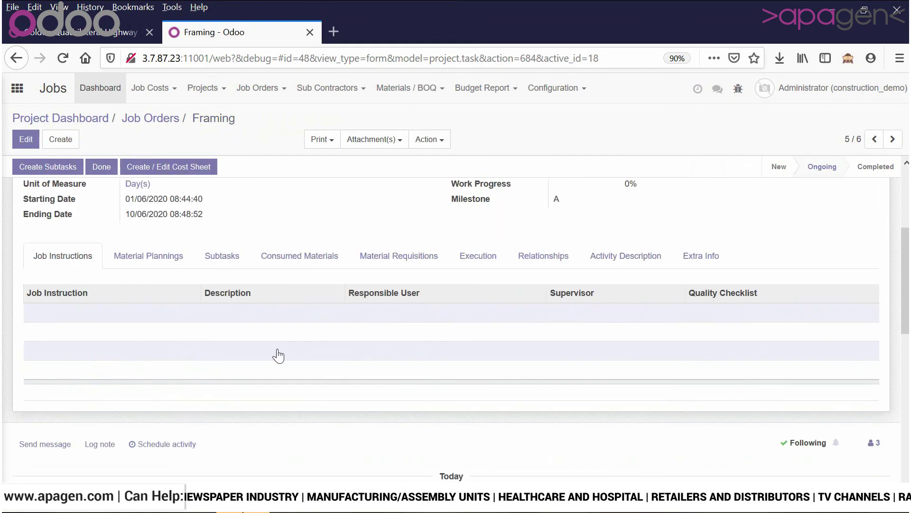
{"action": "scroll", "coordinate": [278, 355], "scroll_direction": "up", "scroll_amount": 4}
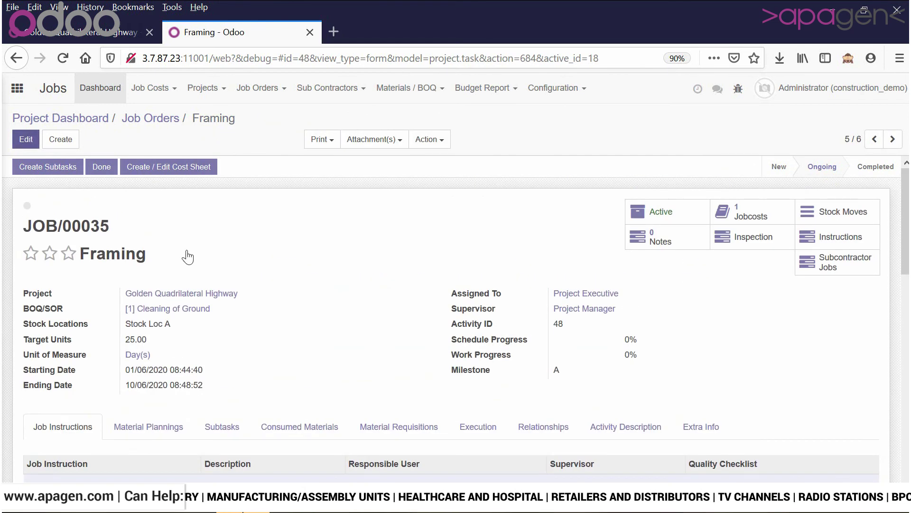
{"action": "scroll", "coordinate": [188, 256], "scroll_direction": "down", "scroll_amount": 4}
{"action": "left_click", "coordinate": [49, 281]}
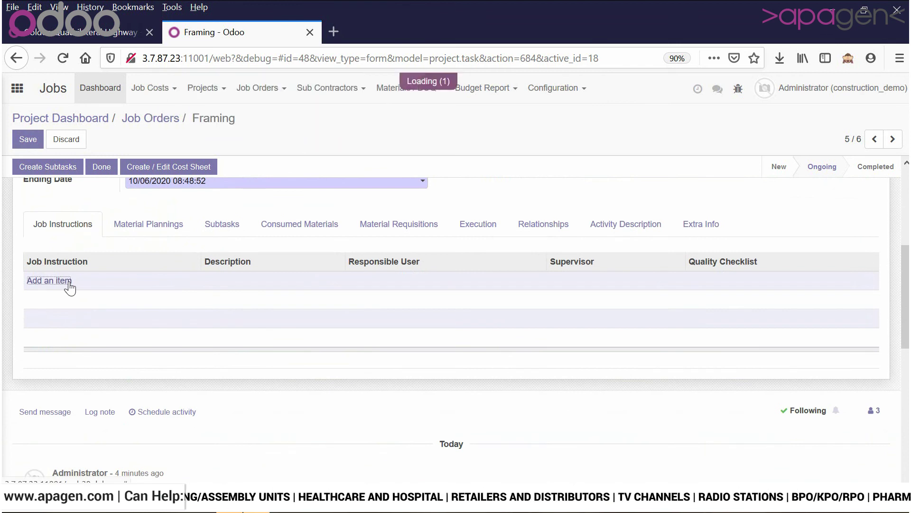
{"action": "left_click", "coordinate": [79, 288]}
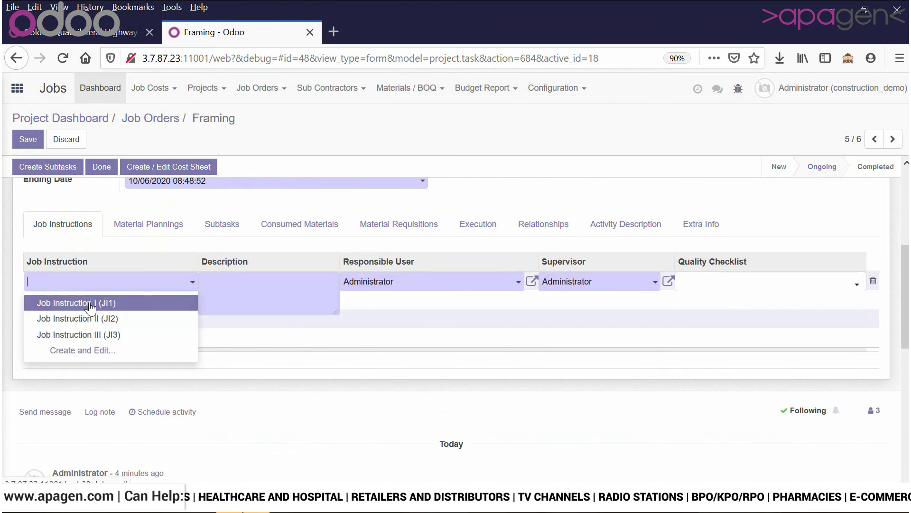
{"action": "left_click", "coordinate": [91, 303]}
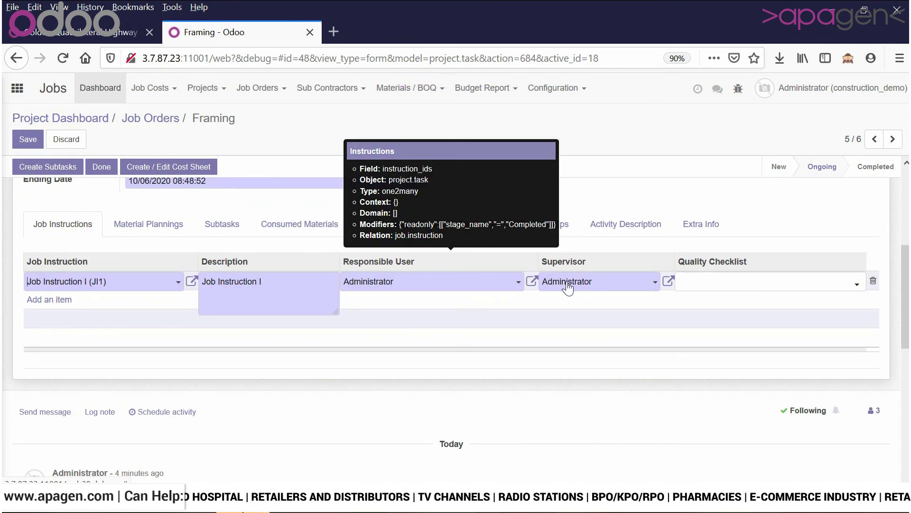
Step: Add Job Instruction II (JI2) as a second job instruction of the Framing job order
{"action": "left_click", "coordinate": [52, 300]}
{"action": "left_click", "coordinate": [56, 303]}
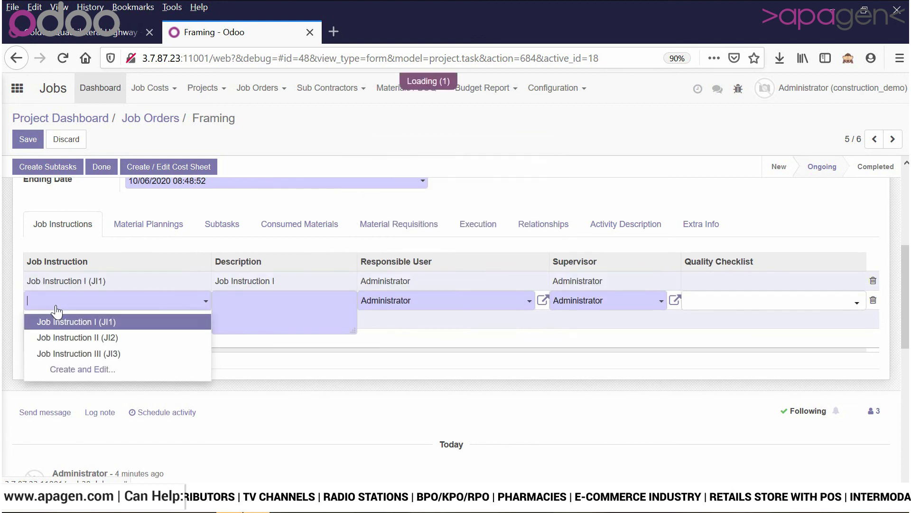
{"action": "left_click", "coordinate": [71, 340]}
{"action": "left_click", "coordinate": [769, 235]}
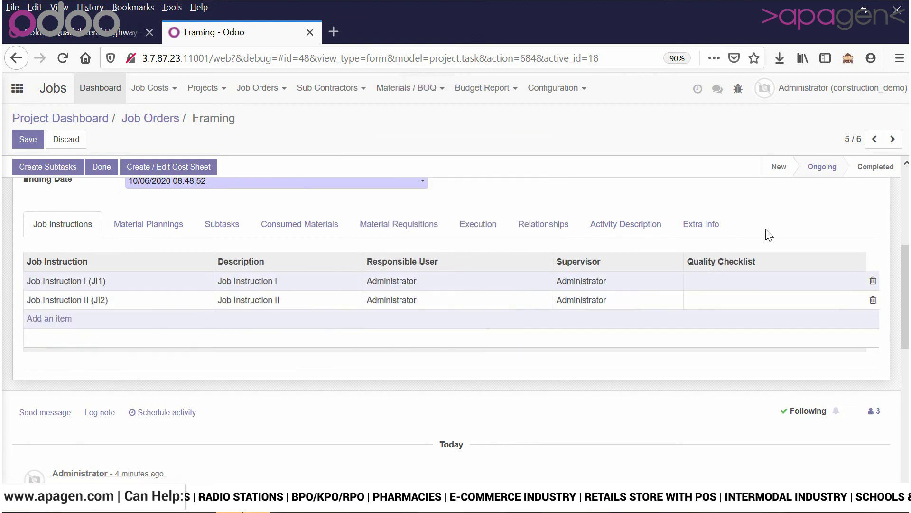
Step: Assign Quality Checklist I to the Job Instruction I line and look up the quality checklist configuration entry
{"action": "left_click", "coordinate": [781, 292]}
{"action": "left_click", "coordinate": [782, 287]}
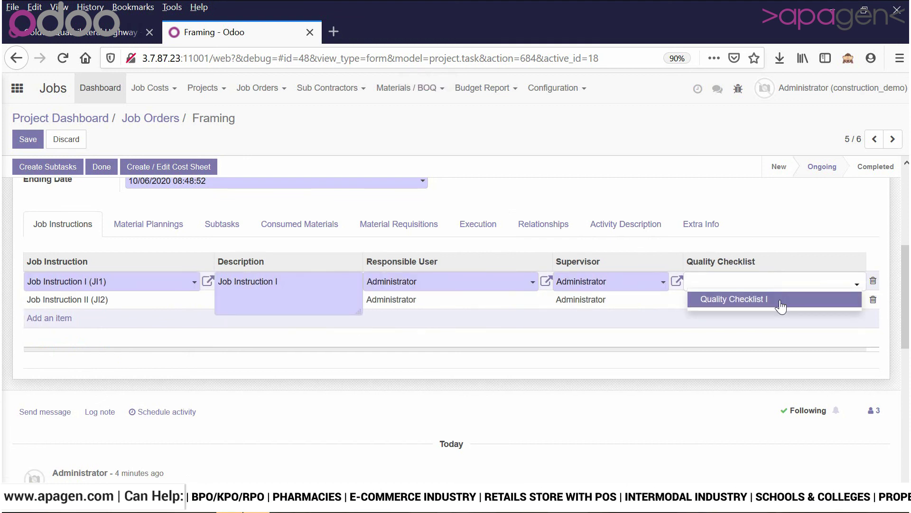
{"action": "left_click", "coordinate": [781, 303]}
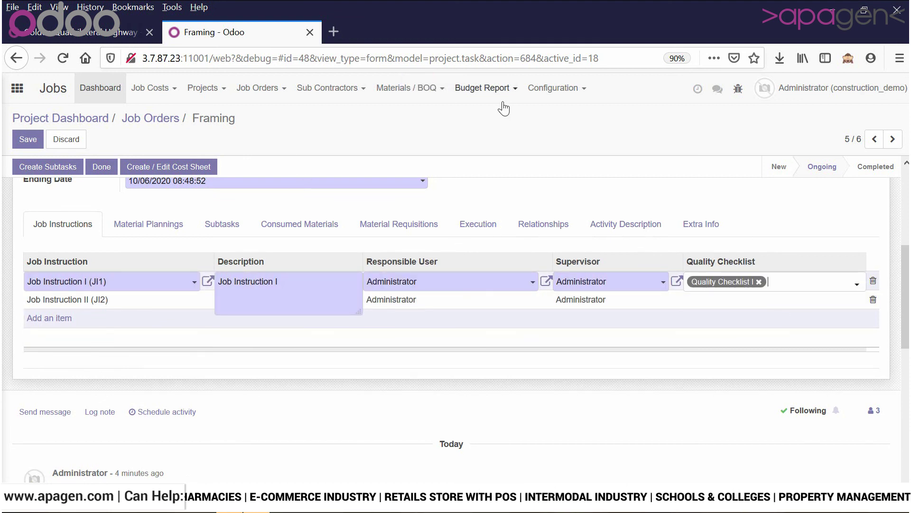
{"action": "left_click", "coordinate": [564, 94]}
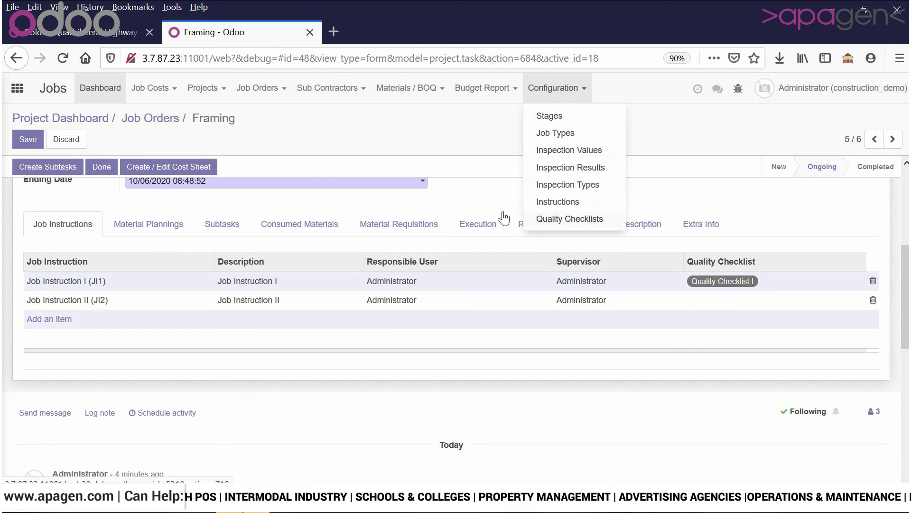
{"action": "left_click", "coordinate": [402, 244]}
Step: Add a material planning line for Cement Bag 355 Kg Bag with a quantity of 45 to the job order
{"action": "left_click", "coordinate": [149, 233]}
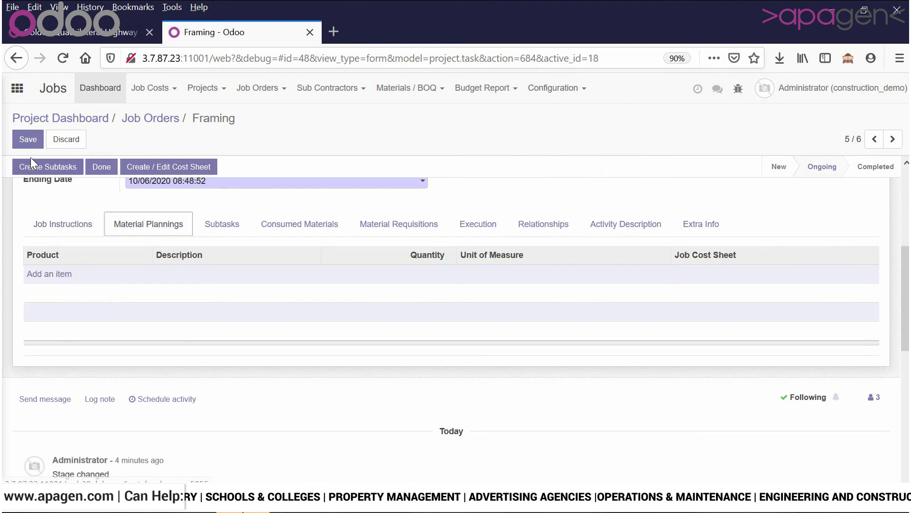
{"action": "left_click", "coordinate": [51, 274]}
{"action": "left_click", "coordinate": [55, 277]}
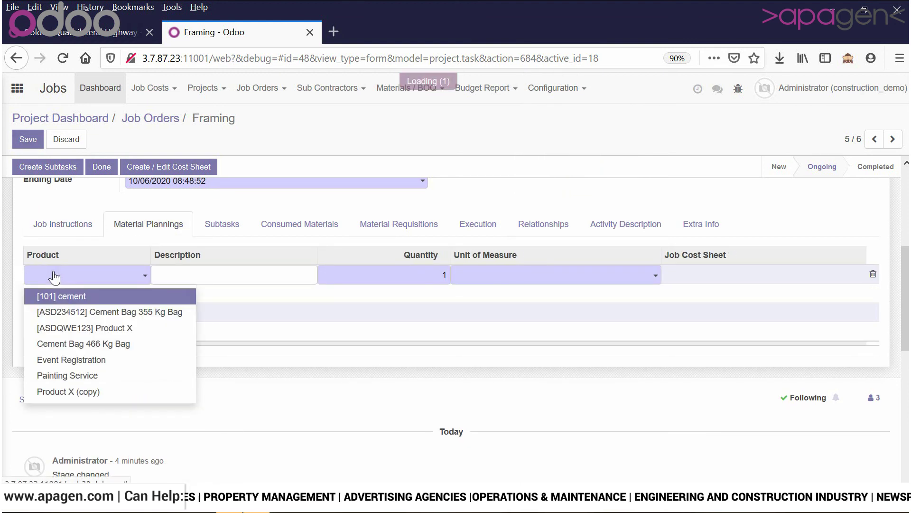
{"action": "left_click", "coordinate": [70, 312]}
{"action": "left_click", "coordinate": [536, 294]}
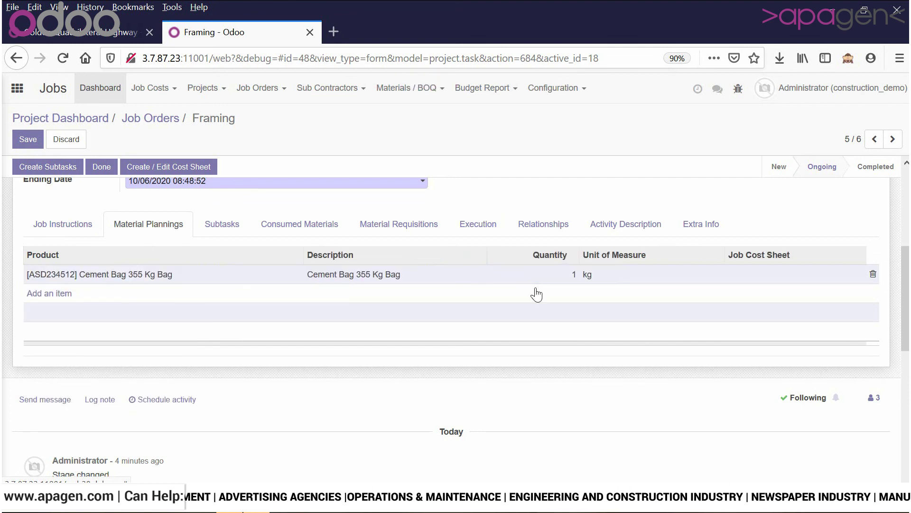
{"action": "left_click", "coordinate": [509, 277]}
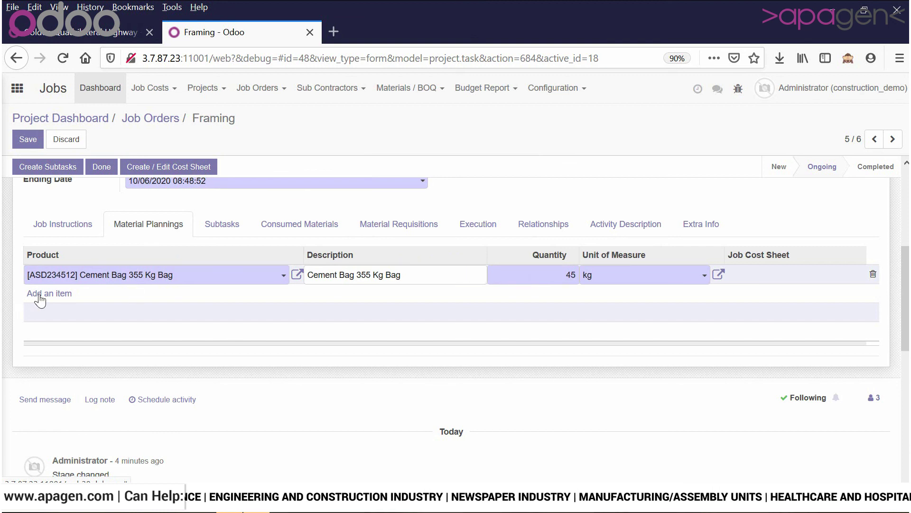
Step: Add a second material planning line for Cement Bag 466 Kg Bag with a quantity of 45
{"action": "left_click", "coordinate": [55, 296]}
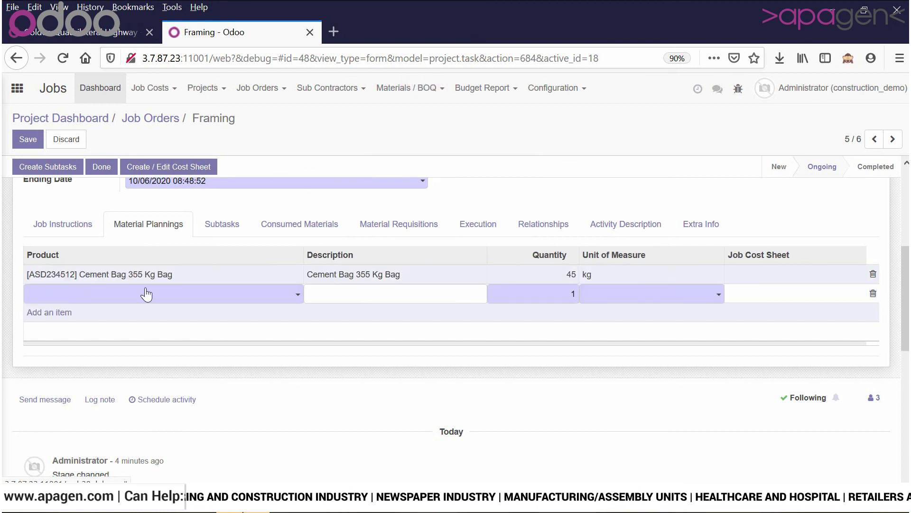
{"action": "left_click", "coordinate": [183, 283]}
{"action": "left_click", "coordinate": [48, 294]}
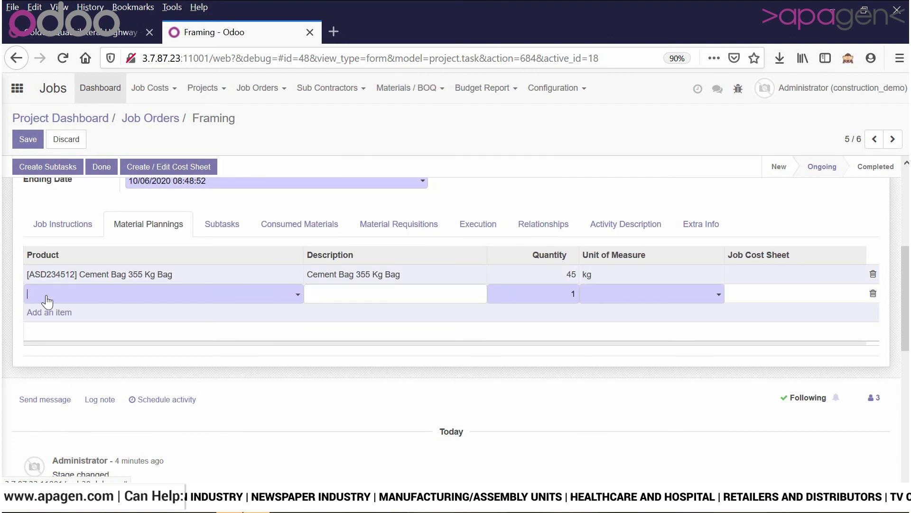
{"action": "left_click", "coordinate": [47, 297]}
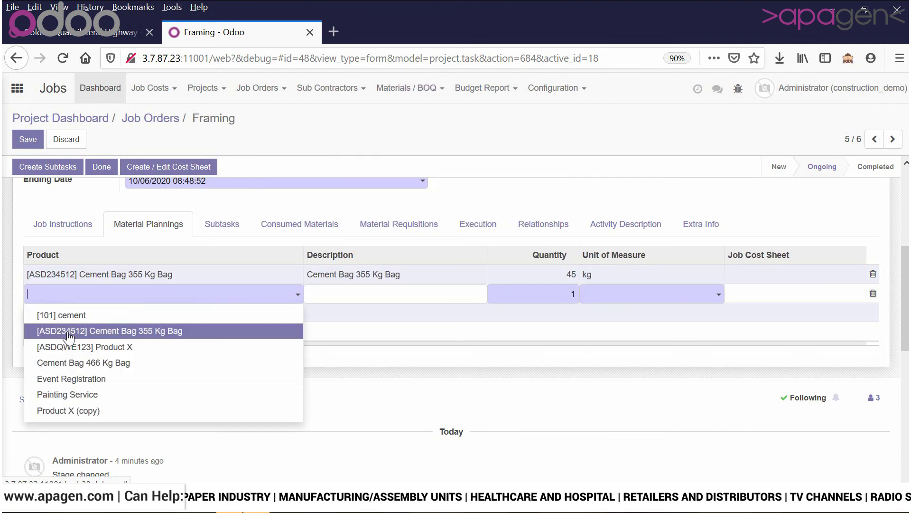
{"action": "left_click", "coordinate": [72, 363]}
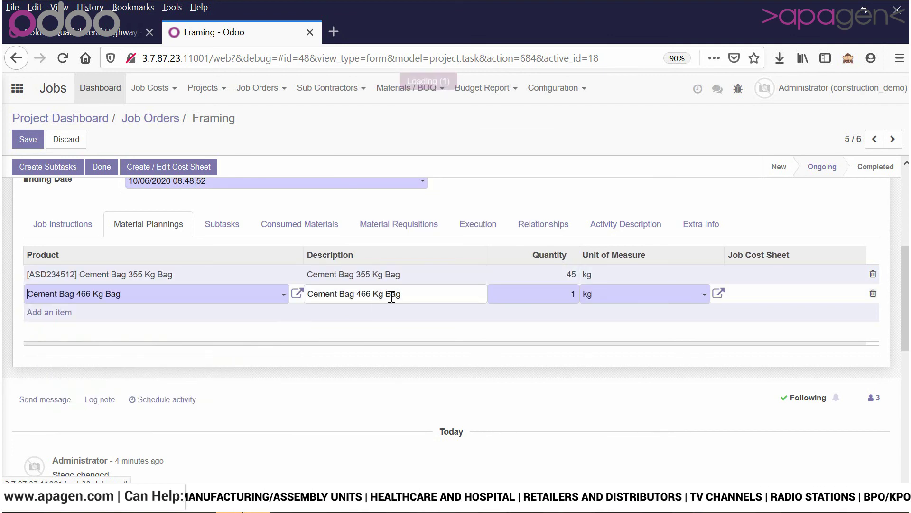
{"action": "left_click", "coordinate": [610, 305]}
{"action": "left_click", "coordinate": [561, 296]}
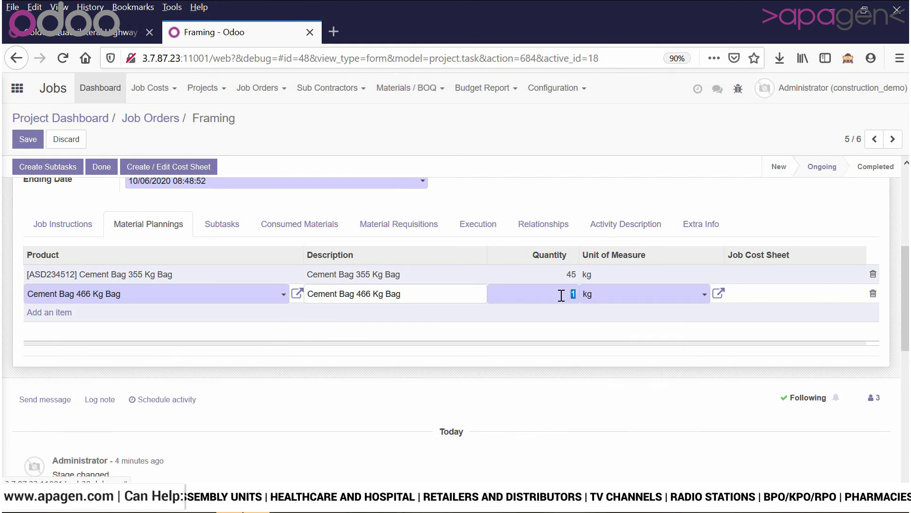
{"action": "type", "text": "45"}
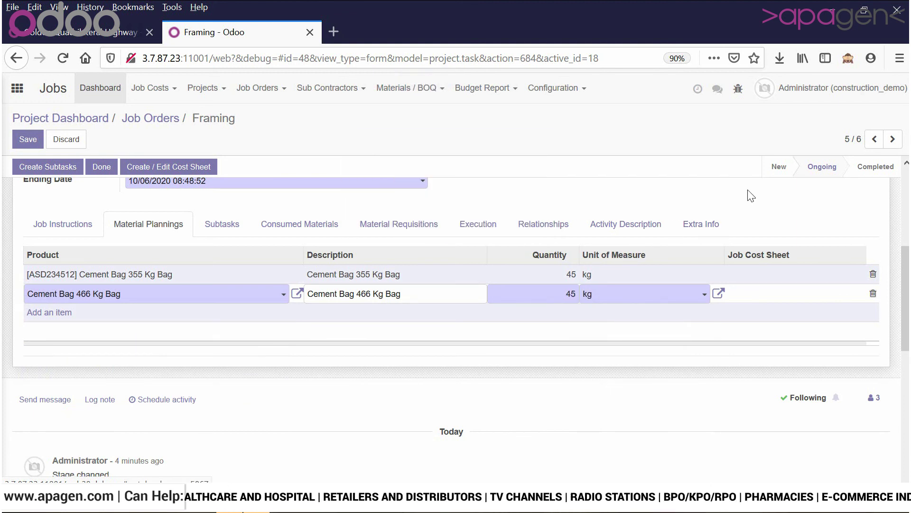
Step: Save the Framing job order with its two cement bag material planning lines
{"action": "left_click", "coordinate": [761, 274]}
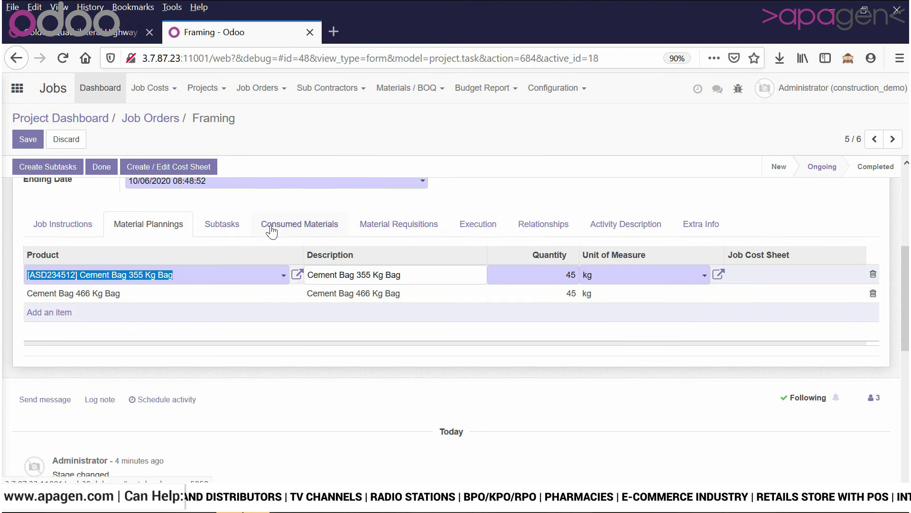
{"action": "scroll", "coordinate": [176, 190], "scroll_direction": "up", "scroll_amount": 5}
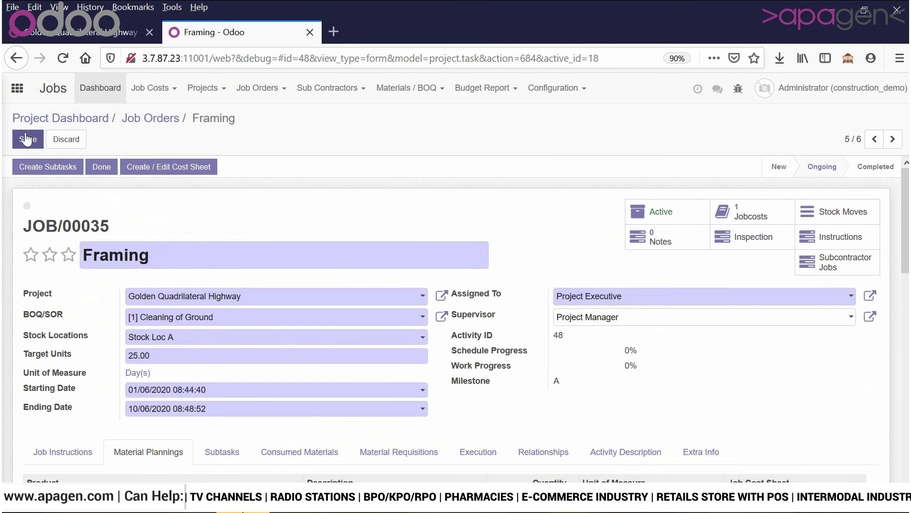
{"action": "left_click", "coordinate": [26, 139]}
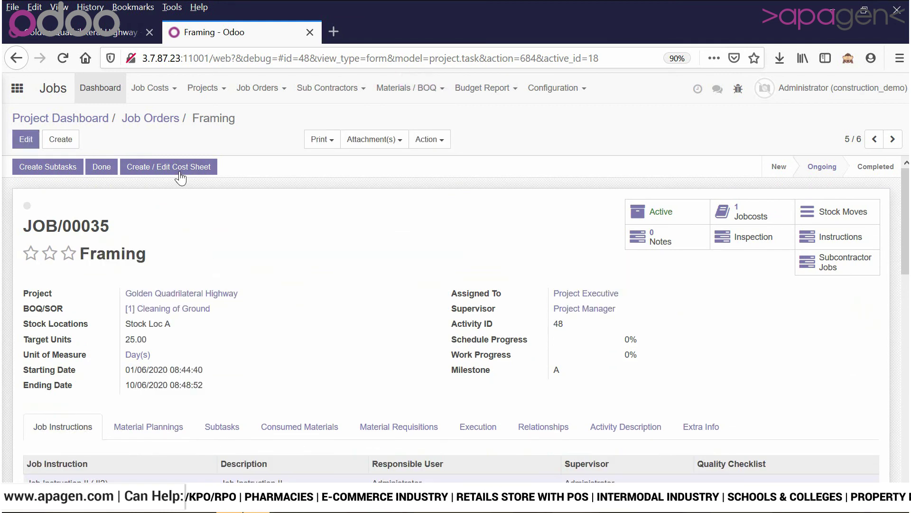
Step: Review the saved job order's material plannings, consumed materials, material requisitions and activity description
{"action": "scroll", "coordinate": [182, 185], "scroll_direction": "down", "scroll_amount": 3}
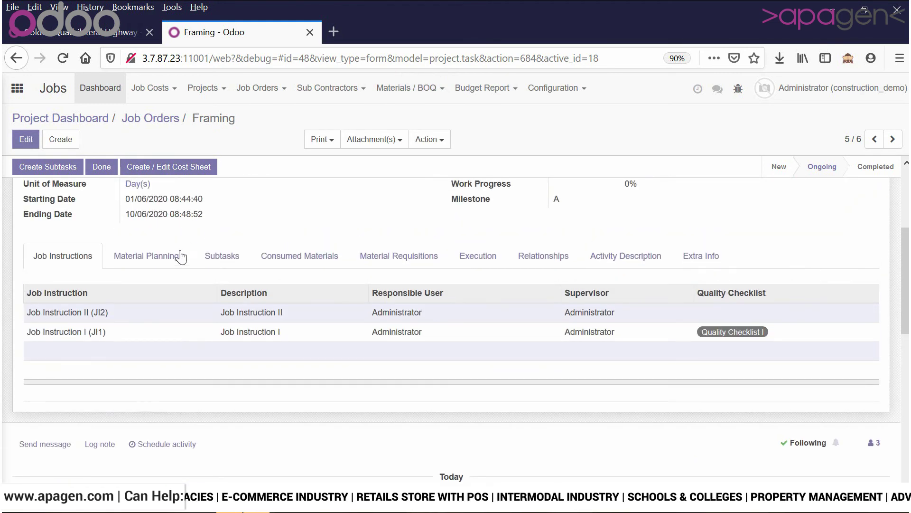
{"action": "left_click", "coordinate": [179, 258]}
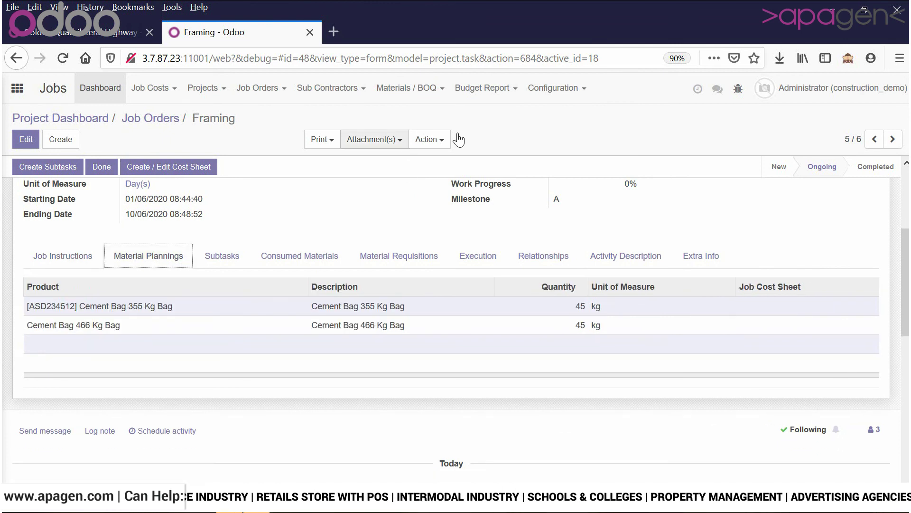
{"action": "left_click", "coordinate": [413, 151]}
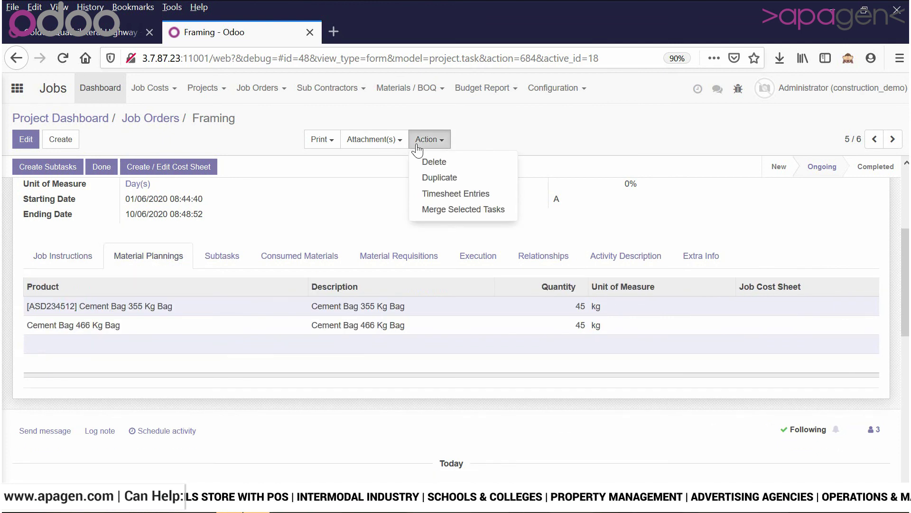
{"action": "double_click", "coordinate": [371, 214]}
{"action": "left_click", "coordinate": [275, 260]}
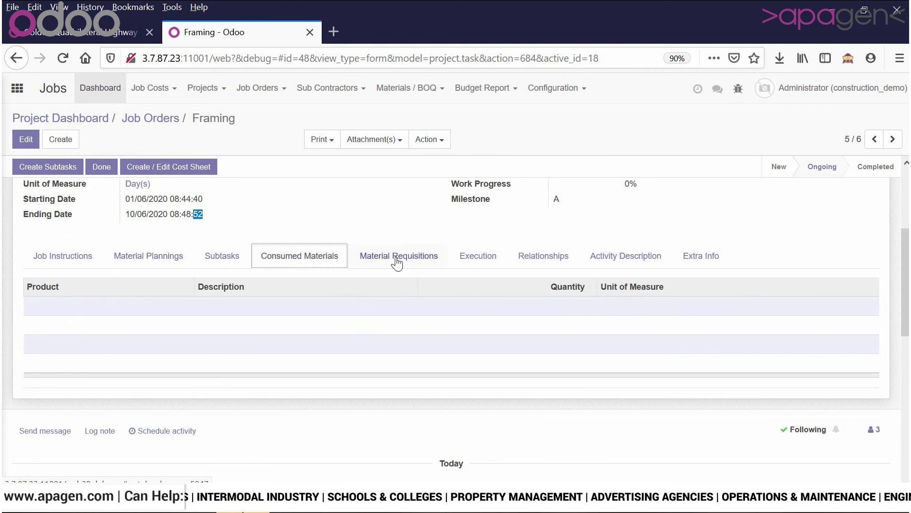
{"action": "left_click", "coordinate": [398, 262]}
{"action": "scroll", "coordinate": [398, 262], "scroll_direction": "up", "scroll_amount": 4}
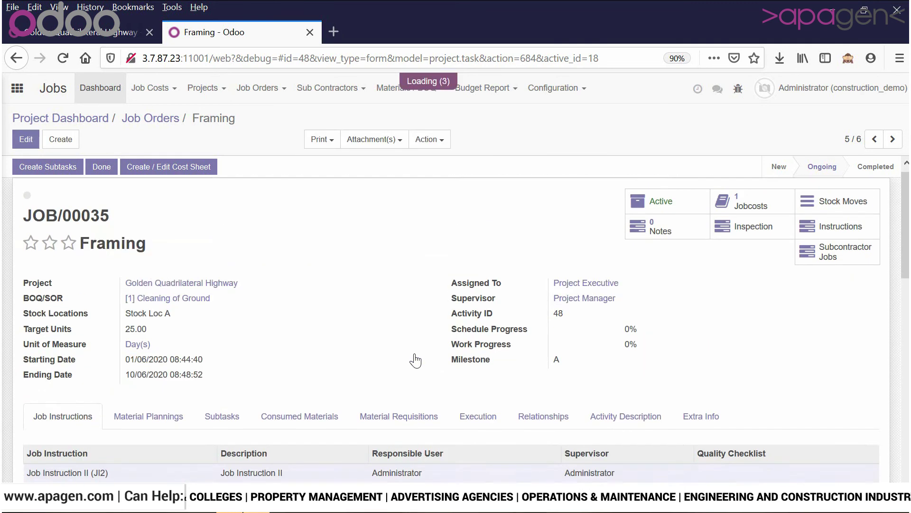
{"action": "scroll", "coordinate": [407, 294], "scroll_direction": "down", "scroll_amount": 3}
{"action": "left_click", "coordinate": [408, 293]}
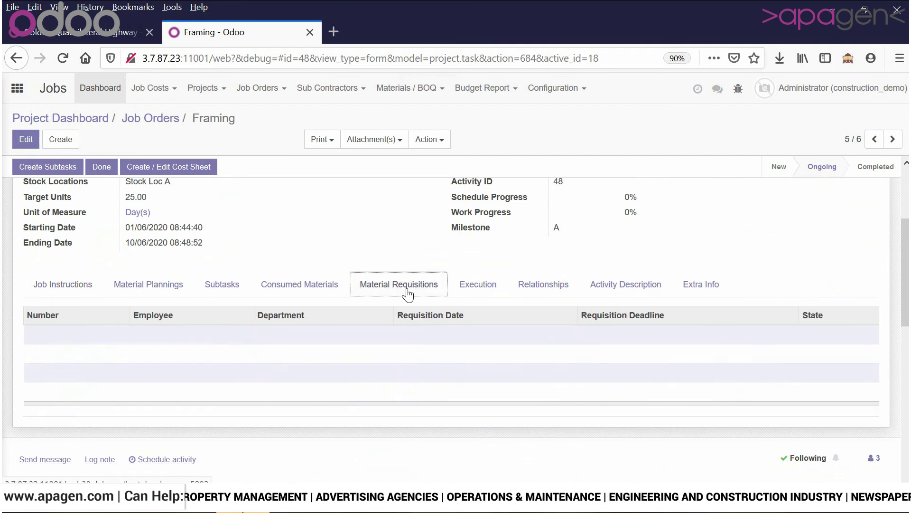
{"action": "left_click", "coordinate": [511, 290]}
{"action": "left_click", "coordinate": [617, 287]}
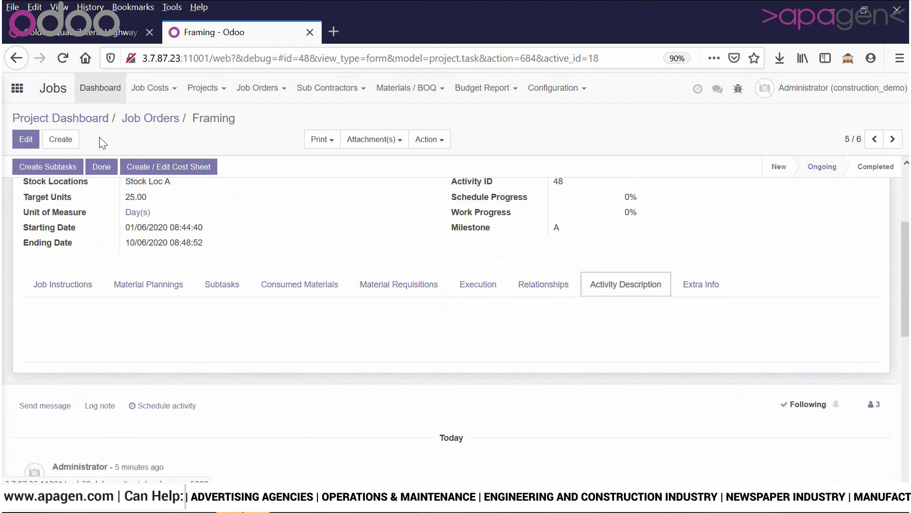
Step: Go to the Material Requisitions/ BOQ list and start a new material requisition
{"action": "left_click", "coordinate": [151, 88]}
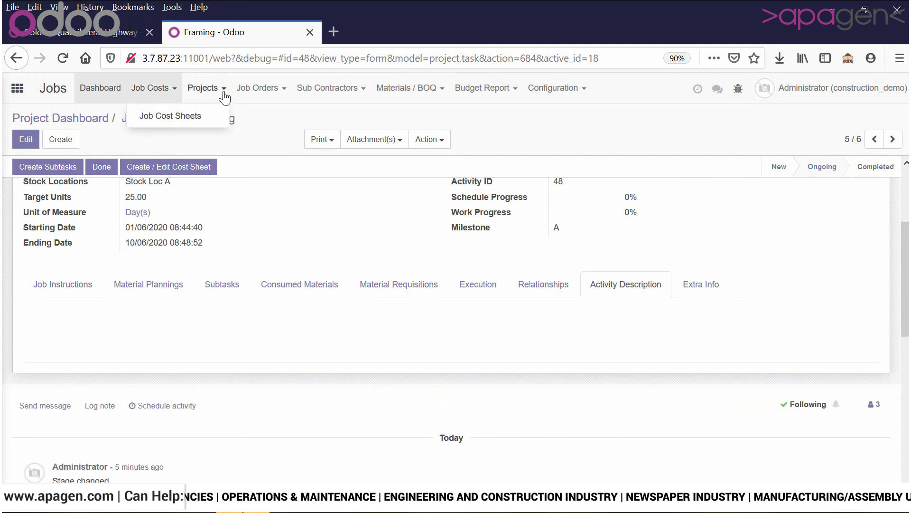
{"action": "left_click", "coordinate": [397, 88]}
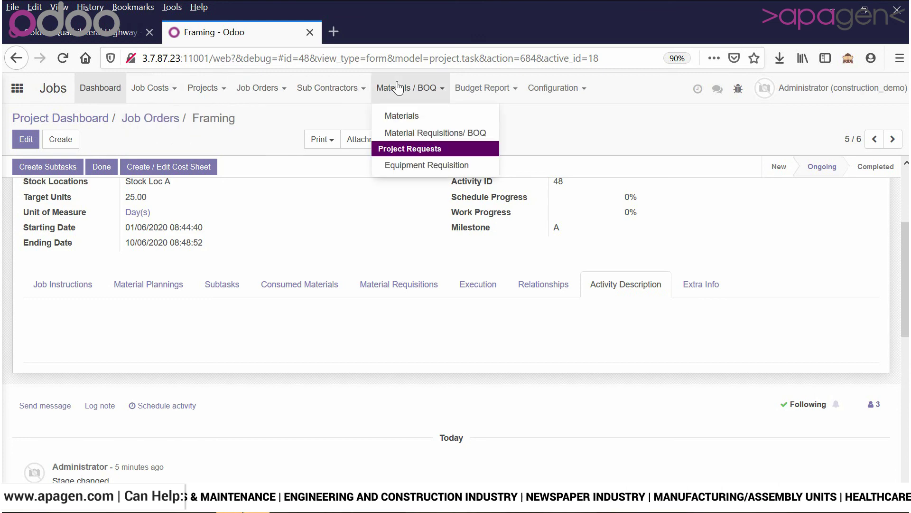
{"action": "left_click", "coordinate": [402, 133]}
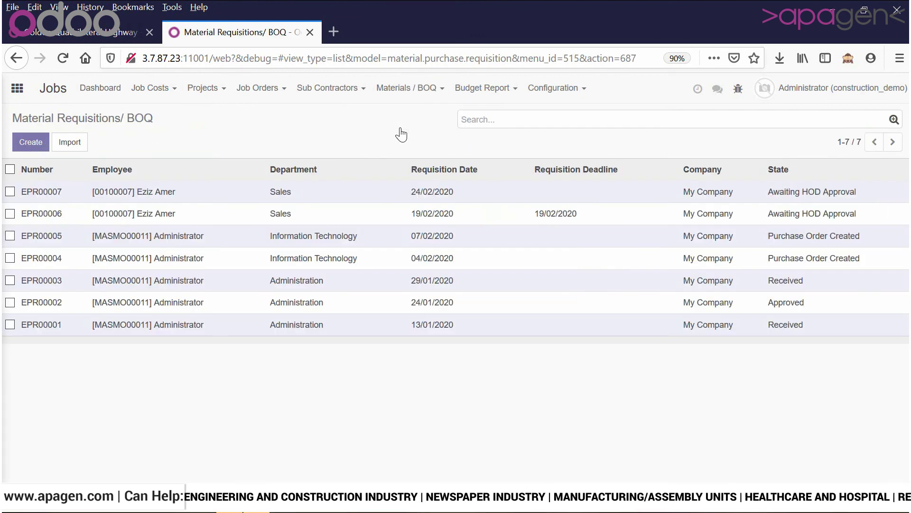
{"action": "left_click", "coordinate": [27, 145]}
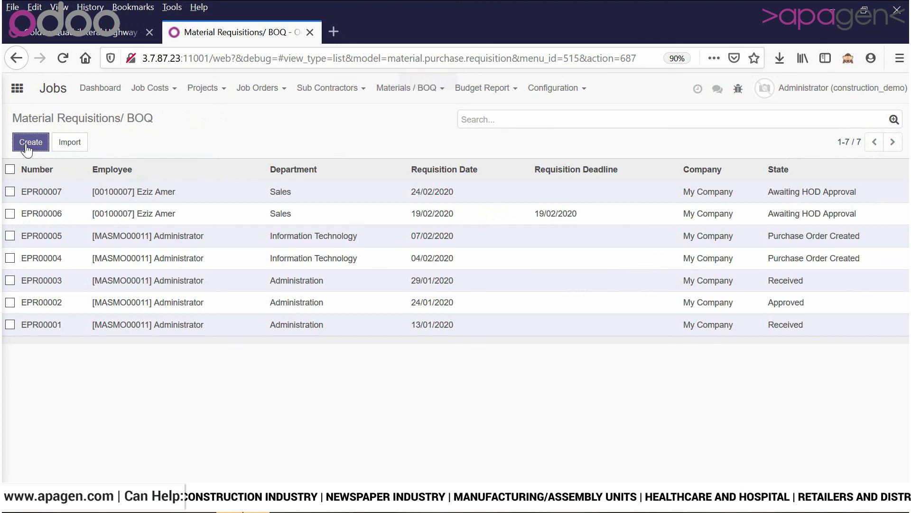
Step: Set the requisition's construction project to Golden Quadrilateral Highway and its job order to Framing
{"action": "scroll", "coordinate": [214, 373], "scroll_direction": "down", "scroll_amount": 3}
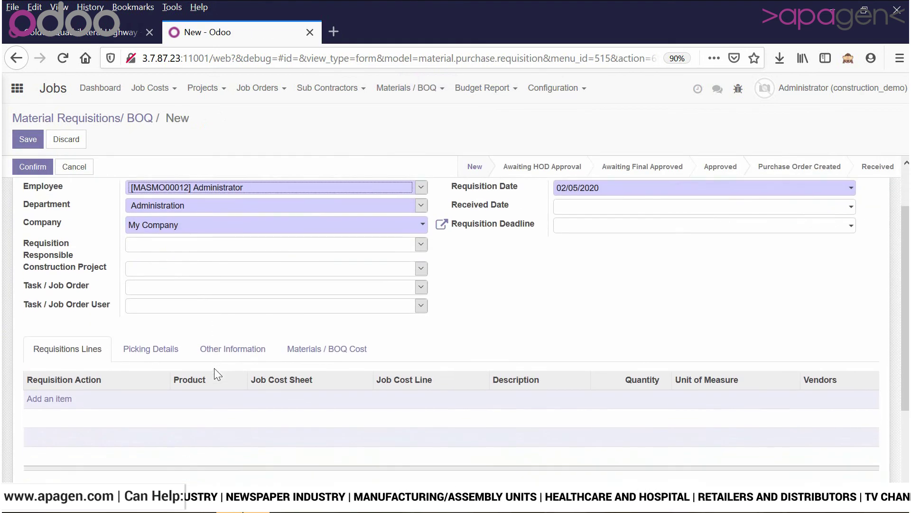
{"action": "scroll", "coordinate": [215, 369], "scroll_direction": "up", "scroll_amount": 2}
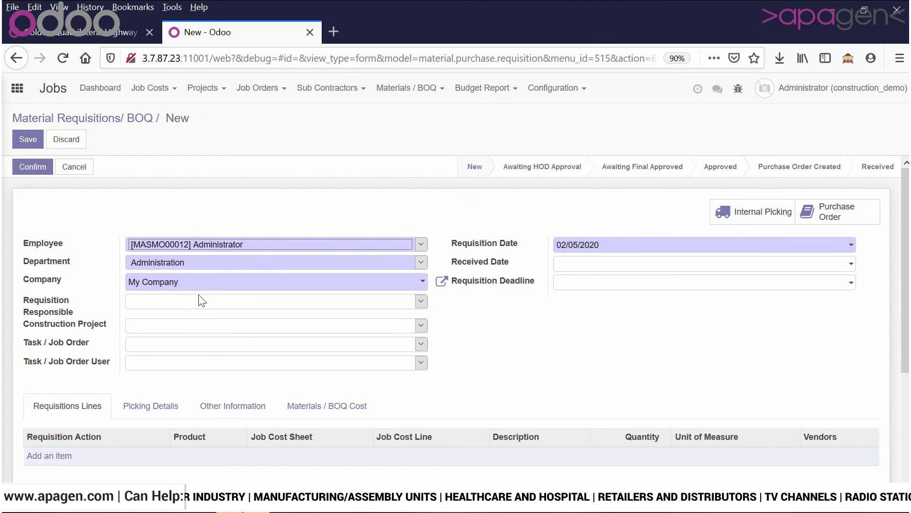
{"action": "left_click", "coordinate": [195, 326]}
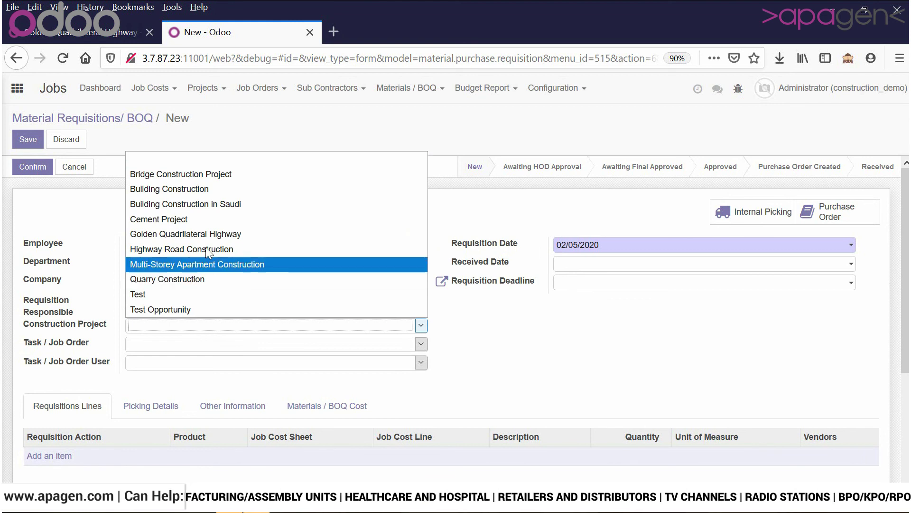
{"action": "left_click", "coordinate": [207, 233]}
{"action": "left_click", "coordinate": [209, 341]}
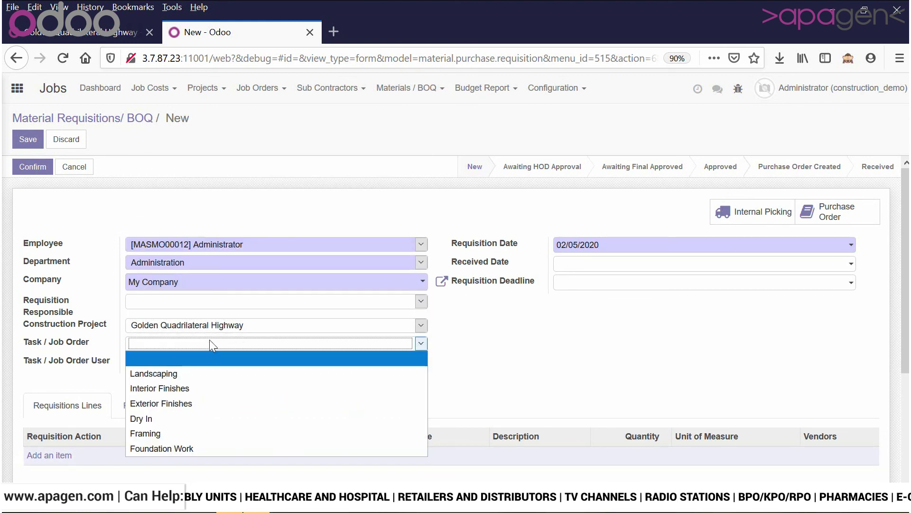
{"action": "left_click", "coordinate": [198, 430]}
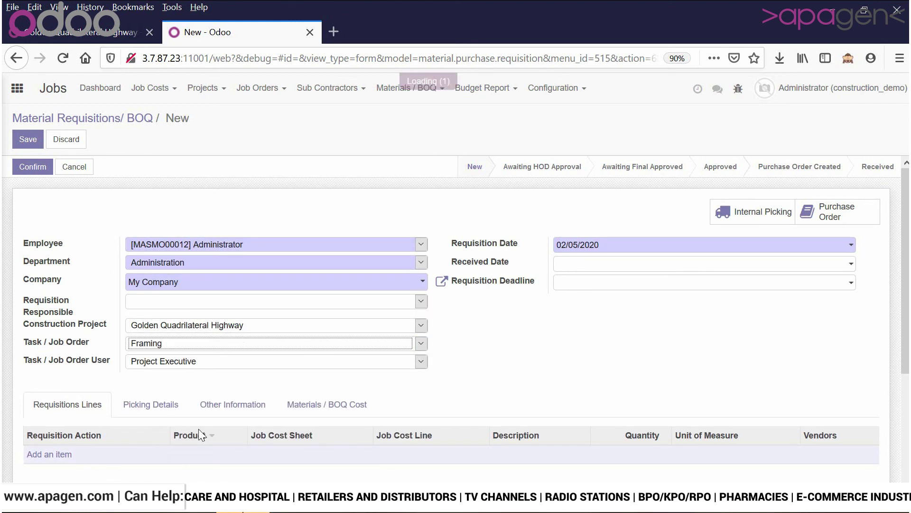
Step: Look through the new requisition's Materials / BOQ Cost, other information and picking details, then return to its requisition lines
{"action": "scroll", "coordinate": [199, 389], "scroll_direction": "down", "scroll_amount": 3}
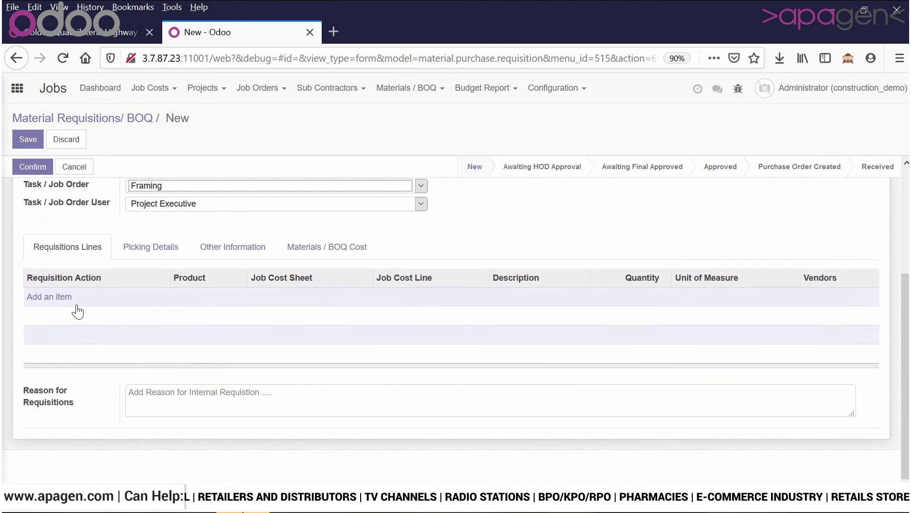
{"action": "scroll", "coordinate": [147, 340], "scroll_direction": "up", "scroll_amount": 1}
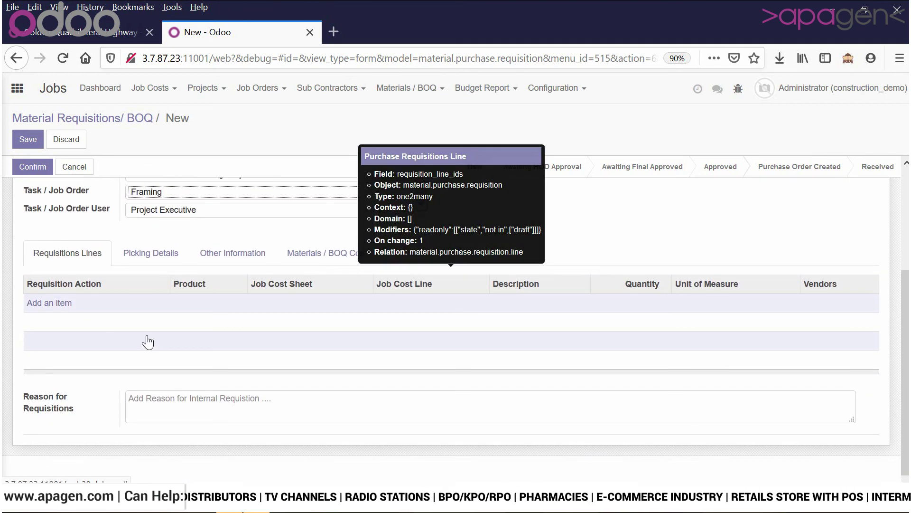
{"action": "left_click", "coordinate": [298, 306]}
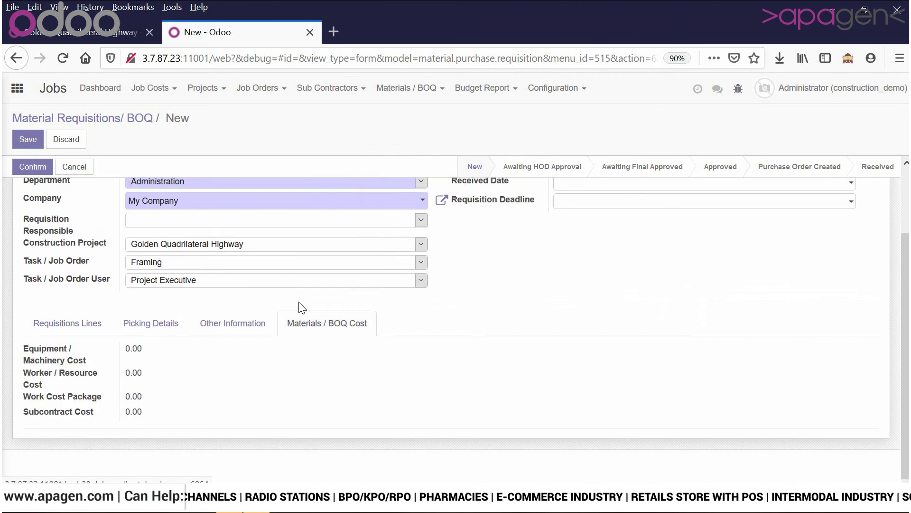
{"action": "left_click", "coordinate": [204, 328]}
{"action": "left_click", "coordinate": [156, 331]}
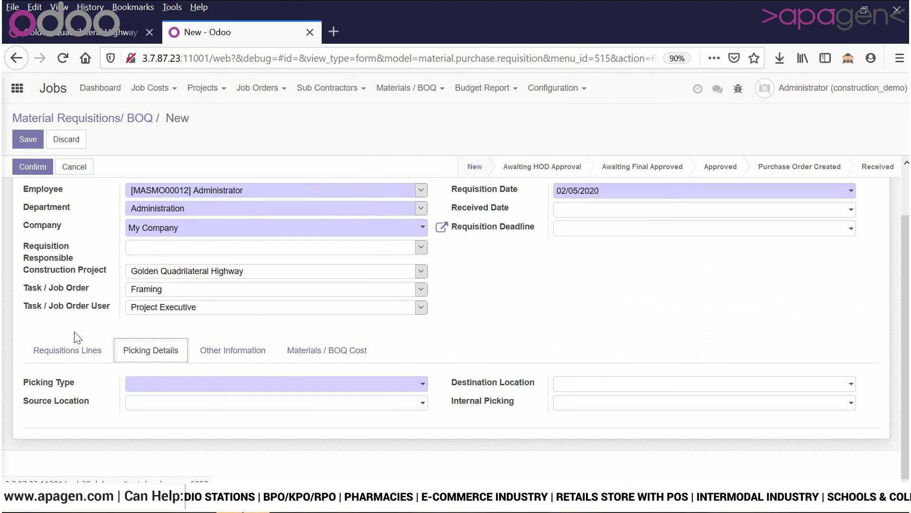
{"action": "left_click", "coordinate": [59, 351]}
Step: Add a requisition line with the Purchase Order action for the product Cement Bag 355 Kg Bag
{"action": "scroll", "coordinate": [55, 357], "scroll_direction": "down", "scroll_amount": 1}
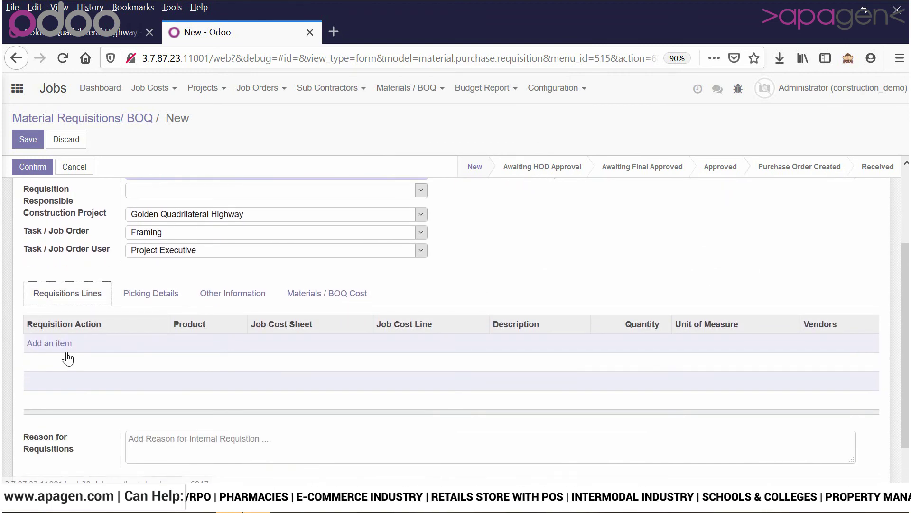
{"action": "left_click", "coordinate": [62, 347]}
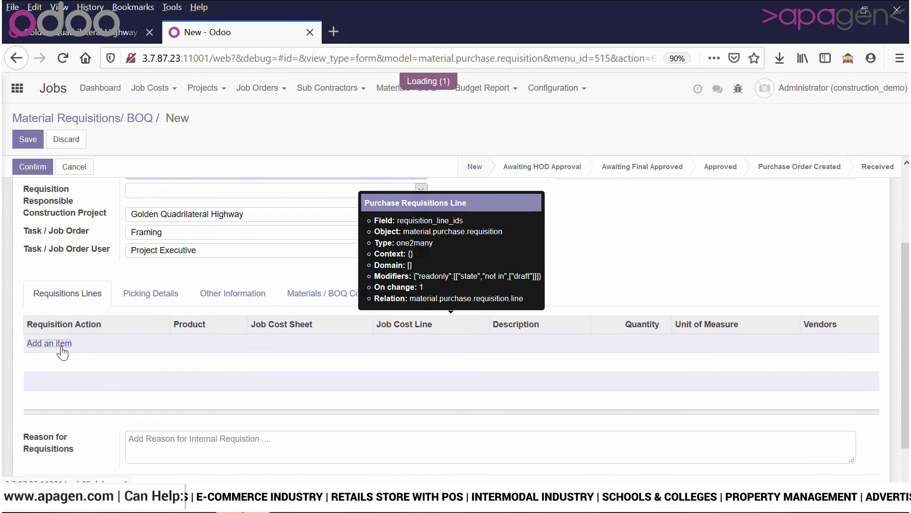
{"action": "left_click", "coordinate": [62, 346]}
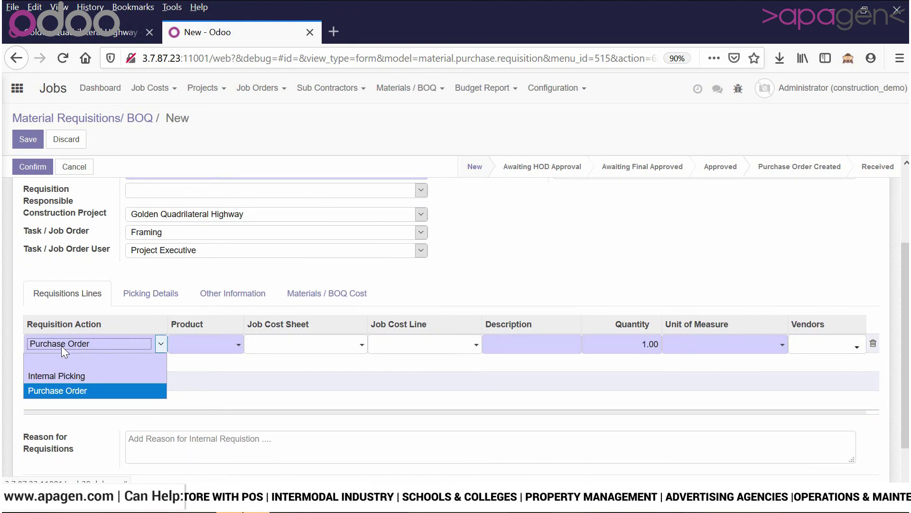
{"action": "left_click", "coordinate": [61, 346]}
{"action": "left_click", "coordinate": [218, 350]}
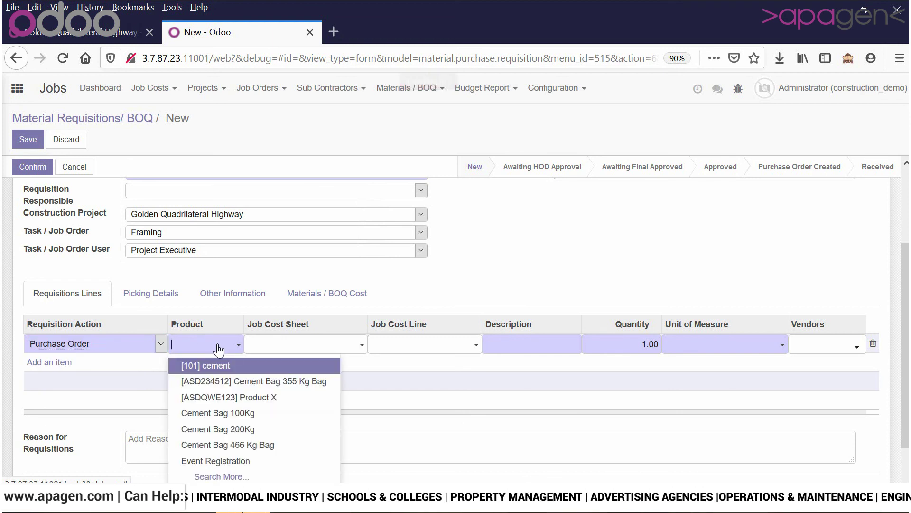
{"action": "left_click", "coordinate": [218, 381]}
Step: Link the line to COST-SHEET/00014 and the Cement Bag 355 Kg Bag job cost line, and set the quantity to 45
{"action": "left_click", "coordinate": [380, 355]}
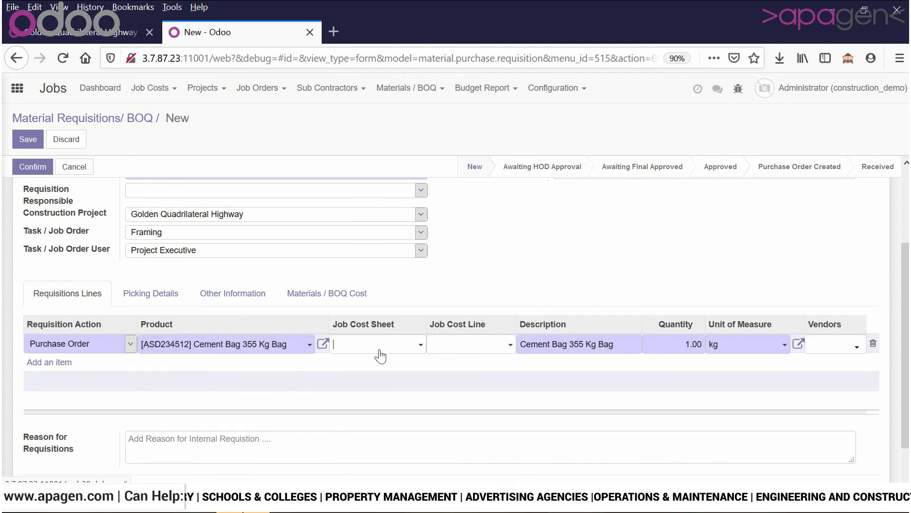
{"action": "left_click", "coordinate": [379, 351]}
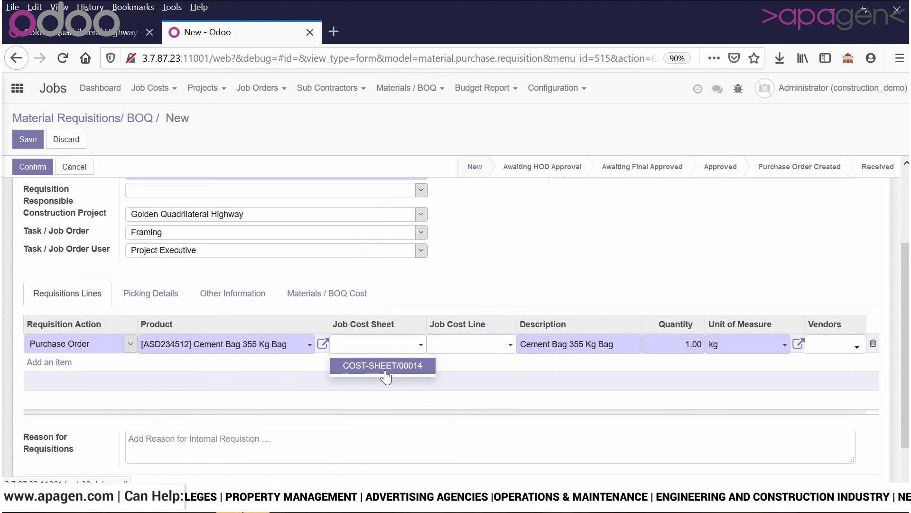
{"action": "left_click", "coordinate": [378, 367]}
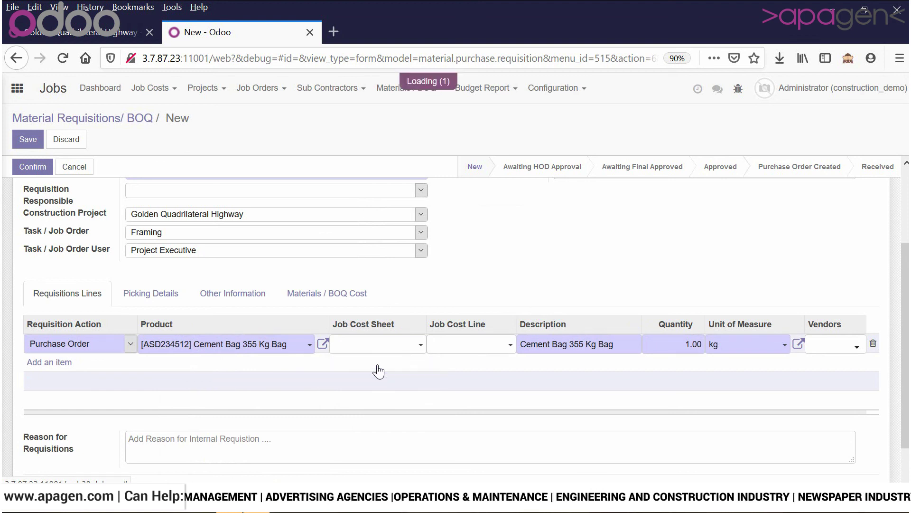
{"action": "left_click", "coordinate": [433, 346]}
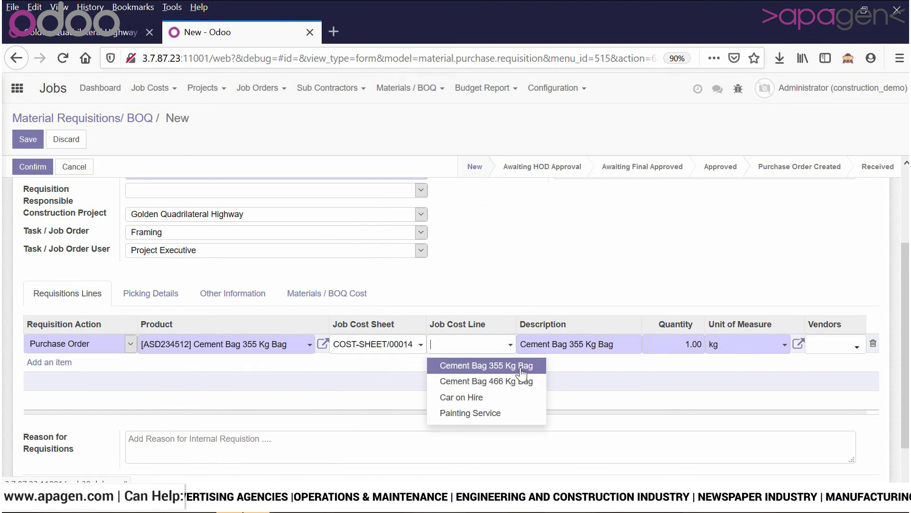
{"action": "left_click", "coordinate": [521, 370]}
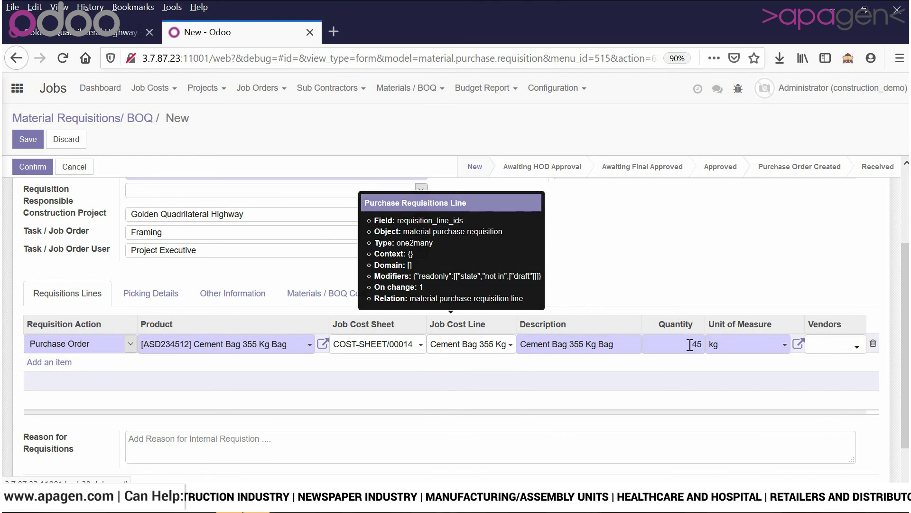
{"action": "left_click", "coordinate": [729, 287]}
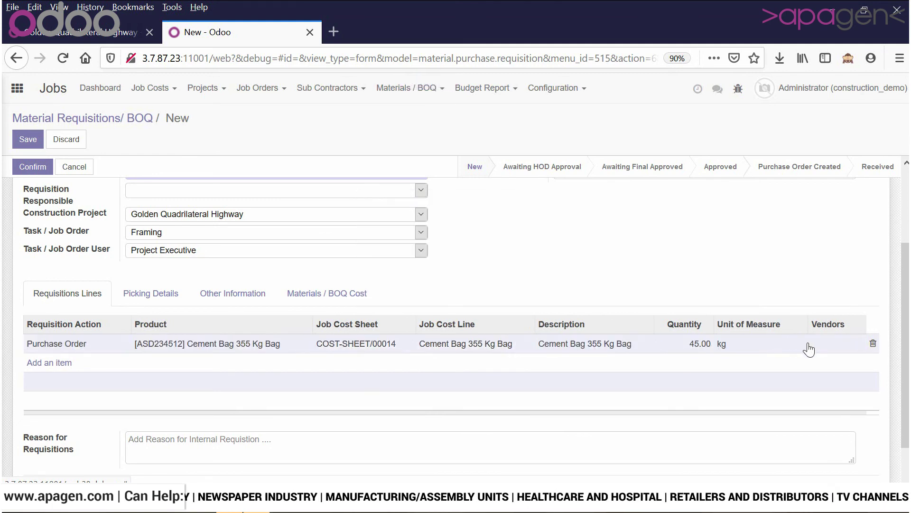
Step: Set the vendor of the Cement Bag 355 Kg Bag requisition line to Moon Micro System
{"action": "left_click", "coordinate": [808, 349]}
{"action": "left_click", "coordinate": [802, 344]}
{"action": "left_click", "coordinate": [208, 266]}
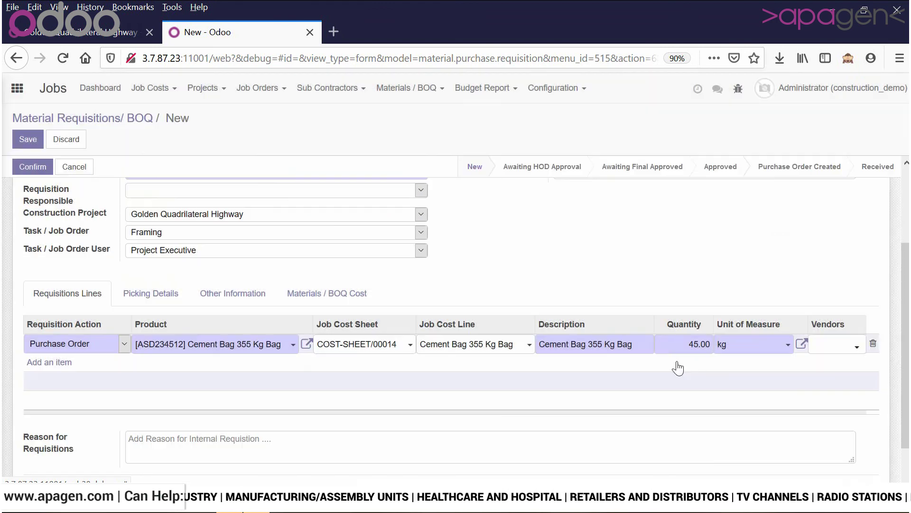
{"action": "left_click", "coordinate": [840, 350]}
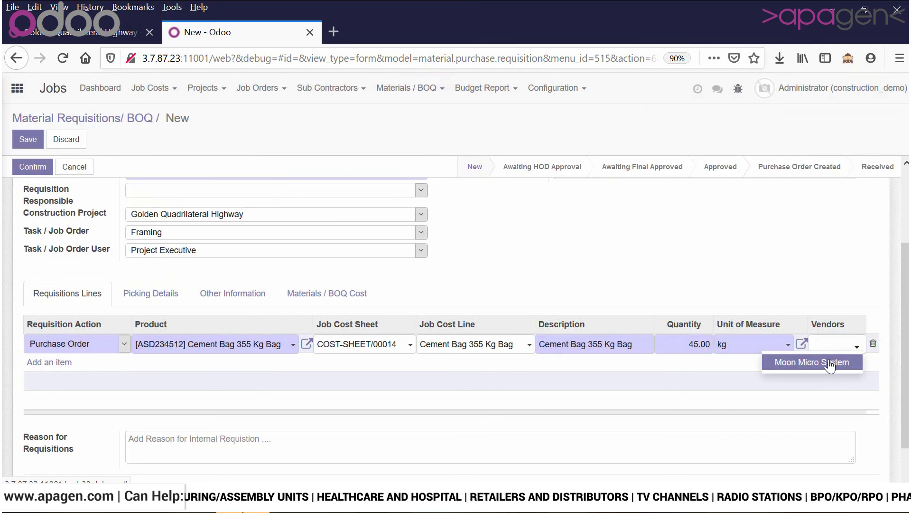
{"action": "left_click", "coordinate": [830, 366]}
{"action": "left_click", "coordinate": [798, 243]}
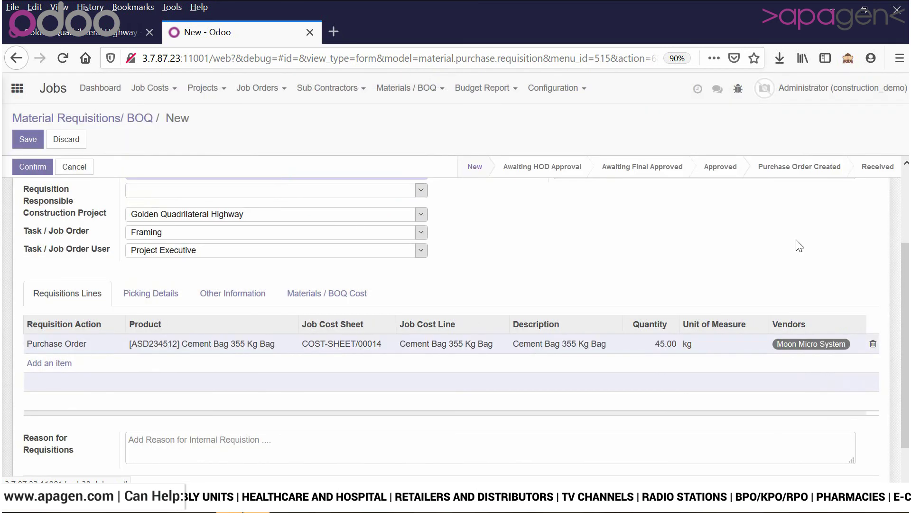
Step: Add a second requisition line with the Purchase Order action for the product Cement Bag 466 Kg Bag
{"action": "left_click", "coordinate": [67, 365]}
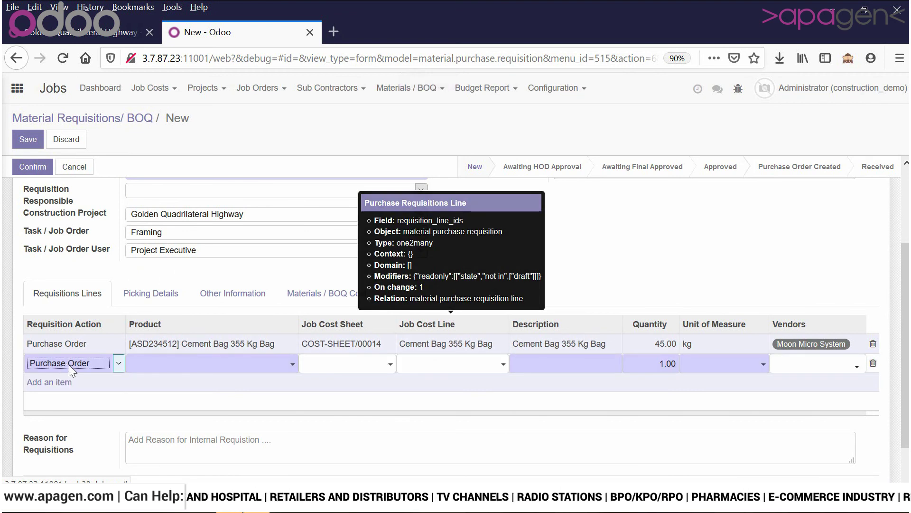
{"action": "left_click", "coordinate": [71, 366]}
{"action": "left_click", "coordinate": [74, 410]}
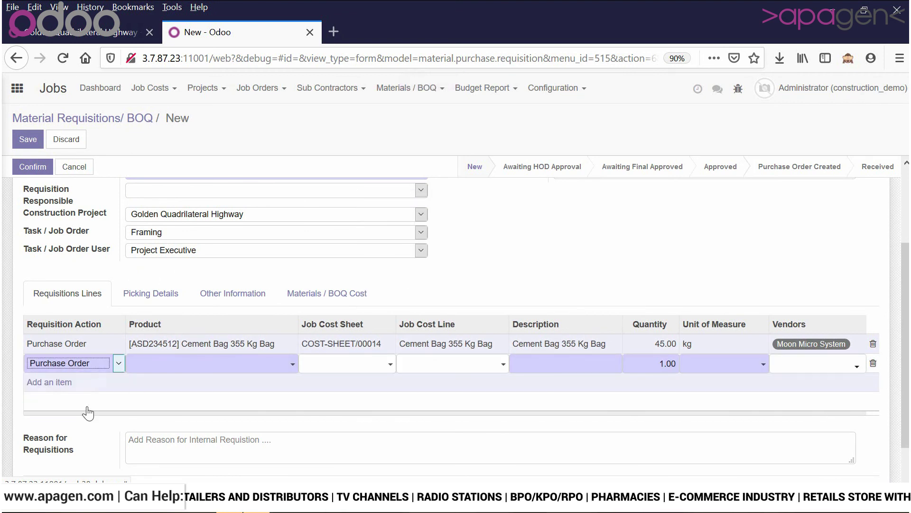
{"action": "left_click", "coordinate": [175, 370]}
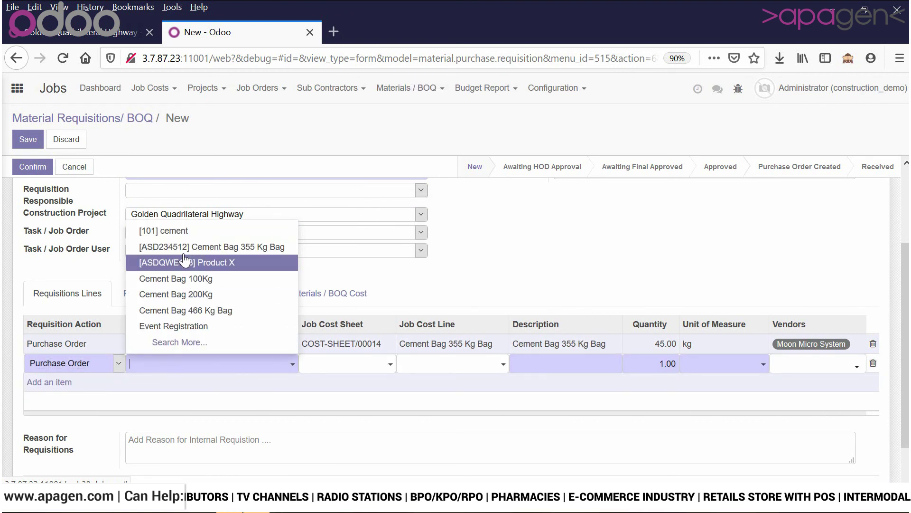
{"action": "left_click", "coordinate": [187, 310]}
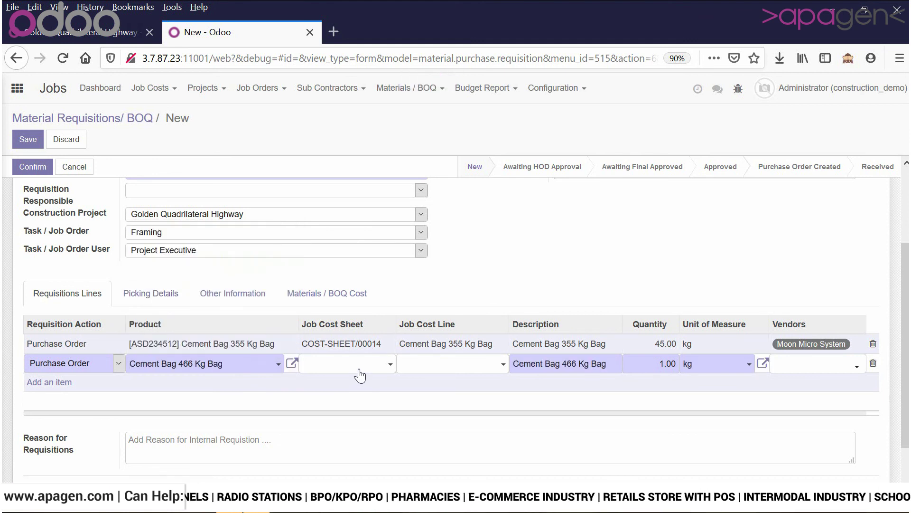
Step: Link the second line to COST-SHEET/00014 and the Cement Bag 466 Kg Bag job cost line
{"action": "left_click", "coordinate": [360, 372]}
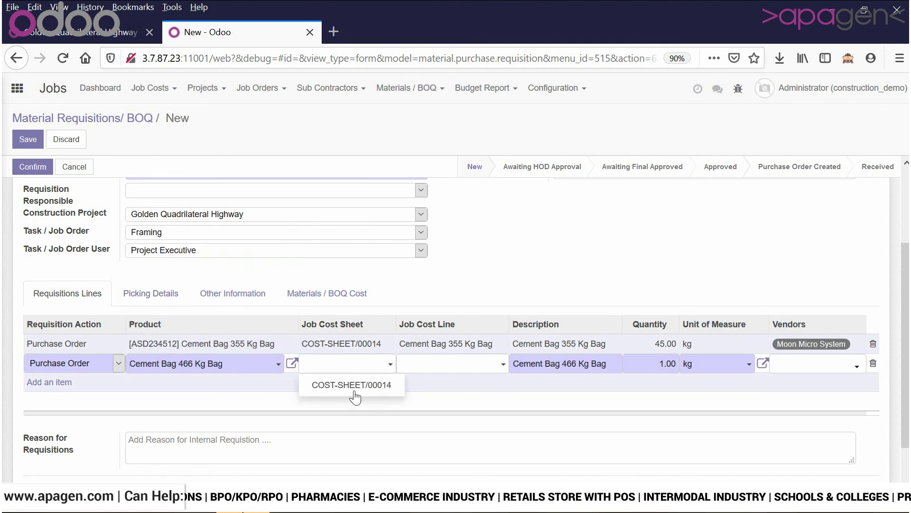
{"action": "left_click", "coordinate": [355, 387]}
{"action": "left_click", "coordinate": [453, 368]}
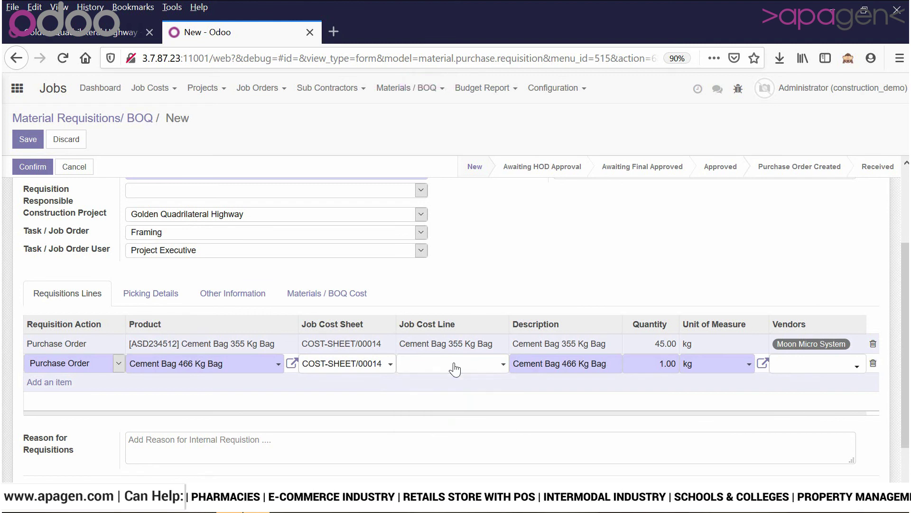
{"action": "left_click", "coordinate": [474, 402]}
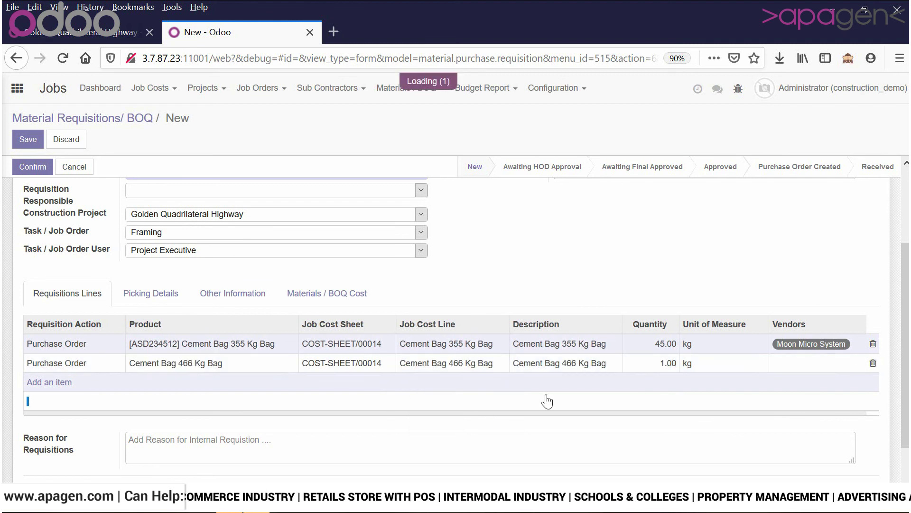
Step: Set the Cement Bag 466 Kg Bag line's quantity to 45 and its vendor to Moon Micro System
{"action": "left_click", "coordinate": [648, 363]}
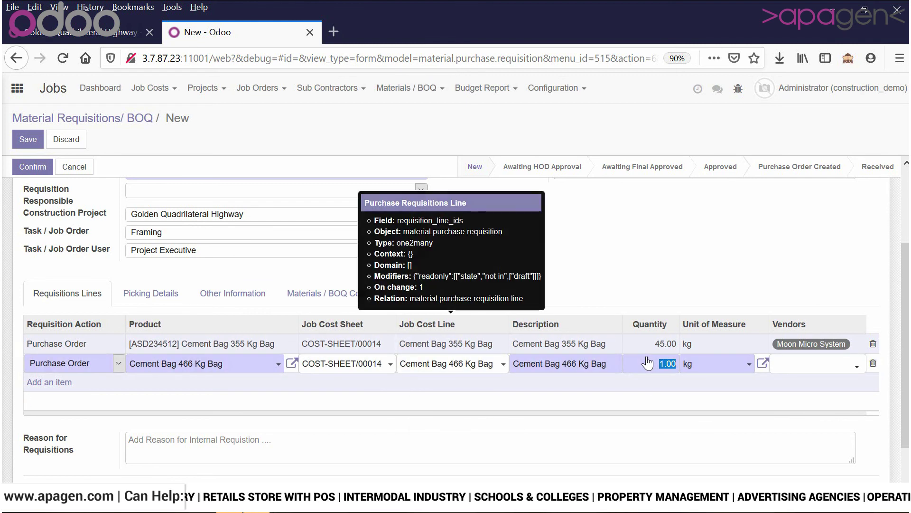
{"action": "type", "text": "45"}
{"action": "right_click", "coordinate": [797, 369]}
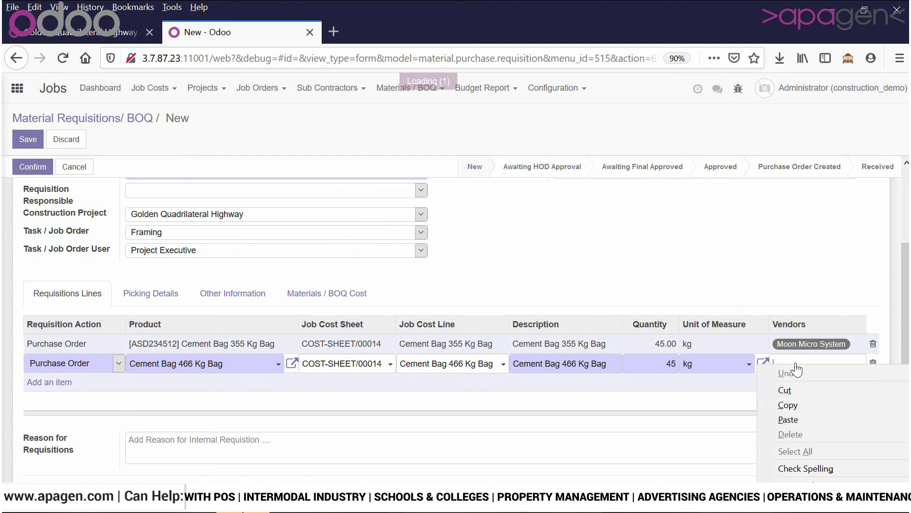
{"action": "left_click", "coordinate": [799, 370]}
{"action": "left_click", "coordinate": [805, 387]}
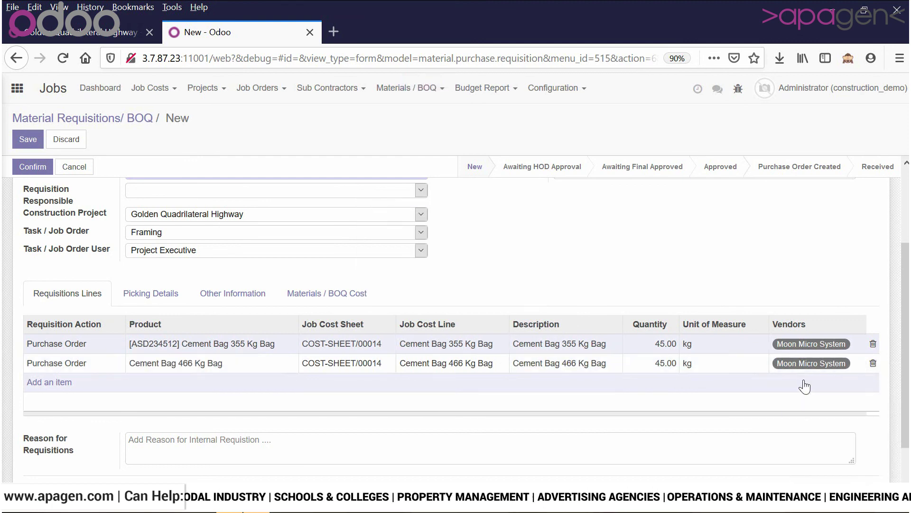
Step: Set the picking type in the requisition's picking details to Dammam: Receipts
{"action": "left_click", "coordinate": [150, 293]}
{"action": "left_click", "coordinate": [152, 293]}
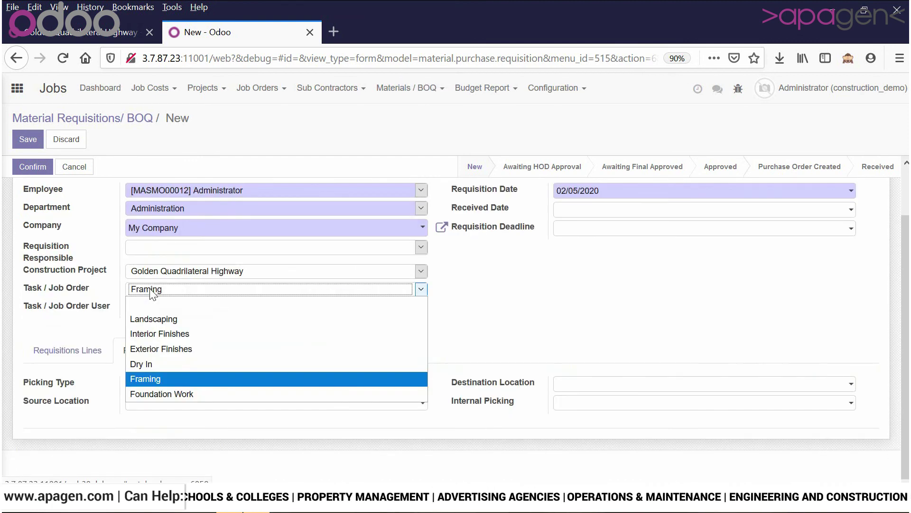
{"action": "left_click", "coordinate": [488, 287]}
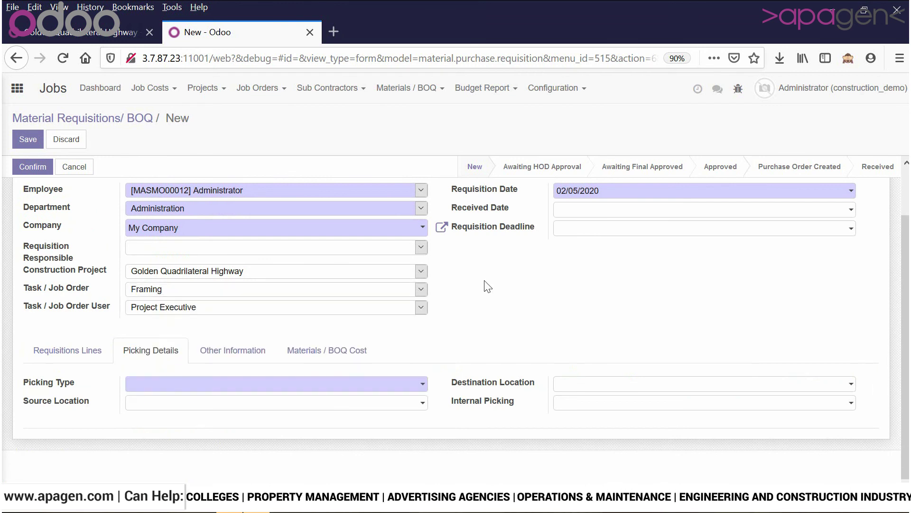
{"action": "left_click", "coordinate": [212, 389]}
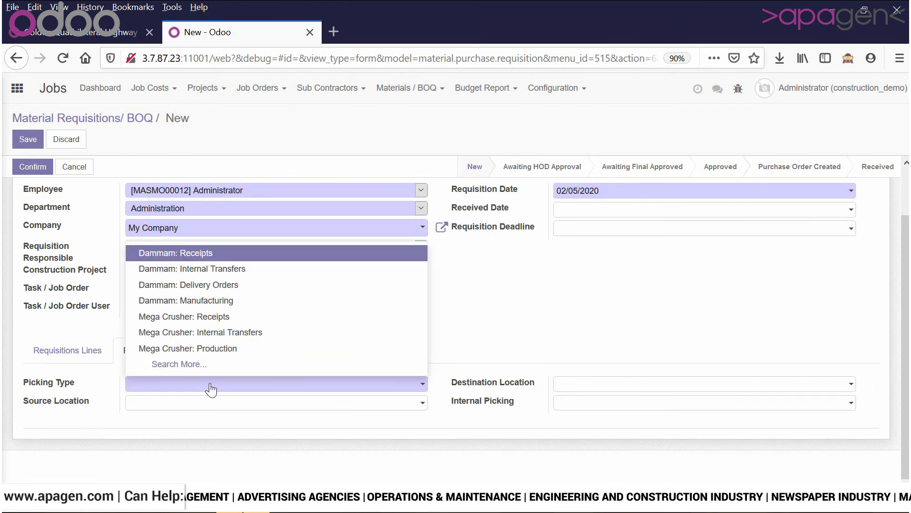
{"action": "left_click", "coordinate": [215, 249]}
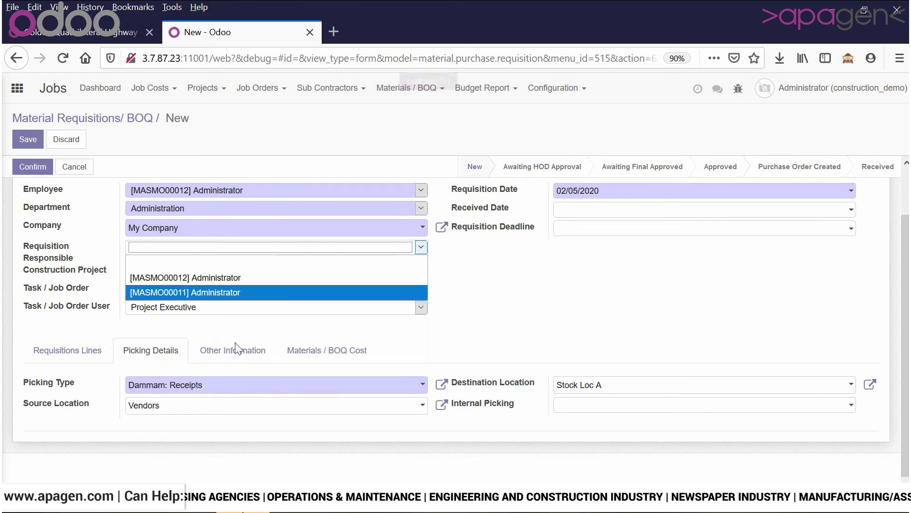
Step: Check the requisition's other information and Materials / BOQ Cost details, and save the requisition
{"action": "left_click", "coordinate": [234, 352]}
{"action": "left_click", "coordinate": [299, 351]}
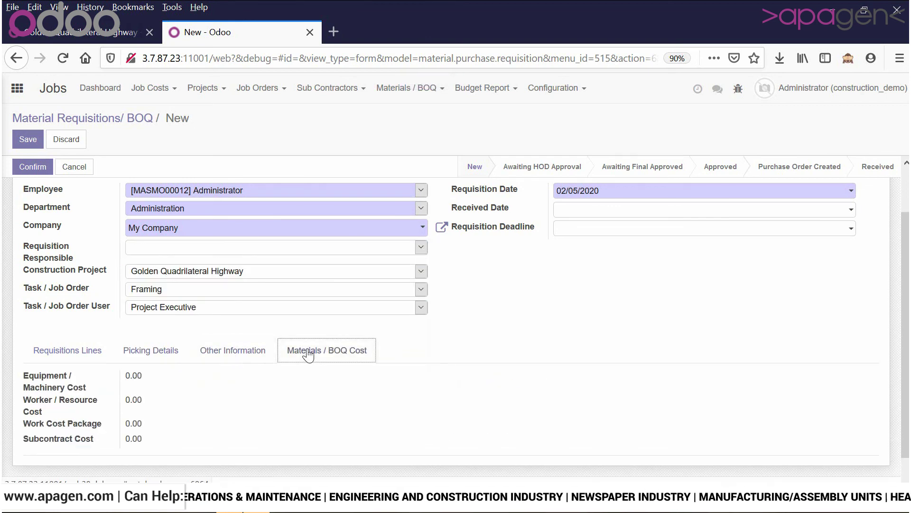
{"action": "left_click", "coordinate": [37, 142]}
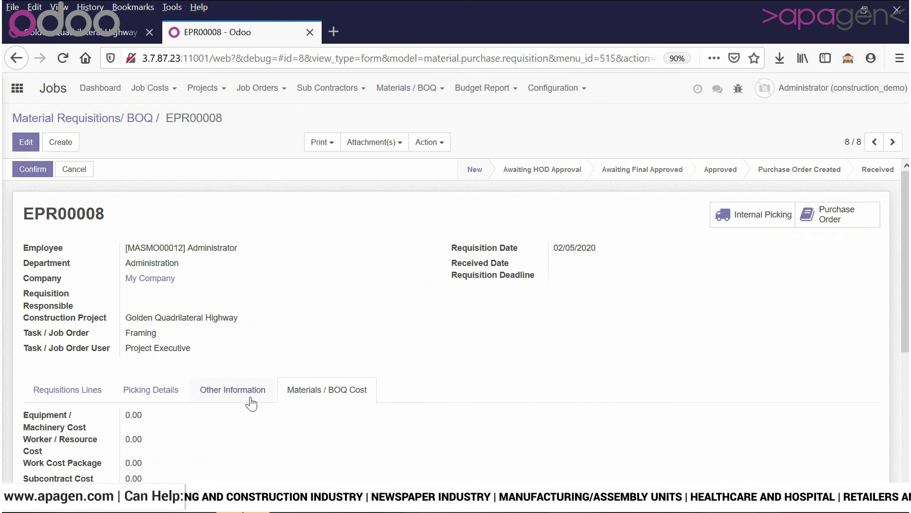
Step: Confirm the saved requisition and give it both the HOD approval and the final approval
{"action": "left_click", "coordinate": [233, 392]}
{"action": "left_click", "coordinate": [151, 390]}
{"action": "left_click", "coordinate": [48, 393]}
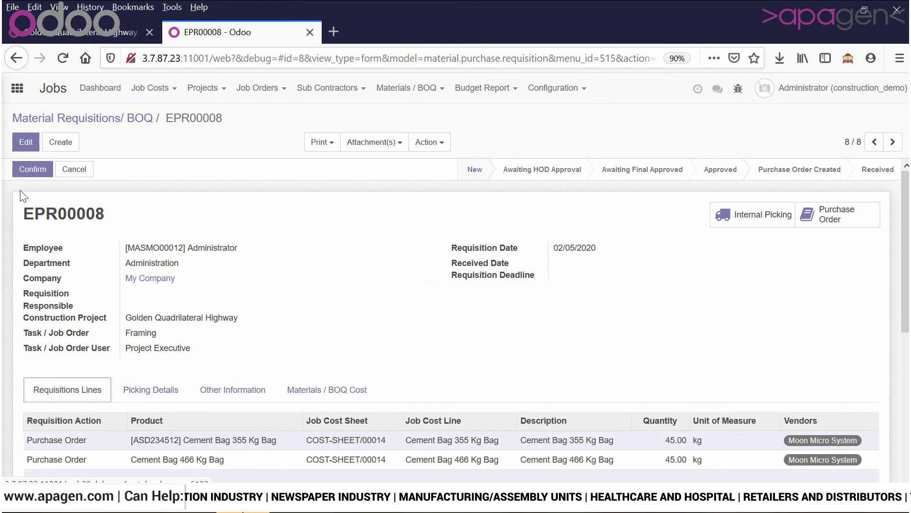
{"action": "left_click", "coordinate": [28, 170]}
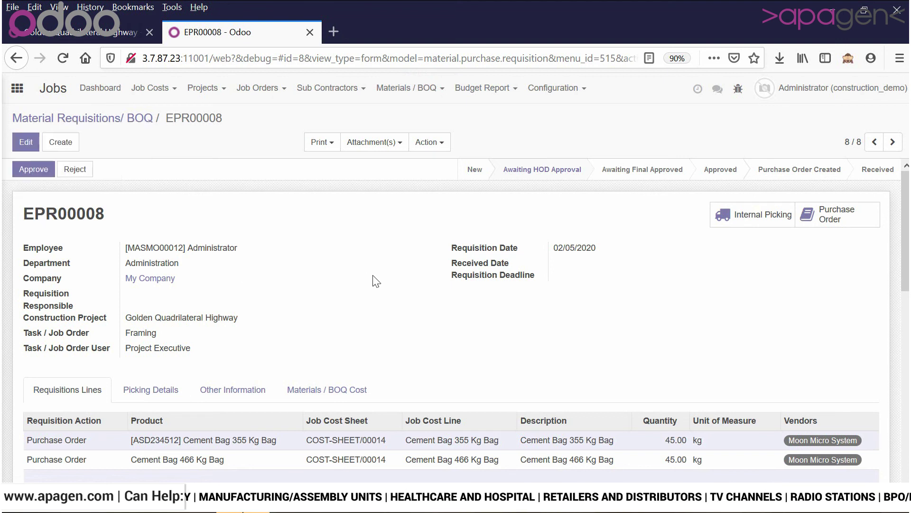
{"action": "left_click", "coordinate": [29, 170]}
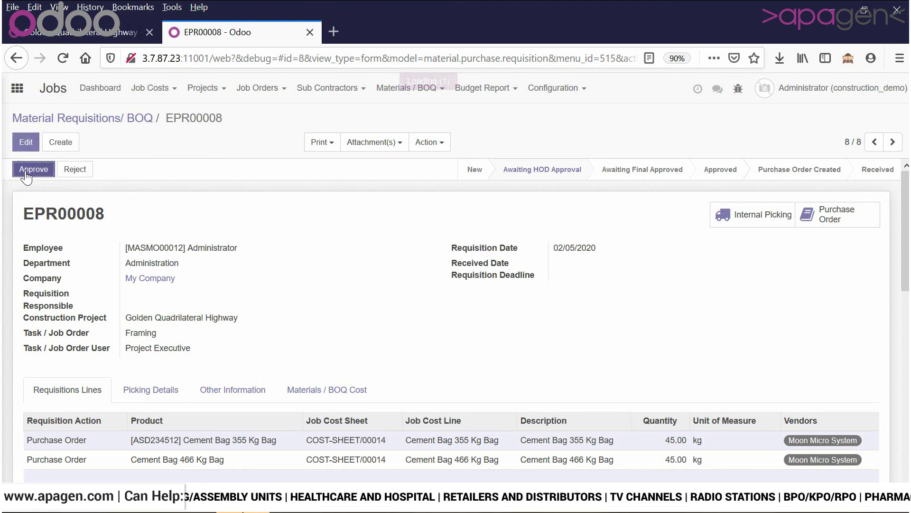
{"action": "left_click", "coordinate": [29, 170]}
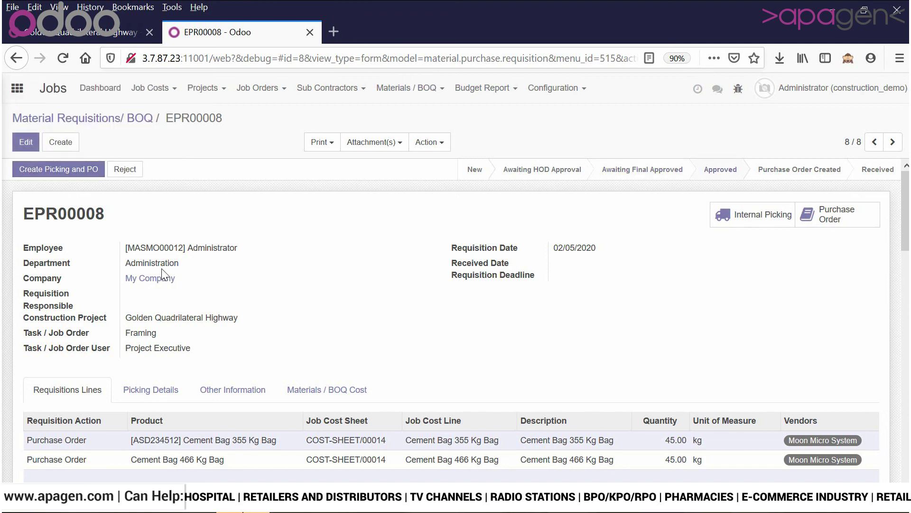
Step: Review the approved requisition's other information and Materials / BOQ Cost, and create its picking and purchase order
{"action": "scroll", "coordinate": [185, 309], "scroll_direction": "down", "scroll_amount": 2}
{"action": "left_click", "coordinate": [178, 345]}
{"action": "left_click", "coordinate": [217, 341]}
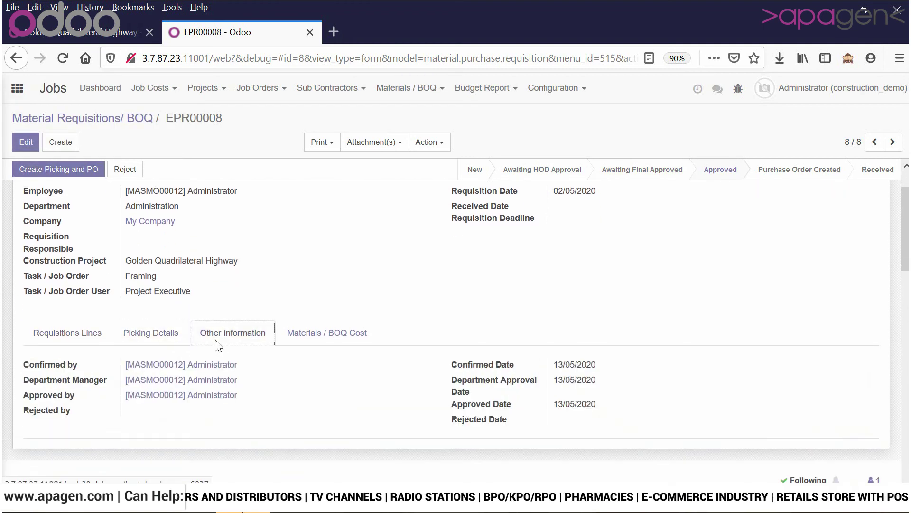
{"action": "left_click", "coordinate": [332, 345]}
{"action": "scroll", "coordinate": [187, 283], "scroll_direction": "up", "scroll_amount": 2}
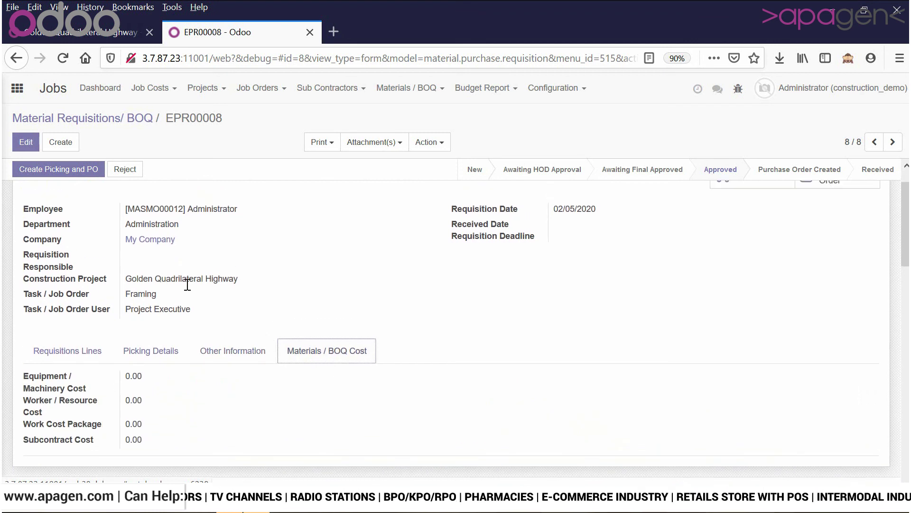
{"action": "left_click", "coordinate": [41, 173]}
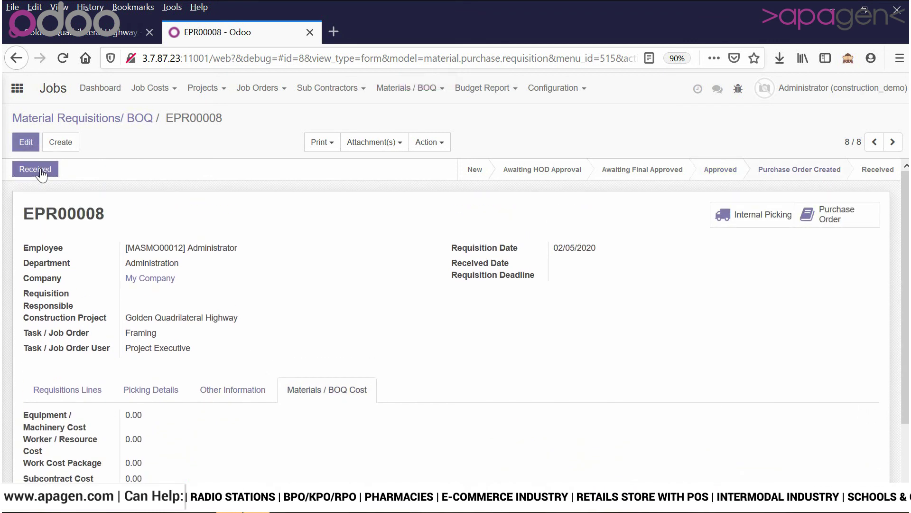
Step: Check the requisition lines and open the Moon Micro System request for quotation generated from the requisition
{"action": "scroll", "coordinate": [482, 387], "scroll_direction": "down", "scroll_amount": 2}
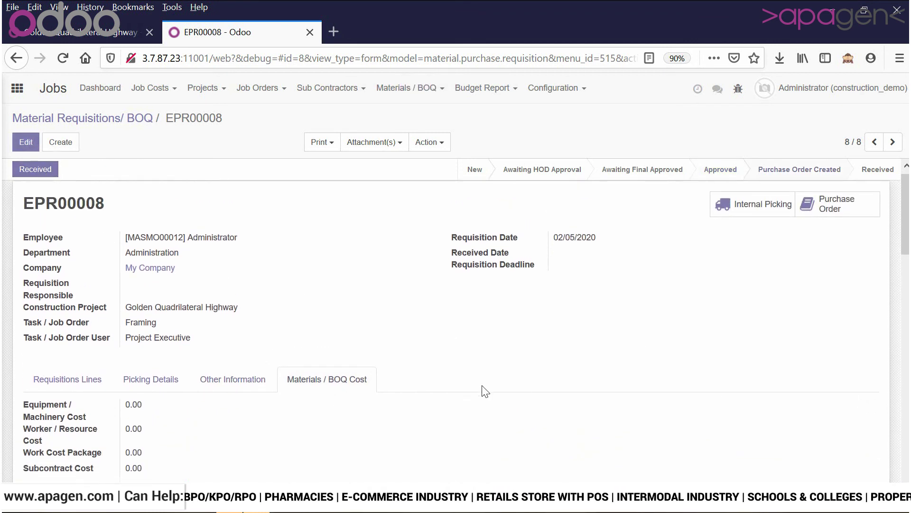
{"action": "left_click", "coordinate": [69, 337]}
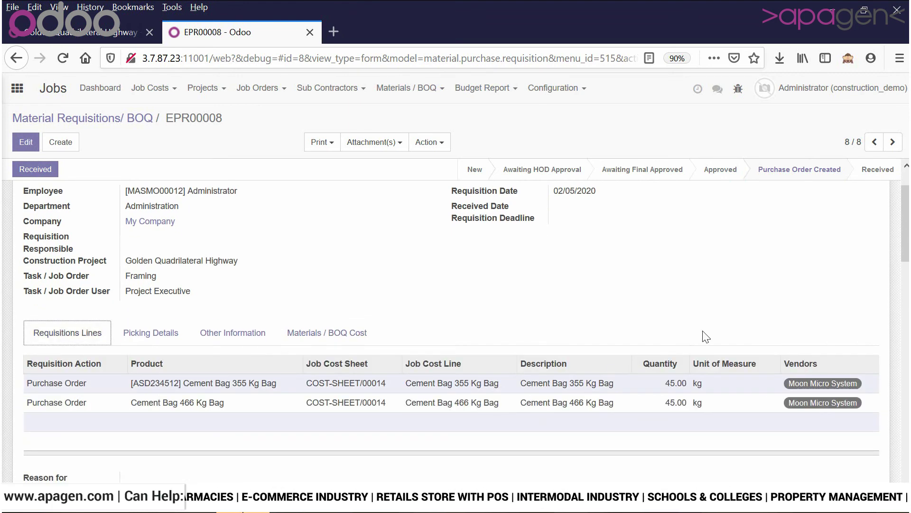
{"action": "scroll", "coordinate": [736, 318], "scroll_direction": "up", "scroll_amount": 2}
{"action": "left_click", "coordinate": [832, 216]}
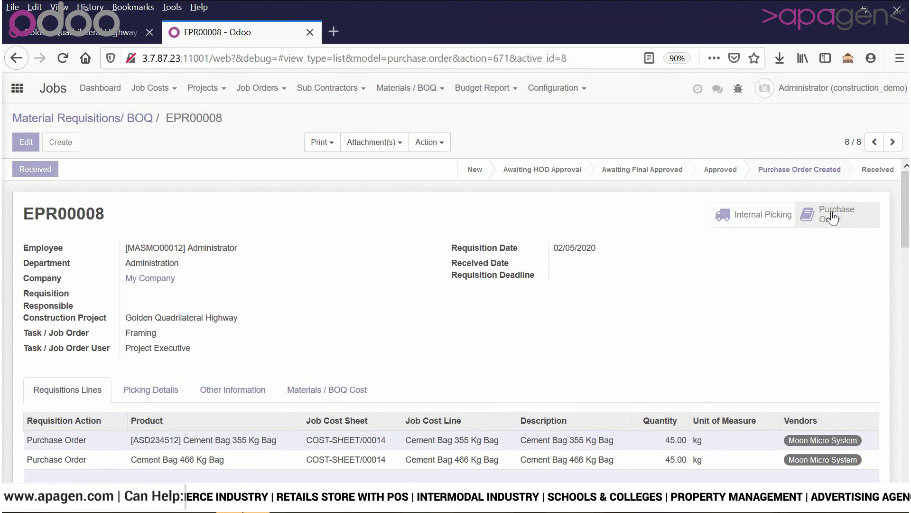
{"action": "left_click", "coordinate": [526, 191]}
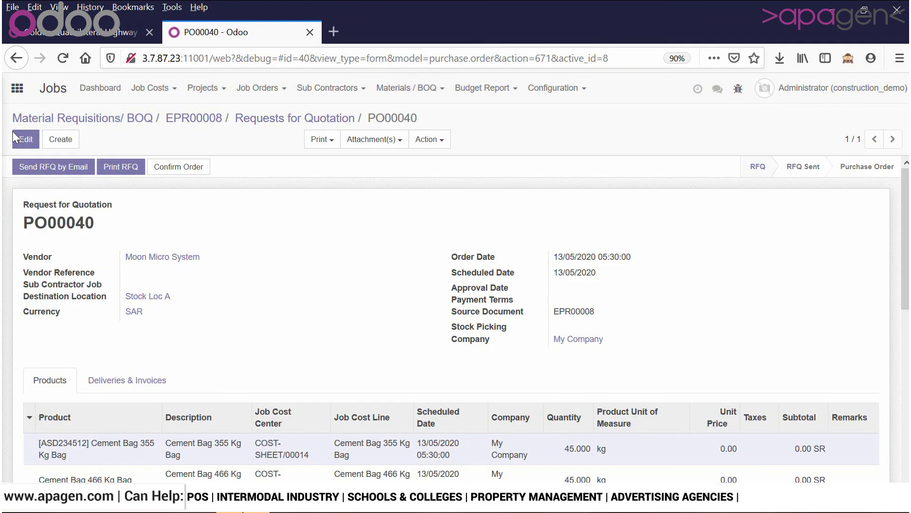
Step: Open the request for quotation for editing, confirm it as a purchase order and review its product lines
{"action": "left_click", "coordinate": [22, 139]}
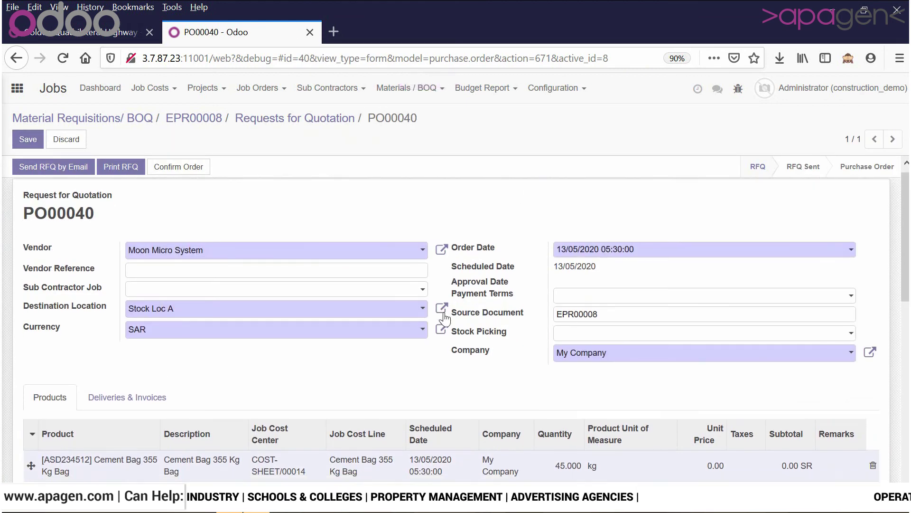
{"action": "scroll", "coordinate": [442, 323], "scroll_direction": "down", "scroll_amount": 5}
{"action": "scroll", "coordinate": [445, 319], "scroll_direction": "up", "scroll_amount": 5}
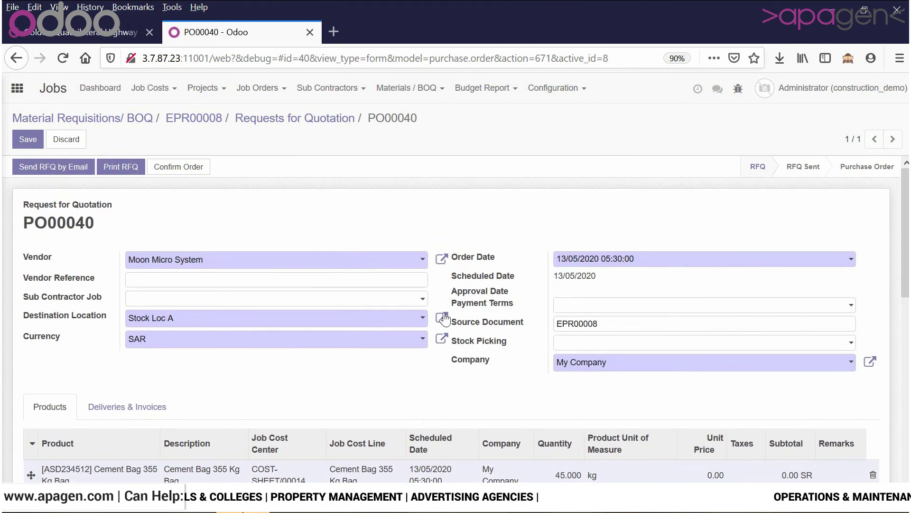
{"action": "left_click", "coordinate": [172, 169]}
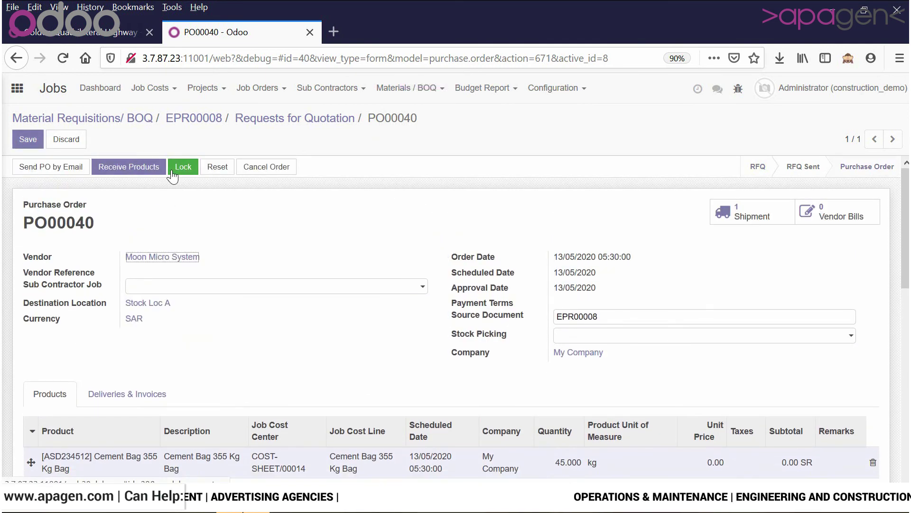
{"action": "scroll", "coordinate": [180, 222], "scroll_direction": "down", "scroll_amount": 5}
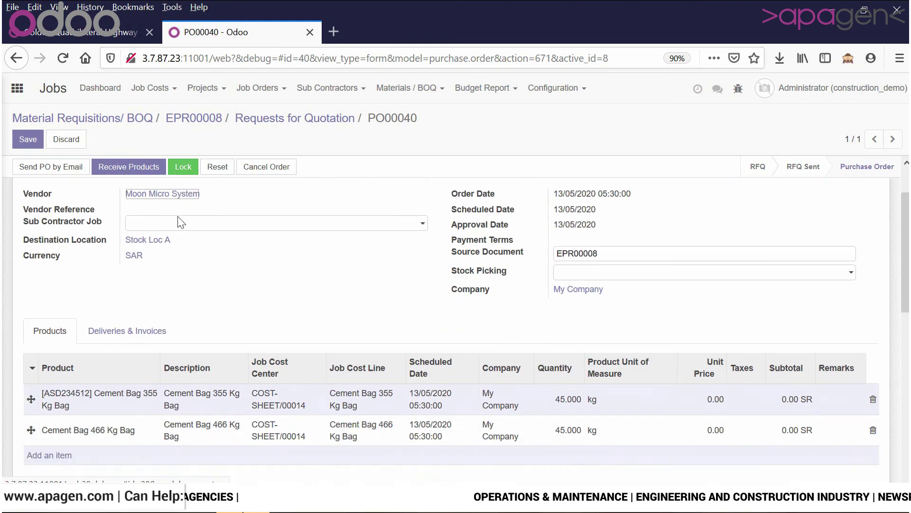
{"action": "scroll", "coordinate": [181, 222], "scroll_direction": "up", "scroll_amount": 5}
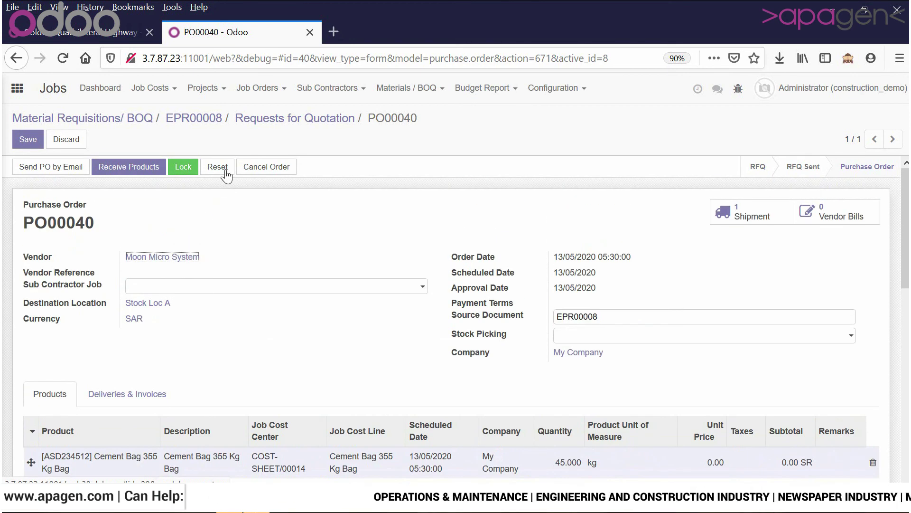
Step: Reset the purchase order to RFQ and set unit prices of 543 for Cement Bag 355 Kg and 654 for Cement Bag 466 Kg
{"action": "left_click", "coordinate": [225, 172]}
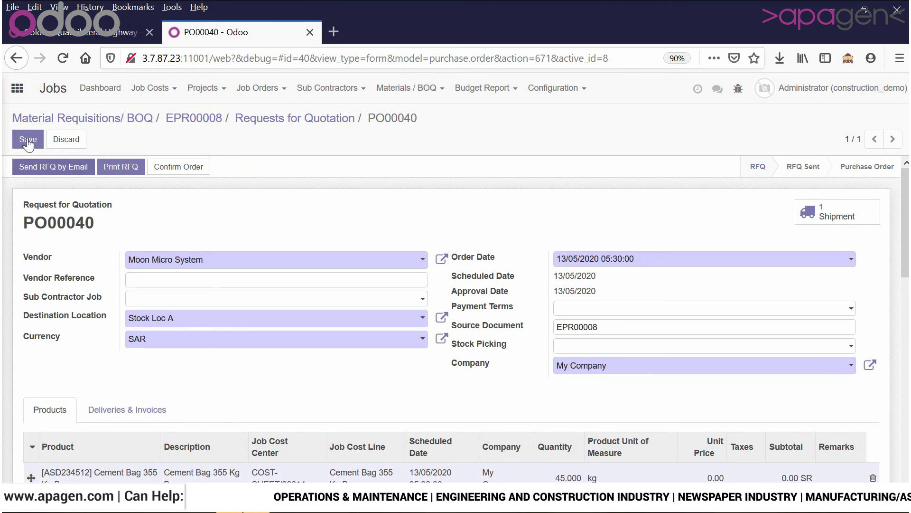
{"action": "scroll", "coordinate": [489, 332], "scroll_direction": "down", "scroll_amount": 3}
{"action": "left_click", "coordinate": [710, 307]}
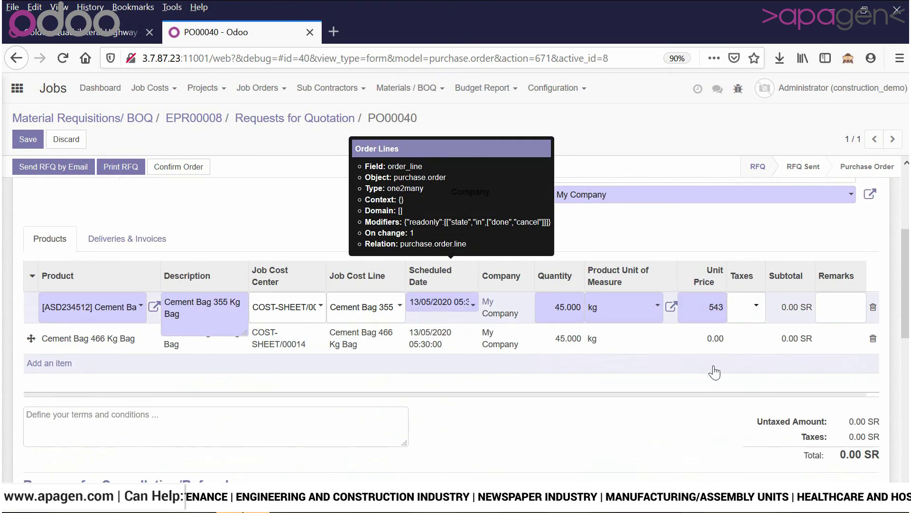
{"action": "left_click", "coordinate": [701, 340]}
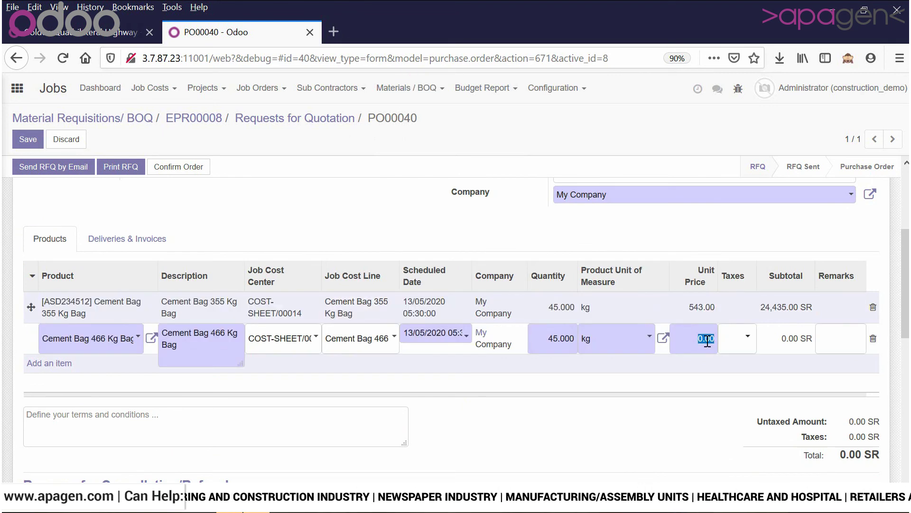
{"action": "type", "text": "654"}
Step: Apply the Purchase VAT @ 5% tax to both cement bag lines of the request for quotation
{"action": "left_click", "coordinate": [745, 317]}
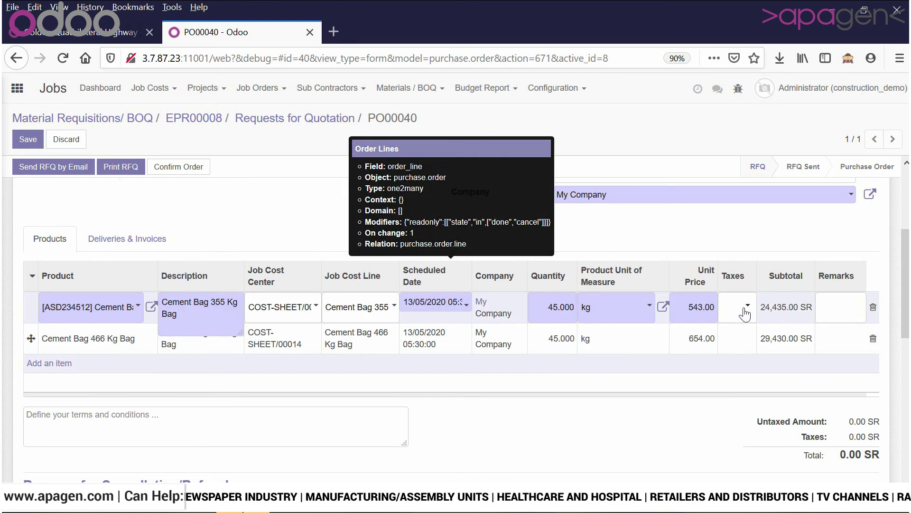
{"action": "left_click", "coordinate": [745, 311]}
{"action": "left_click", "coordinate": [740, 323]}
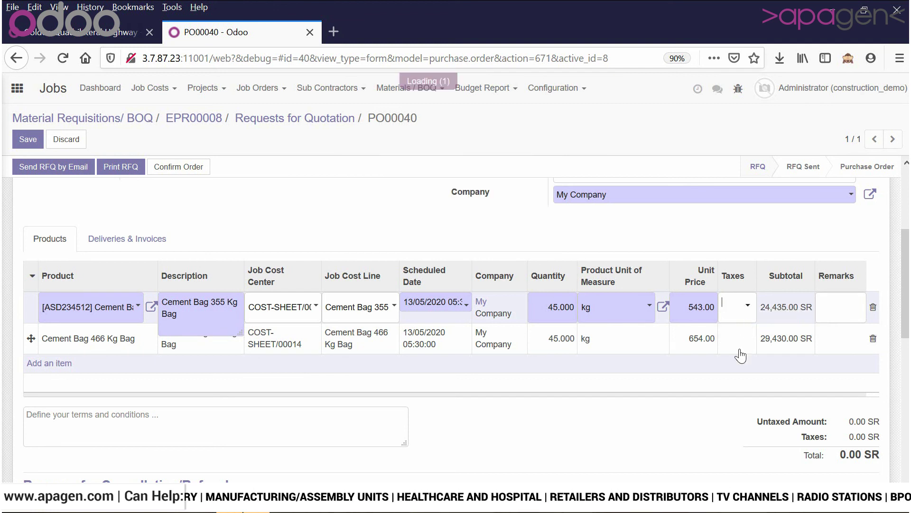
{"action": "left_click", "coordinate": [739, 351]}
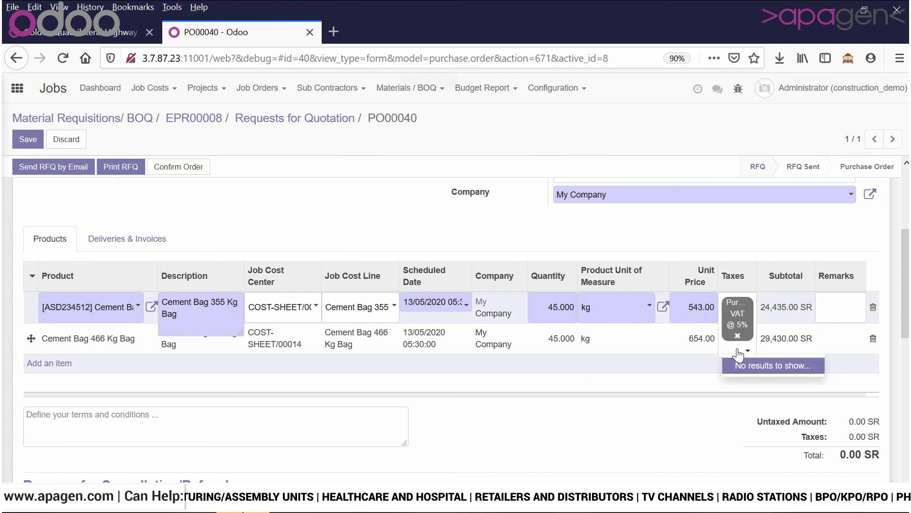
{"action": "left_click", "coordinate": [688, 399]}
{"action": "left_click", "coordinate": [709, 349]}
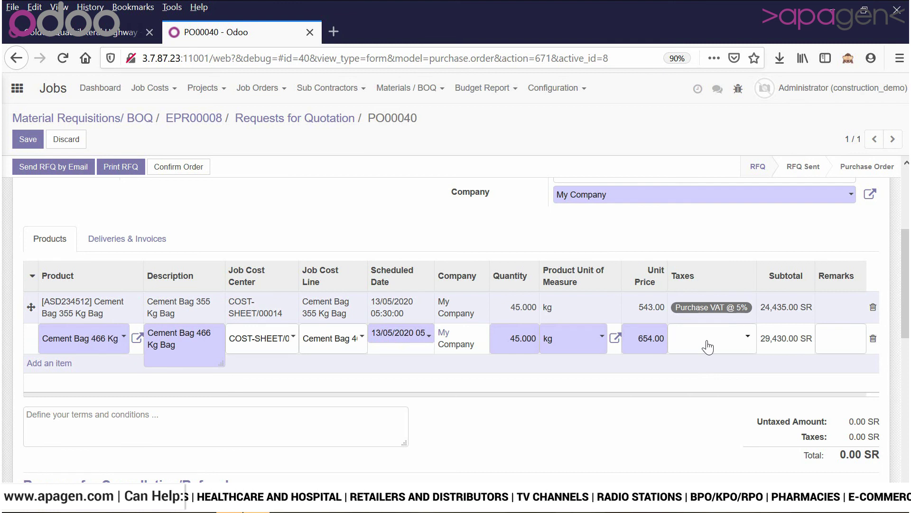
{"action": "left_click", "coordinate": [748, 338]}
{"action": "left_click", "coordinate": [737, 358]}
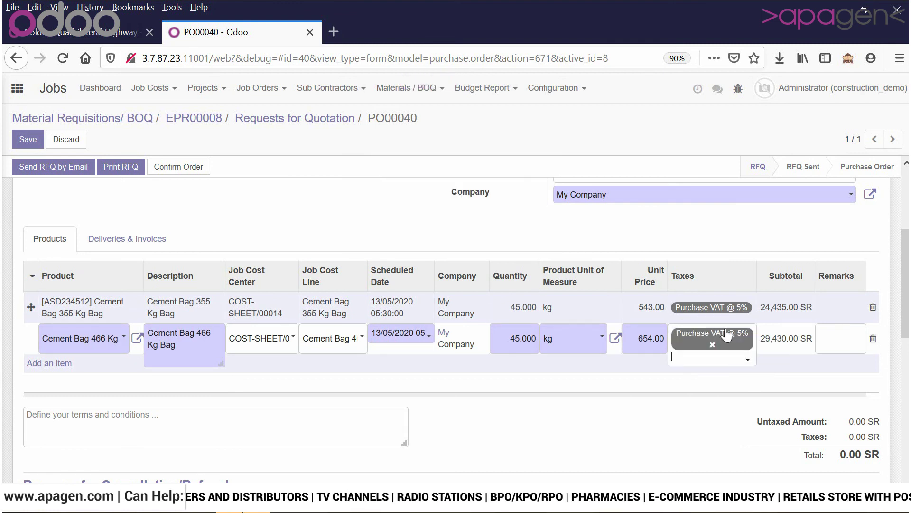
{"action": "left_click", "coordinate": [699, 234]}
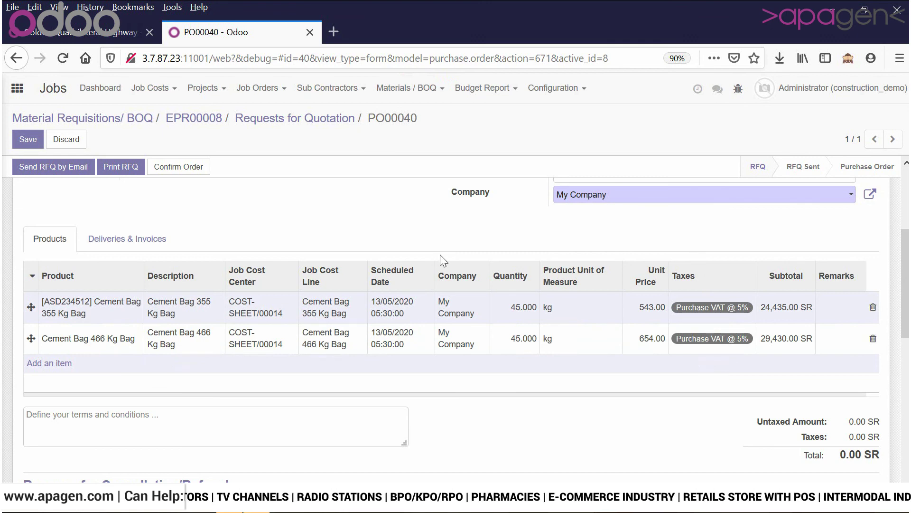
Step: Confirm the request for quotation as a purchase order again and check its product lines
{"action": "scroll", "coordinate": [440, 255], "scroll_direction": "up", "scroll_amount": 4}
{"action": "left_click", "coordinate": [192, 166]}
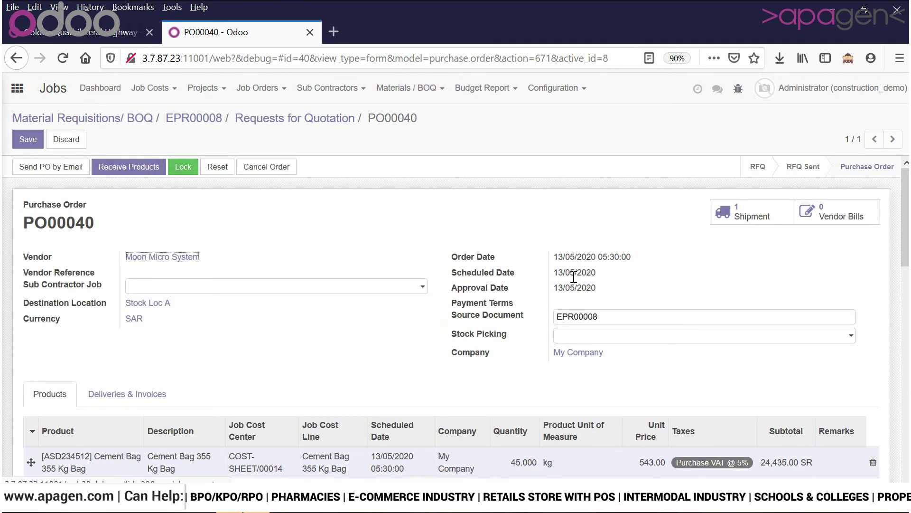
{"action": "scroll", "coordinate": [573, 278], "scroll_direction": "down", "scroll_amount": 3}
{"action": "scroll", "coordinate": [574, 277], "scroll_direction": "up", "scroll_amount": 3}
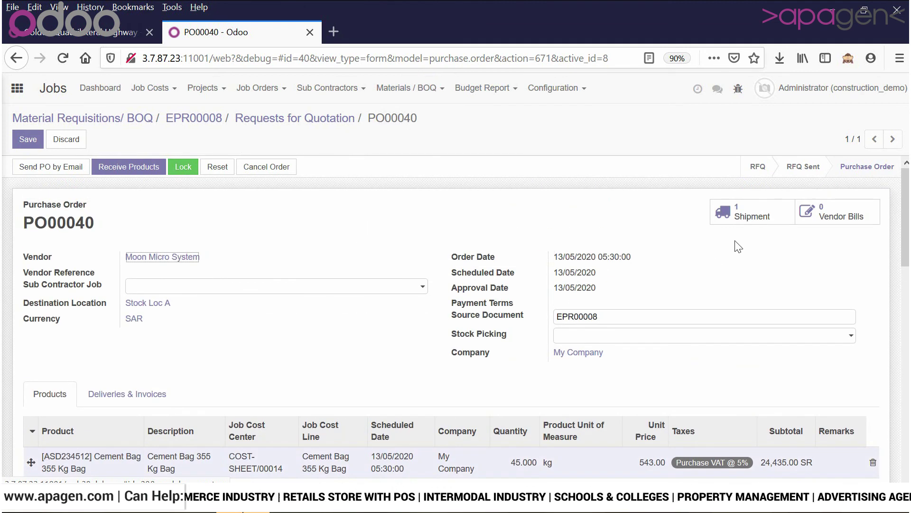
Step: Open the shipment linked to the purchase order and validate the receipt of both cement bag products
{"action": "left_click", "coordinate": [743, 215]}
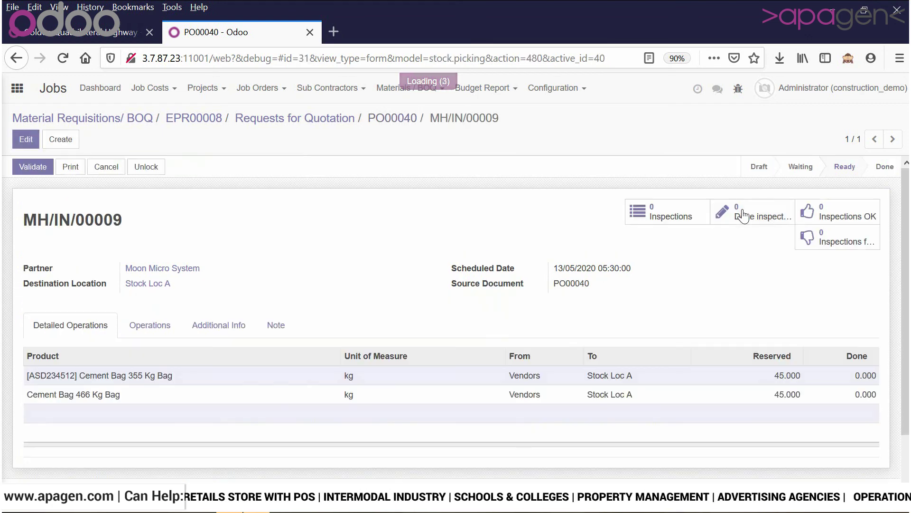
{"action": "left_click", "coordinate": [28, 170]}
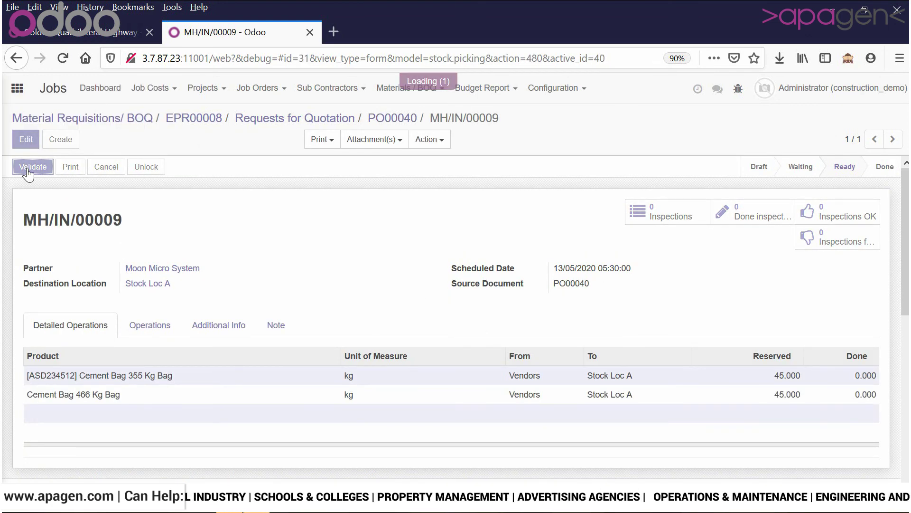
{"action": "left_click", "coordinate": [175, 211]}
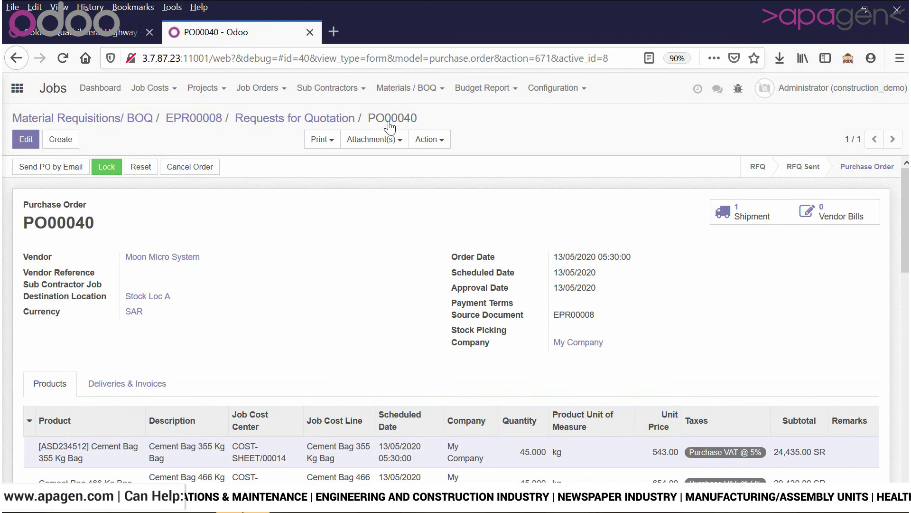
Step: Create a vendor bill from the purchase order and review its invoice lines, taxes and totals
{"action": "left_click", "coordinate": [826, 220]}
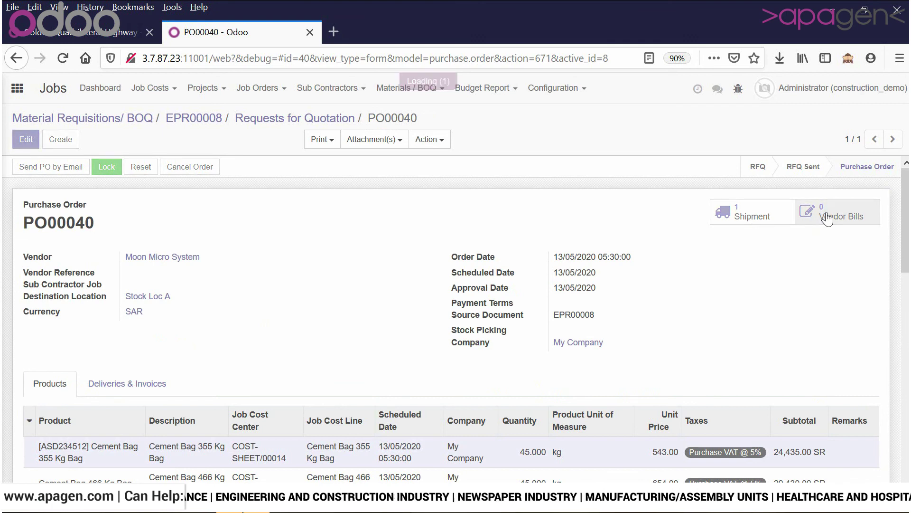
{"action": "left_click", "coordinate": [30, 157]}
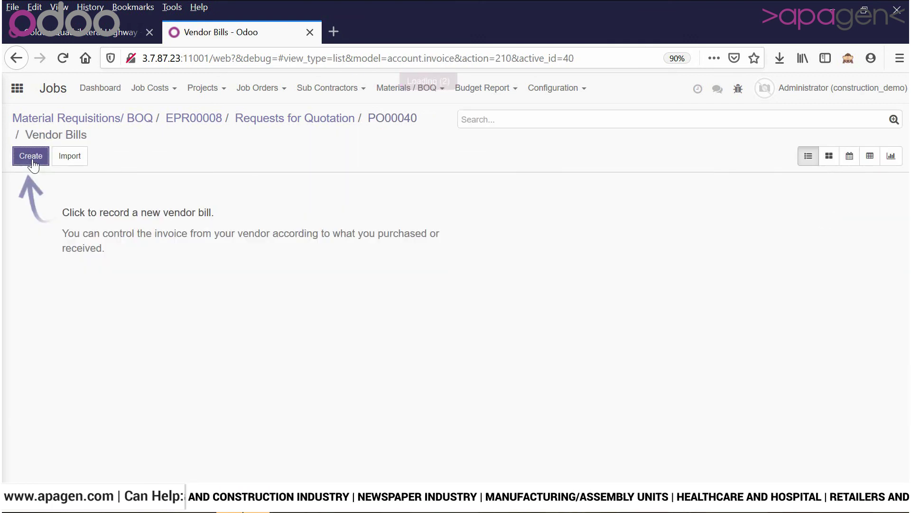
{"action": "scroll", "coordinate": [265, 336], "scroll_direction": "down", "scroll_amount": 3}
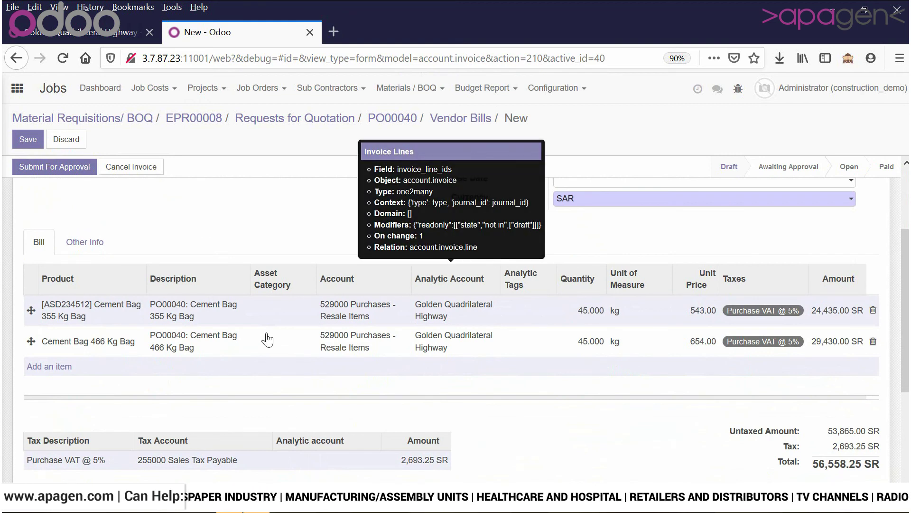
{"action": "scroll", "coordinate": [266, 339], "scroll_direction": "down", "scroll_amount": 5}
{"action": "scroll", "coordinate": [292, 402], "scroll_direction": "up", "scroll_amount": 8}
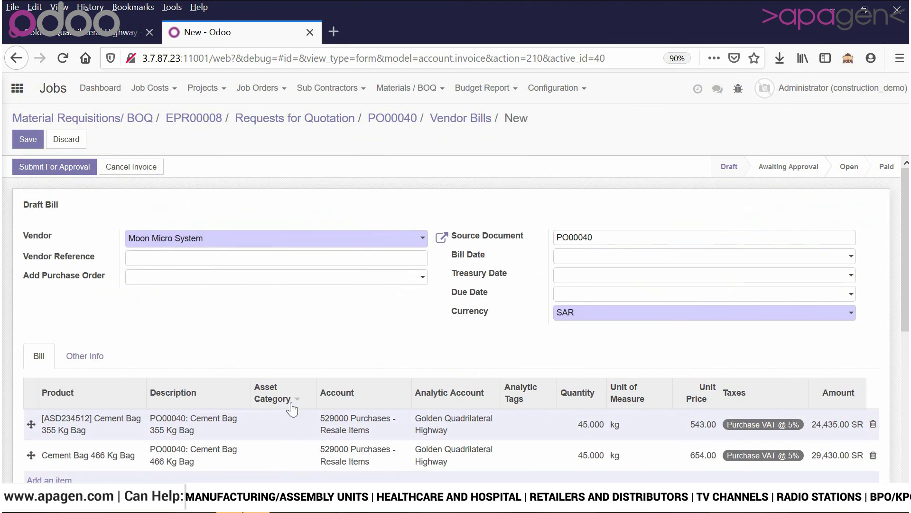
{"action": "scroll", "coordinate": [291, 406], "scroll_direction": "down", "scroll_amount": 3}
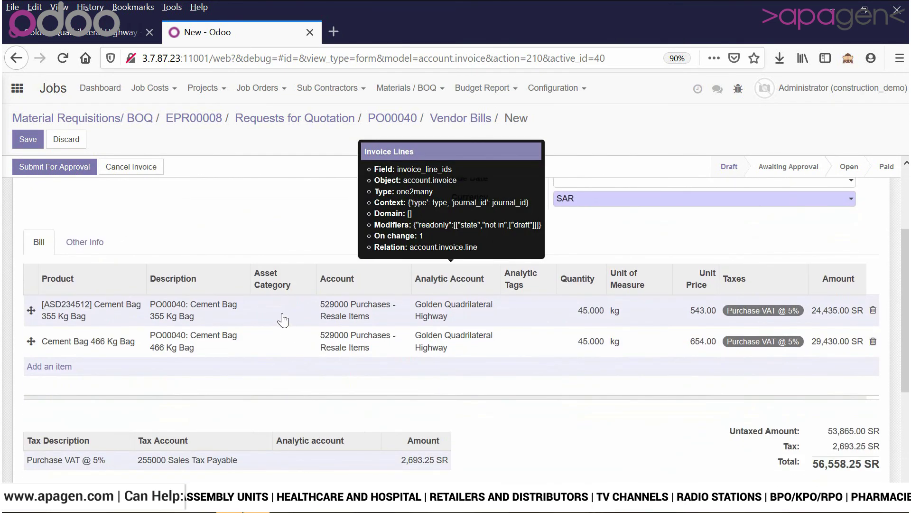
{"action": "scroll", "coordinate": [423, 375], "scroll_direction": "up", "scroll_amount": 3}
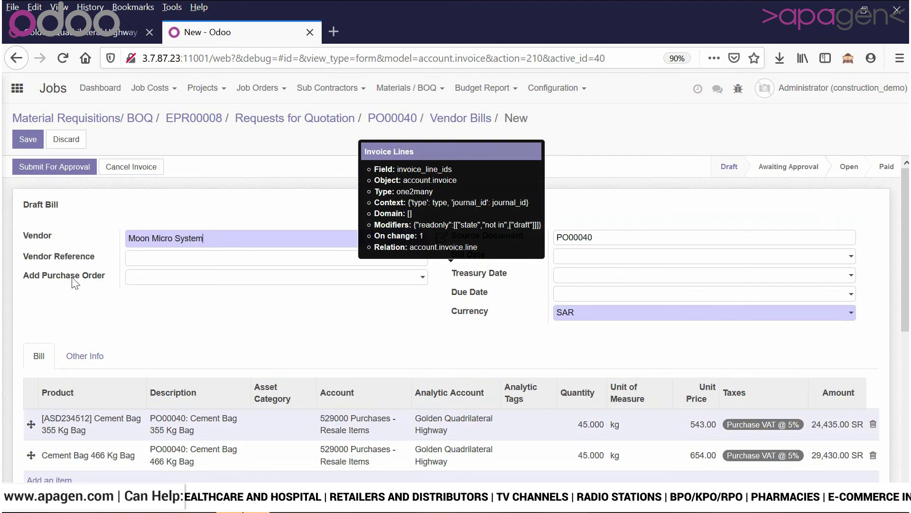
Step: Try to submit the draft bill for approval, and set its payment terms to 15 Days
{"action": "left_click", "coordinate": [82, 168]}
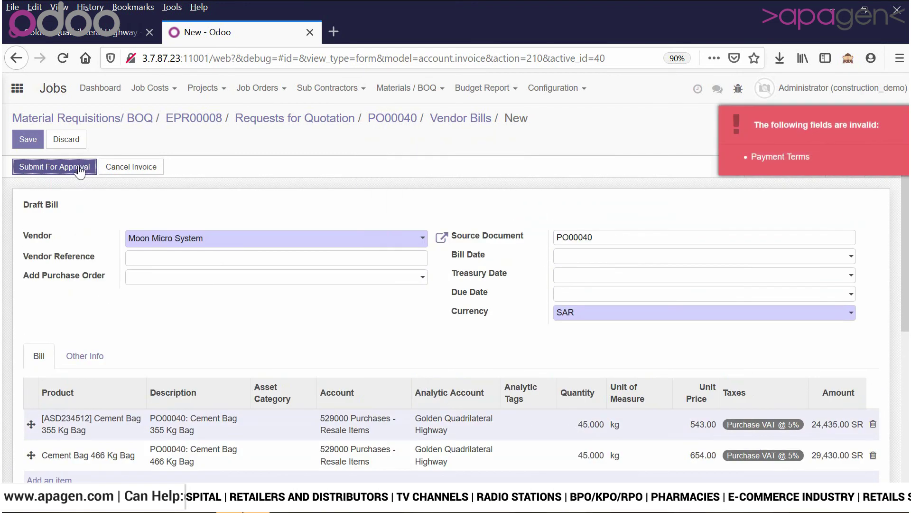
{"action": "left_click", "coordinate": [108, 356]}
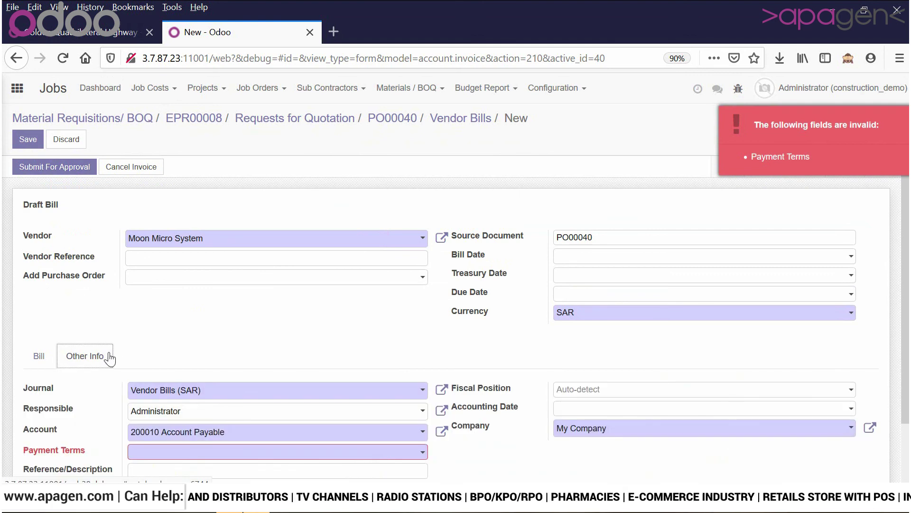
{"action": "left_click", "coordinate": [169, 451]}
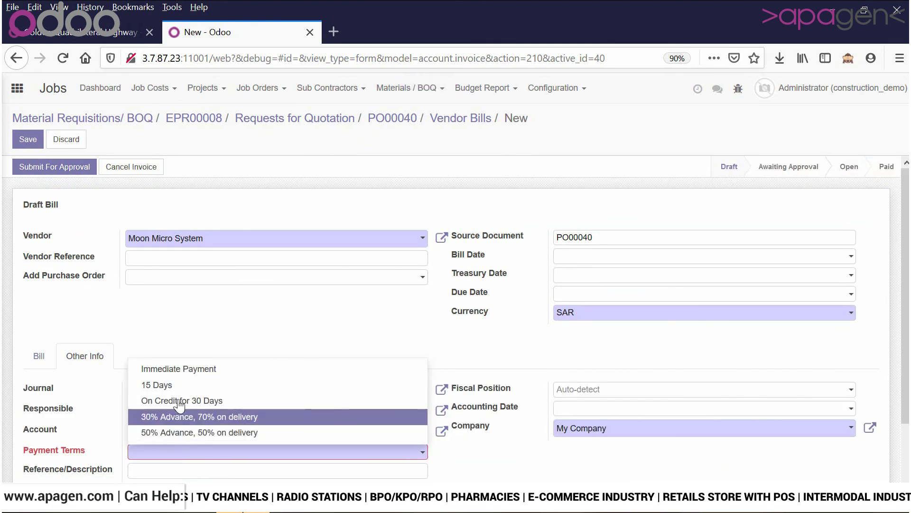
{"action": "left_click", "coordinate": [157, 384]}
Step: Submit the vendor bill for approval and validate it, ending on its bill lines
{"action": "left_click", "coordinate": [46, 168]}
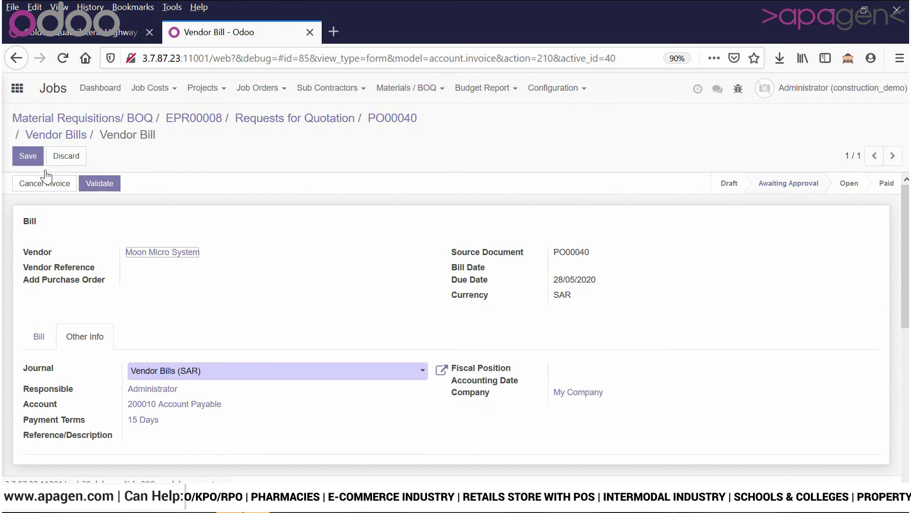
{"action": "left_click", "coordinate": [103, 188]}
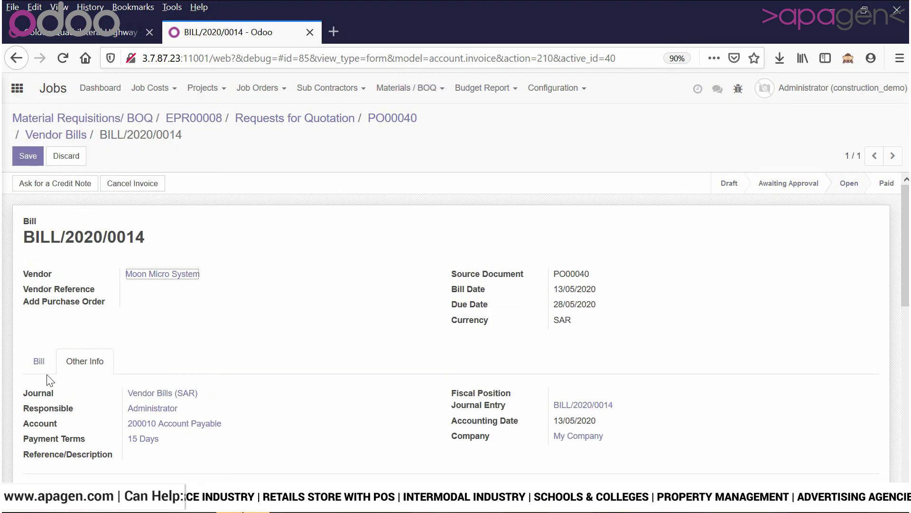
{"action": "left_click", "coordinate": [38, 374]}
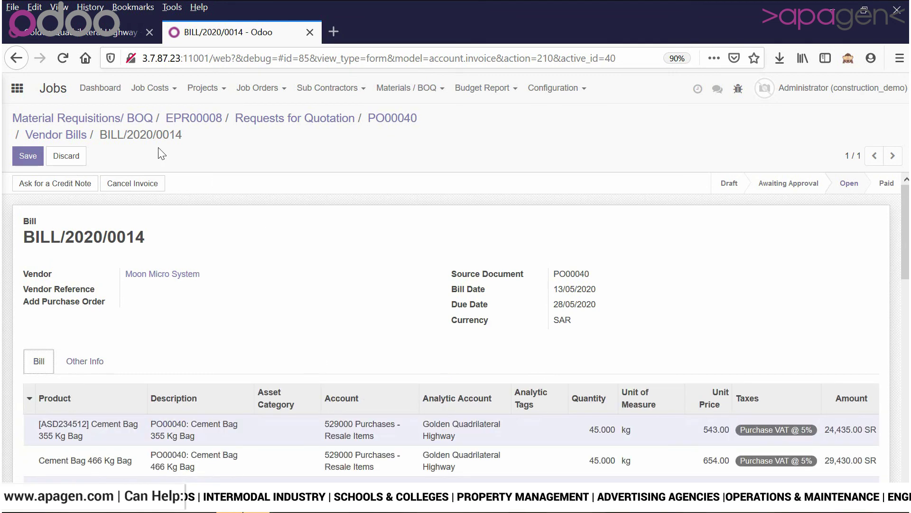
Step: Return to the material requisitions, open the one dated 02/05/2020 and review its requisition lines and Materials / BOQ Cost
{"action": "left_click", "coordinate": [132, 122]}
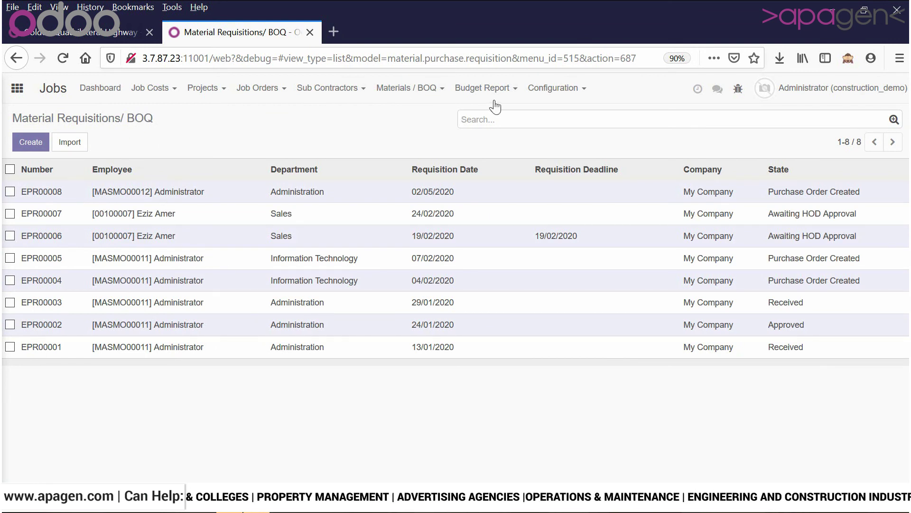
{"action": "left_click", "coordinate": [425, 88]}
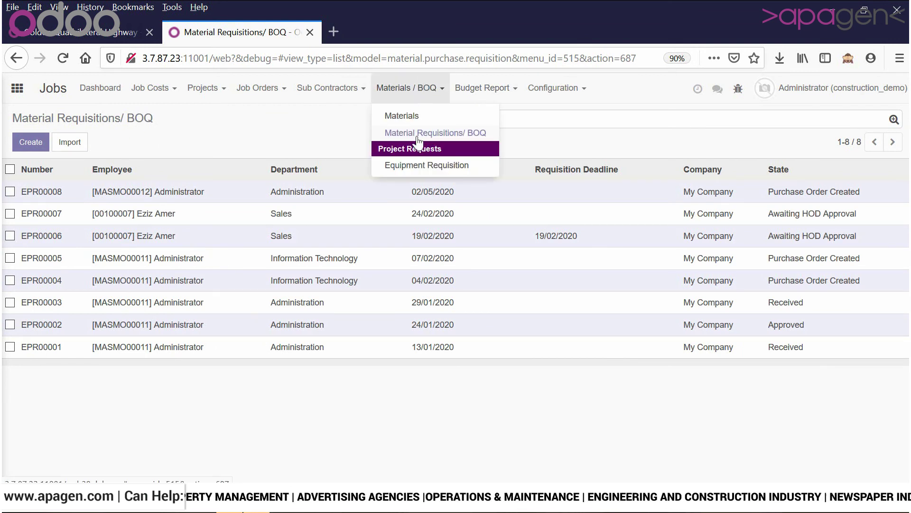
{"action": "left_click", "coordinate": [418, 135]}
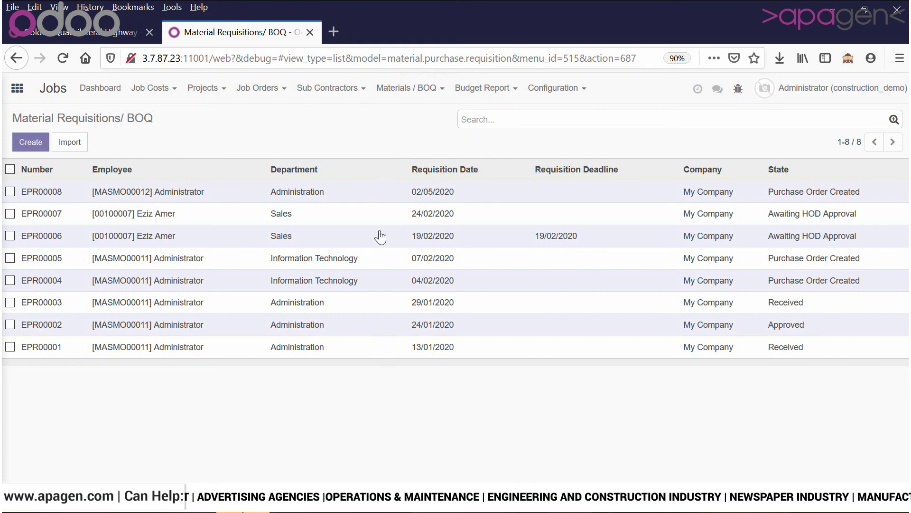
{"action": "left_click", "coordinate": [393, 196]}
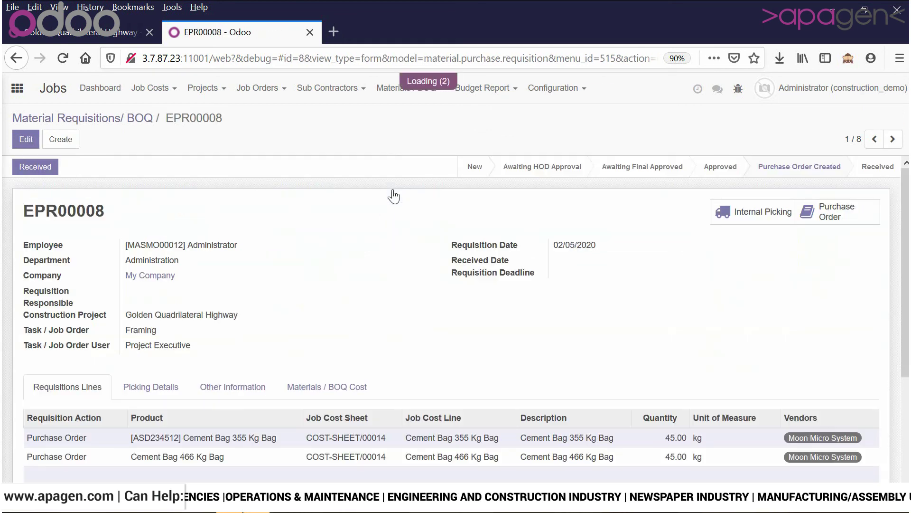
{"action": "scroll", "coordinate": [551, 231], "scroll_direction": "down", "scroll_amount": 3}
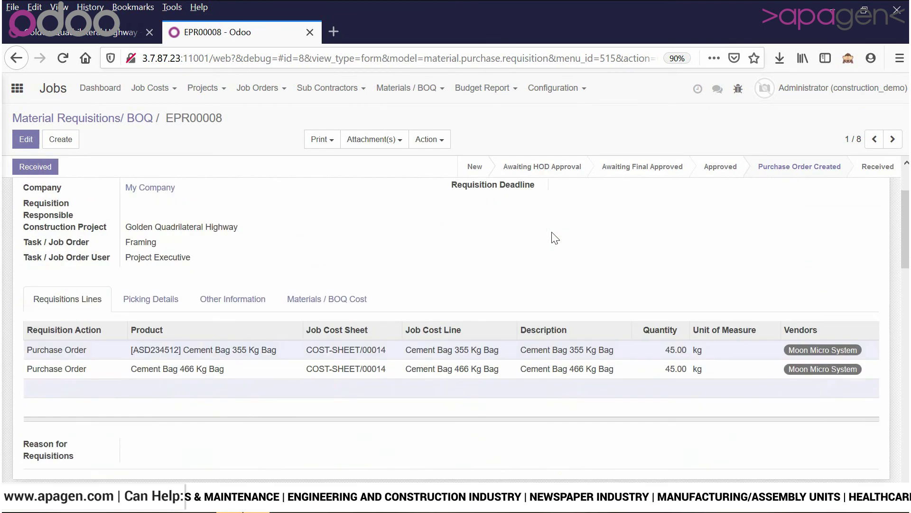
{"action": "left_click", "coordinate": [338, 279]}
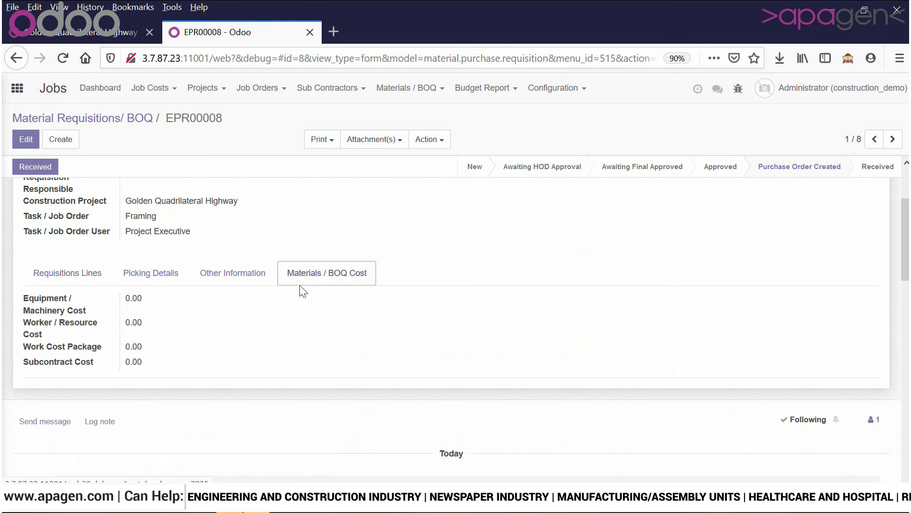
{"action": "scroll", "coordinate": [122, 297], "scroll_direction": "up", "scroll_amount": 3}
Step: Mark the Framing requisition as received and review its picking details and other information
{"action": "left_click", "coordinate": [35, 167]}
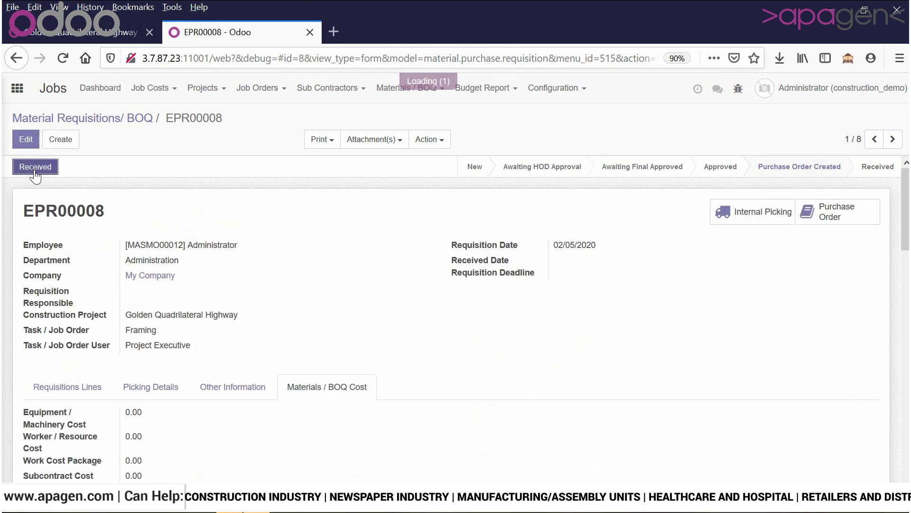
{"action": "left_click", "coordinate": [161, 398]}
{"action": "scroll", "coordinate": [161, 399], "scroll_direction": "down", "scroll_amount": 2}
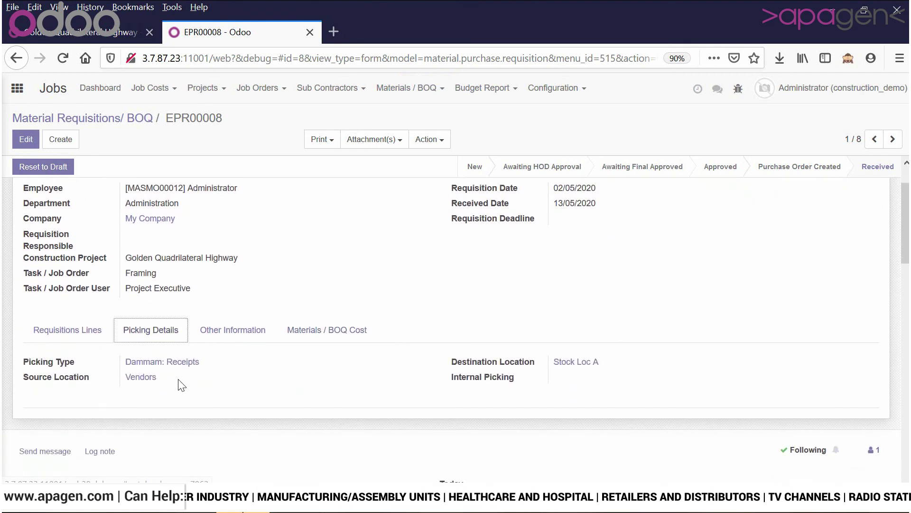
{"action": "left_click", "coordinate": [221, 335]}
{"action": "scroll", "coordinate": [221, 339], "scroll_direction": "up", "scroll_amount": 2}
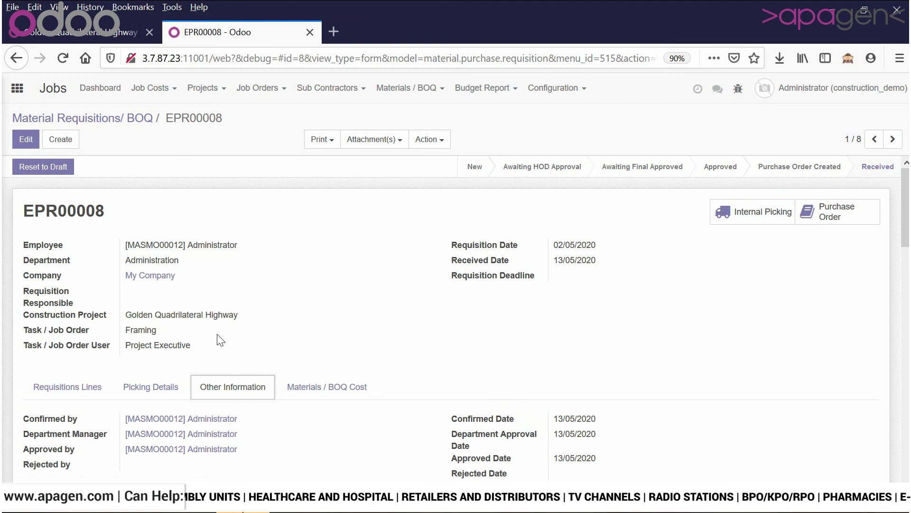
Step: Open the Framing job order from the Golden Quadrilateral Highway project's job orders
{"action": "left_click", "coordinate": [58, 387]}
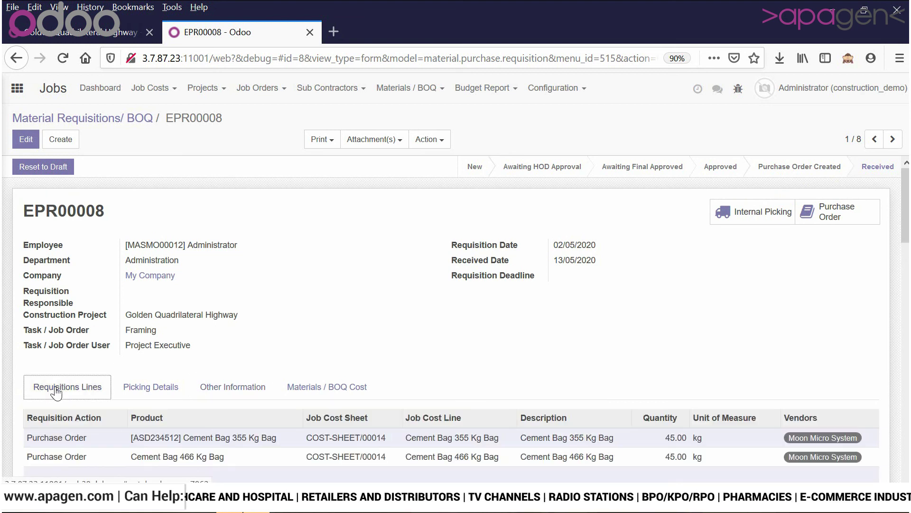
{"action": "left_click", "coordinate": [256, 91]}
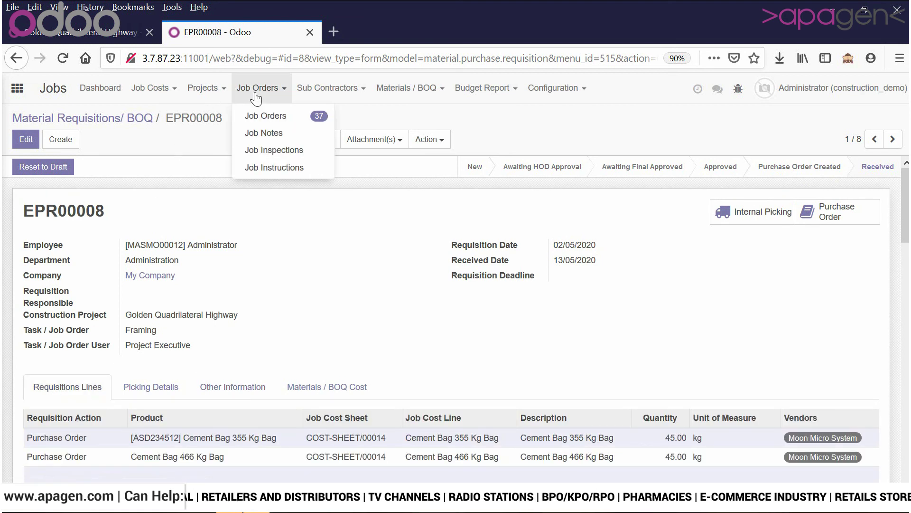
{"action": "left_click", "coordinate": [268, 119]}
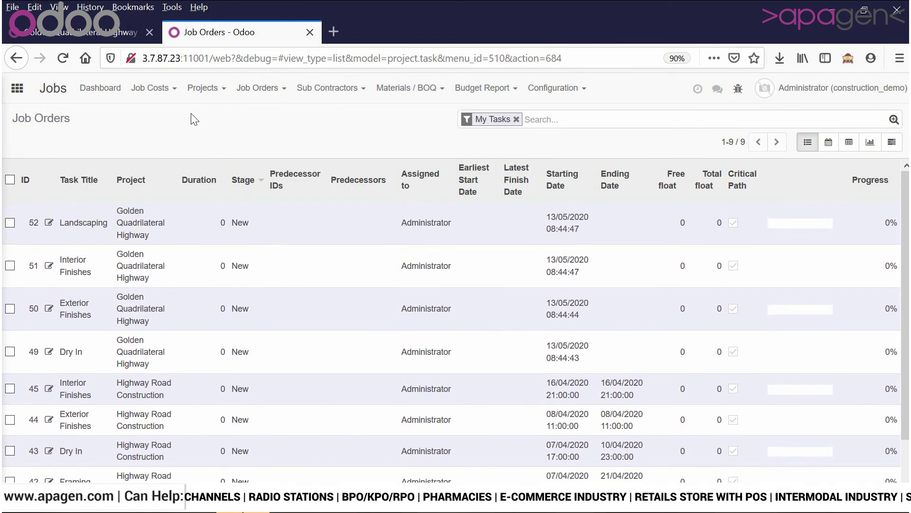
{"action": "left_click", "coordinate": [90, 89]}
{"action": "scroll", "coordinate": [202, 295], "scroll_direction": "down", "scroll_amount": 2}
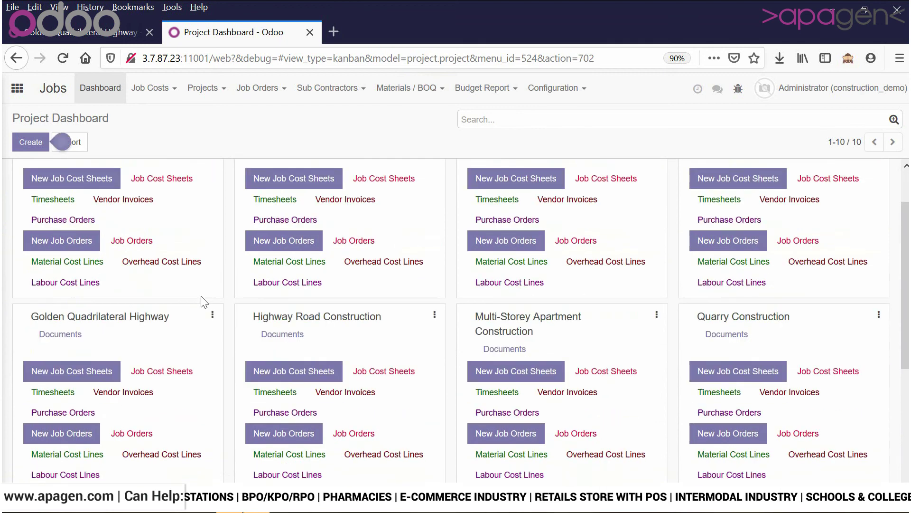
{"action": "scroll", "coordinate": [202, 302], "scroll_direction": "down", "scroll_amount": 2}
{"action": "left_click", "coordinate": [132, 375]}
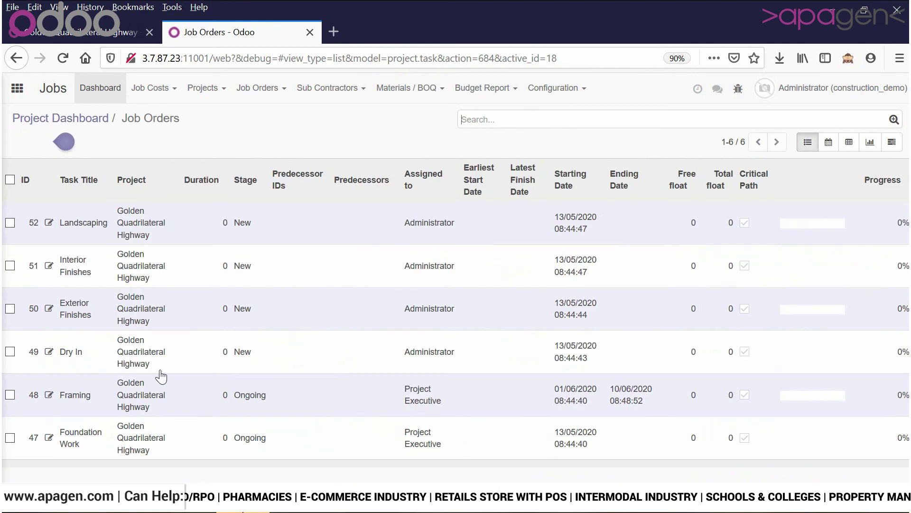
{"action": "left_click", "coordinate": [299, 401]}
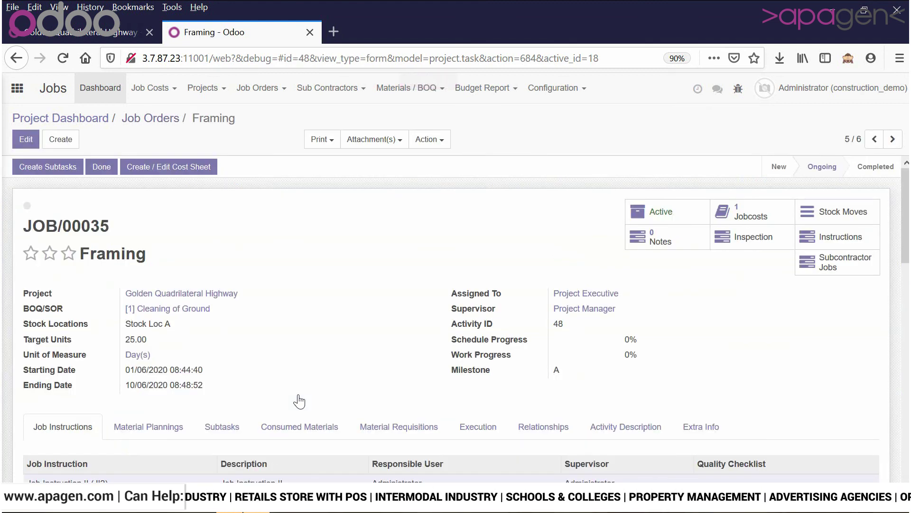
Step: Review the Framing job order's job instructions, material plannings, material requisitions and consumed materials
{"action": "scroll", "coordinate": [299, 401], "scroll_direction": "down", "scroll_amount": 3}
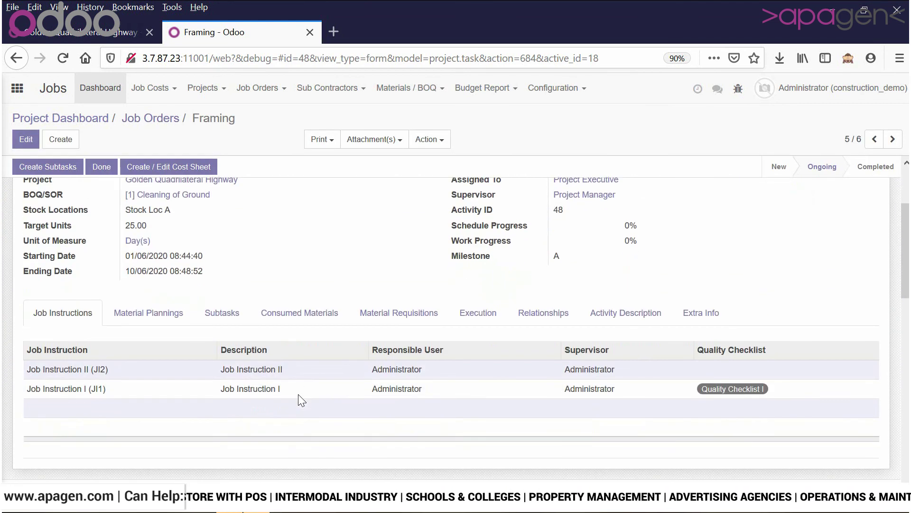
{"action": "left_click", "coordinate": [180, 316]}
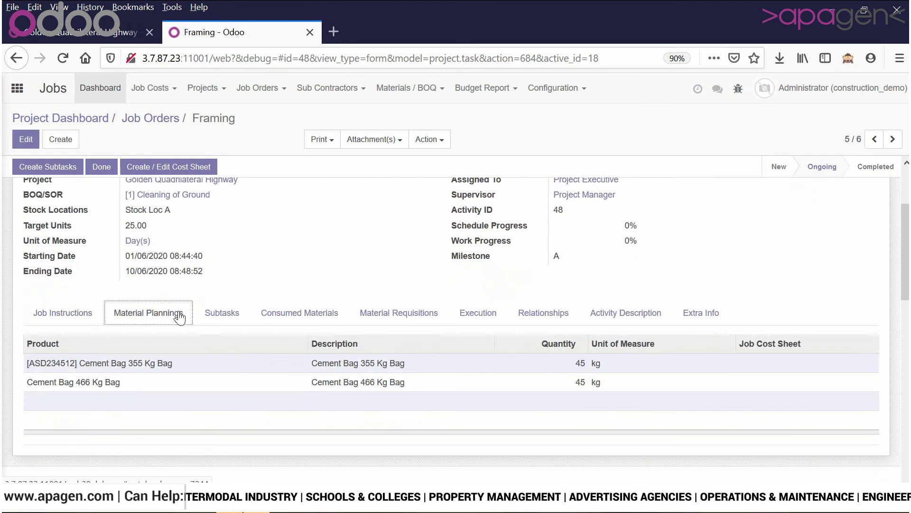
{"action": "left_click", "coordinate": [375, 312]}
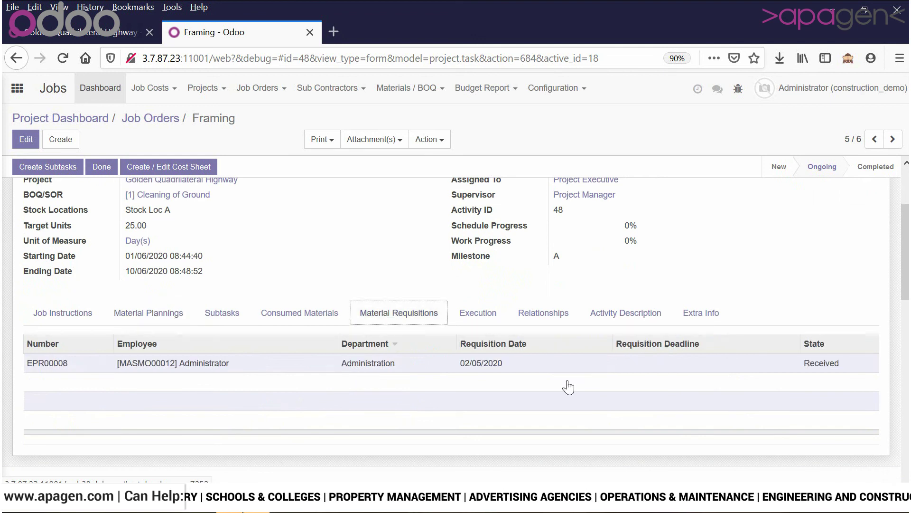
{"action": "left_click", "coordinate": [300, 323]}
Step: Edit the Framing job order and add Cement Bag 355 Kg Bag to its consumed materials with quantity 15
{"action": "left_click", "coordinate": [25, 141]}
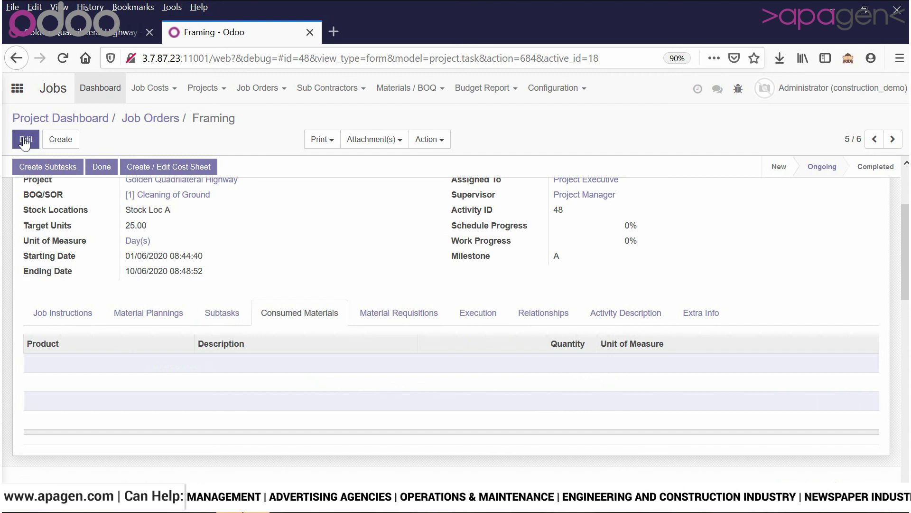
{"action": "scroll", "coordinate": [280, 313], "scroll_direction": "down", "scroll_amount": 2}
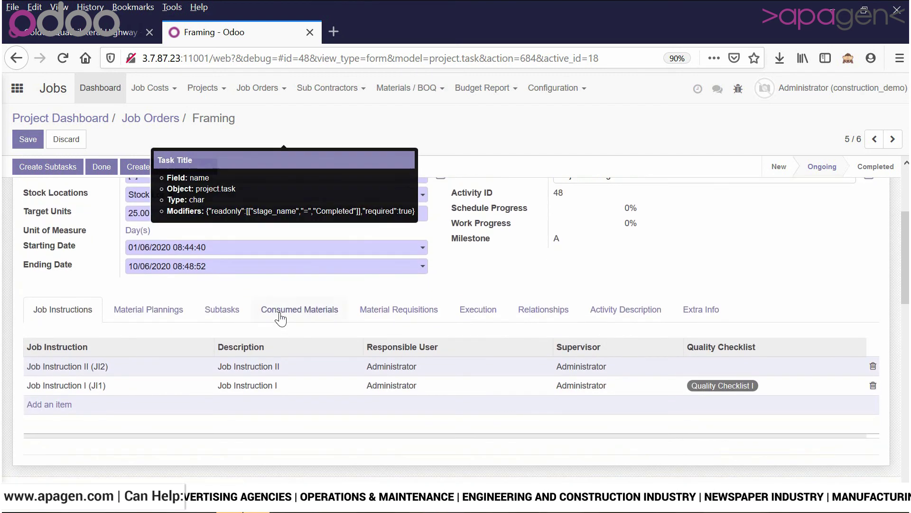
{"action": "left_click", "coordinate": [280, 312]}
{"action": "left_click", "coordinate": [42, 360]}
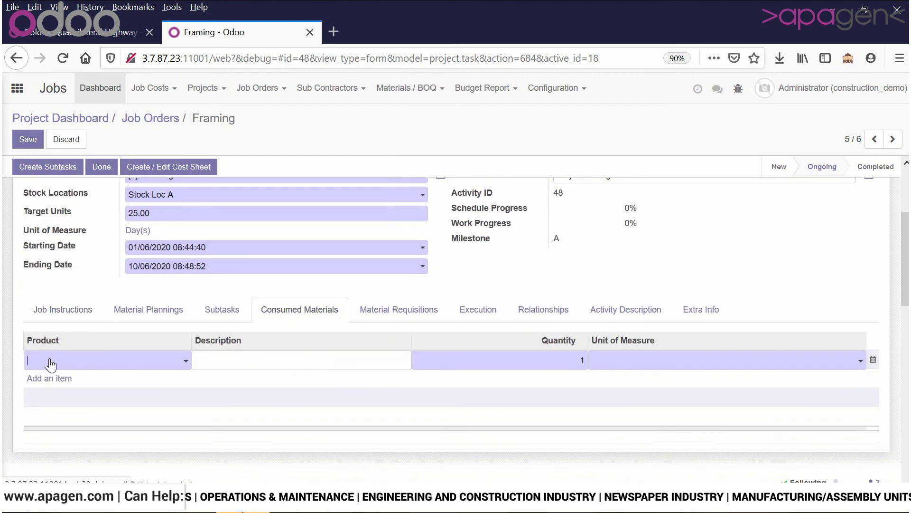
{"action": "left_click", "coordinate": [49, 362]}
{"action": "left_click", "coordinate": [72, 398]}
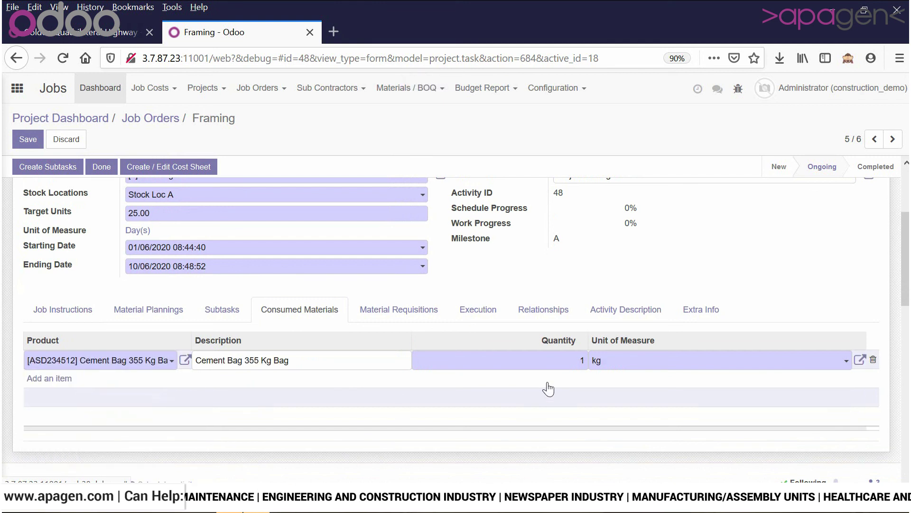
{"action": "left_click", "coordinate": [606, 363]}
{"action": "left_click", "coordinate": [546, 361]}
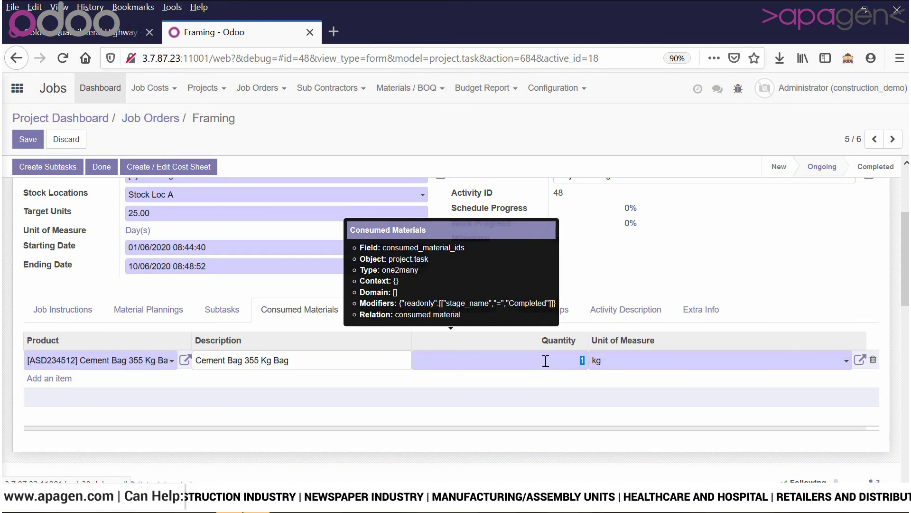
{"action": "type", "text": "15"}
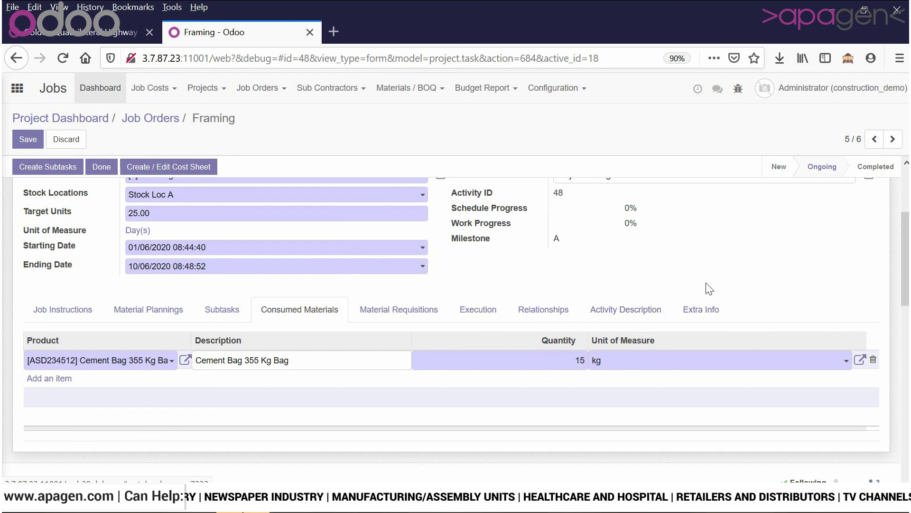
{"action": "left_click", "coordinate": [709, 288]}
Step: Add Cement Bag 466 Kg Bag as a second consumed material with quantity 5
{"action": "left_click", "coordinate": [56, 379]}
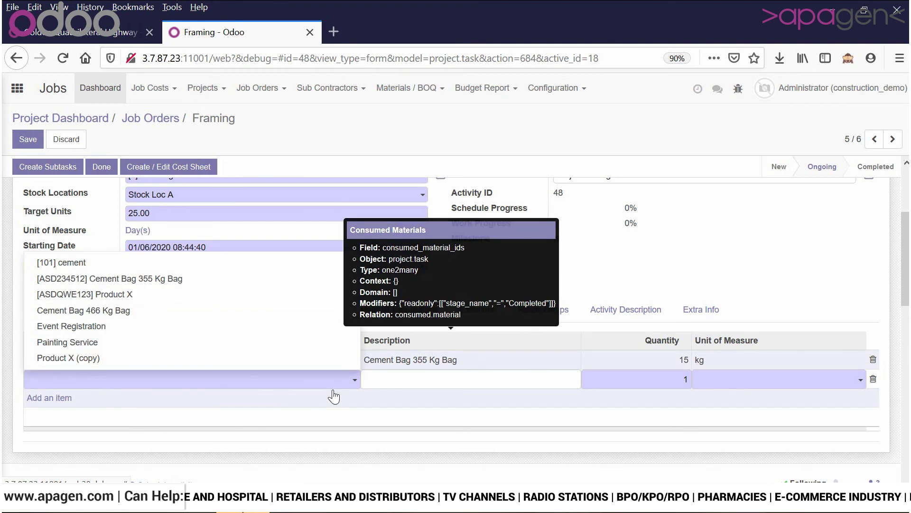
{"action": "type", "text": "e"}
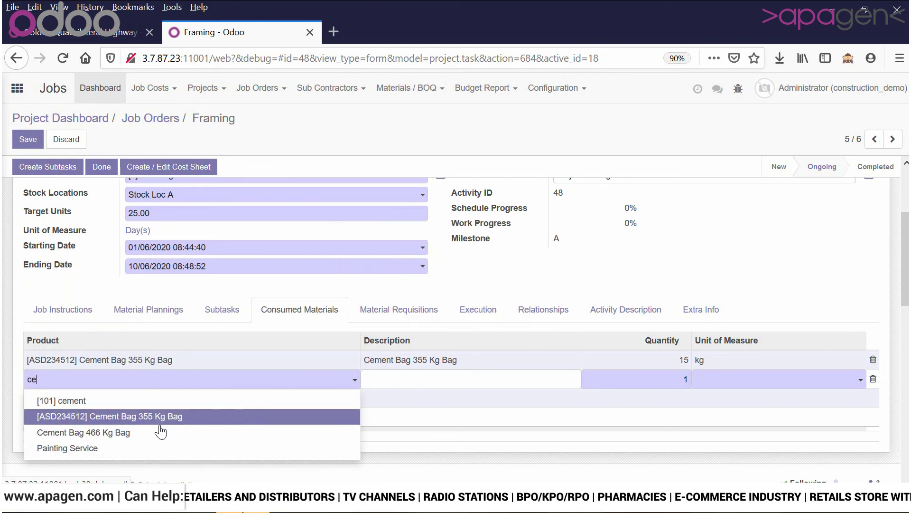
{"action": "left_click", "coordinate": [164, 436]}
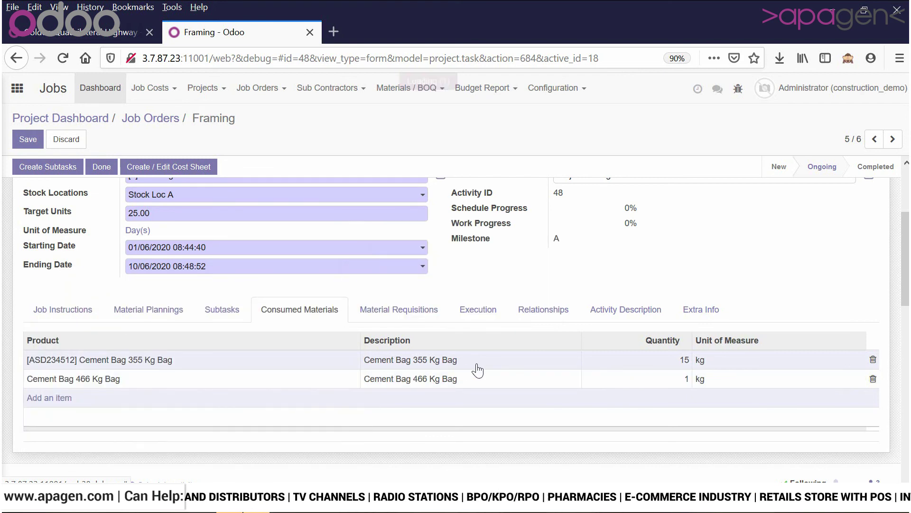
{"action": "left_click", "coordinate": [673, 380]}
{"action": "type", "text": "5"}
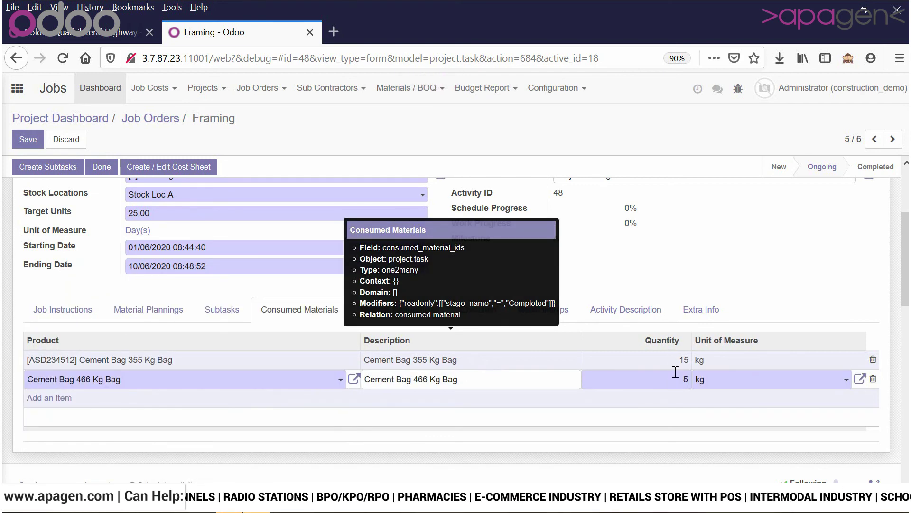
{"action": "left_click", "coordinate": [737, 298]}
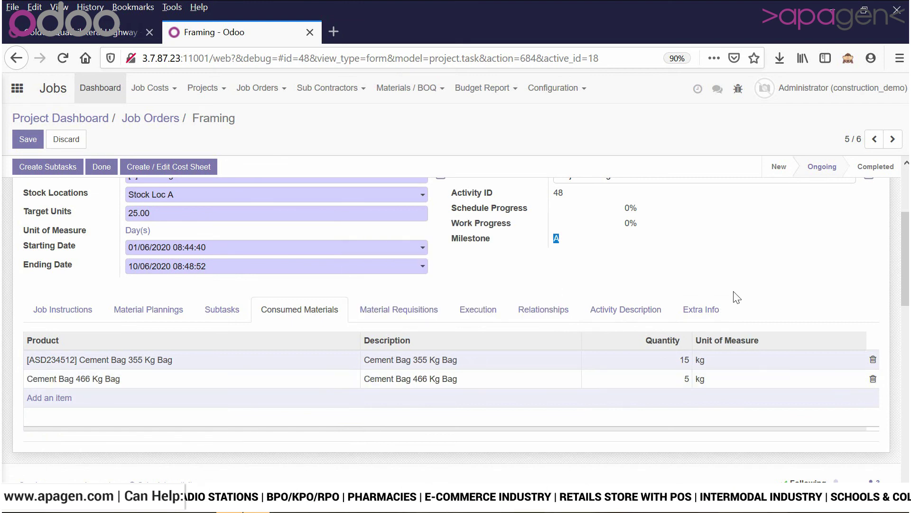
Step: Add an execution timesheet line for Project Executive with description "eeeee" and analytic account Golden Quadrilateral Highway
{"action": "left_click", "coordinate": [464, 309]}
{"action": "left_click", "coordinate": [68, 363]}
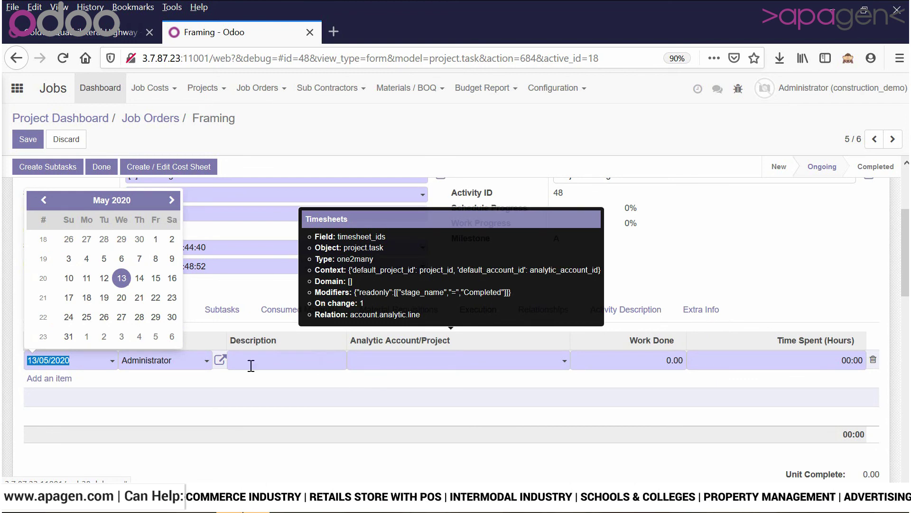
{"action": "left_click", "coordinate": [267, 324]}
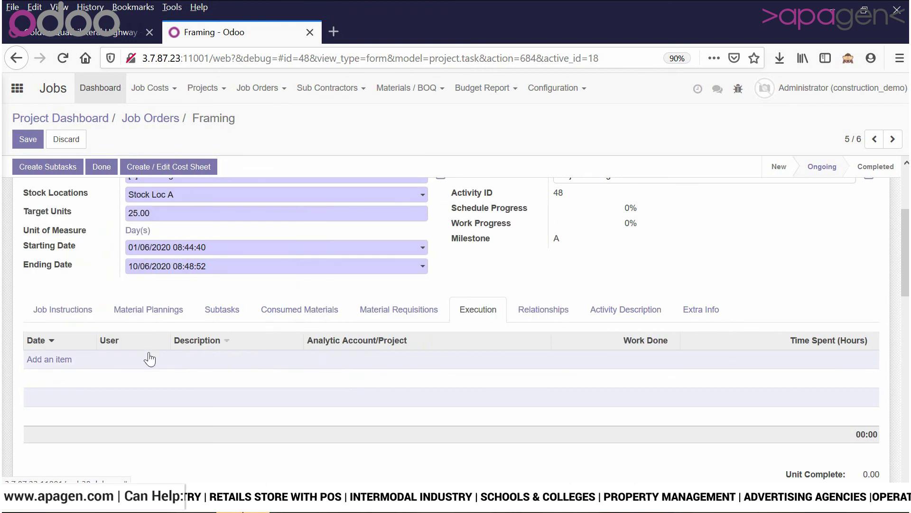
{"action": "left_click", "coordinate": [41, 360]}
{"action": "left_click", "coordinate": [152, 362]}
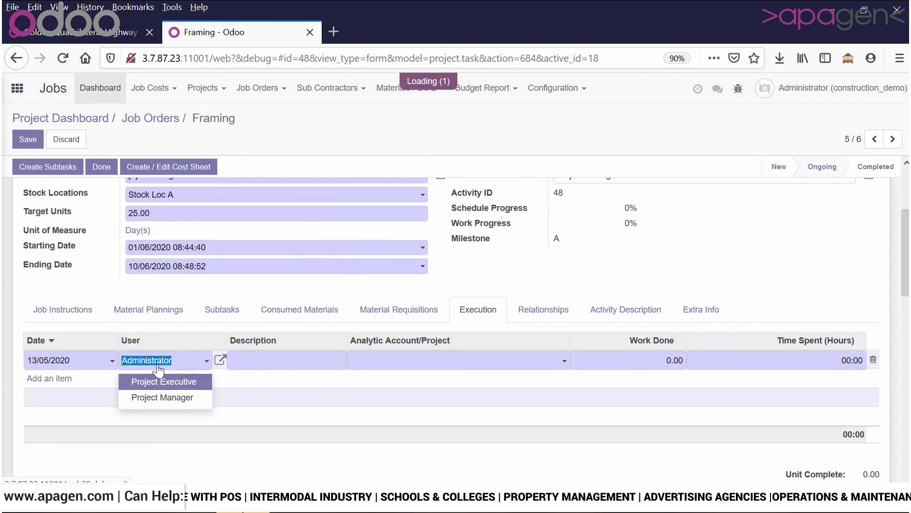
{"action": "left_click", "coordinate": [161, 380]}
{"action": "left_click", "coordinate": [294, 360]}
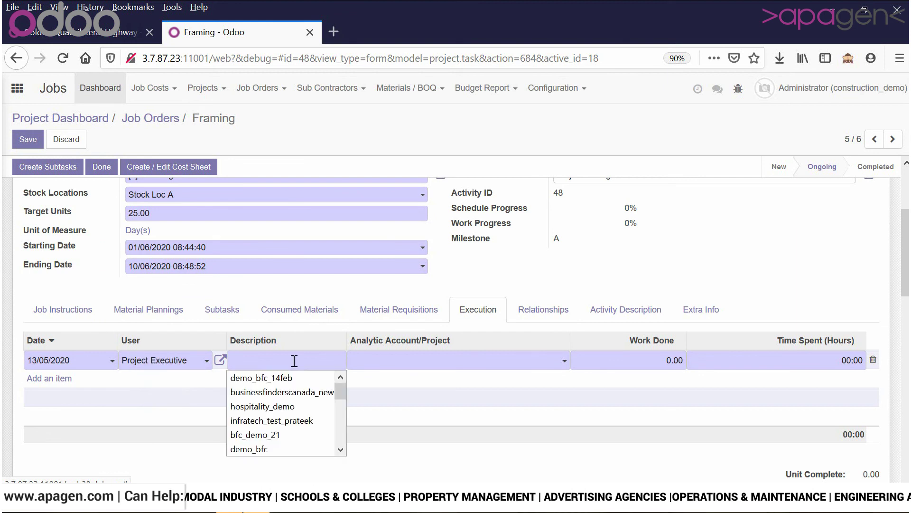
{"action": "type", "text": "eeeee"}
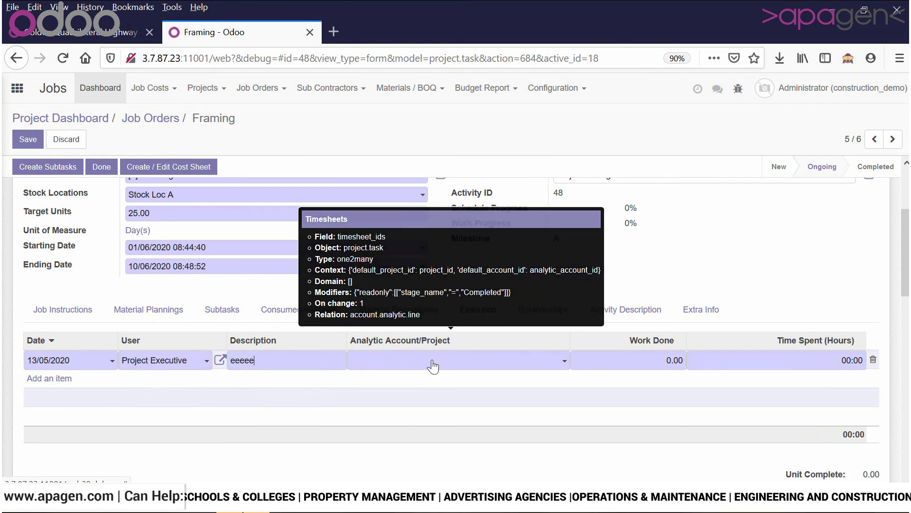
{"action": "left_click", "coordinate": [433, 366]}
{"action": "left_click", "coordinate": [457, 380]}
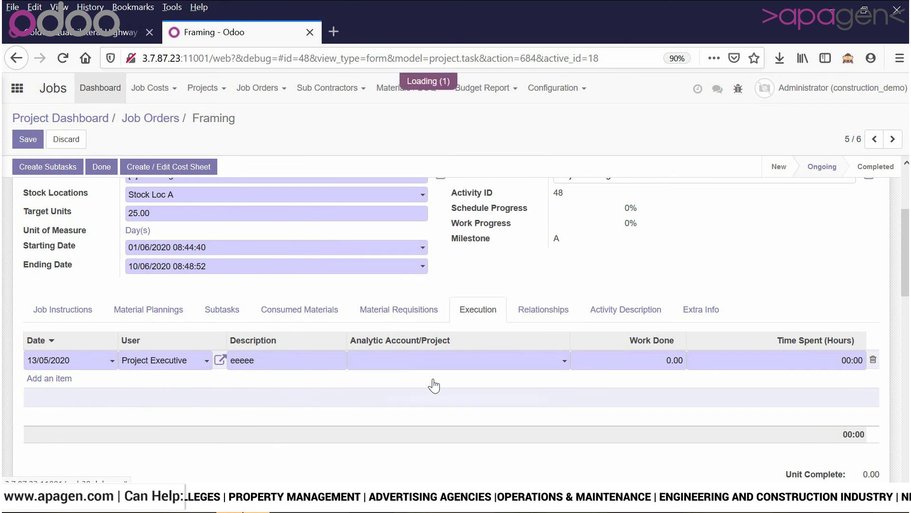
Step: Set the execution line's work done to 3.00 and its time spent to 12:00 hours
{"action": "left_click", "coordinate": [637, 362]}
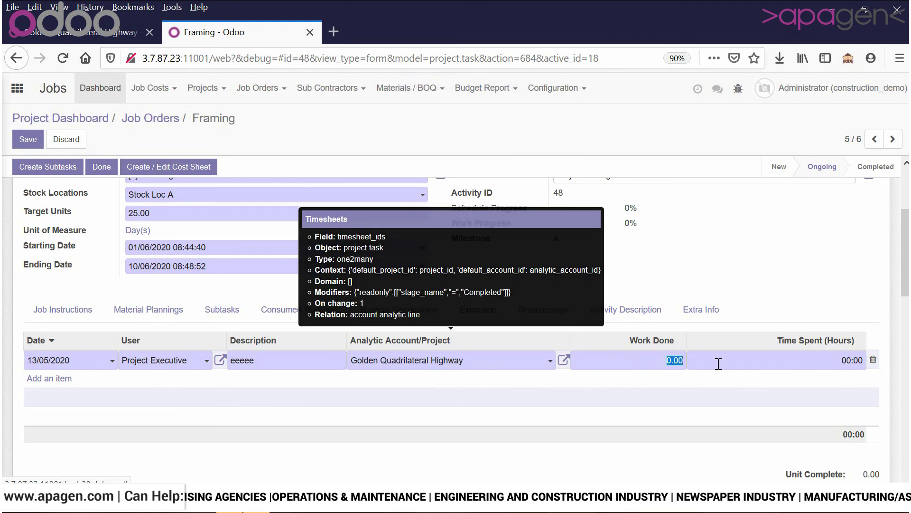
{"action": "left_click", "coordinate": [762, 363]}
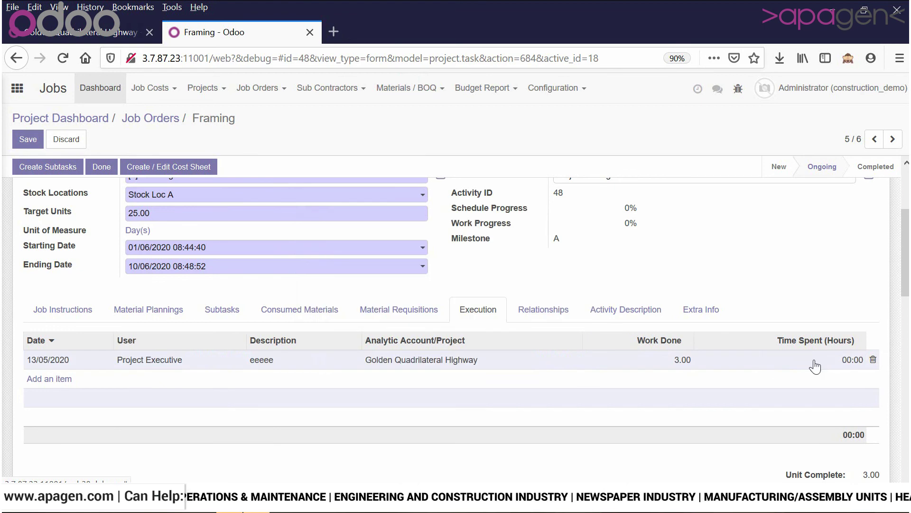
{"action": "type", "text": "12"}
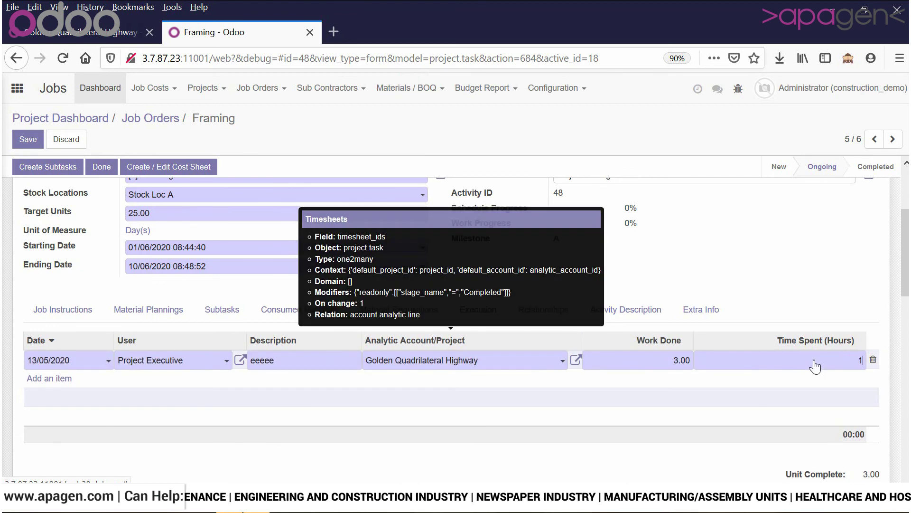
{"action": "left_click", "coordinate": [838, 298]}
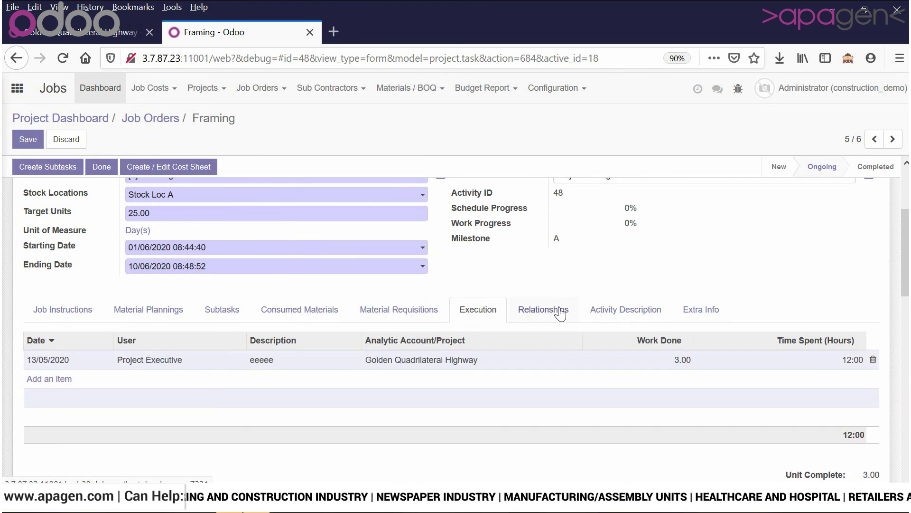
Step: Review the job order's relationships, activity description, extra info and scheduling details
{"action": "left_click", "coordinate": [543, 310]}
{"action": "left_click", "coordinate": [651, 316]}
{"action": "left_click", "coordinate": [712, 312]}
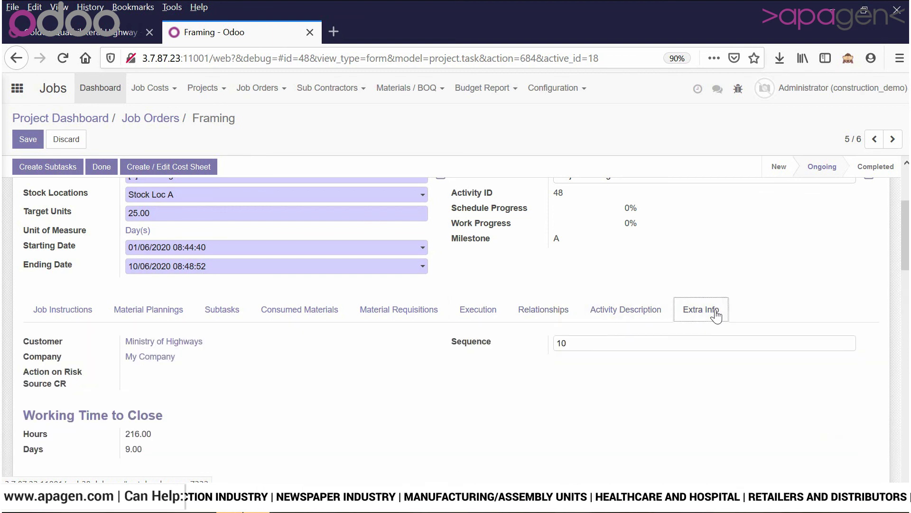
{"action": "scroll", "coordinate": [352, 349], "scroll_direction": "down", "scroll_amount": 7}
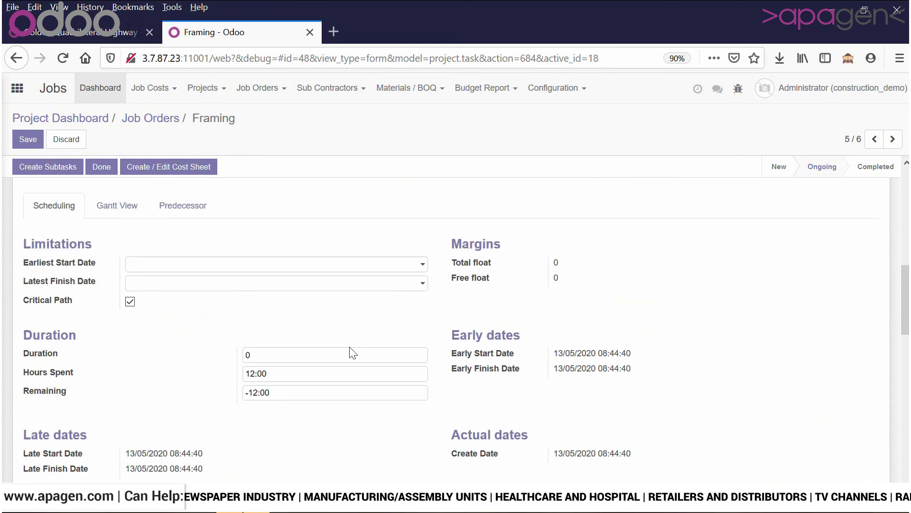
Step: Save the Framing job order and review its work progress and job instructions
{"action": "scroll", "coordinate": [350, 350], "scroll_direction": "up", "scroll_amount": 10}
{"action": "left_click", "coordinate": [28, 142]}
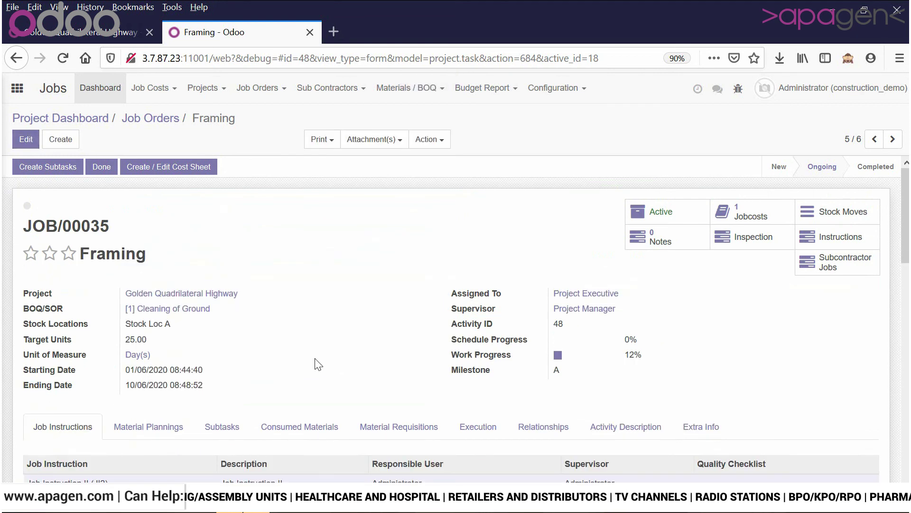
{"action": "scroll", "coordinate": [315, 366], "scroll_direction": "down", "scroll_amount": 3}
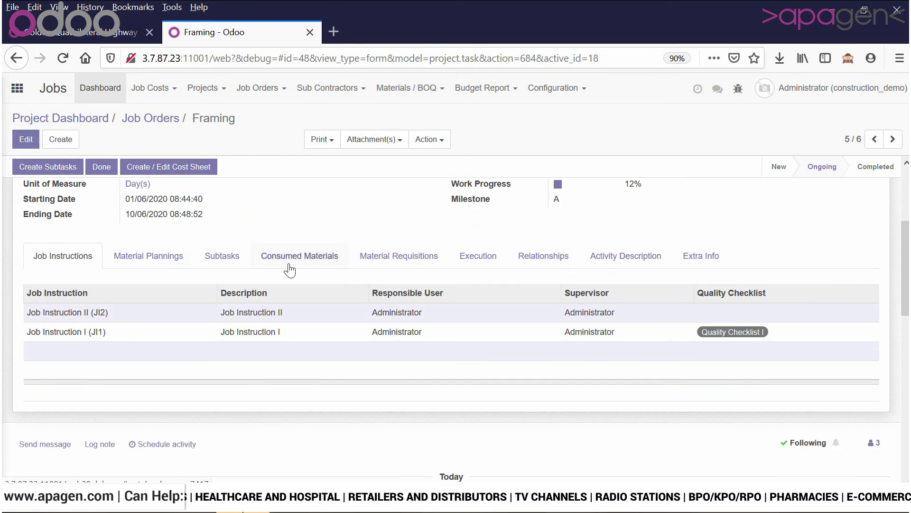
{"action": "scroll", "coordinate": [427, 311], "scroll_direction": "up", "scroll_amount": 1}
{"action": "scroll", "coordinate": [603, 303], "scroll_direction": "up", "scroll_amount": 1}
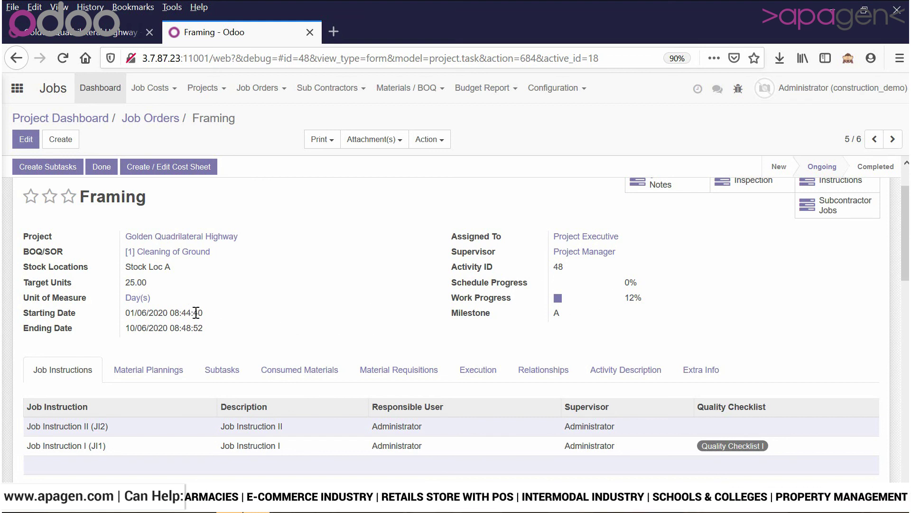
Step: Review the Framing job order's received material requisition, including its picking details, other information and materials / BOQ cost
{"action": "left_click", "coordinate": [332, 370]}
{"action": "left_click", "coordinate": [406, 370]}
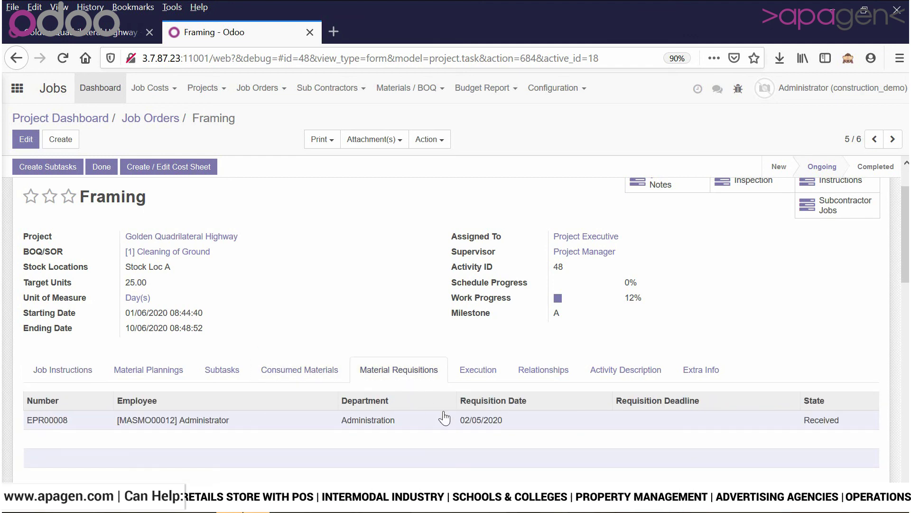
{"action": "left_click", "coordinate": [443, 417]}
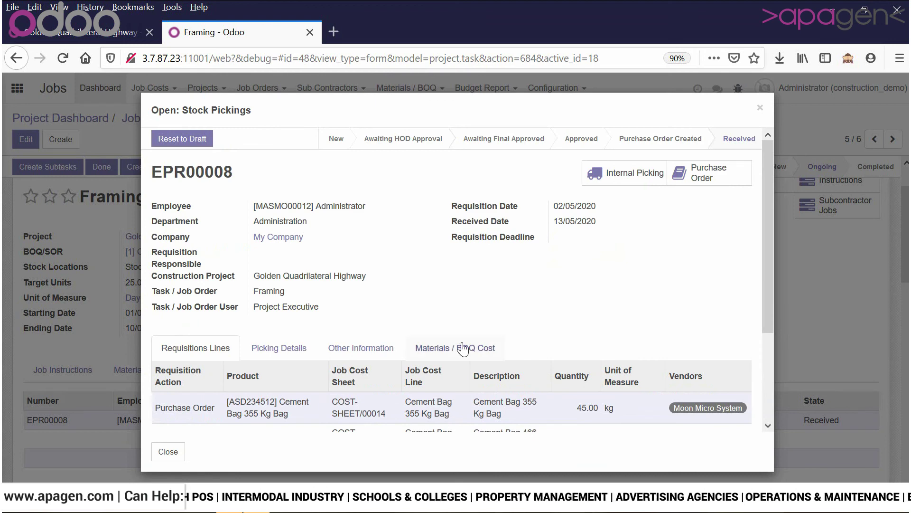
{"action": "scroll", "coordinate": [465, 347], "scroll_direction": "down", "scroll_amount": 3}
{"action": "scroll", "coordinate": [389, 364], "scroll_direction": "up", "scroll_amount": 3}
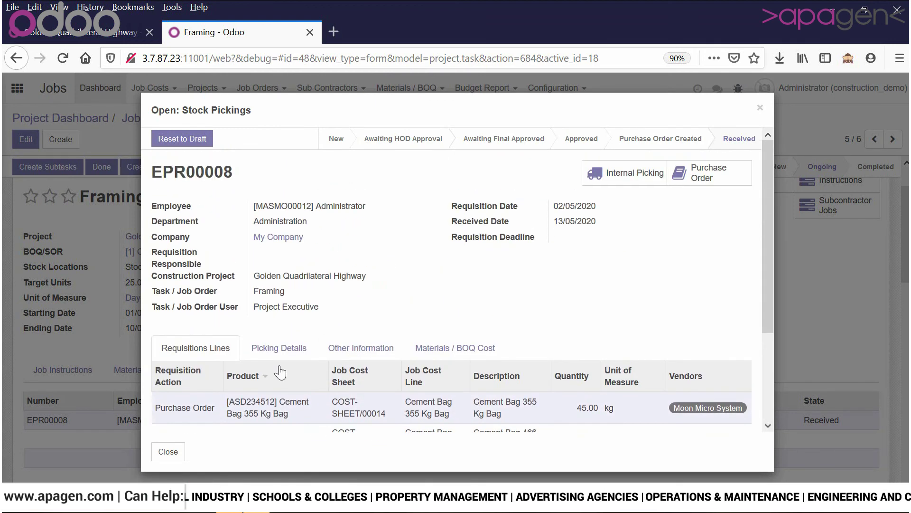
{"action": "left_click", "coordinate": [281, 349]}
{"action": "left_click", "coordinate": [361, 348]}
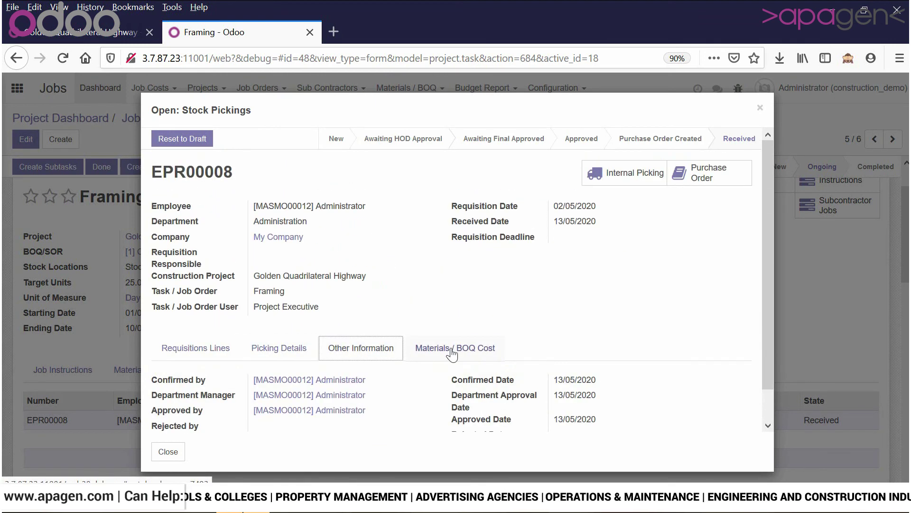
{"action": "left_click", "coordinate": [455, 348]}
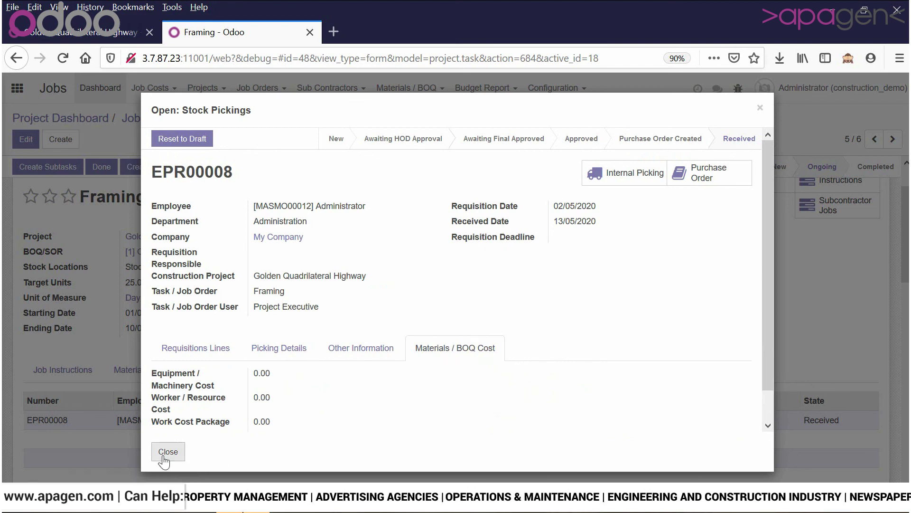
{"action": "left_click", "coordinate": [168, 457]}
{"action": "scroll", "coordinate": [561, 358], "scroll_direction": "up", "scroll_amount": 2}
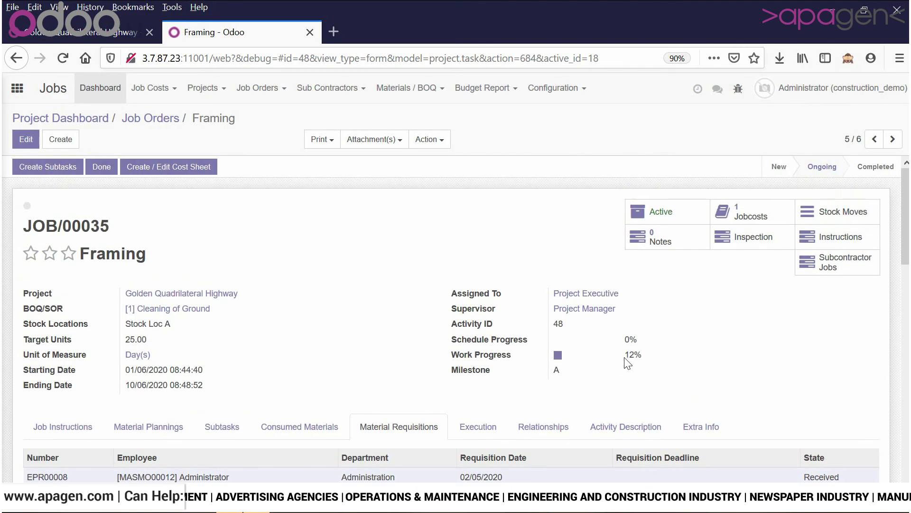
Step: Open the Framing job order's cost sheet and examine its materials, including the Cement Bag 355 Kg line's details
{"action": "left_click", "coordinate": [759, 223]}
{"action": "left_click", "coordinate": [274, 200]}
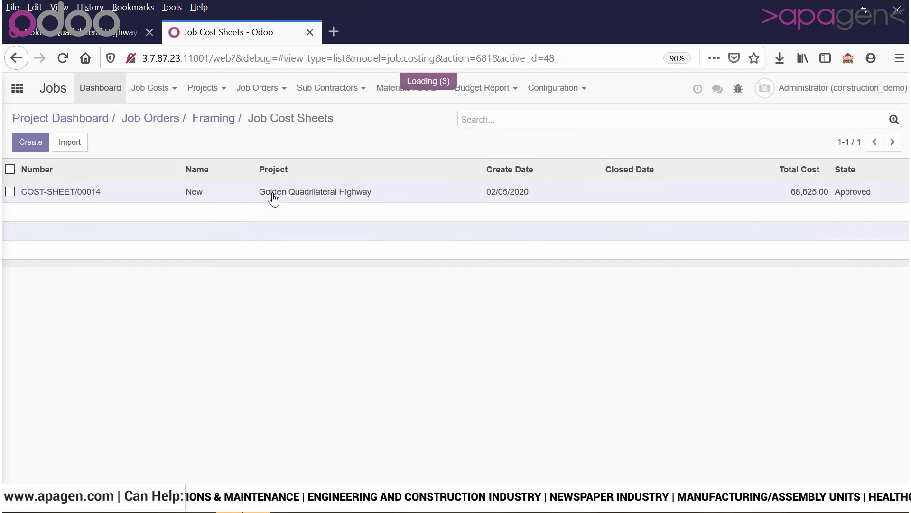
{"action": "scroll", "coordinate": [302, 278], "scroll_direction": "down", "scroll_amount": 3}
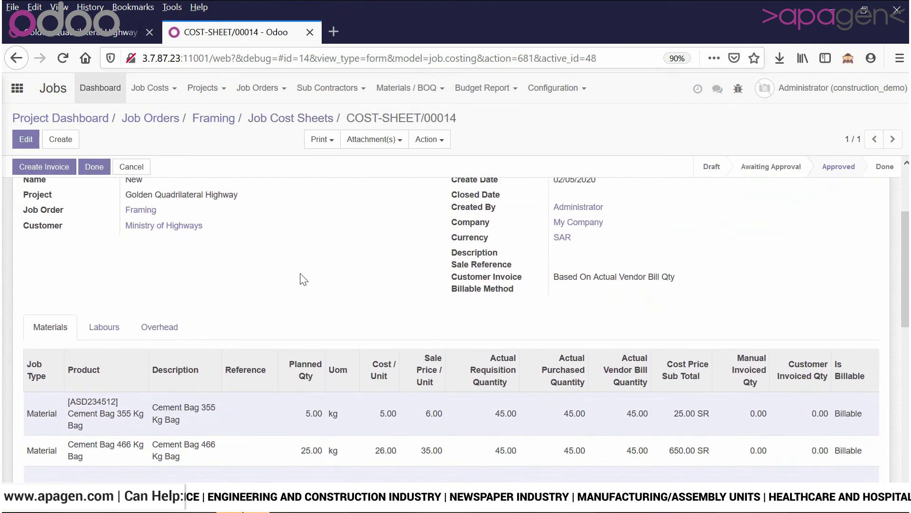
{"action": "scroll", "coordinate": [304, 279], "scroll_direction": "down", "scroll_amount": 3}
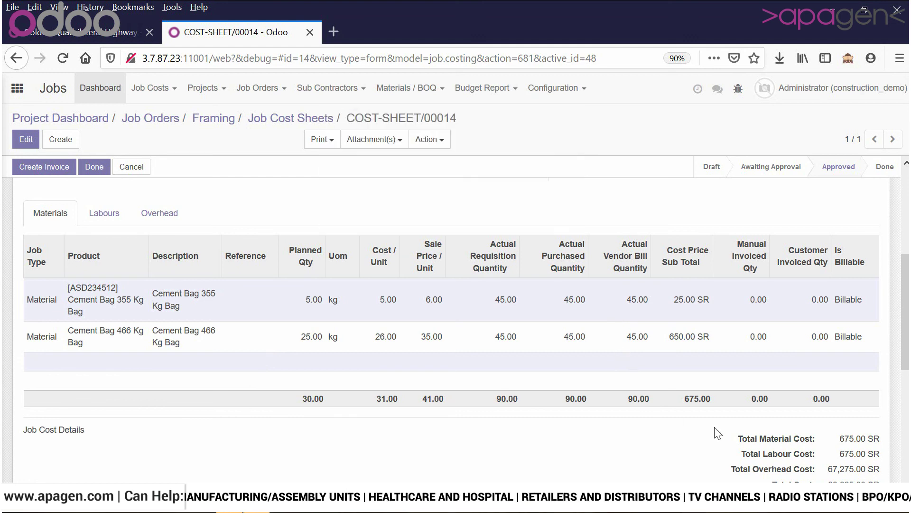
{"action": "scroll", "coordinate": [629, 453], "scroll_direction": "up", "scroll_amount": 5}
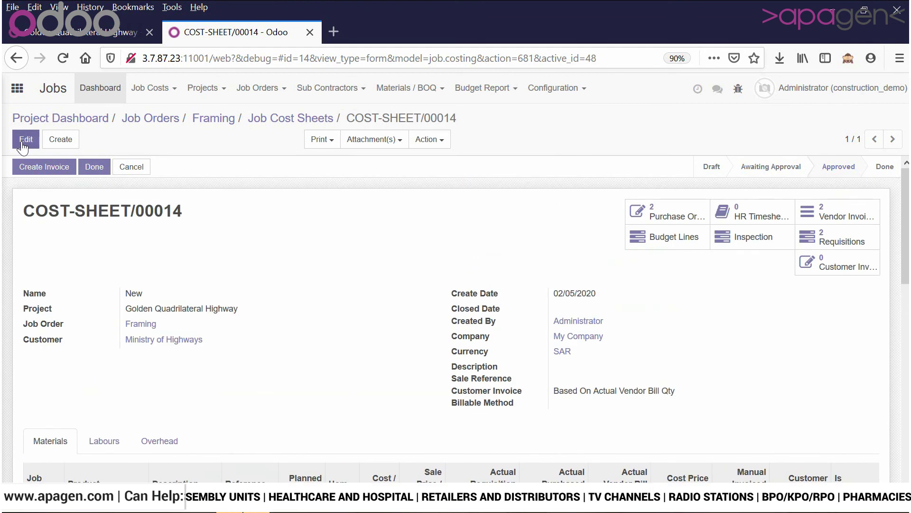
{"action": "left_click", "coordinate": [22, 143]}
{"action": "scroll", "coordinate": [403, 315], "scroll_direction": "down", "scroll_amount": 4}
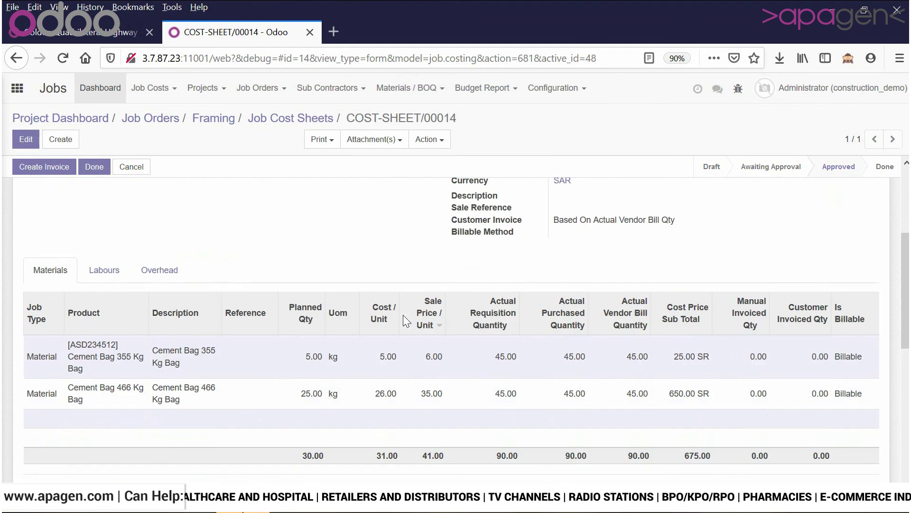
{"action": "left_click", "coordinate": [758, 373]}
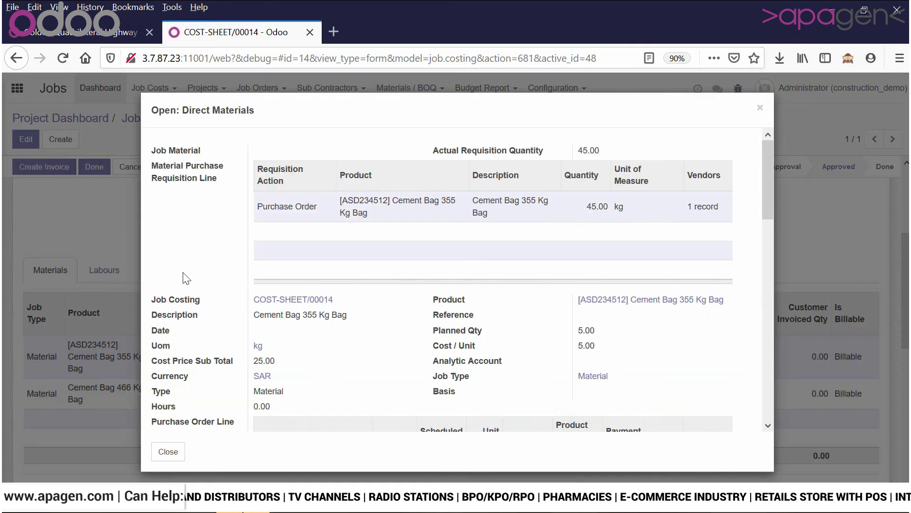
{"action": "left_click", "coordinate": [168, 452]}
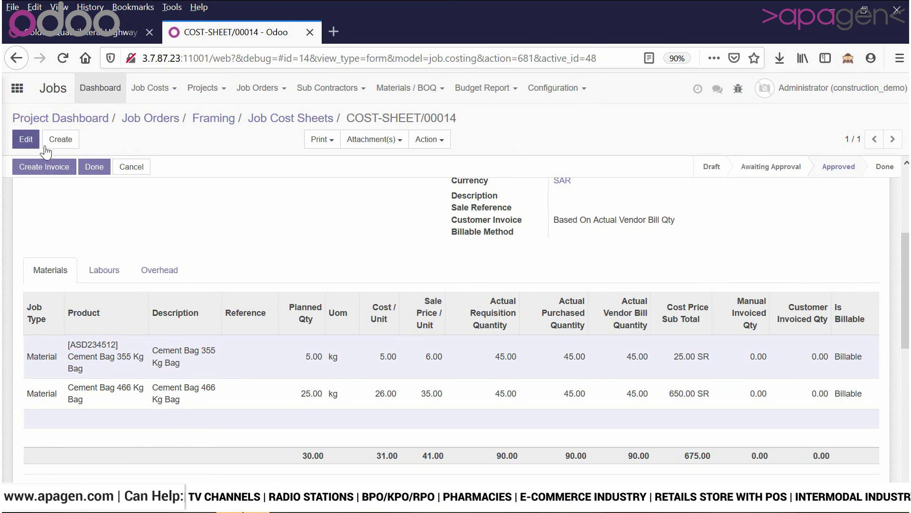
Step: Review the cost sheet's cost totals together with its labour and overhead lines
{"action": "scroll", "coordinate": [660, 394], "scroll_direction": "down", "scroll_amount": 3}
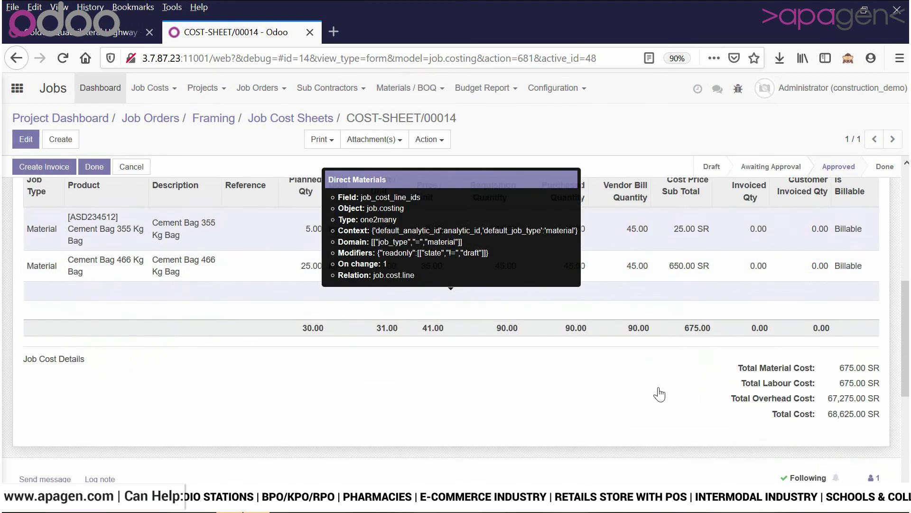
{"action": "scroll", "coordinate": [659, 394], "scroll_direction": "up", "scroll_amount": 3}
{"action": "left_click", "coordinate": [129, 274]}
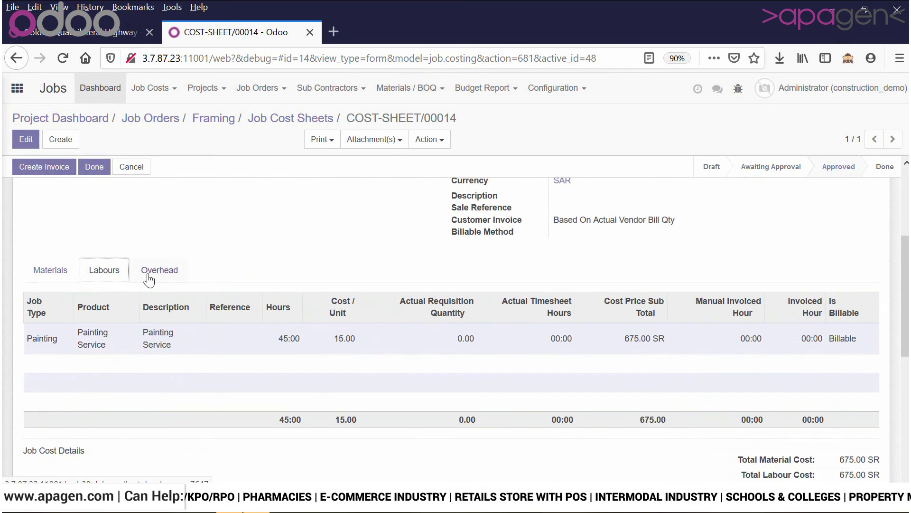
{"action": "left_click", "coordinate": [149, 280]}
{"action": "left_click", "coordinate": [50, 270]}
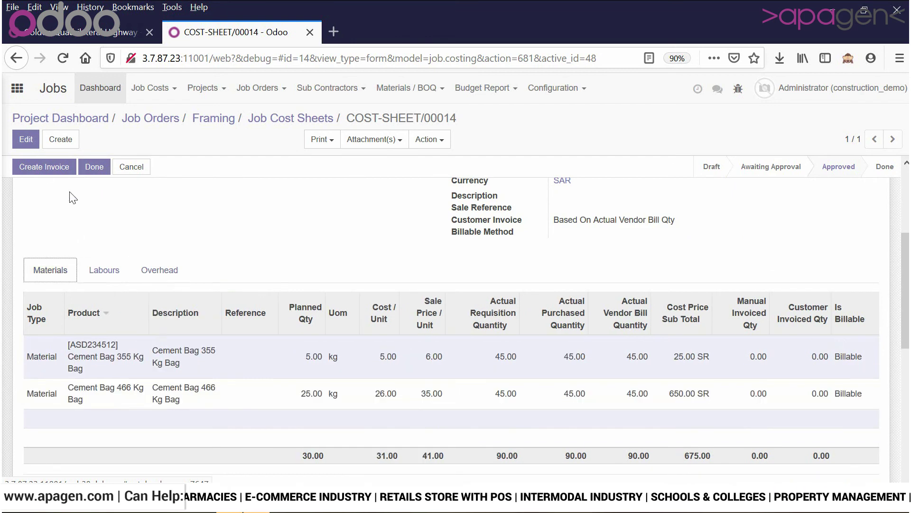
Step: Create a customer invoice for Ministry of Highways dated 02/05/2020 from the cost sheet's material lines only, and open it
{"action": "left_click", "coordinate": [40, 169]}
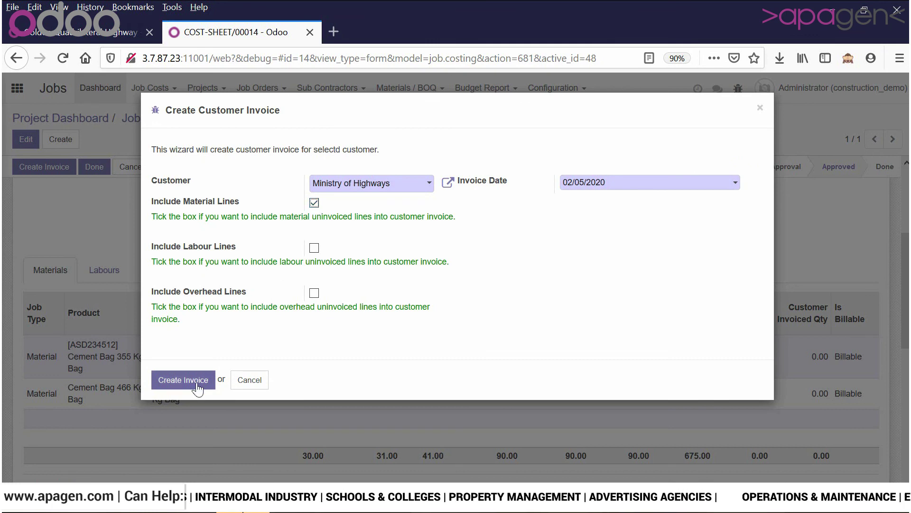
{"action": "left_click", "coordinate": [182, 379]}
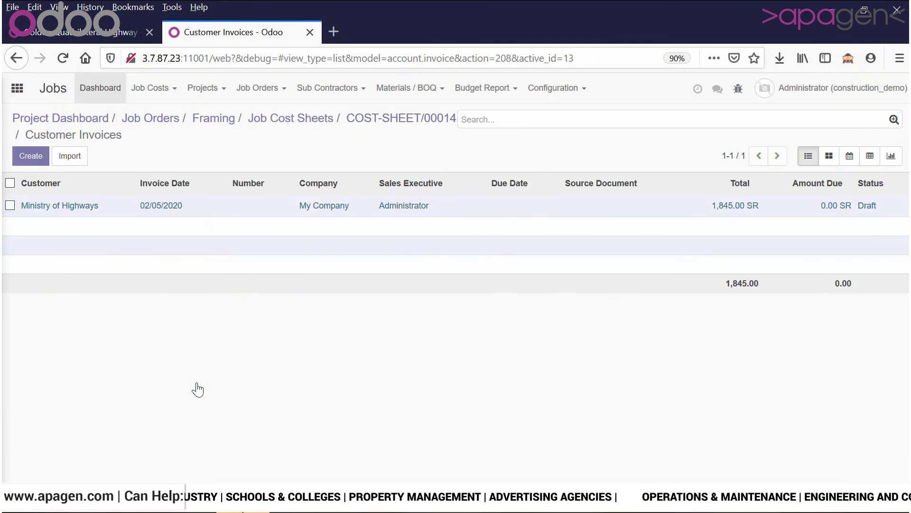
{"action": "left_click", "coordinate": [291, 214]}
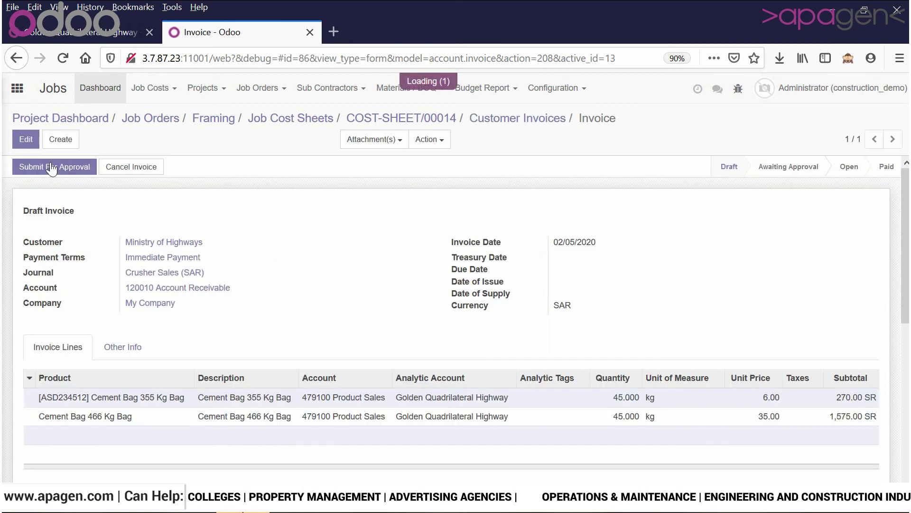
Step: Apply the Sales VAT @ 5% (Exclusive) tax to both cement bag lines of the draft invoice
{"action": "key", "text": "alt+shift+a"}
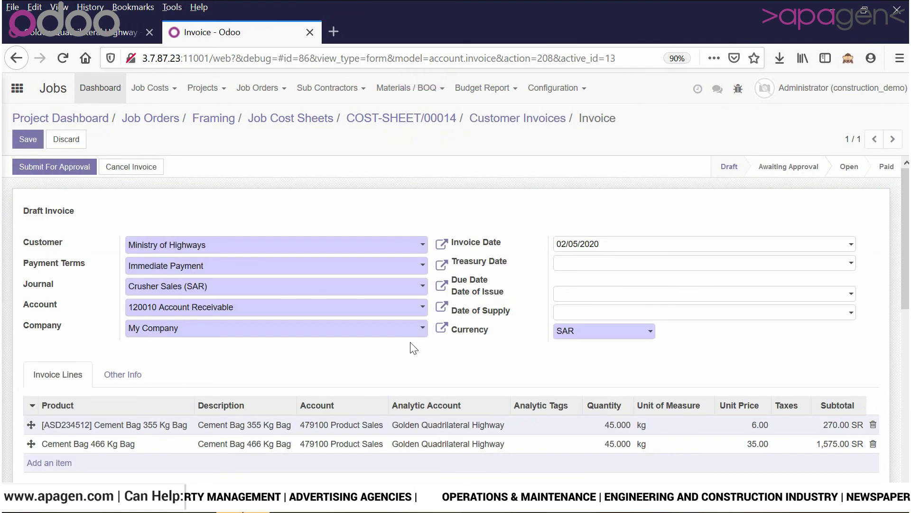
{"action": "scroll", "coordinate": [579, 379], "scroll_direction": "down", "scroll_amount": 2}
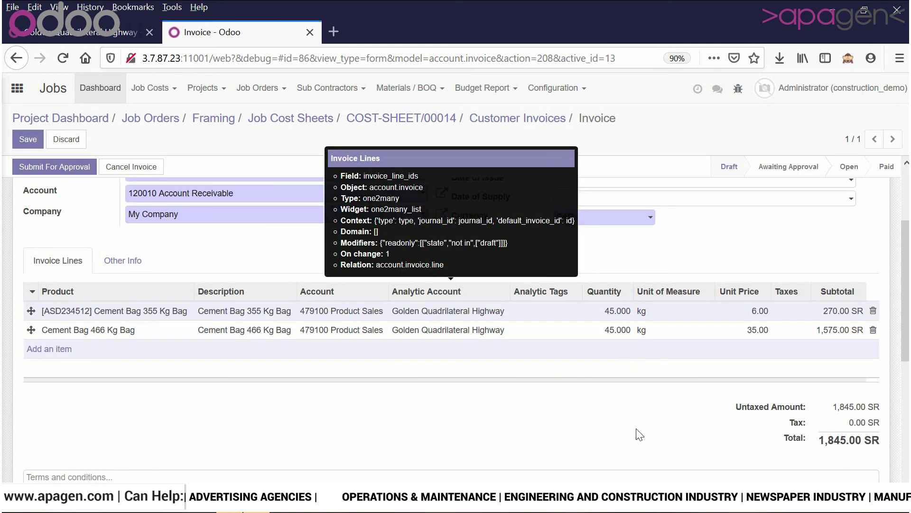
{"action": "left_click", "coordinate": [789, 319]}
{"action": "left_click", "coordinate": [789, 314]}
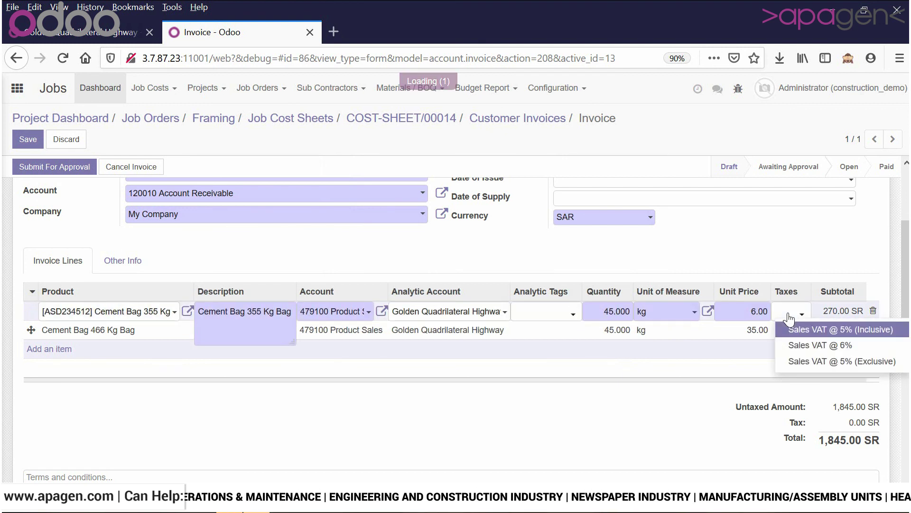
{"action": "left_click", "coordinate": [807, 361]}
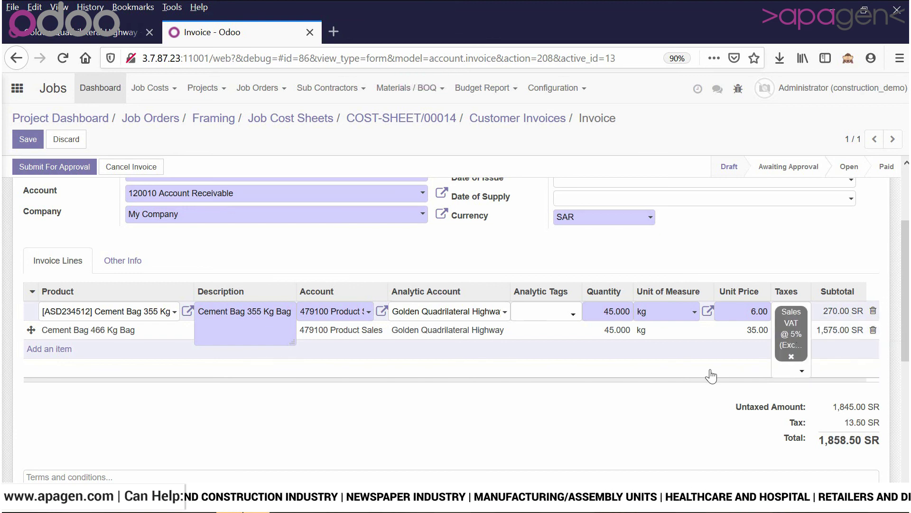
{"action": "left_click", "coordinate": [711, 376]}
{"action": "left_click", "coordinate": [763, 371]}
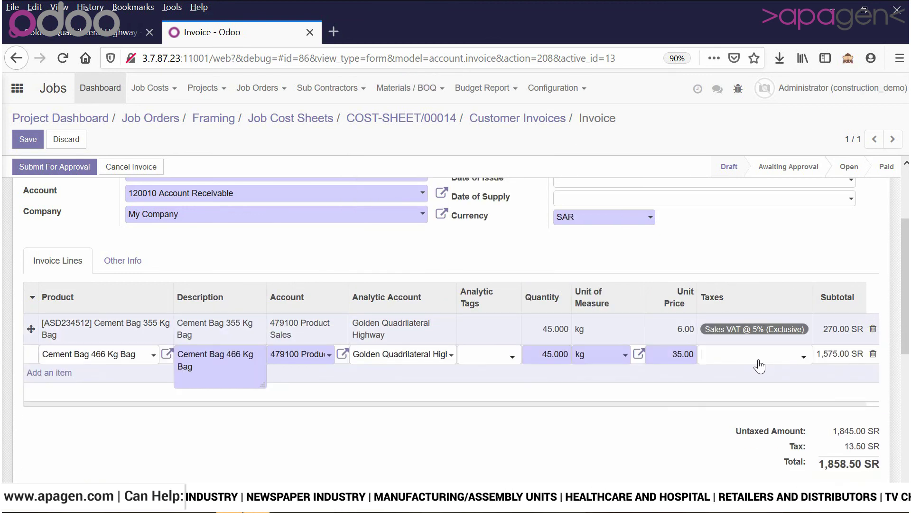
{"action": "left_click", "coordinate": [756, 360]}
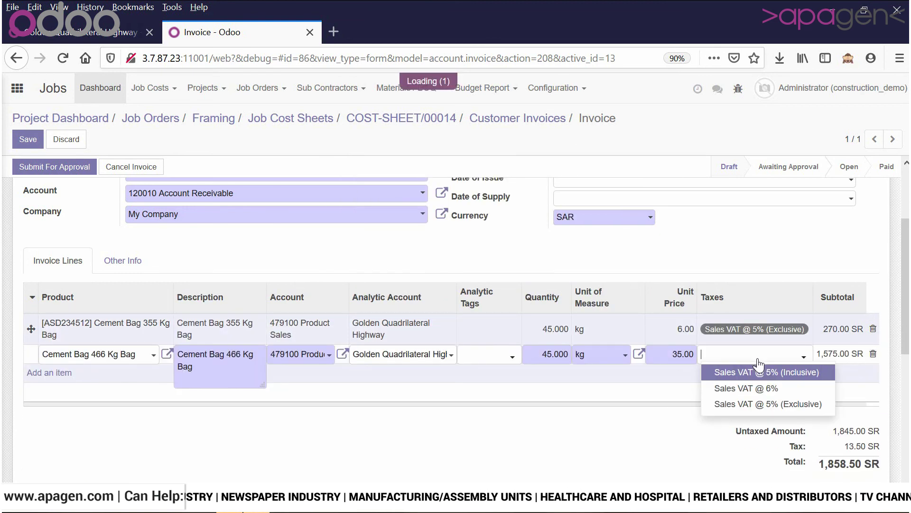
{"action": "left_click", "coordinate": [765, 409]}
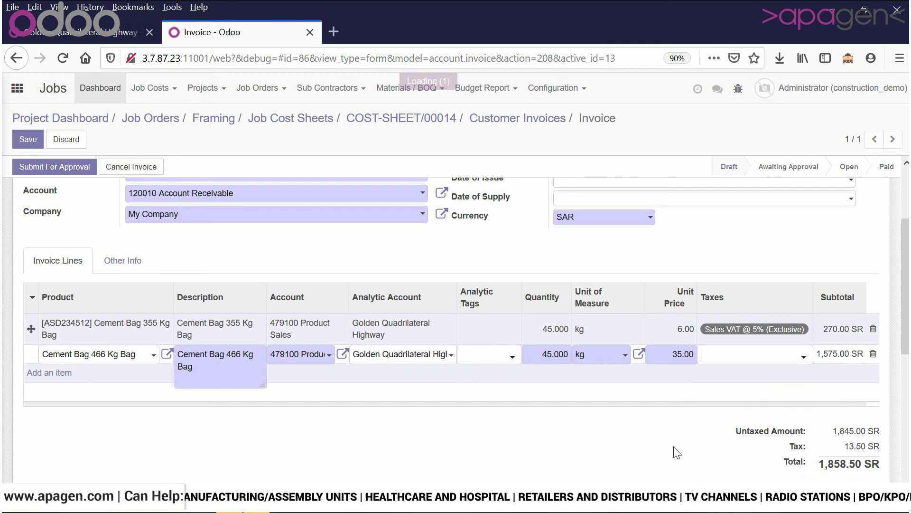
{"action": "left_click", "coordinate": [674, 452]}
{"action": "scroll", "coordinate": [674, 453], "scroll_direction": "up", "scroll_amount": 3}
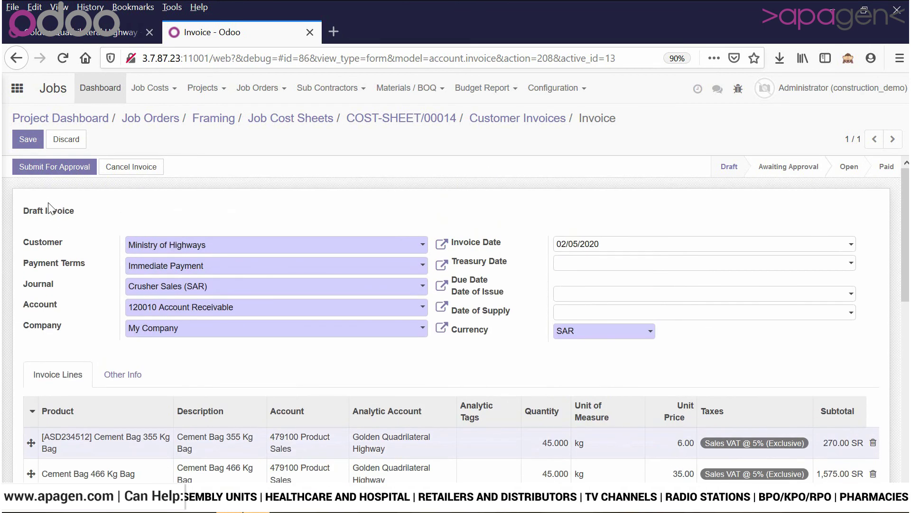
Step: Submit the Ministry of Highways invoice for approval, validate it and save the record
{"action": "left_click", "coordinate": [54, 173]}
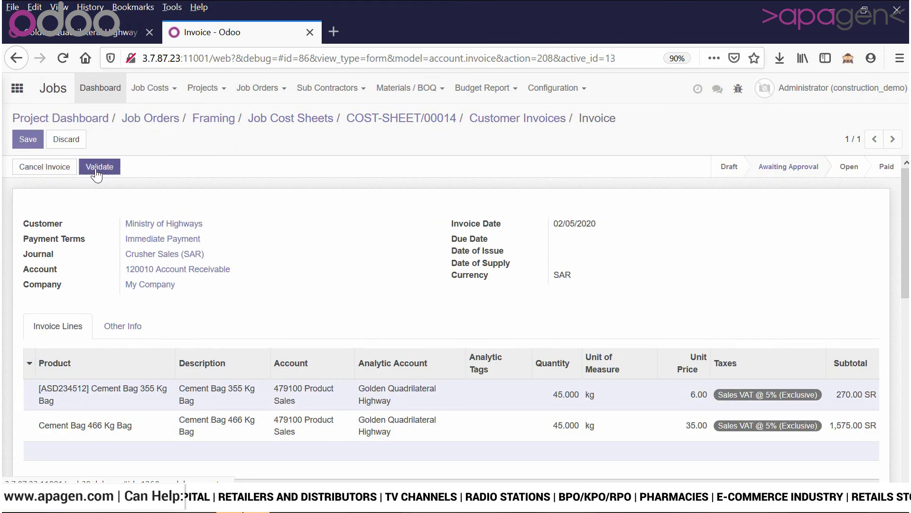
{"action": "left_click", "coordinate": [96, 167]}
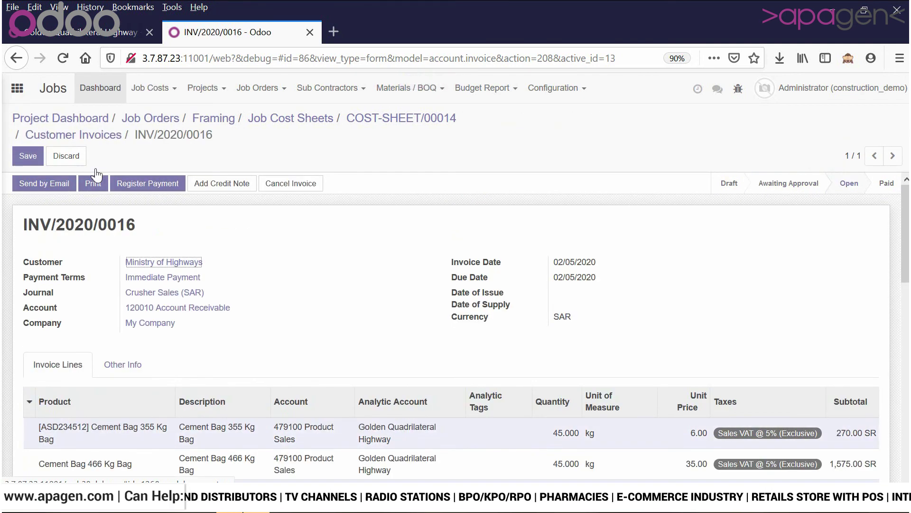
{"action": "left_click", "coordinate": [26, 160]}
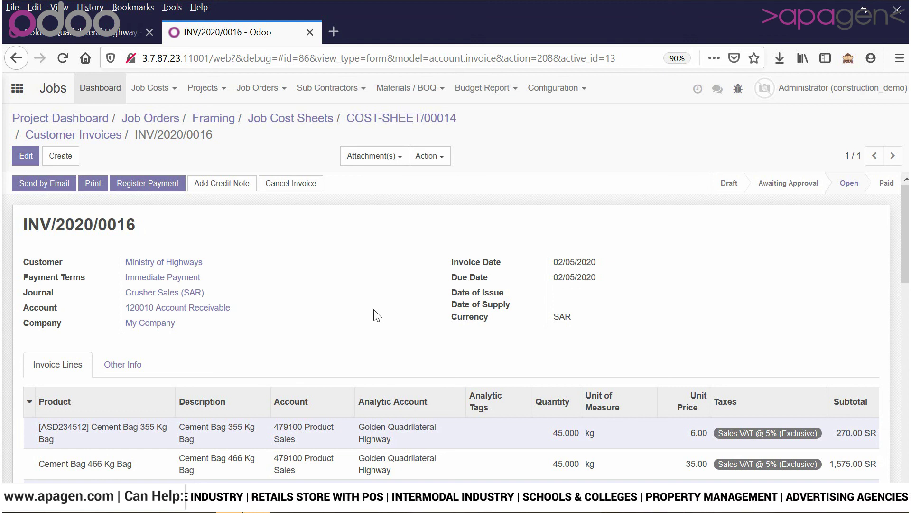
Step: Register and validate the invoice's payment using the first-listed NCB (SAR) payment journal
{"action": "left_click", "coordinate": [166, 189]}
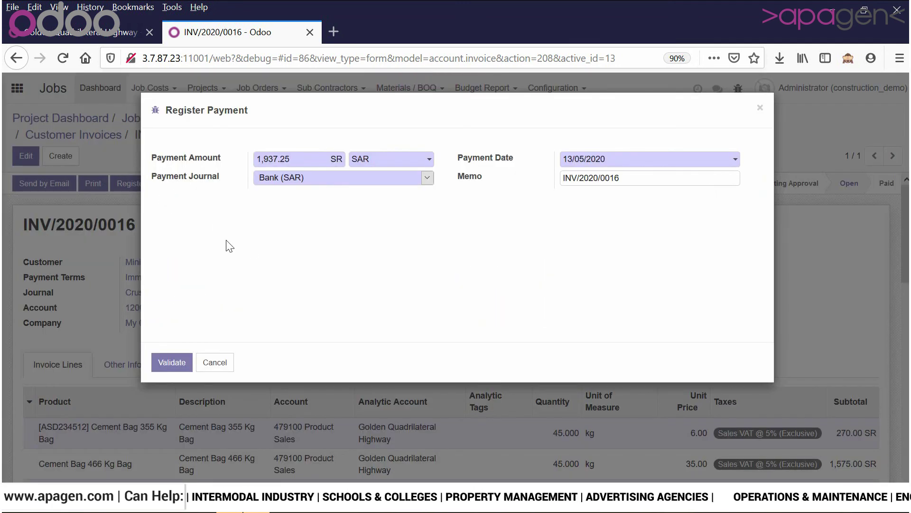
{"action": "left_click", "coordinate": [299, 183]}
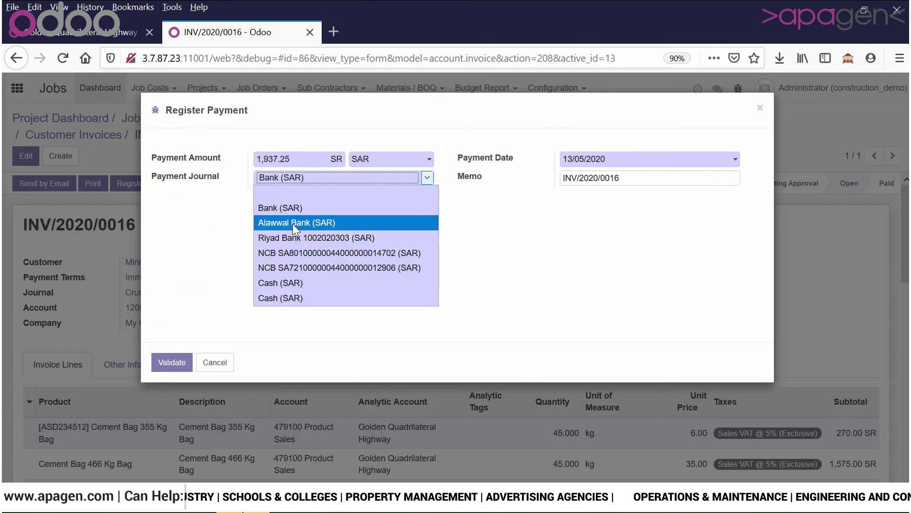
{"action": "left_click", "coordinate": [282, 253]}
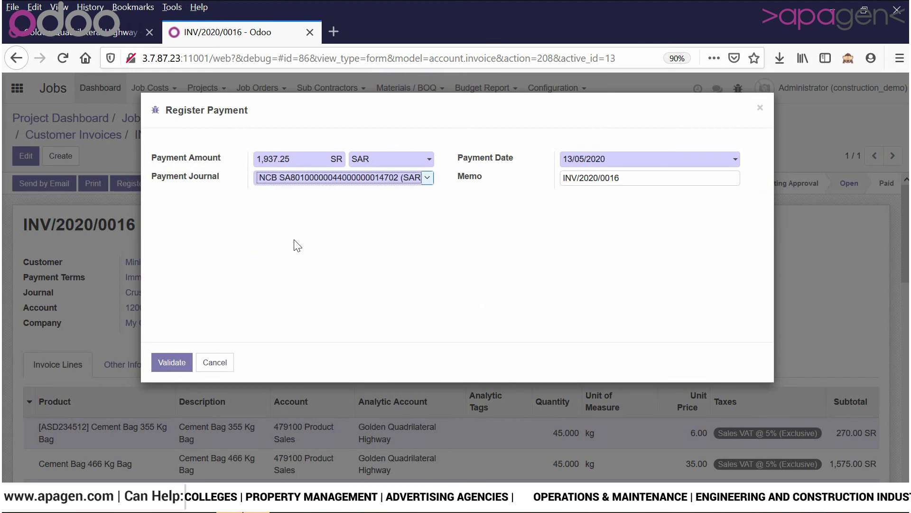
{"action": "left_click", "coordinate": [172, 363]}
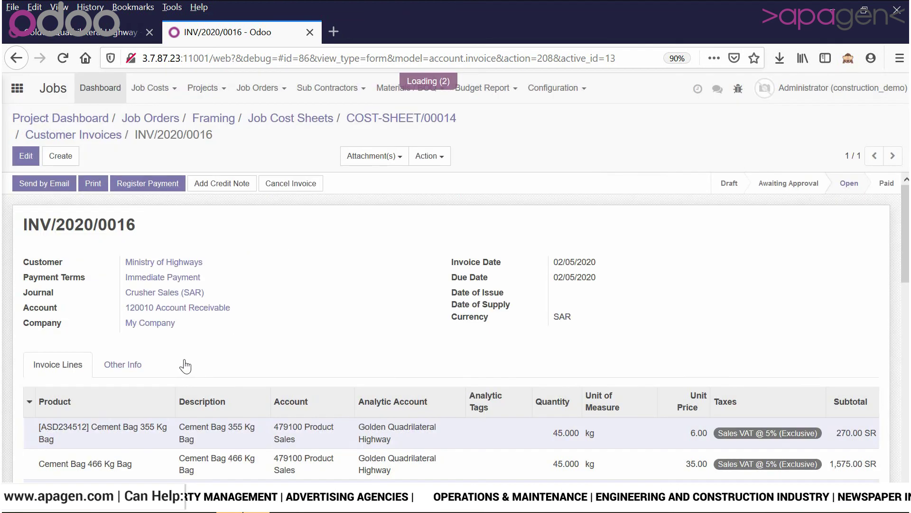